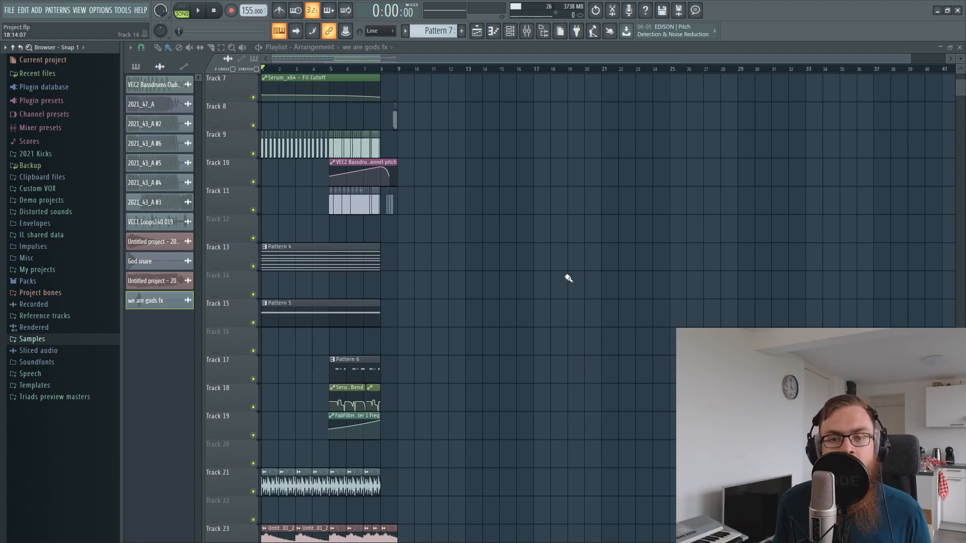
Examine the build-up clips from Track 11 down to Track 25 and play the arrangement through the we are gods fx riser
{"action": "left_click_drag", "start_coordinate": [307, 226], "coordinate": [378, 207]}
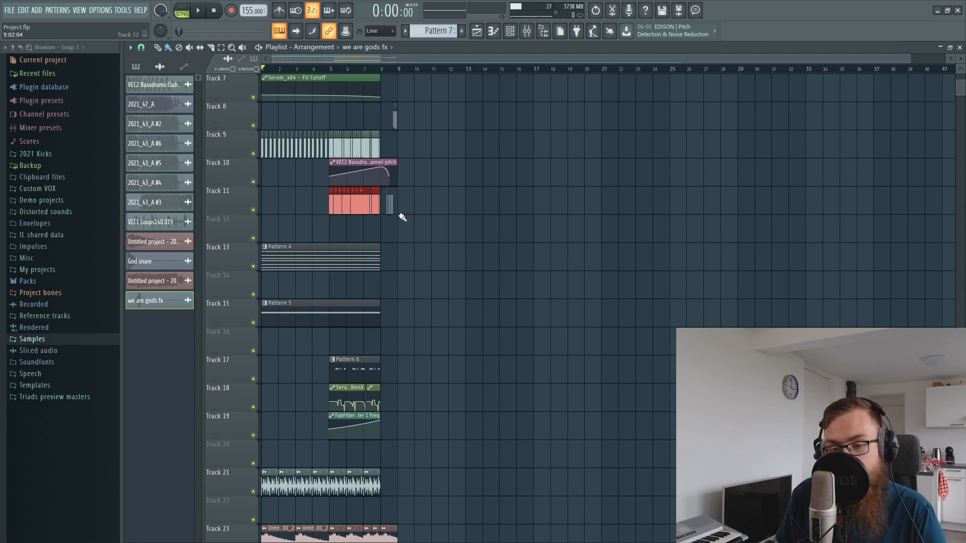
{"action": "scroll", "coordinate": [403, 218], "scroll_direction": "down", "scroll_amount": 6}
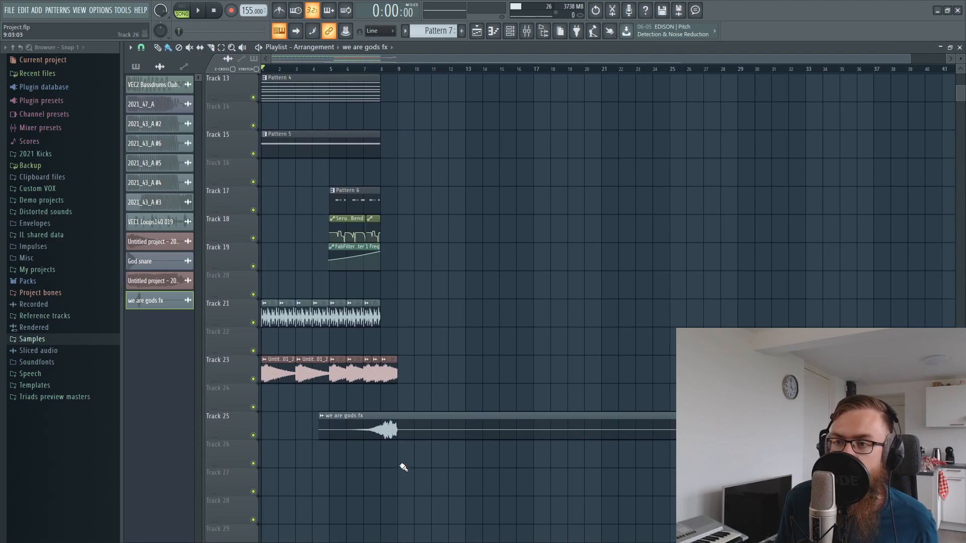
{"action": "left_click", "coordinate": [427, 427]}
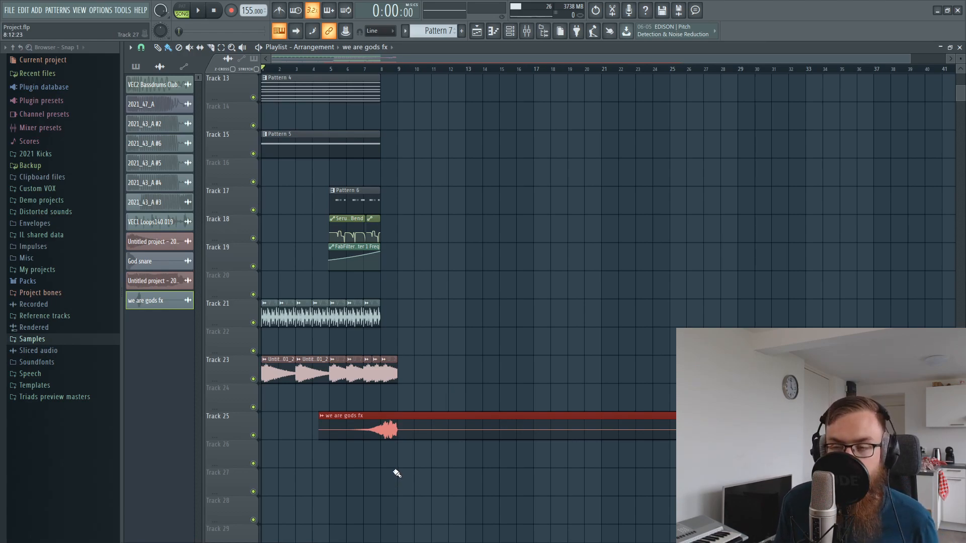
{"action": "scroll", "coordinate": [397, 473], "scroll_direction": "up", "scroll_amount": 6}
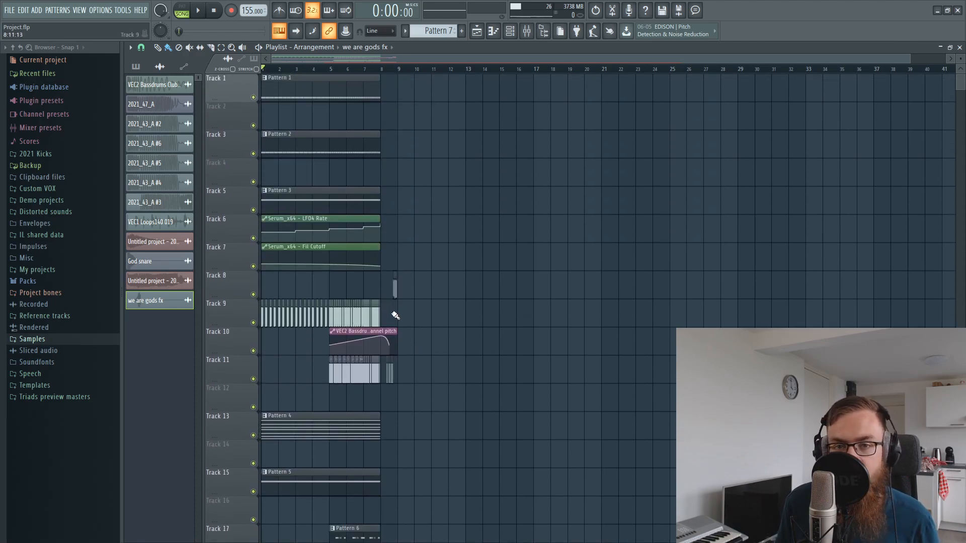
{"action": "key", "text": "space"}
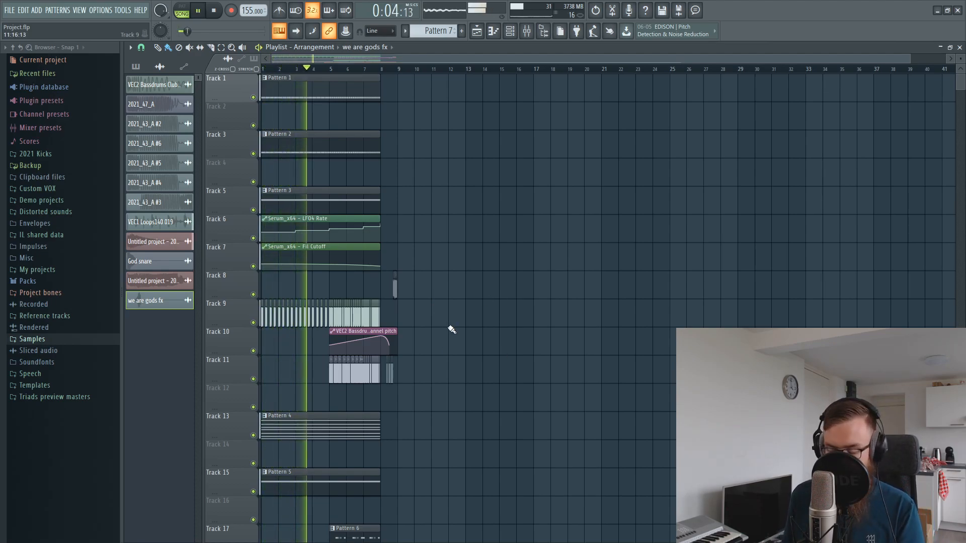
{"action": "scroll", "coordinate": [542, 338], "scroll_direction": "down", "scroll_amount": 5}
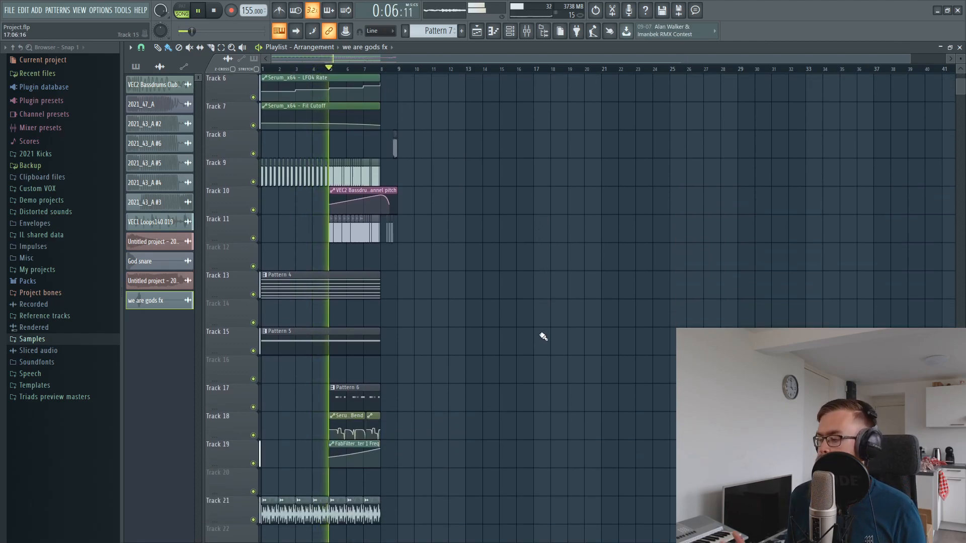
{"action": "scroll", "coordinate": [549, 347], "scroll_direction": "down", "scroll_amount": 9}
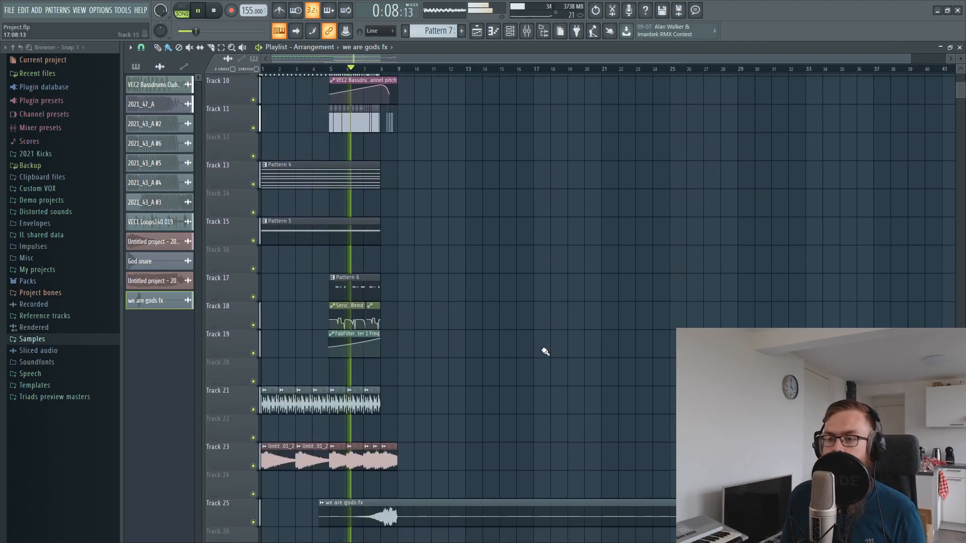
{"action": "double_click", "coordinate": [429, 375]}
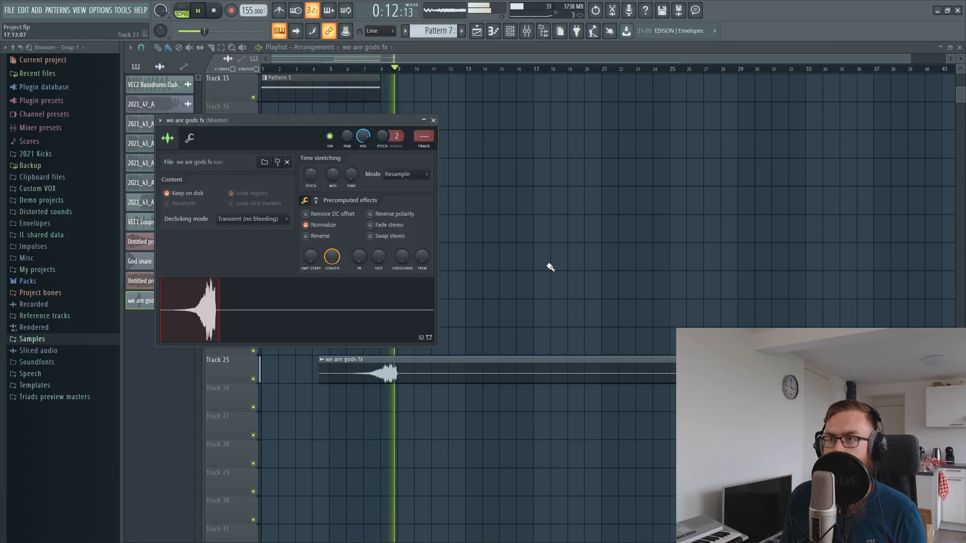
{"action": "key", "text": "Escape"}
{"action": "key", "text": "space"}
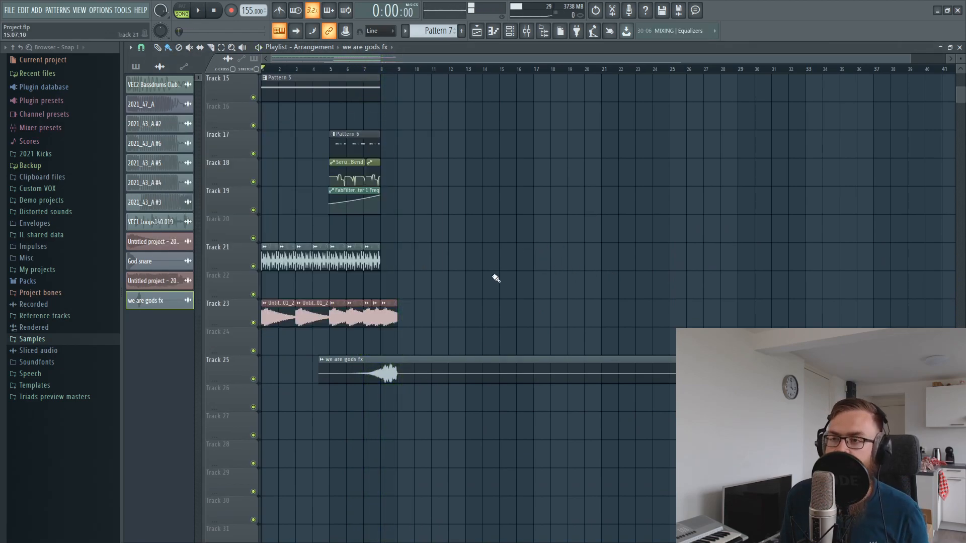
{"action": "double_click", "coordinate": [437, 372]}
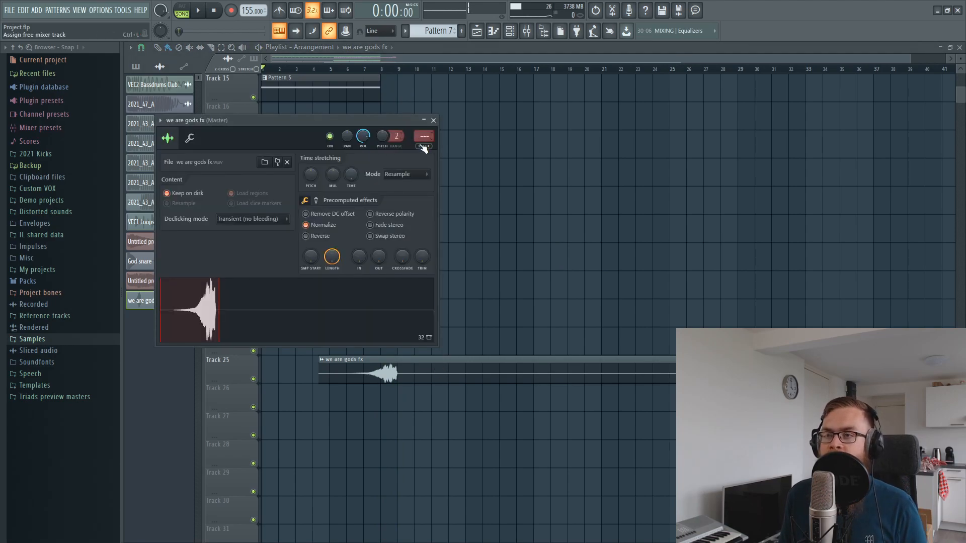
{"action": "key", "text": "Escape"}
{"action": "scroll", "coordinate": [484, 178], "scroll_direction": "up", "scroll_amount": 5}
{"action": "left_click_drag", "start_coordinate": [414, 273], "coordinate": [381, 260]}
{"action": "left_click_drag", "start_coordinate": [409, 197], "coordinate": [390, 176]}
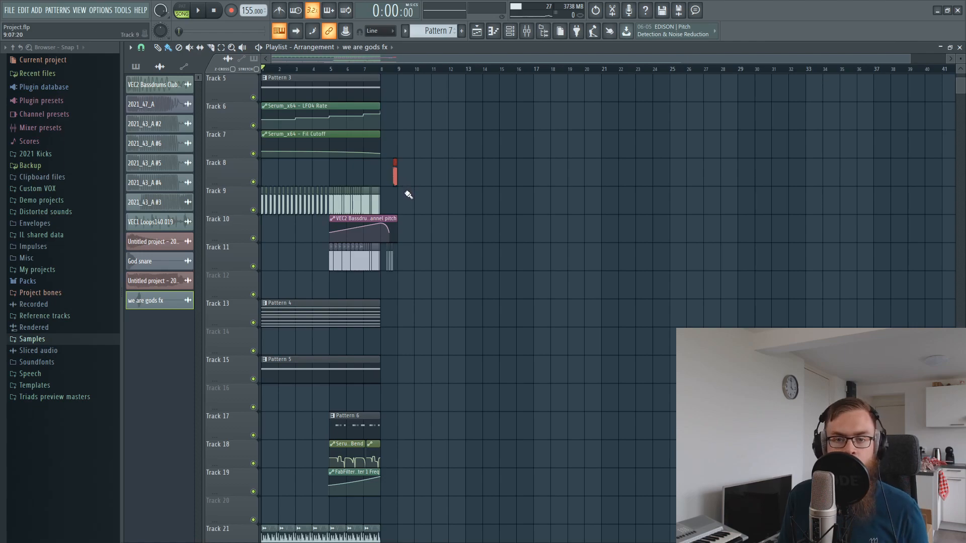
{"action": "scroll", "coordinate": [427, 274], "scroll_direction": "down", "scroll_amount": 5}
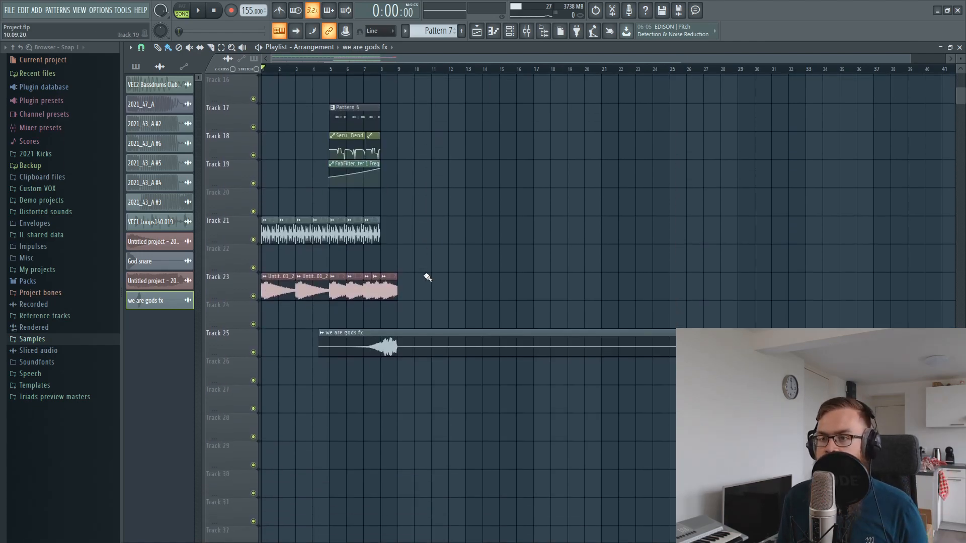
Route the we are gods fx sample to a free mixer track
{"action": "double_click", "coordinate": [427, 344]}
{"action": "key", "text": "ctrl+l"}
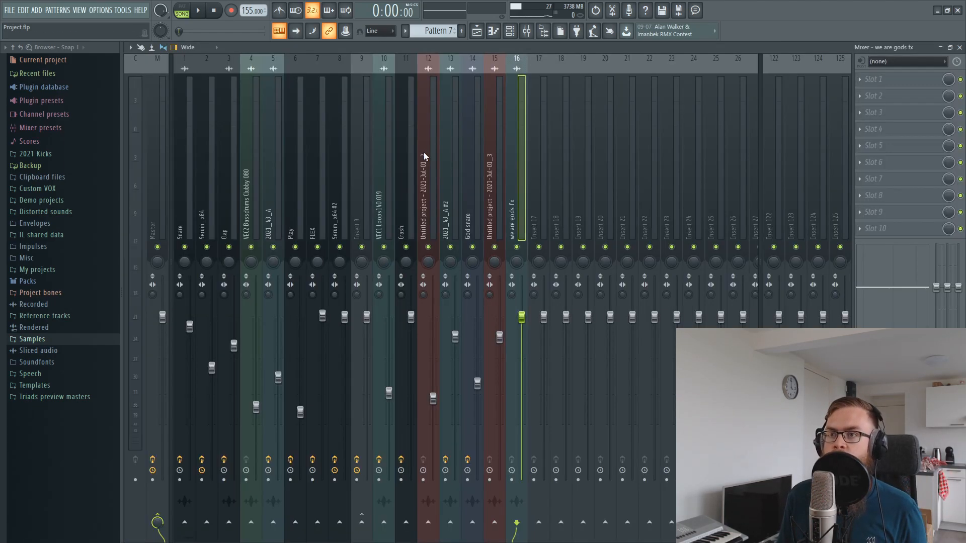
{"action": "left_click", "coordinate": [477, 31]}
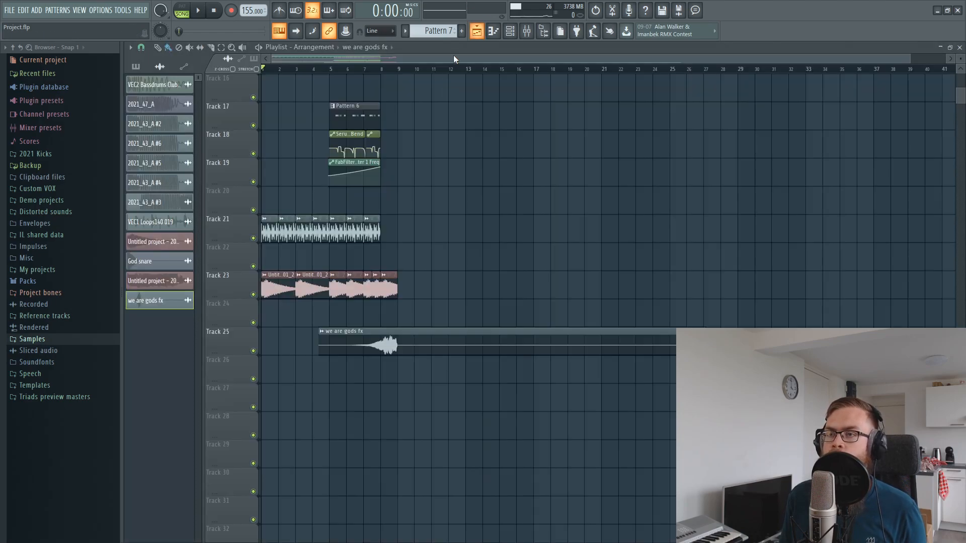
Play the arrangement from just before bar 5 and lower the we are gods fx mixer level to fit the build-up
{"action": "left_click_drag", "start_coordinate": [341, 67], "coordinate": [327, 69]}
{"action": "key", "text": "space"}
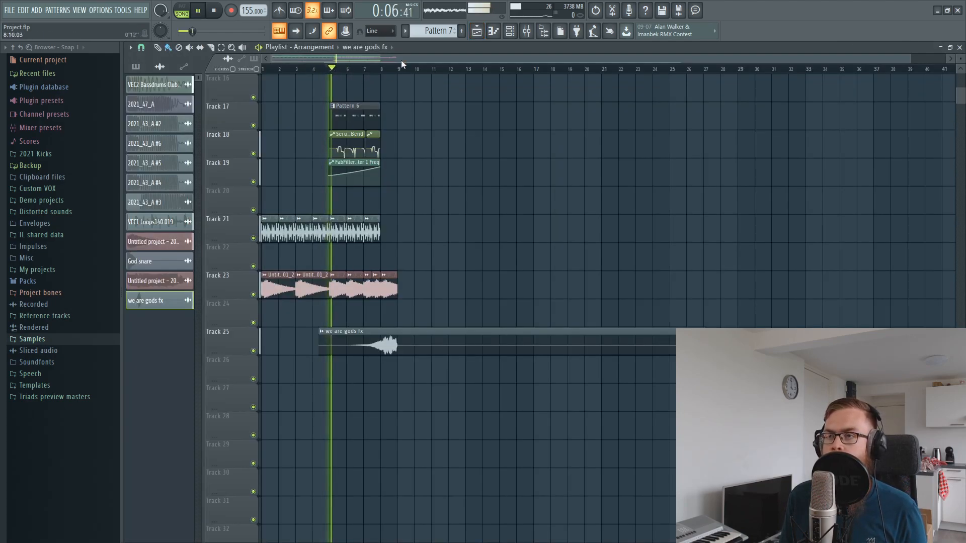
{"action": "left_click", "coordinate": [537, 34]}
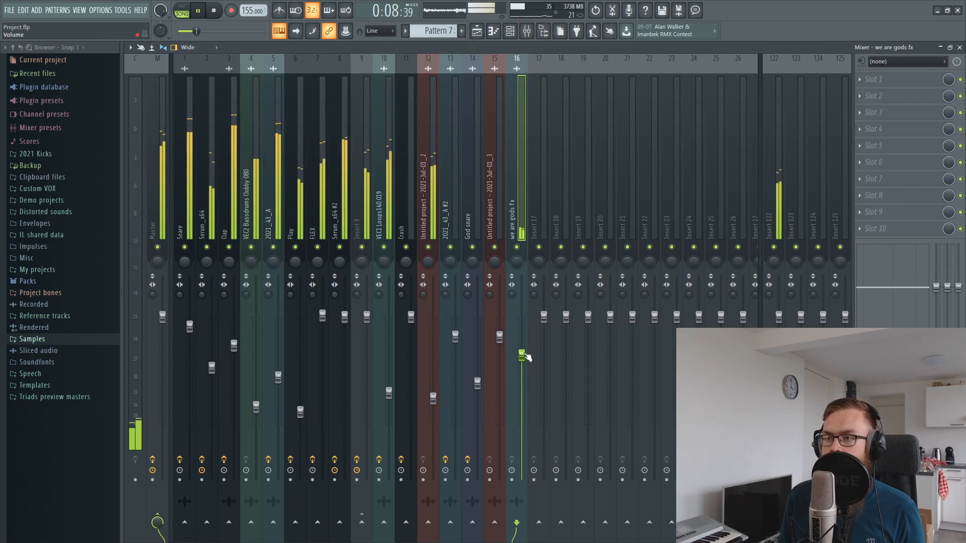
{"action": "left_click_drag", "start_coordinate": [522, 353], "coordinate": [524, 344]}
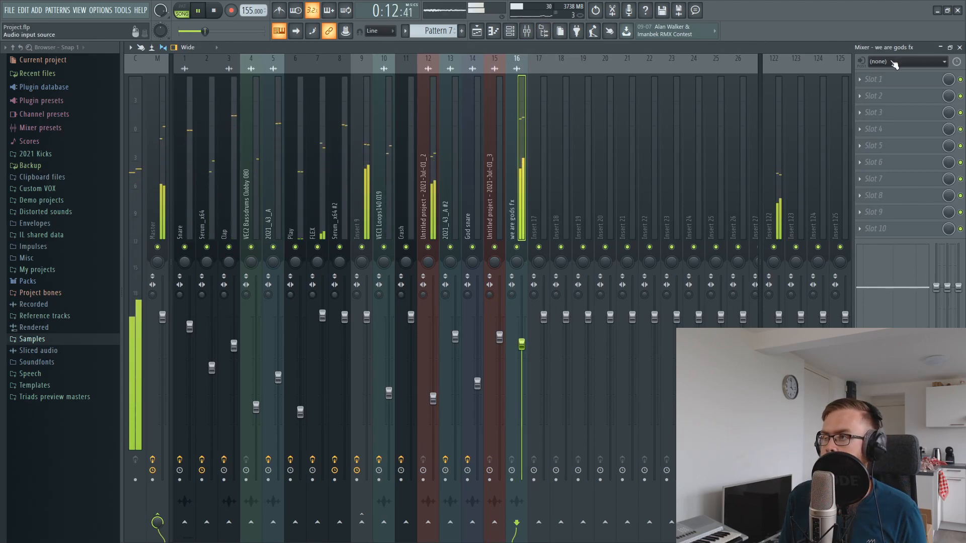
{"action": "key", "text": "space"}
{"action": "left_click", "coordinate": [882, 79]}
{"action": "left_click", "coordinate": [883, 77]}
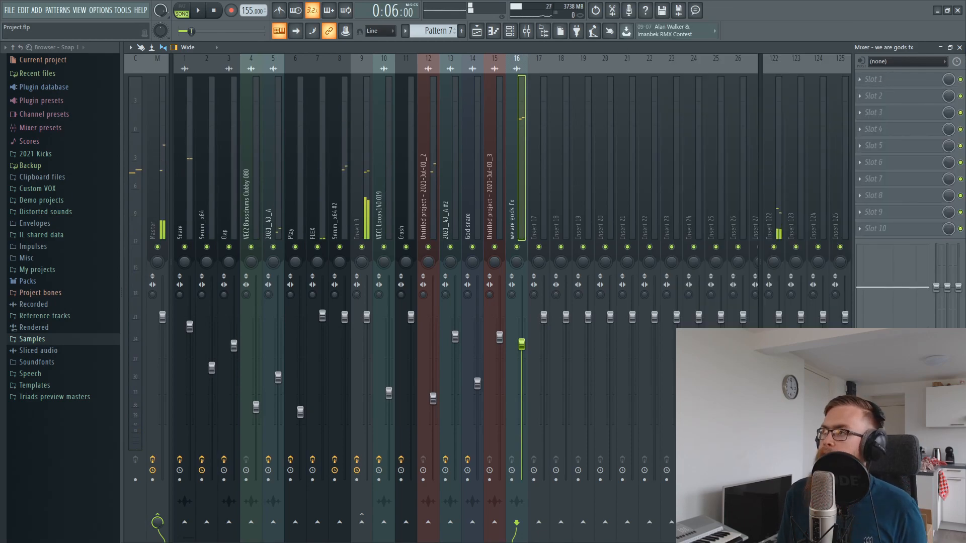
{"action": "left_click", "coordinate": [960, 48]}
{"action": "scroll", "coordinate": [476, 366], "scroll_direction": "up", "scroll_amount": 5}
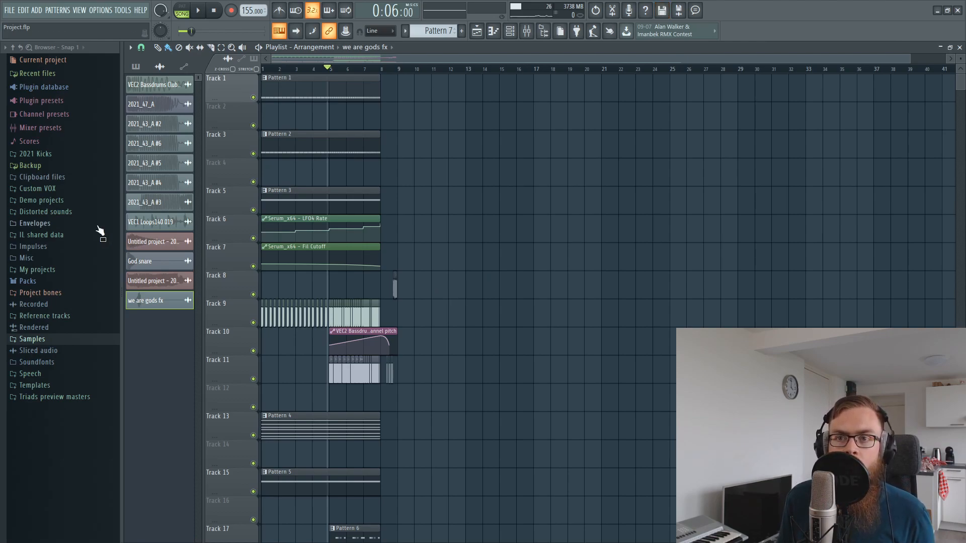
Add the Hall kick 01 sample from the Nebiri sounds folder in FL Samples etc to Track 8 of the playlist
{"action": "left_click", "coordinate": [45, 339]}
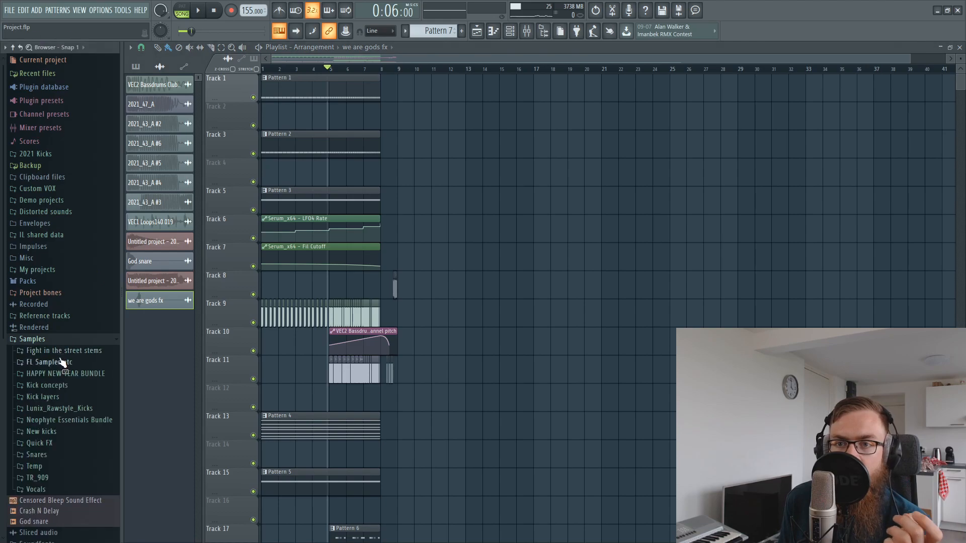
{"action": "left_click", "coordinate": [53, 320]}
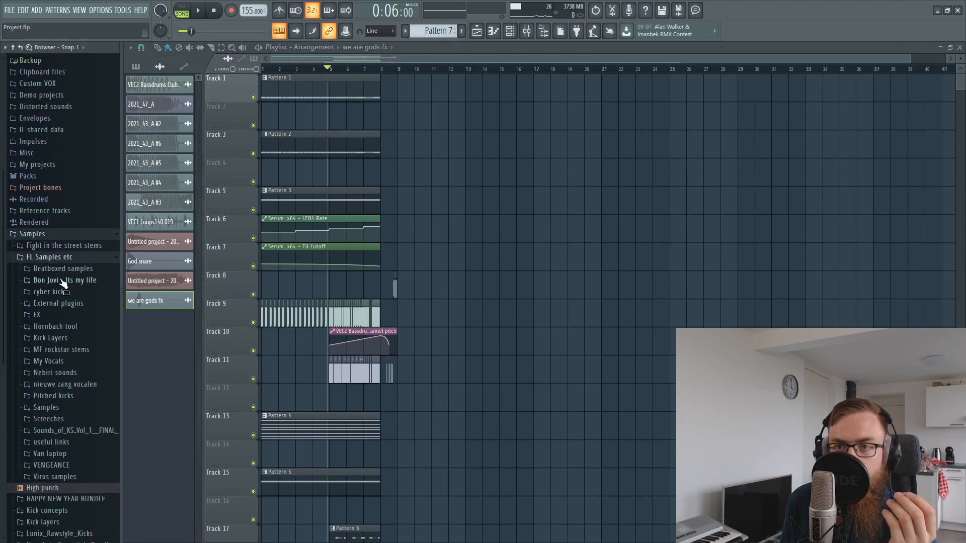
{"action": "left_click", "coordinate": [55, 372]}
{"action": "left_click_drag", "start_coordinate": [54, 394], "coordinate": [438, 286]}
{"action": "double_click", "coordinate": [444, 276]}
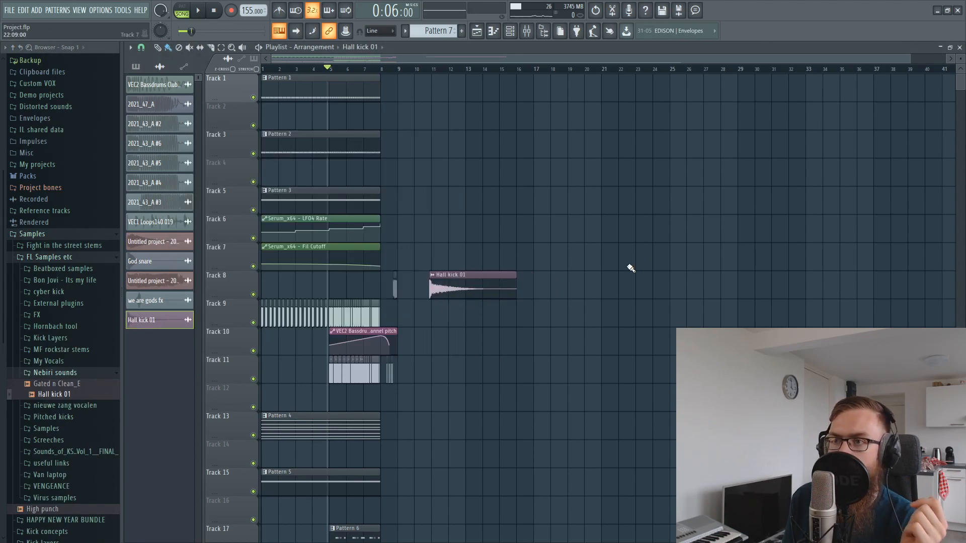
Move the Hall kick 01 clip to the start of bar 9 on Track 4 and shorten it to end at bar 11
{"action": "left_click", "coordinate": [446, 133]}
{"action": "scroll", "coordinate": [420, 71], "scroll_direction": "up", "scroll_amount": 2}
{"action": "scroll", "coordinate": [420, 71], "scroll_direction": "up", "scroll_amount": 3}
{"action": "left_click_drag", "start_coordinate": [517, 276], "coordinate": [391, 185]}
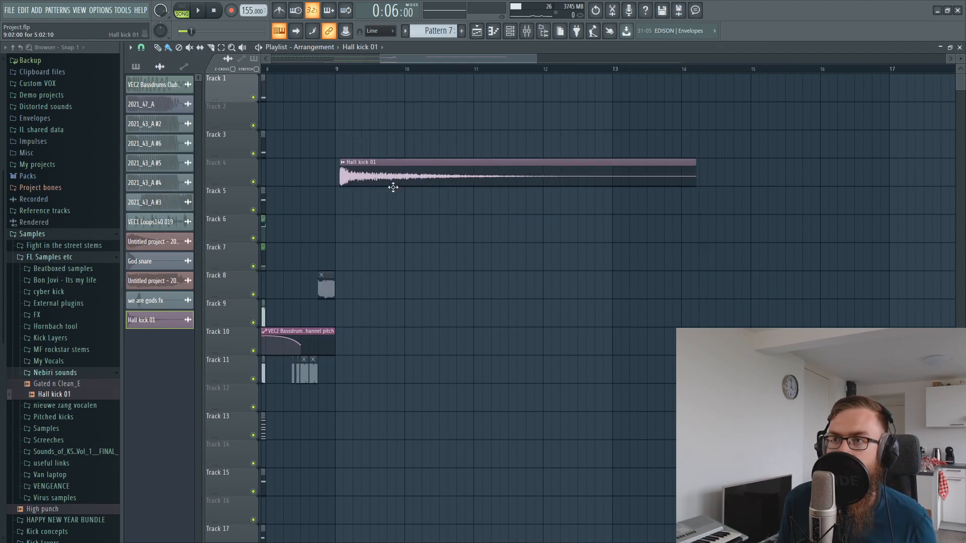
{"action": "scroll", "coordinate": [649, 181], "scroll_direction": "down", "scroll_amount": 1}
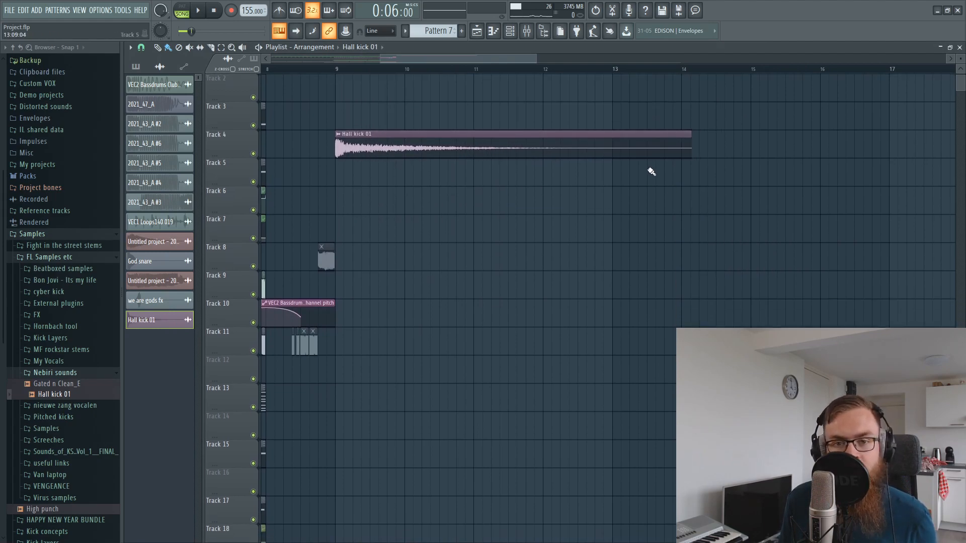
{"action": "left_click_drag", "start_coordinate": [687, 149], "coordinate": [458, 166]}
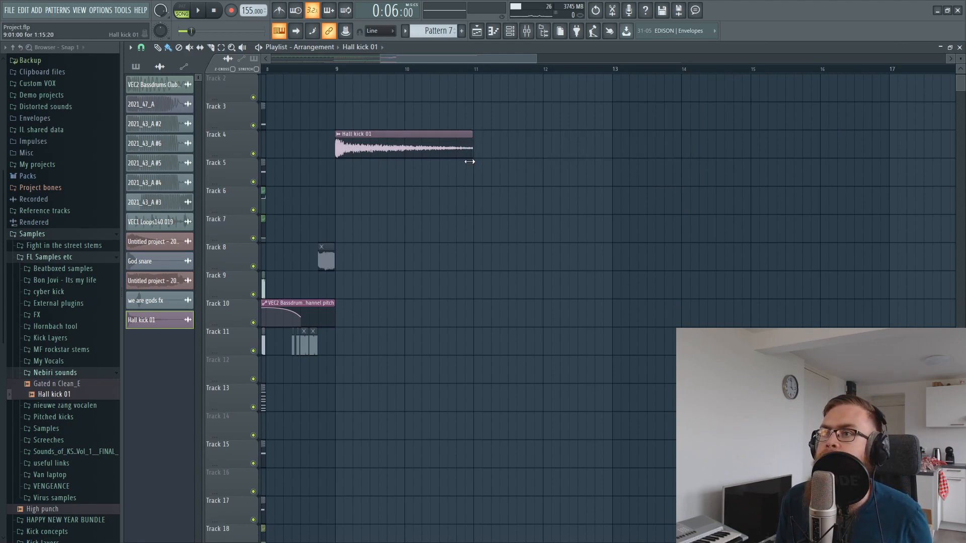
Route Hall kick 01 to mixer track 17 at about -6.6 dB and play the transition from bar 8 into it
{"action": "double_click", "coordinate": [447, 141]}
{"action": "key", "text": "F9"}
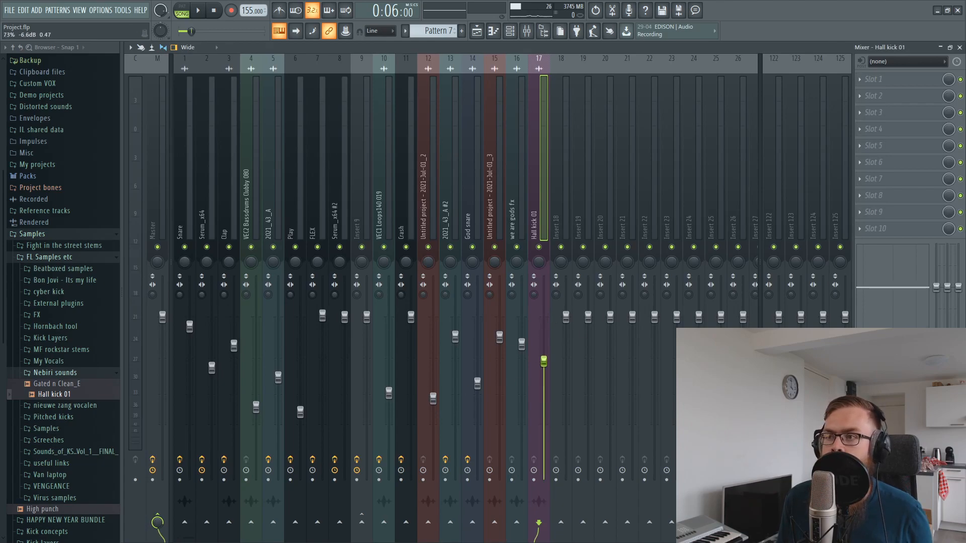
{"action": "key", "text": "F9"}
{"action": "left_click", "coordinate": [276, 69]}
{"action": "key", "text": "space"}
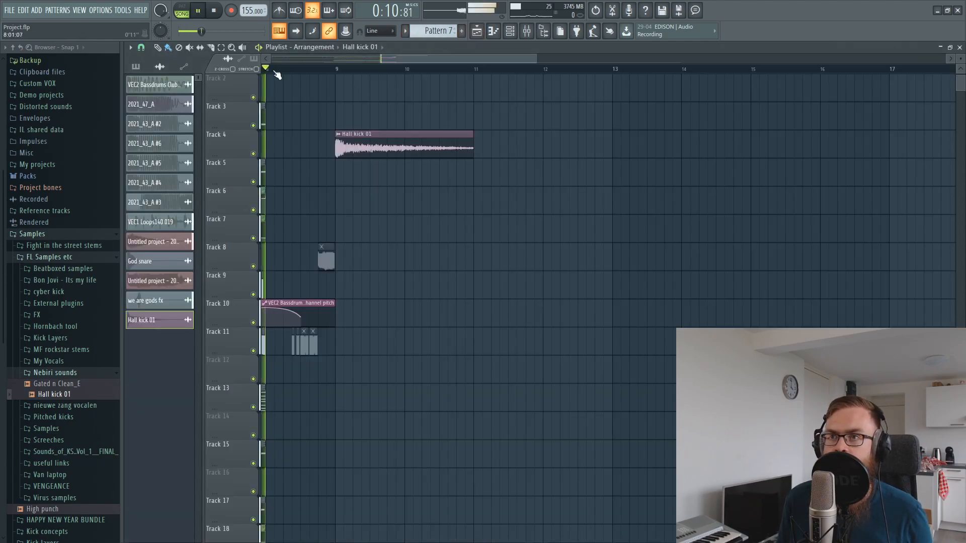
{"action": "left_click_drag", "start_coordinate": [407, 61], "coordinate": [393, 62]}
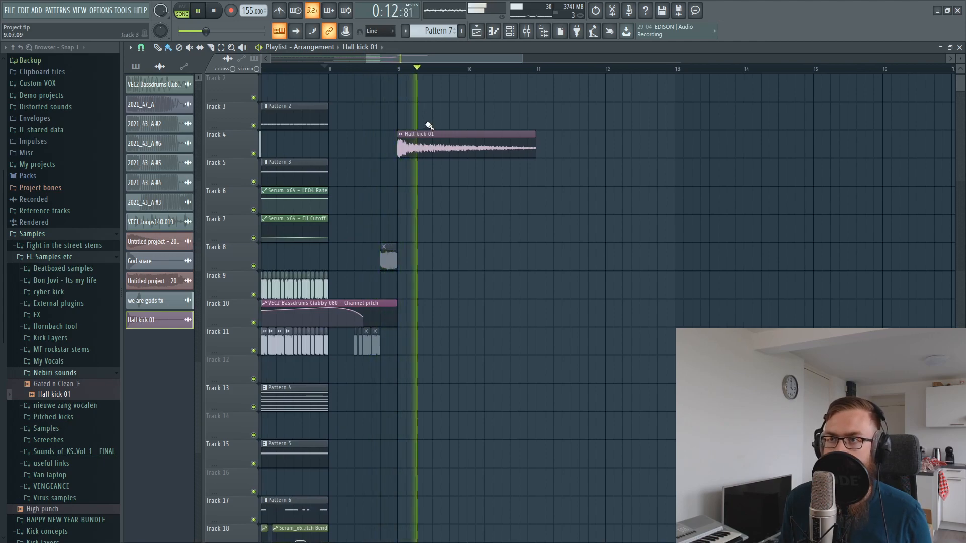
{"action": "key", "text": "space"}
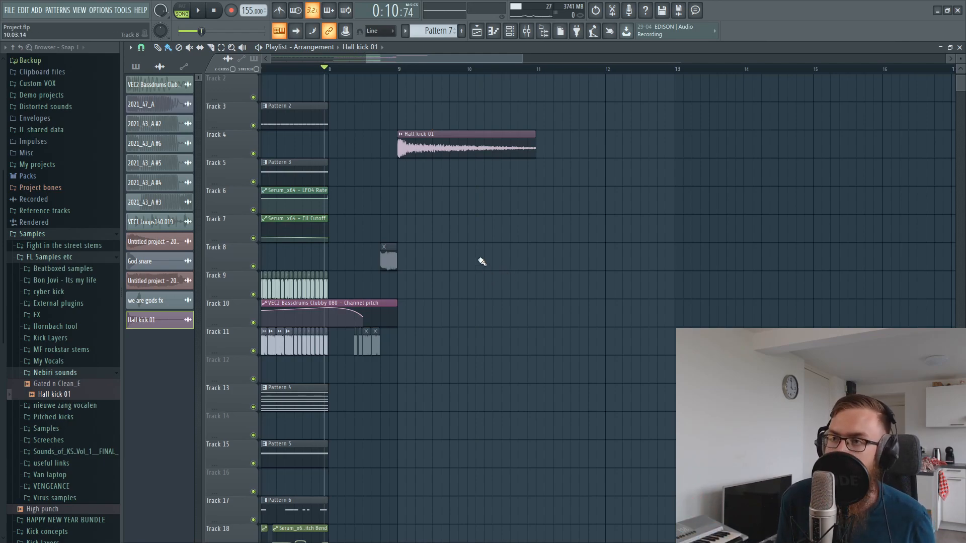
Try copying Pattern 6 and its pitch bend automation to bar 9, leaving out the filter frequency automation
{"action": "scroll", "coordinate": [384, 414], "scroll_direction": "down", "scroll_amount": 3}
{"action": "left_click_drag", "start_coordinate": [414, 406], "coordinate": [679, 323]}
{"action": "left_click", "coordinate": [684, 272], "text": "ctrl"}
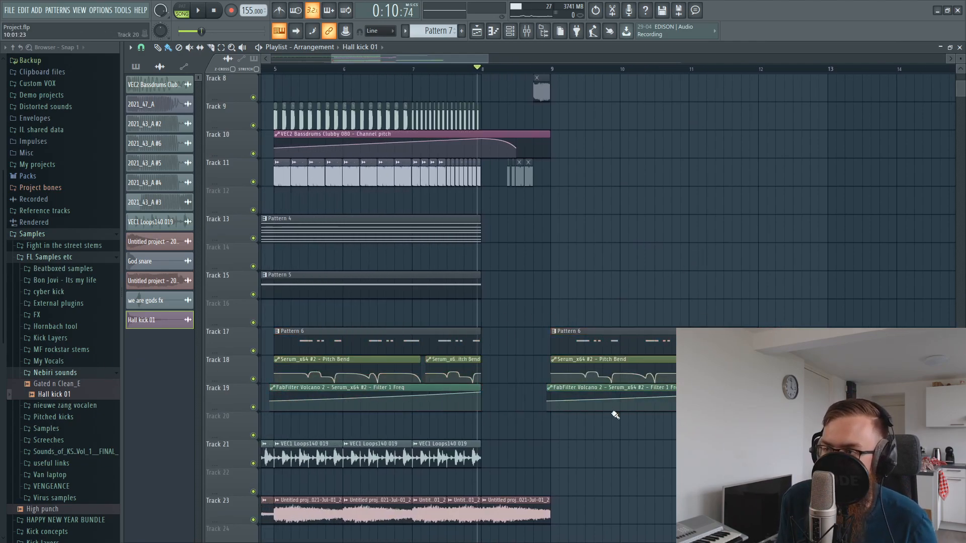
{"action": "right_click", "coordinate": [592, 393]}
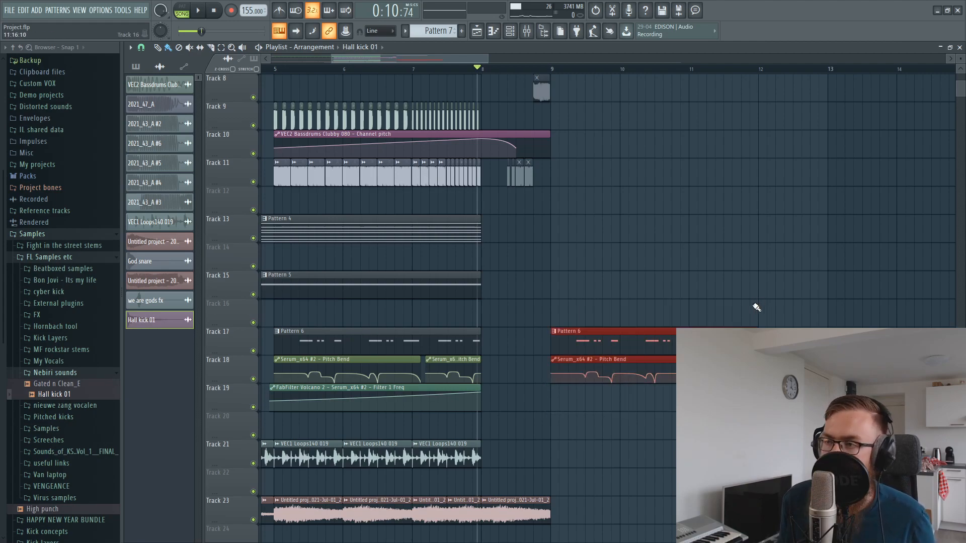
Play the section after bar 8 and delete the Pattern 6 and pitch bend copies from bar 9
{"action": "key", "text": "space"}
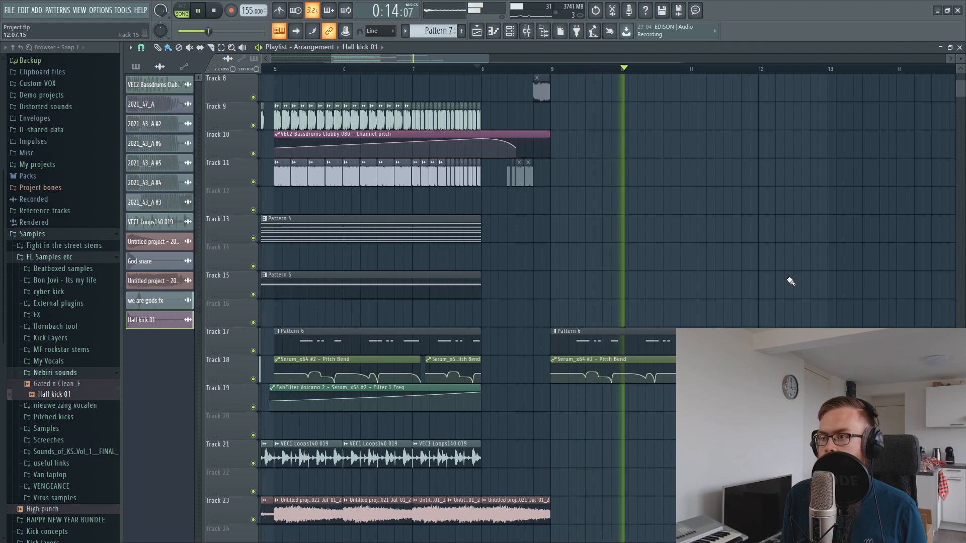
{"action": "key", "text": "space"}
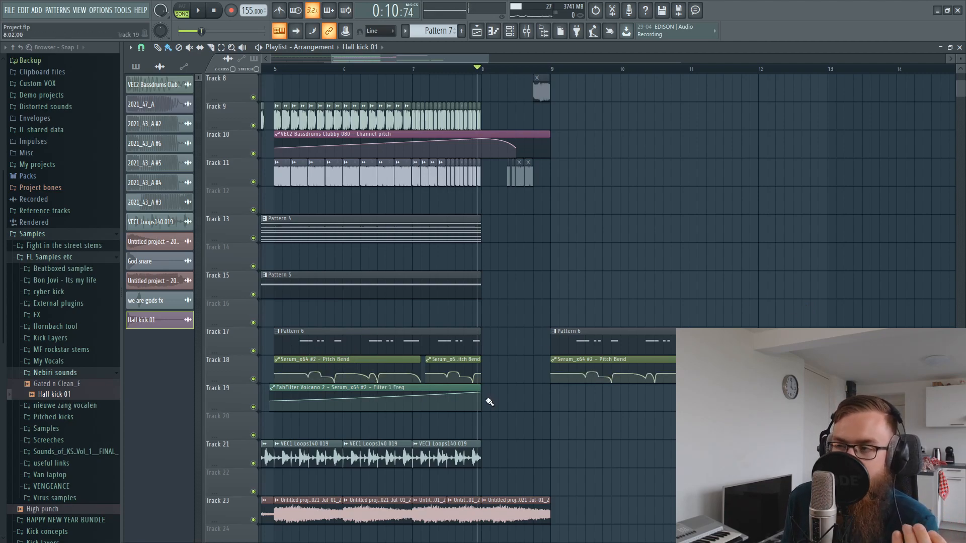
{"action": "right_click", "coordinate": [615, 336]}
{"action": "right_click", "coordinate": [616, 360]}
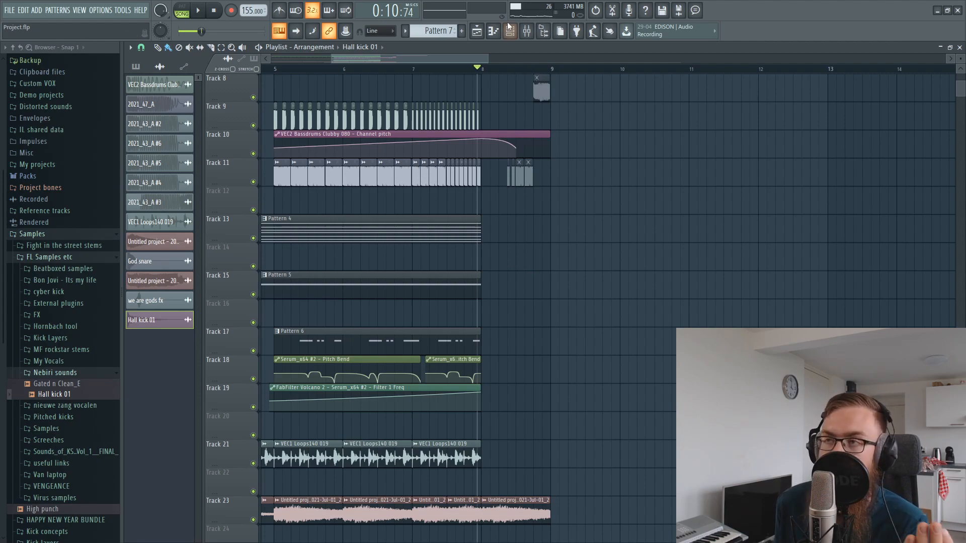
Select empty mixer insert 18 and load FabFilter Pro-Q 2 into its first effect slot
{"action": "left_click", "coordinate": [526, 31]}
{"action": "left_click", "coordinate": [568, 190]}
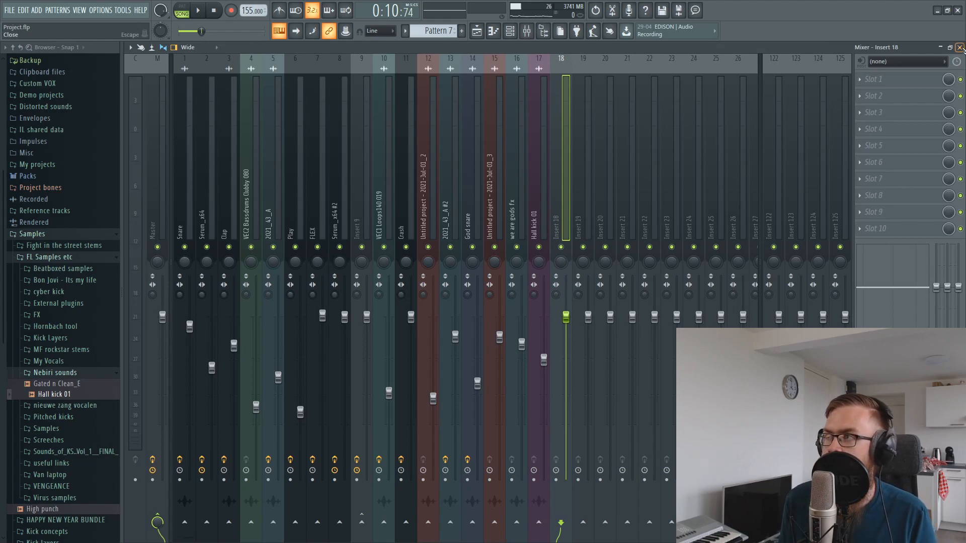
{"action": "key", "text": "F9"}
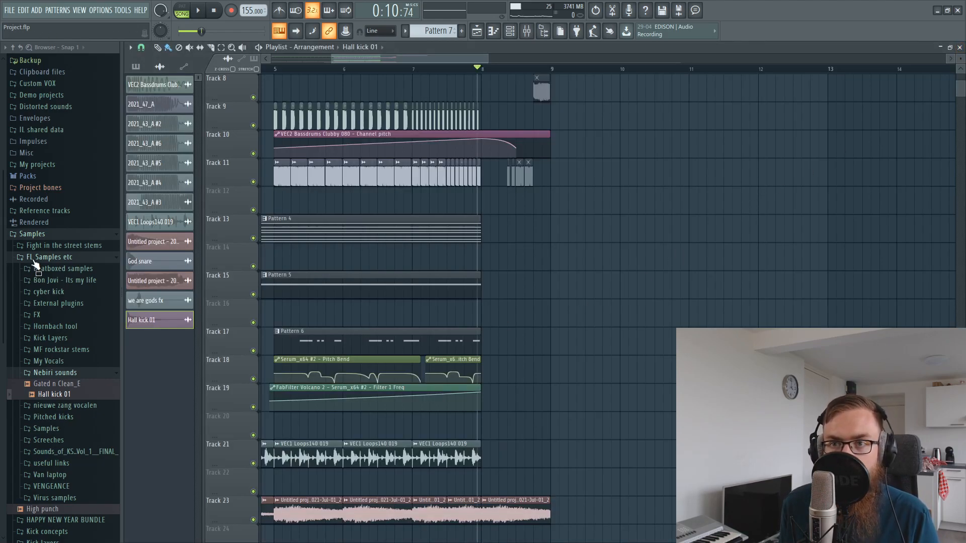
{"action": "left_click", "coordinate": [55, 258]}
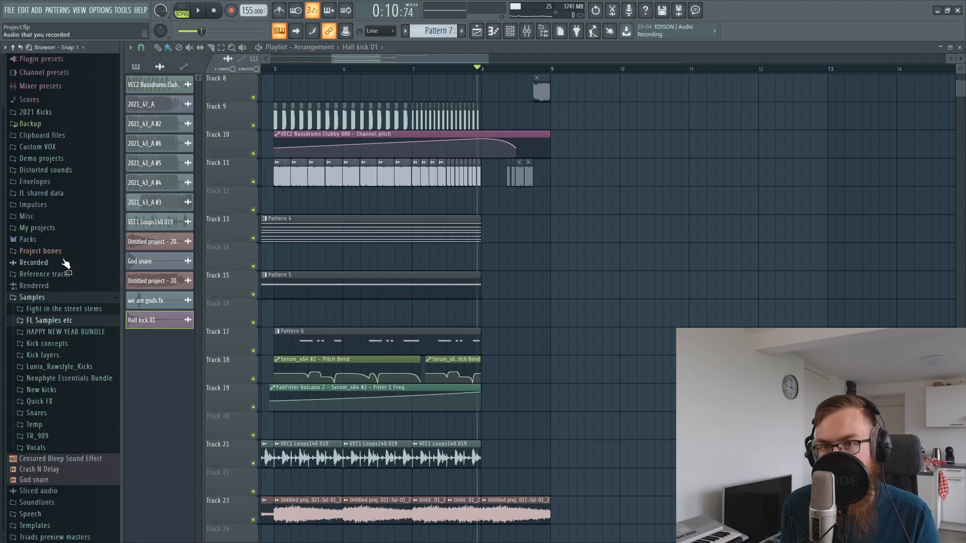
{"action": "left_click", "coordinate": [527, 31]}
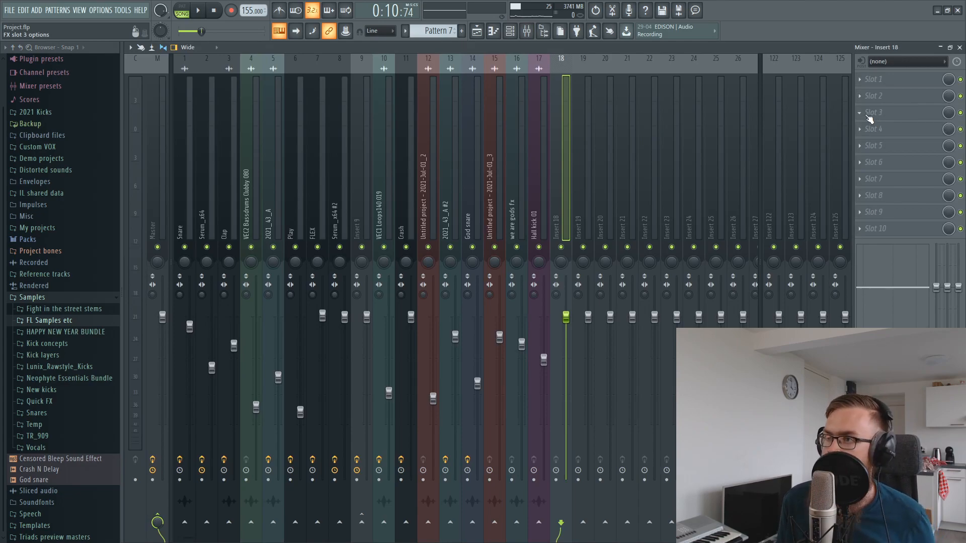
{"action": "left_click", "coordinate": [872, 84]}
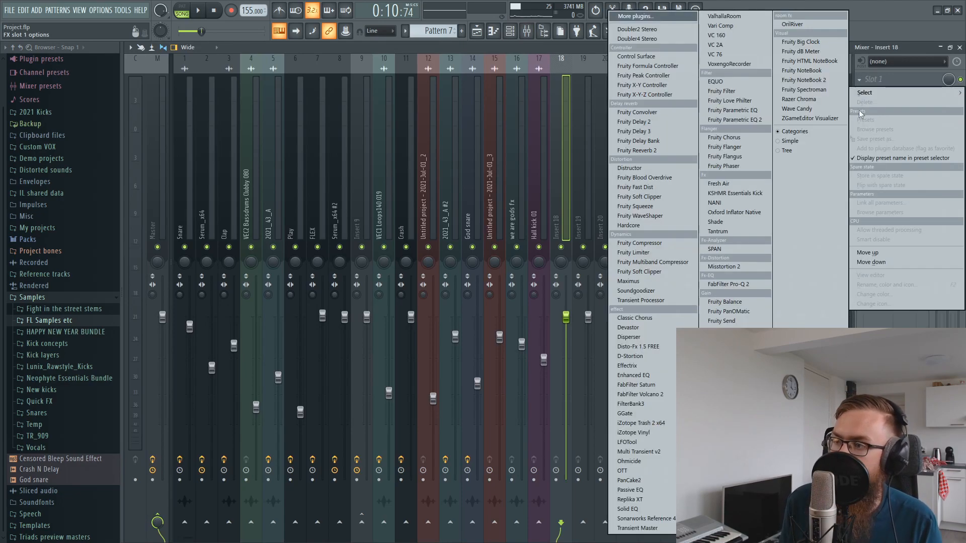
{"action": "left_click", "coordinate": [745, 285]}
Add six exaggerated bell boosts in Pro-Q 2: two in the lows, two around 565–660 Hz and two around 2 kHz
{"action": "left_click_drag", "start_coordinate": [406, 272], "coordinate": [412, 232]}
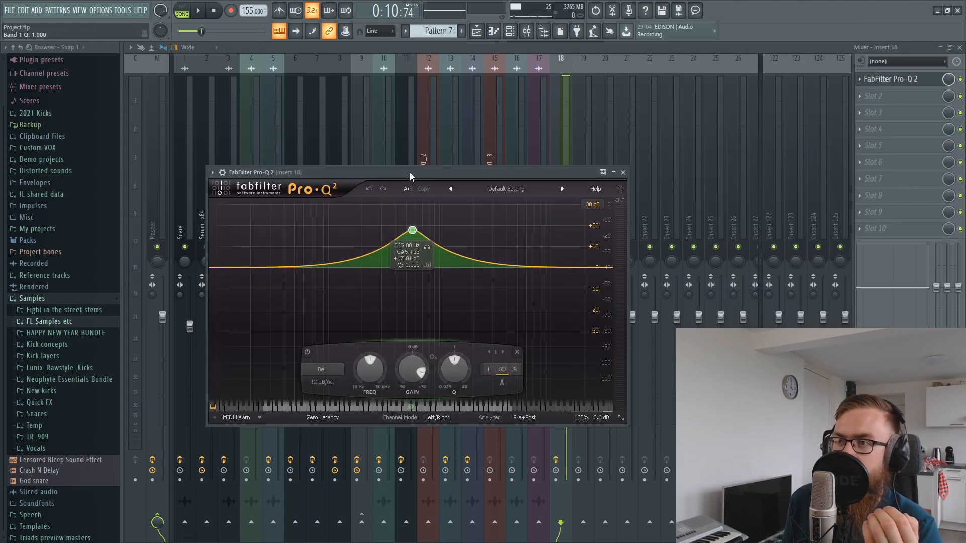
{"action": "double_click", "coordinate": [419, 219]}
{"action": "left_click_drag", "start_coordinate": [504, 259], "coordinate": [471, 209]}
{"action": "left_click_drag", "start_coordinate": [532, 250], "coordinate": [475, 227]}
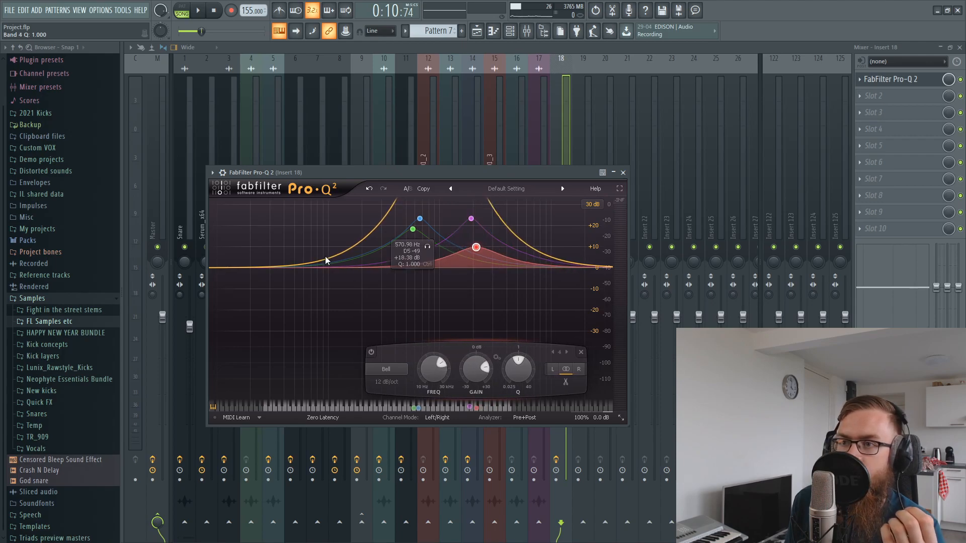
{"action": "left_click_drag", "start_coordinate": [291, 266], "coordinate": [302, 194]}
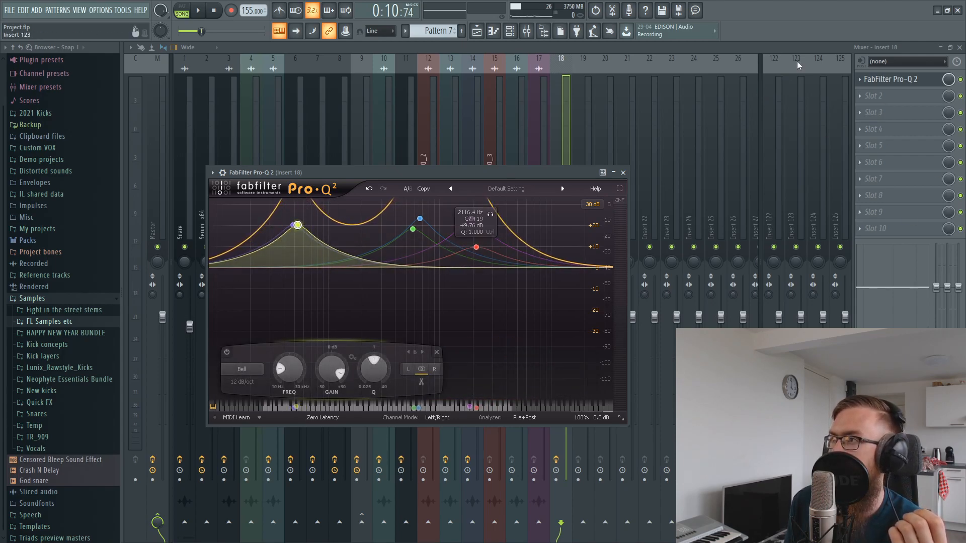
Load D-Stortion into the second effect slot of insert 18 and close the mixer
{"action": "left_click", "coordinate": [875, 96]}
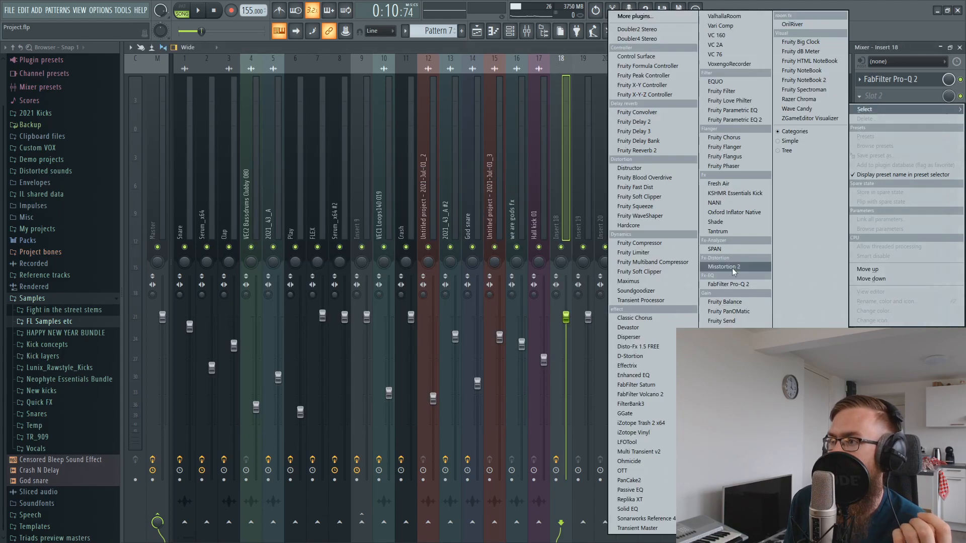
{"action": "left_click", "coordinate": [645, 356]}
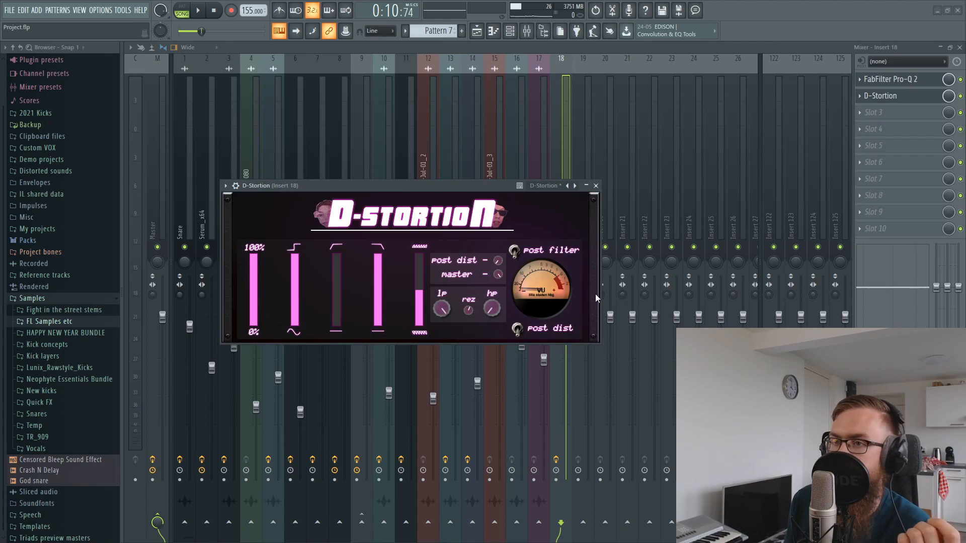
{"action": "left_click", "coordinate": [595, 186]}
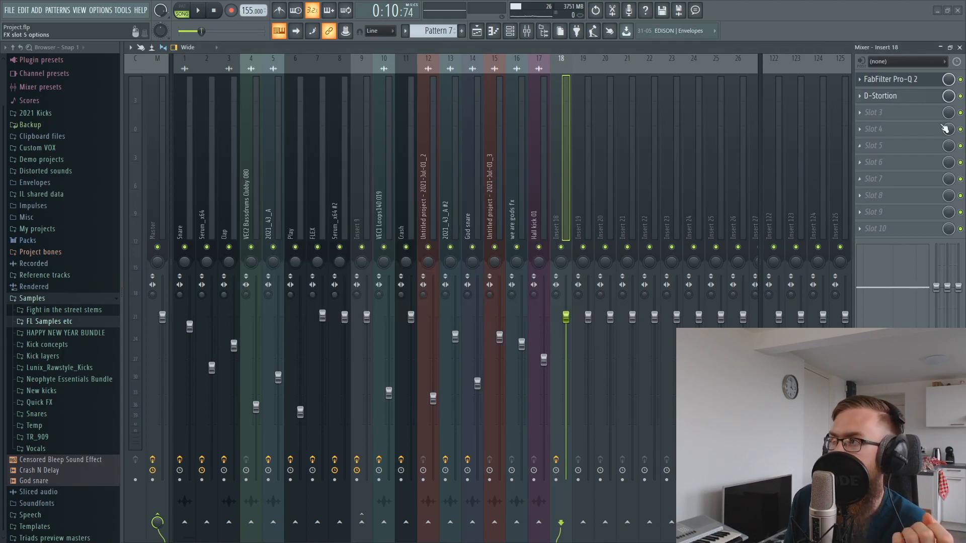
{"action": "left_click", "coordinate": [959, 48]}
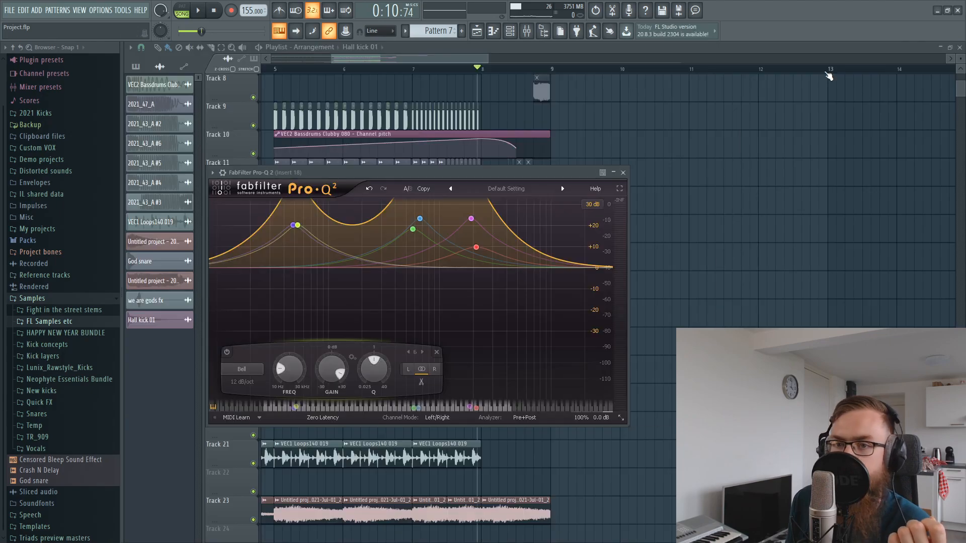
Browse FL Samples etc to the Zenhiser pack's Cymbals folder and preview the 012 Cymbal sample
{"action": "left_click", "coordinate": [43, 322]}
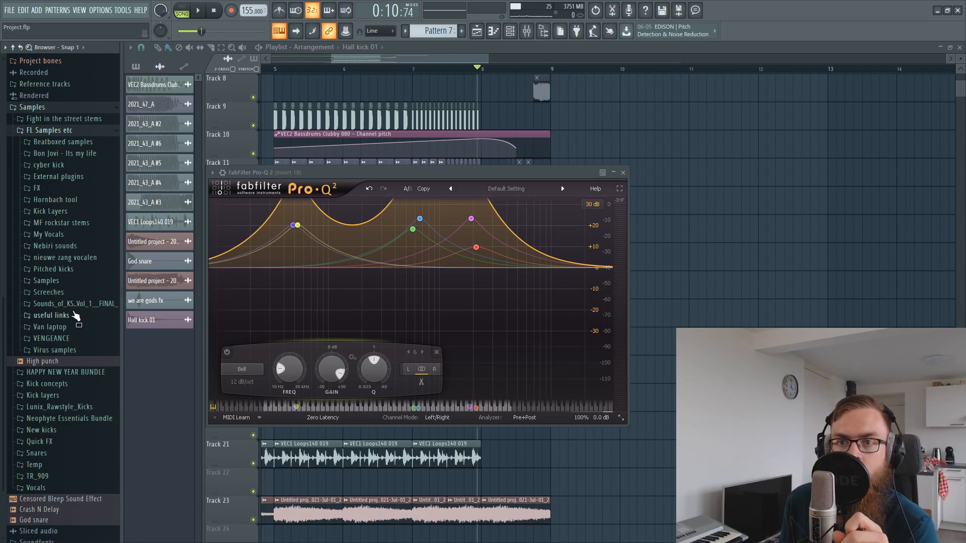
{"action": "left_click", "coordinate": [61, 279]}
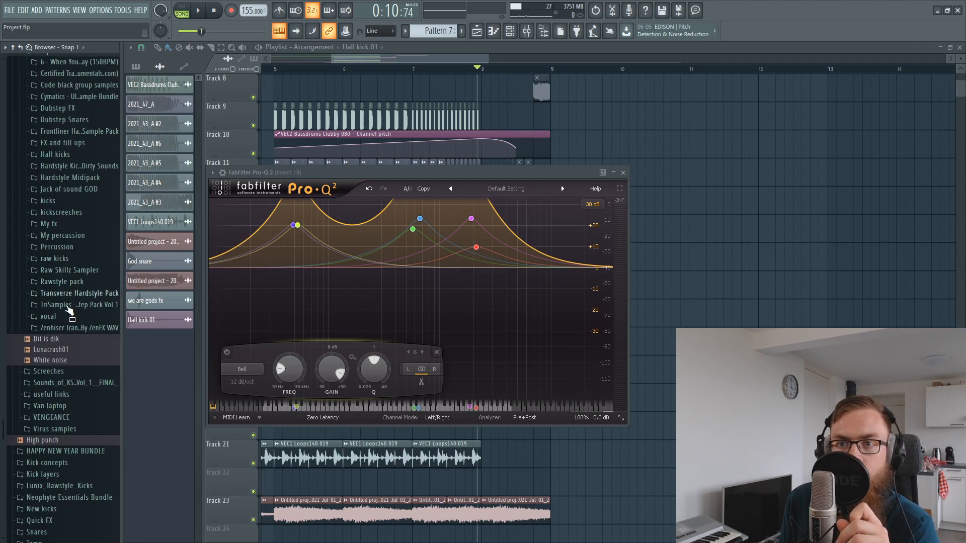
{"action": "left_click", "coordinate": [73, 332]}
{"action": "left_click", "coordinate": [74, 354]}
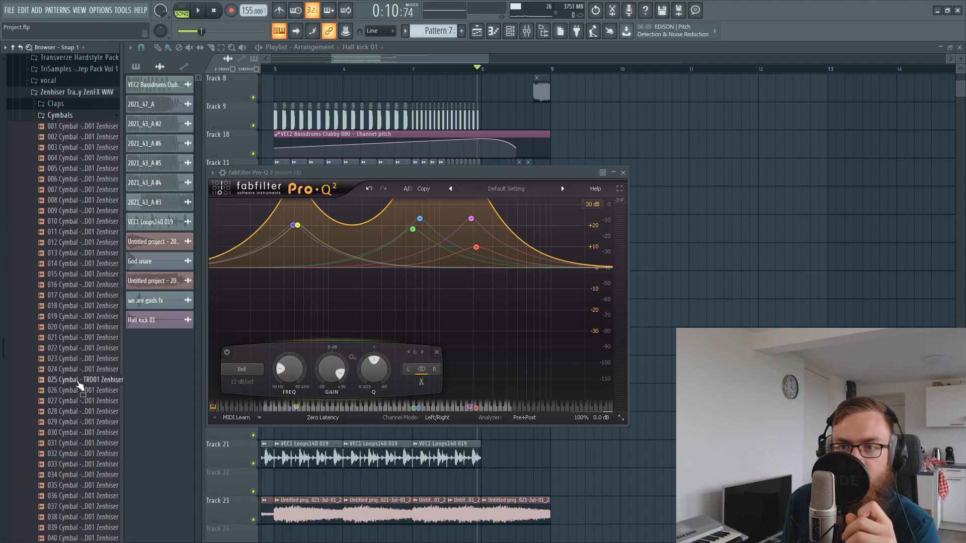
{"action": "scroll", "coordinate": [88, 325], "scroll_direction": "up", "scroll_amount": 6}
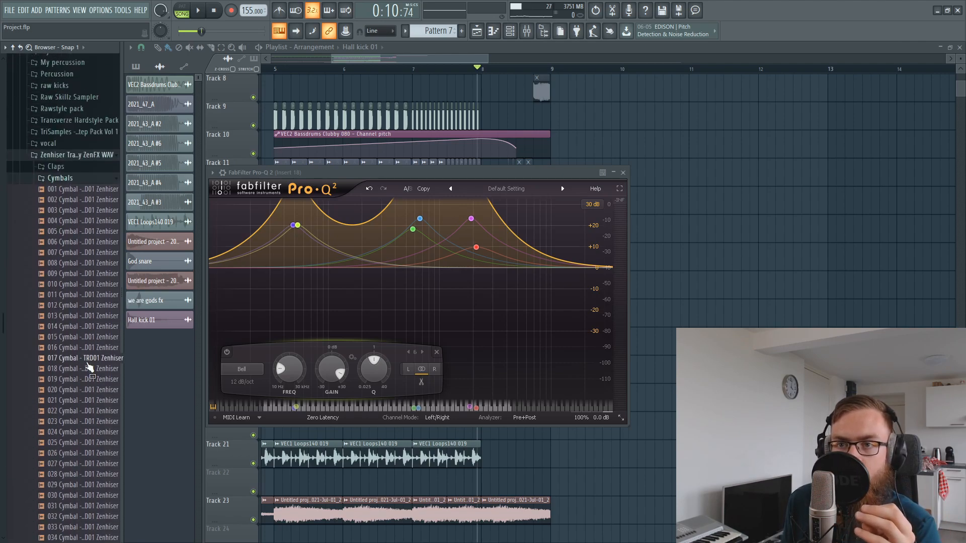
{"action": "left_click", "coordinate": [99, 305]}
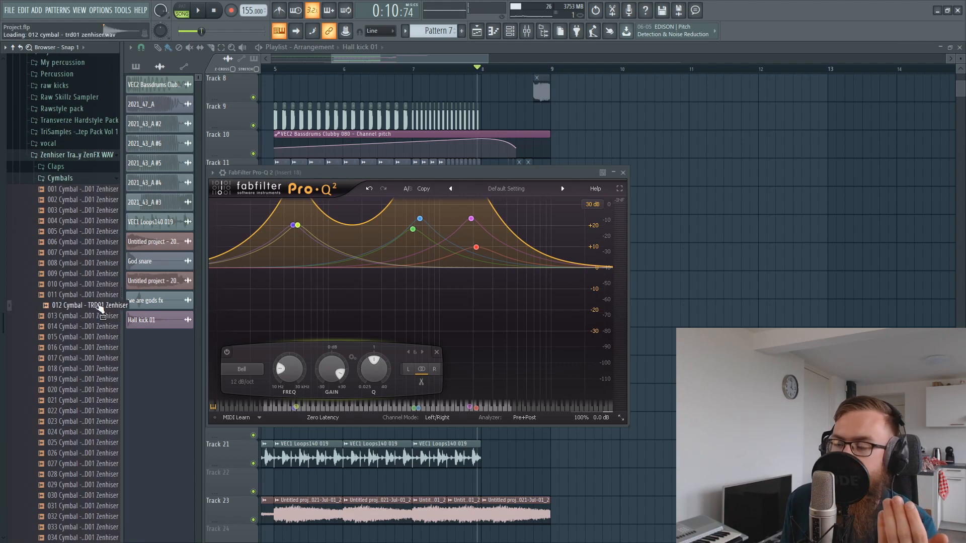
Place the 012 Cymbal sample on Track 14 at the start of bar 9 and set the playback position there
{"action": "left_click_drag", "start_coordinate": [99, 312], "coordinate": [641, 265]}
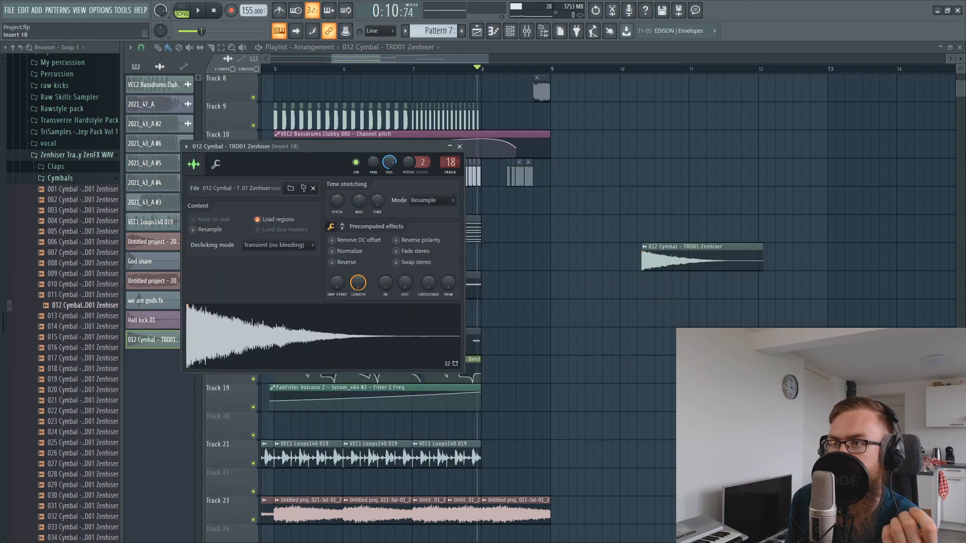
{"action": "left_click_drag", "start_coordinate": [694, 252], "coordinate": [601, 243]}
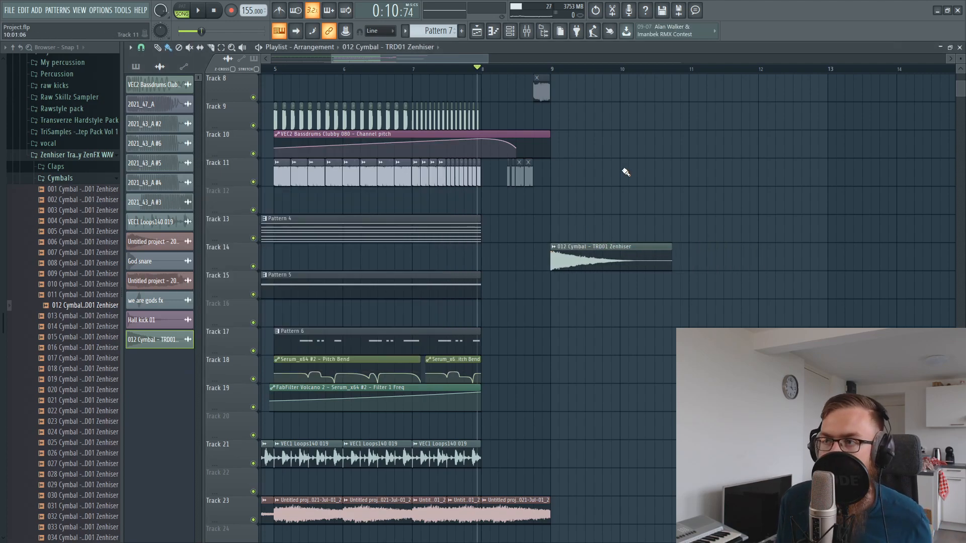
{"action": "scroll", "coordinate": [577, 72], "scroll_direction": "up", "scroll_amount": 4}
{"action": "left_click", "coordinate": [501, 72]}
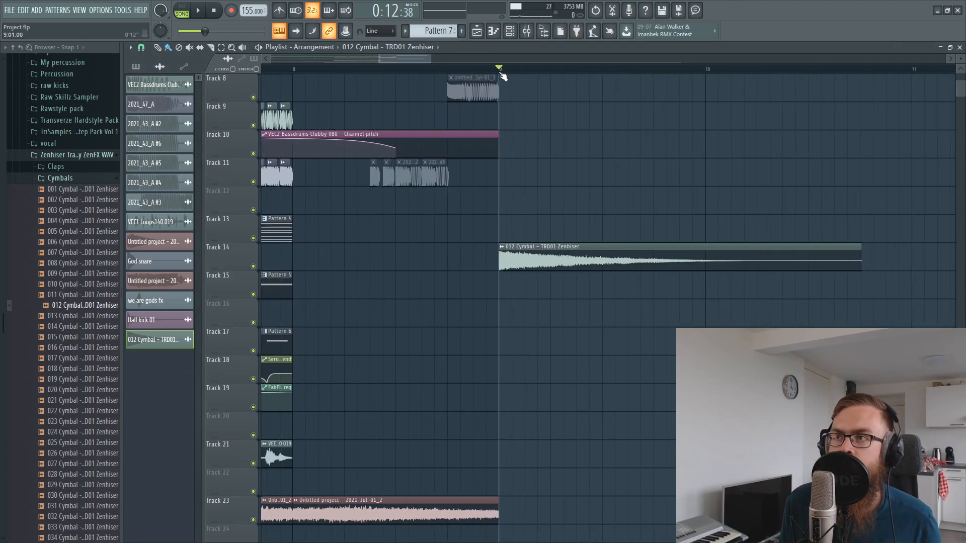
Lower mixer insert 18 to about -15 dB and play the cymbal soloed through its effects
{"action": "left_click", "coordinate": [527, 31]}
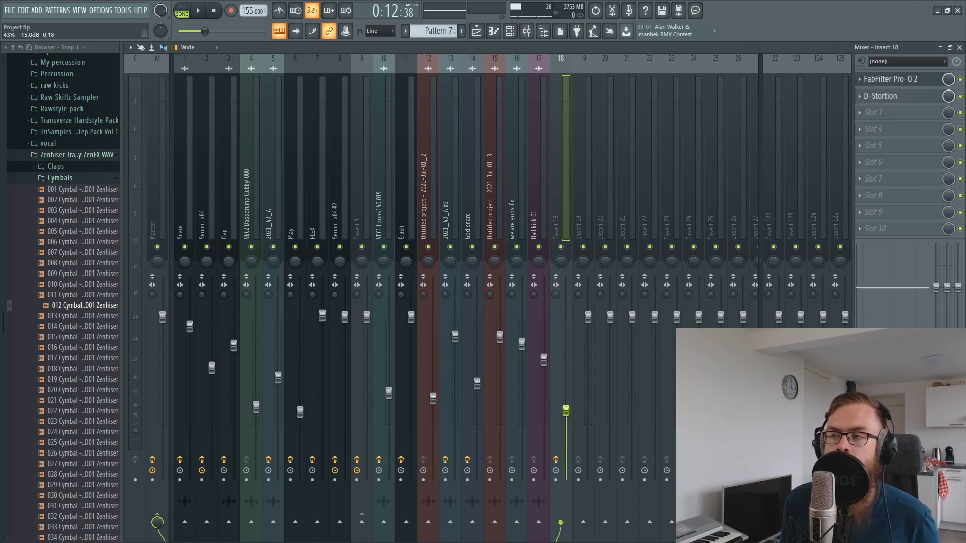
{"action": "key", "text": "space"}
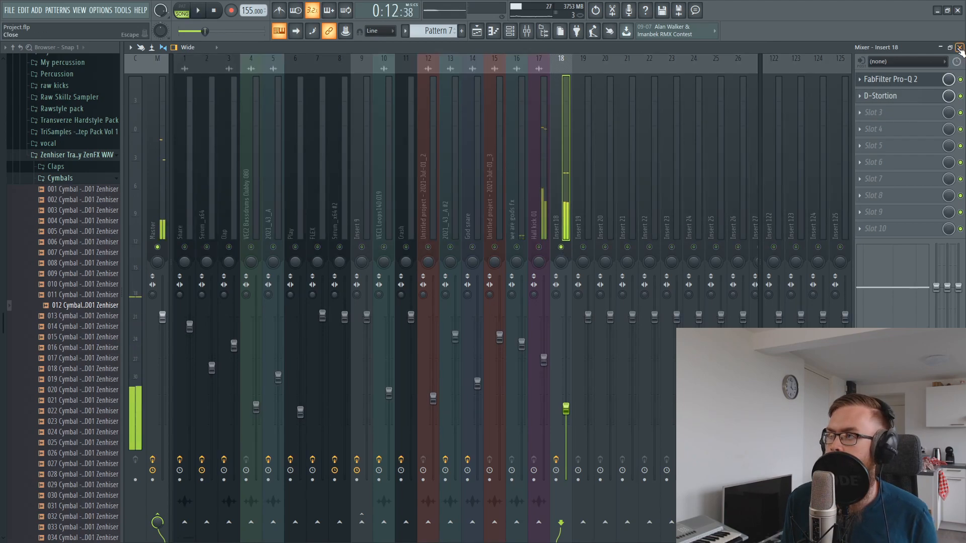
{"action": "key", "text": "F9"}
{"action": "key", "text": "F9"}
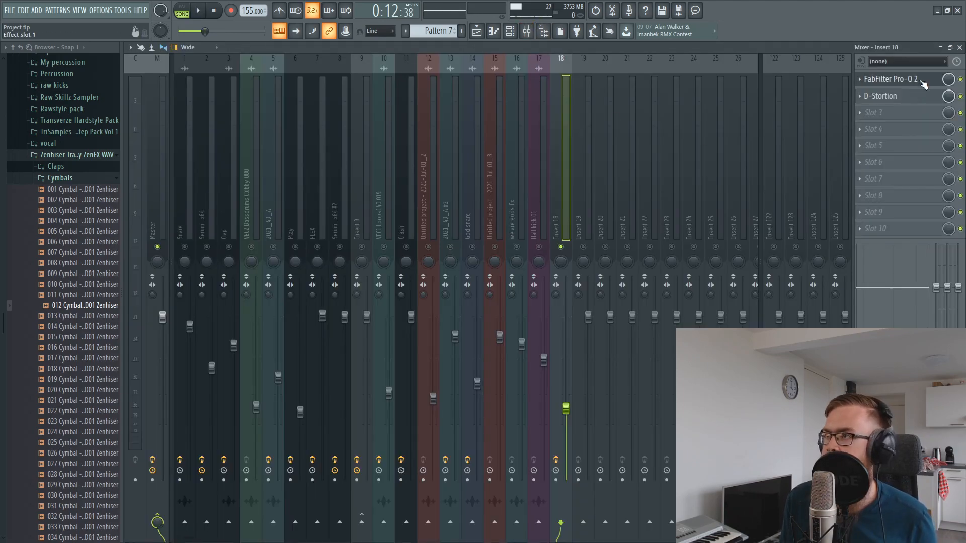
Boost the cymbal harder in Pro-Q 2 with +30 dB bells at about 950 Hz and 56 Hz, auditioning the result
{"action": "left_click", "coordinate": [893, 79]}
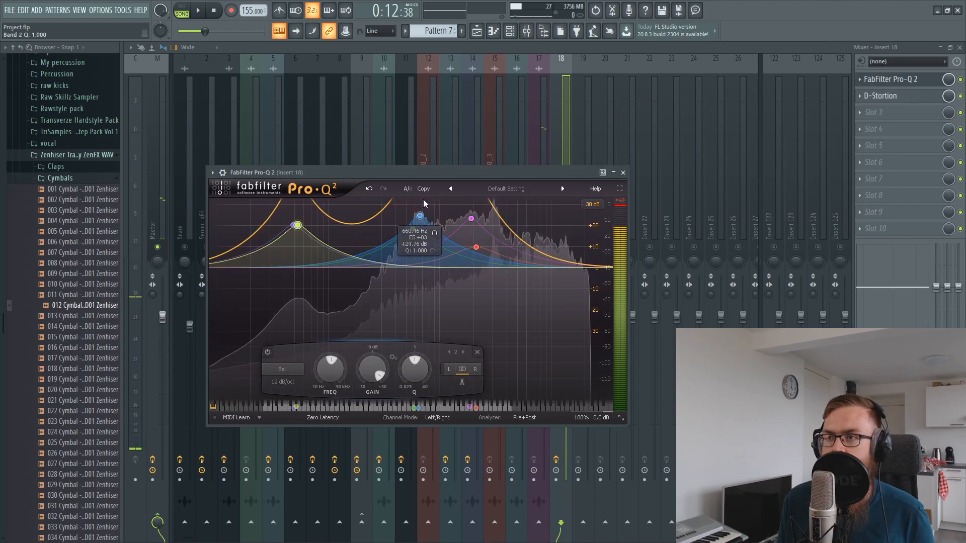
{"action": "left_click_drag", "start_coordinate": [422, 210], "coordinate": [437, 204]}
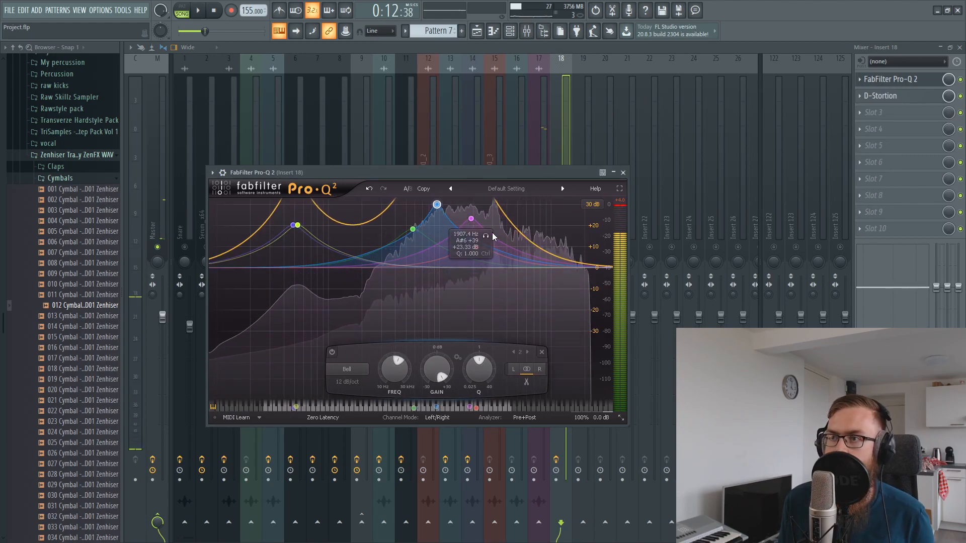
{"action": "key", "text": "space"}
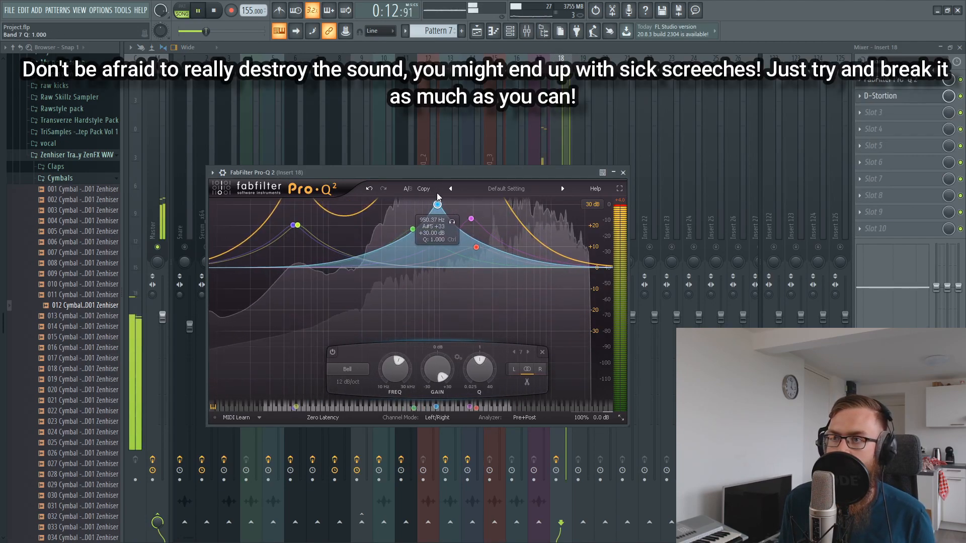
{"action": "key", "text": "space"}
{"action": "left_click_drag", "start_coordinate": [324, 206], "coordinate": [326, 194]}
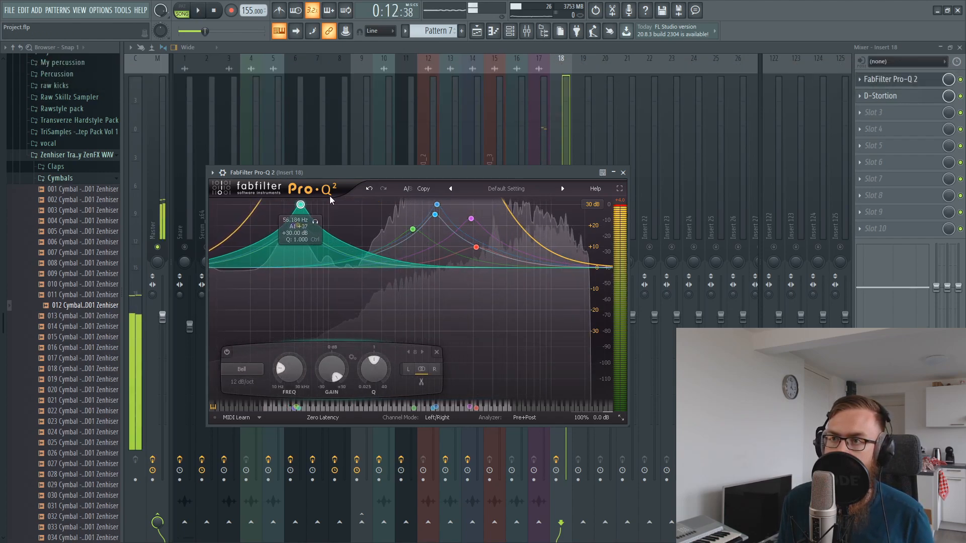
{"action": "key", "text": "space"}
Add a low-mid boost and a -30 dB bell cut below 474 Hz in Pro-Q 2, auditioning the cymbal
{"action": "double_click", "coordinate": [355, 231]}
{"action": "left_click_drag", "start_coordinate": [356, 231], "coordinate": [385, 233]}
{"action": "key", "text": "space"}
{"action": "double_click", "coordinate": [532, 235]}
{"action": "left_click_drag", "start_coordinate": [532, 235], "coordinate": [403, 332]}
{"action": "scroll", "coordinate": [404, 333], "scroll_direction": "up", "scroll_amount": 3}
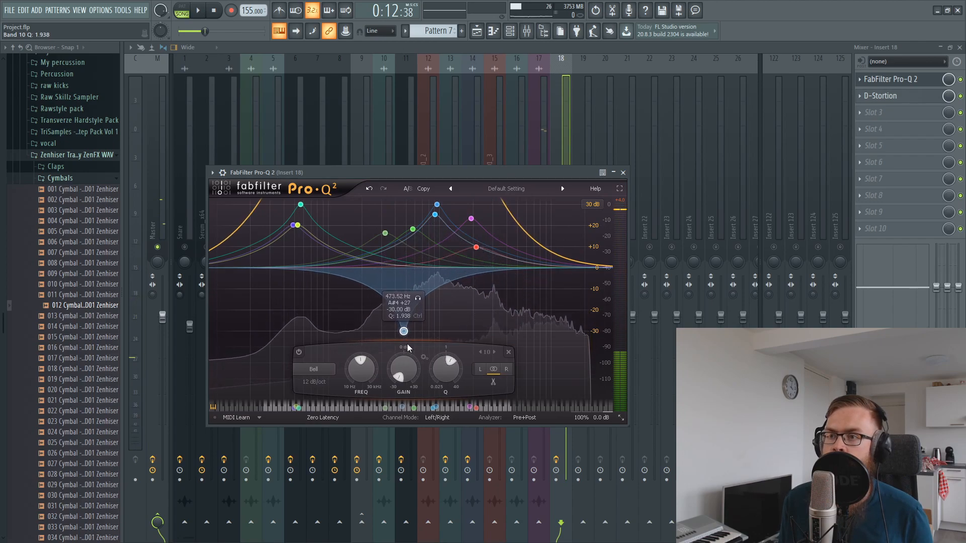
{"action": "key", "text": "space"}
{"action": "left_click_drag", "start_coordinate": [403, 332], "coordinate": [390, 348]}
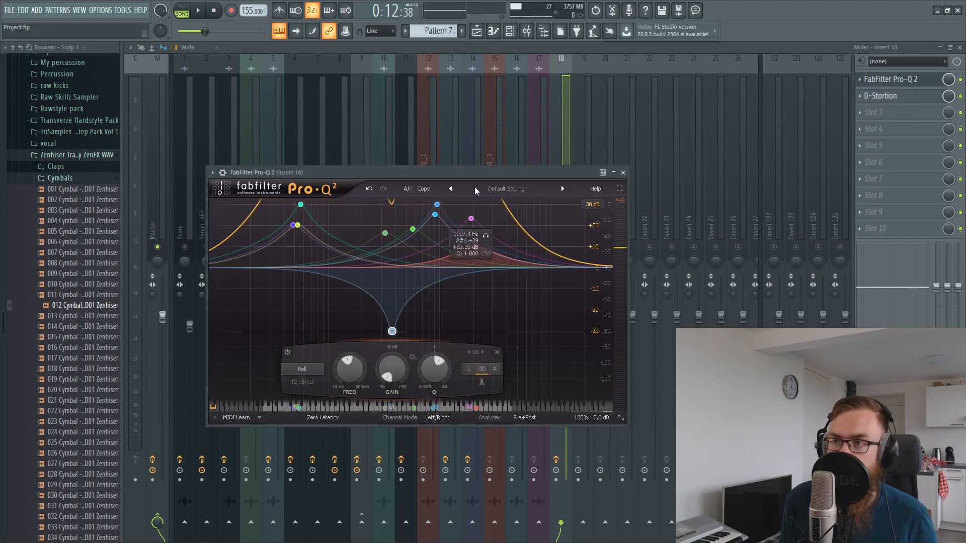
Load Shade into the third effect slot of insert 18 and move it ahead of D-Stortion
{"action": "left_click_drag", "start_coordinate": [467, 176], "coordinate": [484, 180]}
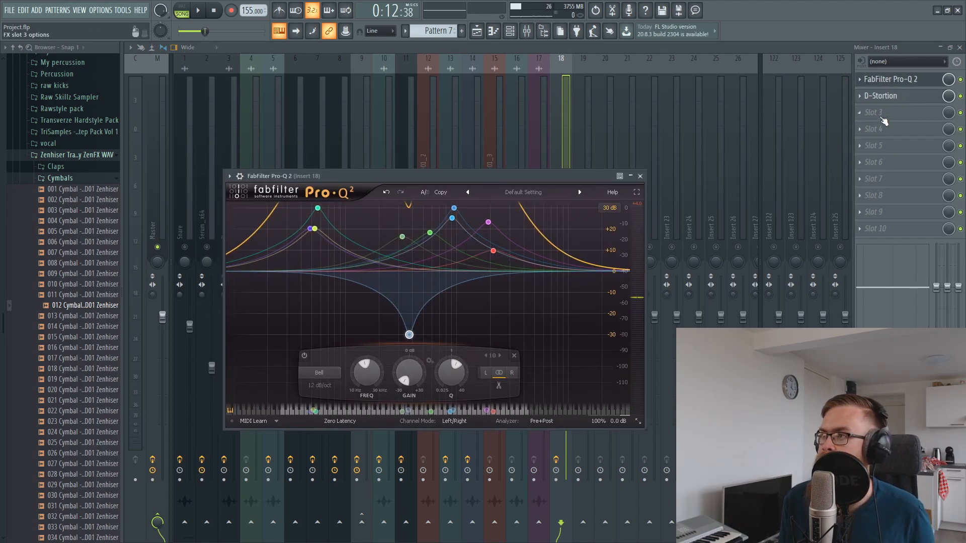
{"action": "left_click", "coordinate": [882, 116]}
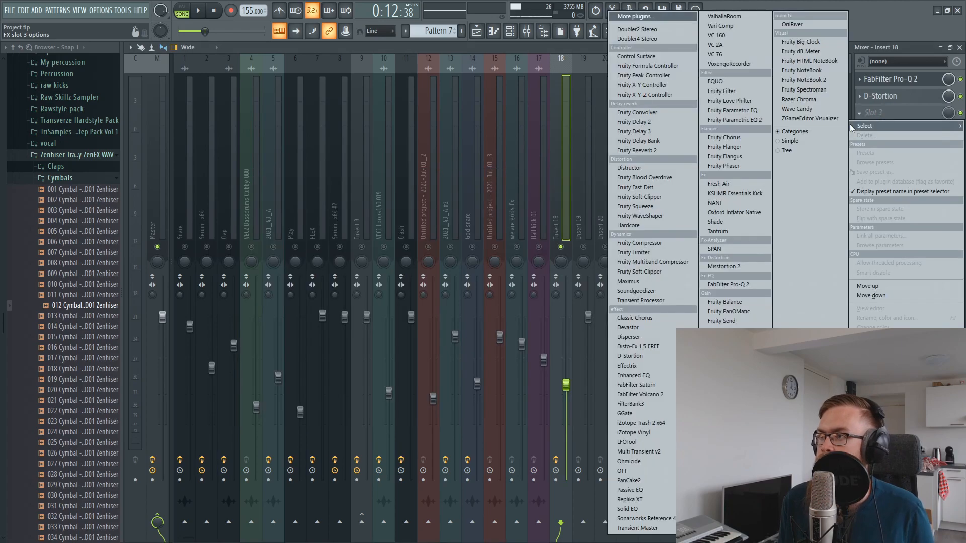
{"action": "left_click", "coordinate": [736, 224]}
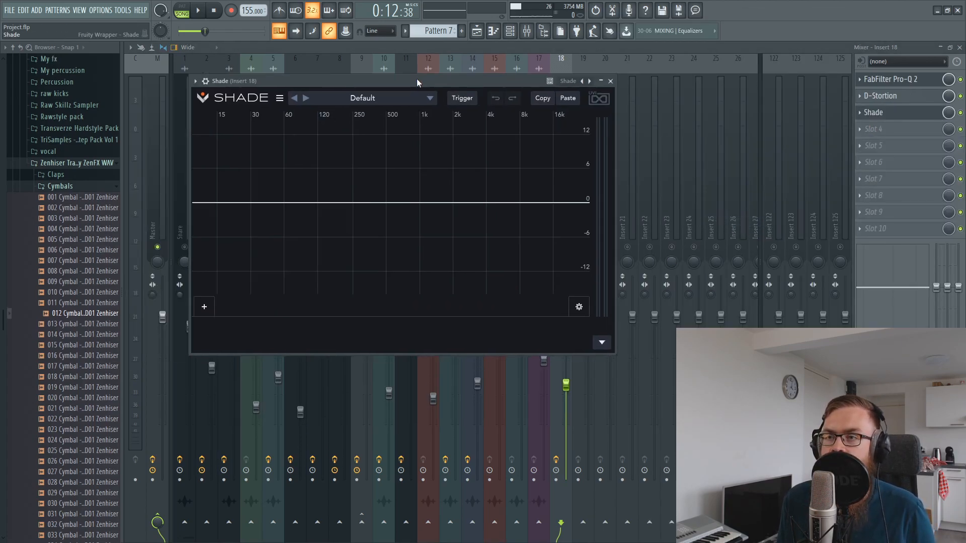
{"action": "left_click_drag", "start_coordinate": [884, 121], "coordinate": [880, 97]}
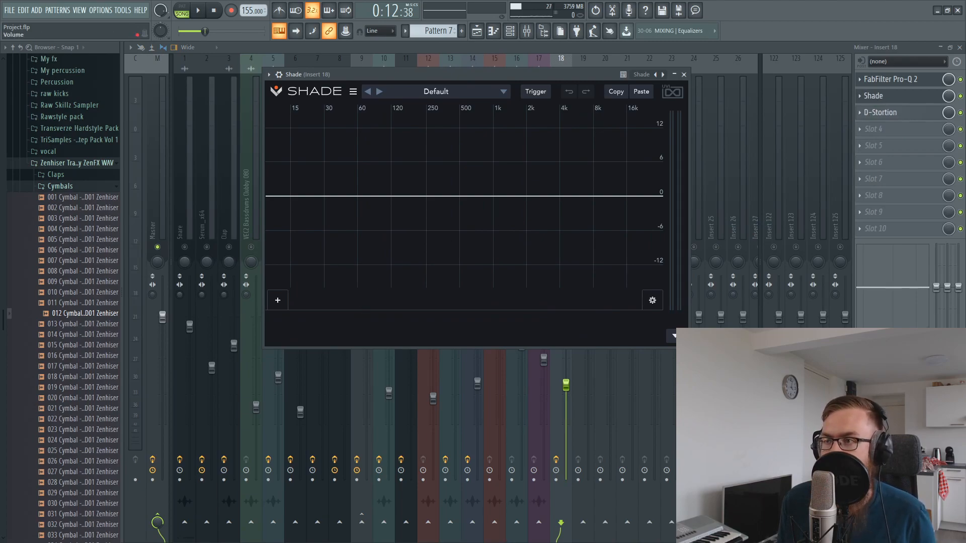
Add a band at about 363 Hz and 5.6 dB in Shade and change it to the Classic Comb/Flanger type
{"action": "left_click_drag", "start_coordinate": [464, 195], "coordinate": [444, 165]}
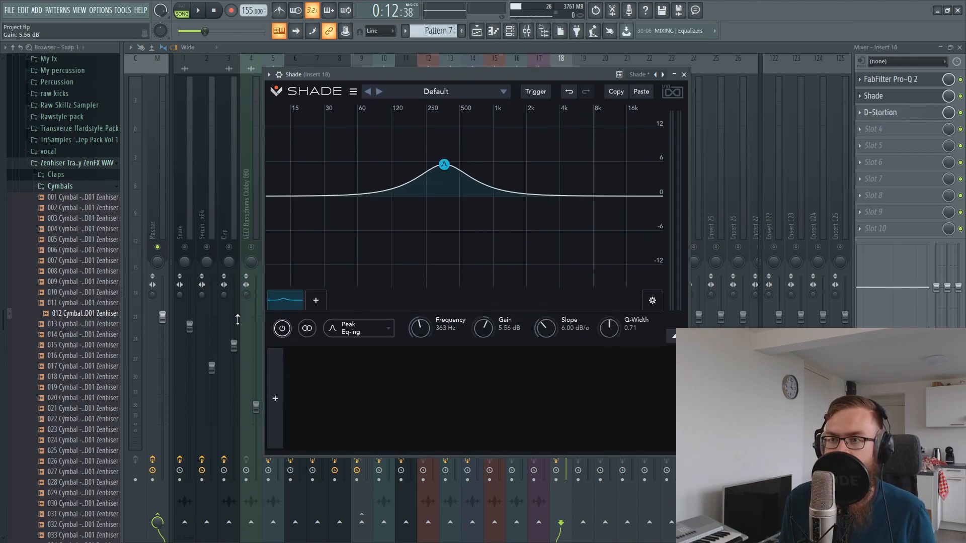
{"action": "right_click", "coordinate": [294, 308]}
{"action": "mouse_move", "coordinate": [335, 245]}
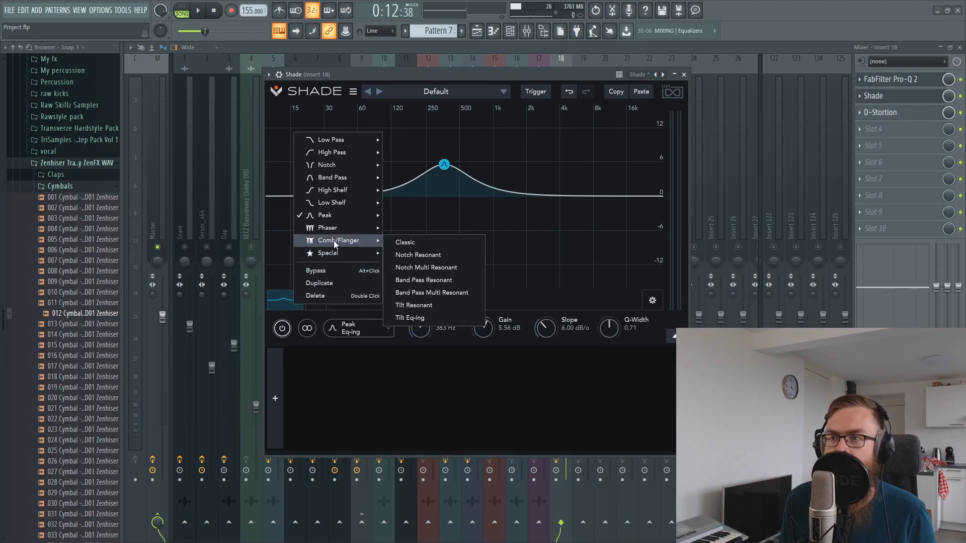
{"action": "left_click", "coordinate": [416, 244]}
Add an LFO in Shade, assign it to the comb filter's frequency, and lower the filter's mix to about 58%
{"action": "left_click", "coordinate": [275, 398]}
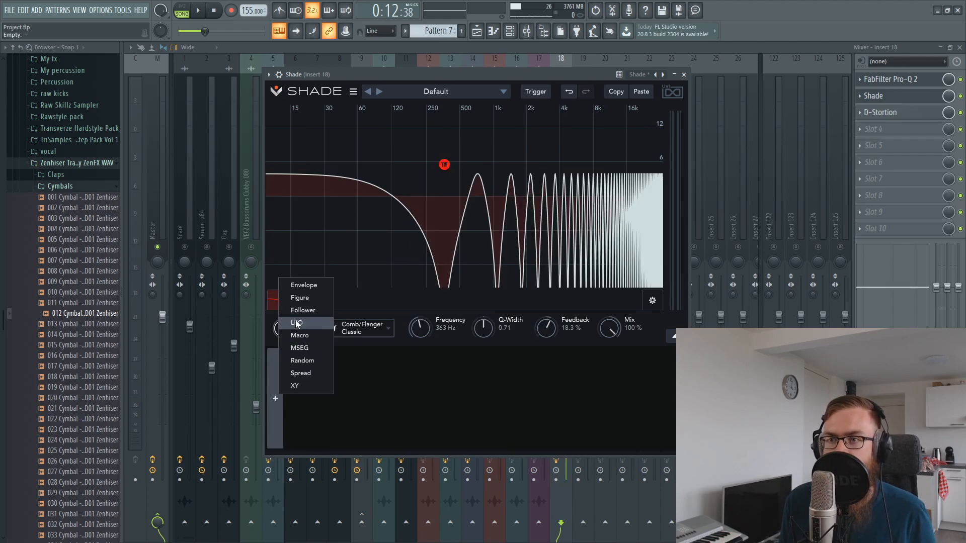
{"action": "left_click", "coordinate": [296, 324]}
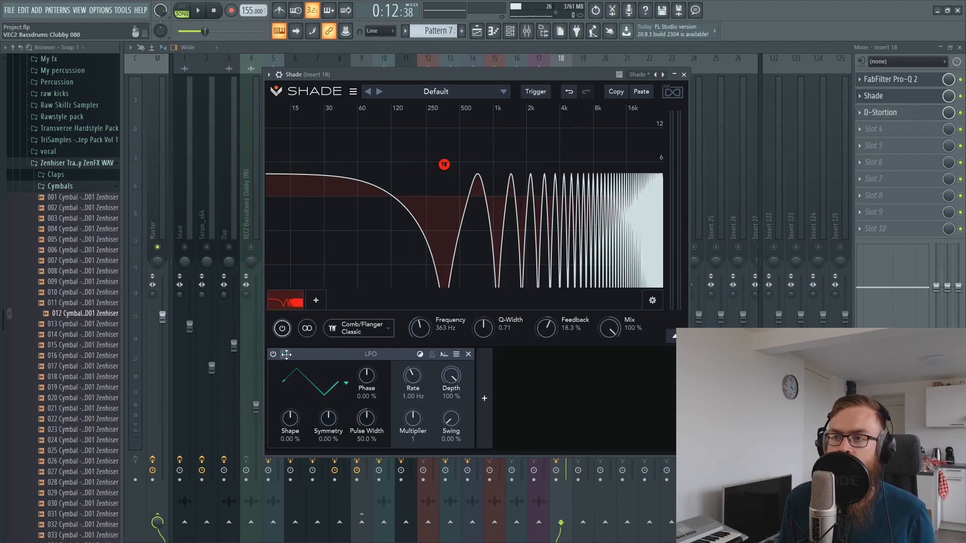
{"action": "left_click", "coordinate": [418, 336]}
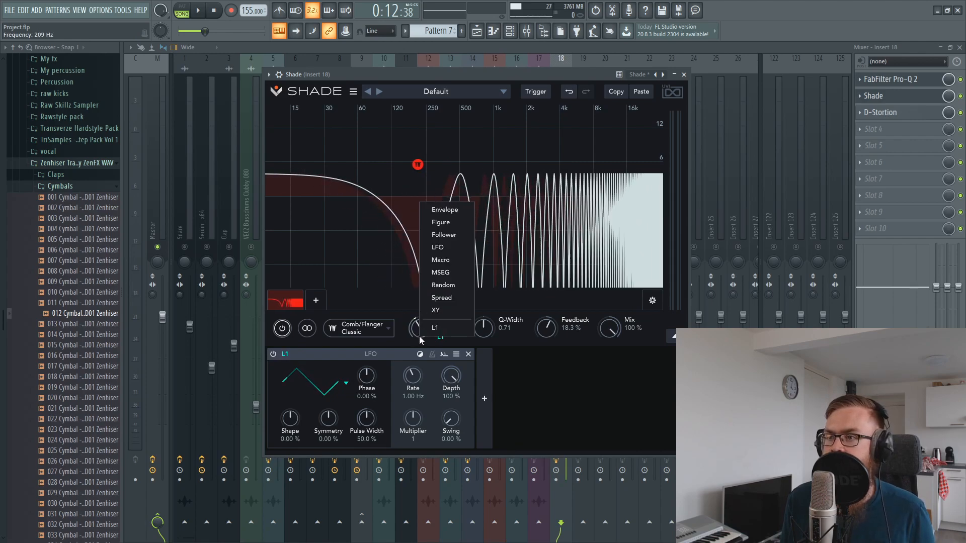
{"action": "left_click_drag", "start_coordinate": [612, 332], "coordinate": [614, 358]}
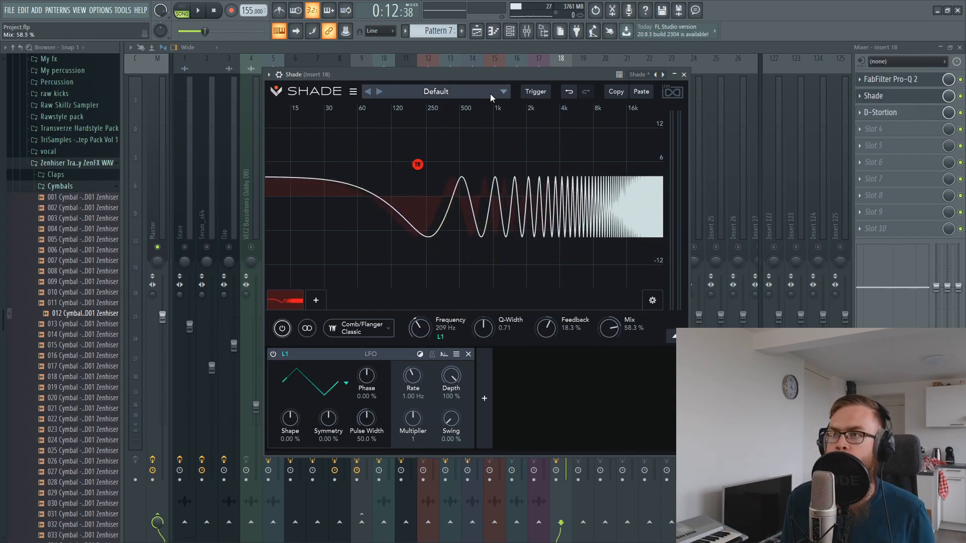
{"action": "left_click_drag", "start_coordinate": [486, 77], "coordinate": [468, 103]}
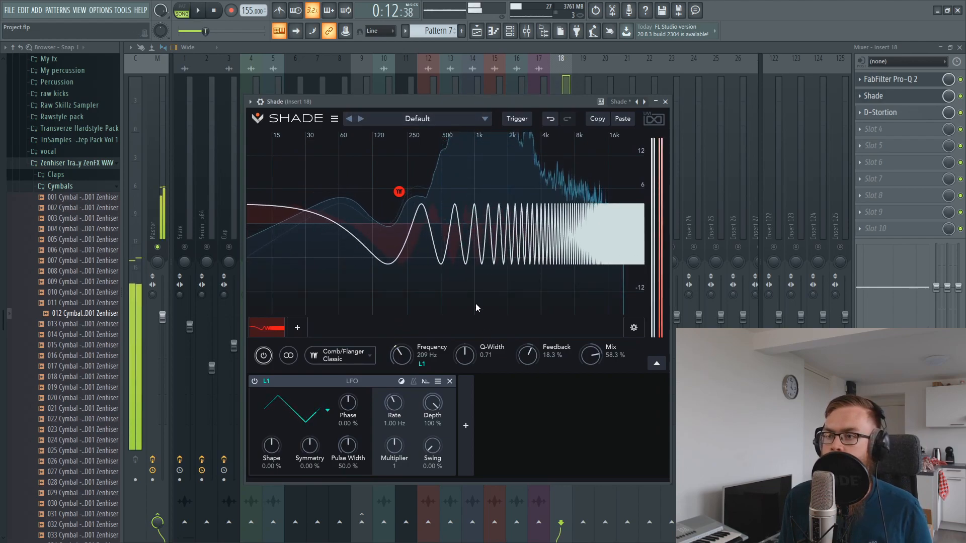
Add a second Shade band at about 1.81 kHz and change it to a Resonant low-pass filter
{"action": "left_click", "coordinate": [480, 213]}
{"action": "double_click", "coordinate": [503, 246]}
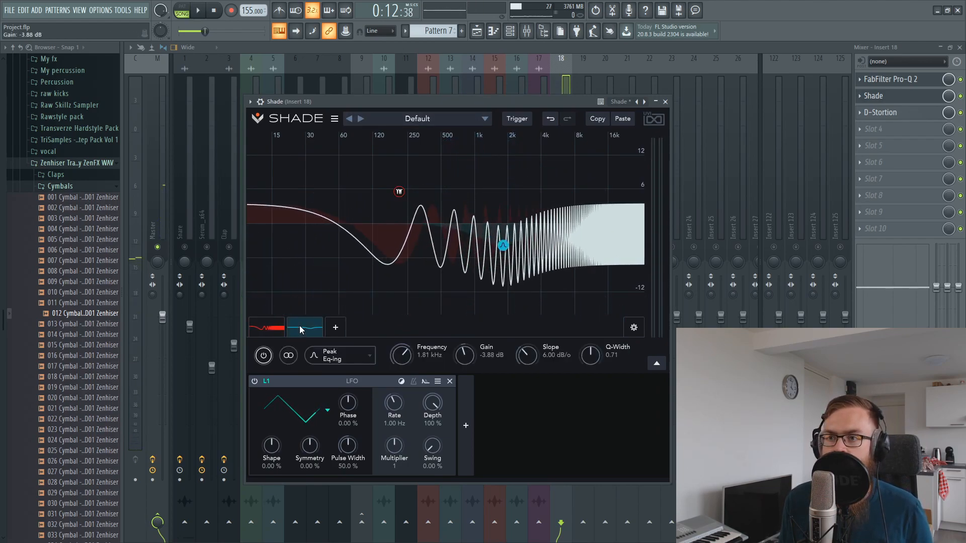
{"action": "right_click", "coordinate": [300, 326]}
{"action": "mouse_move", "coordinate": [334, 160]}
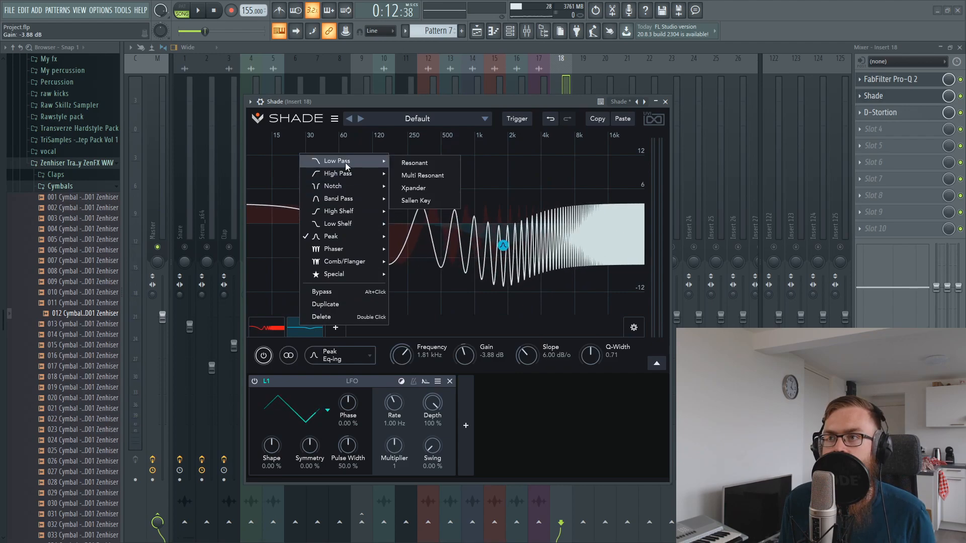
{"action": "left_click", "coordinate": [430, 164]}
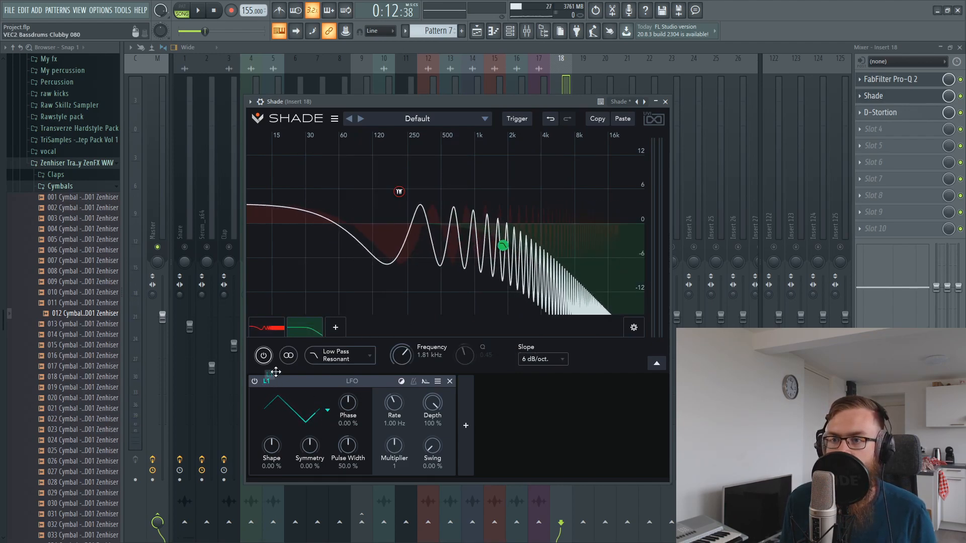
Assign LFO L1 to the low-pass filter's frequency and adjust its cutoff while auditioning the cymbal
{"action": "left_click_drag", "start_coordinate": [391, 358], "coordinate": [403, 356]}
{"action": "left_click_drag", "start_coordinate": [511, 245], "coordinate": [539, 237]}
{"action": "left_click_drag", "start_coordinate": [474, 101], "coordinate": [518, 103]}
{"action": "key", "text": "space"}
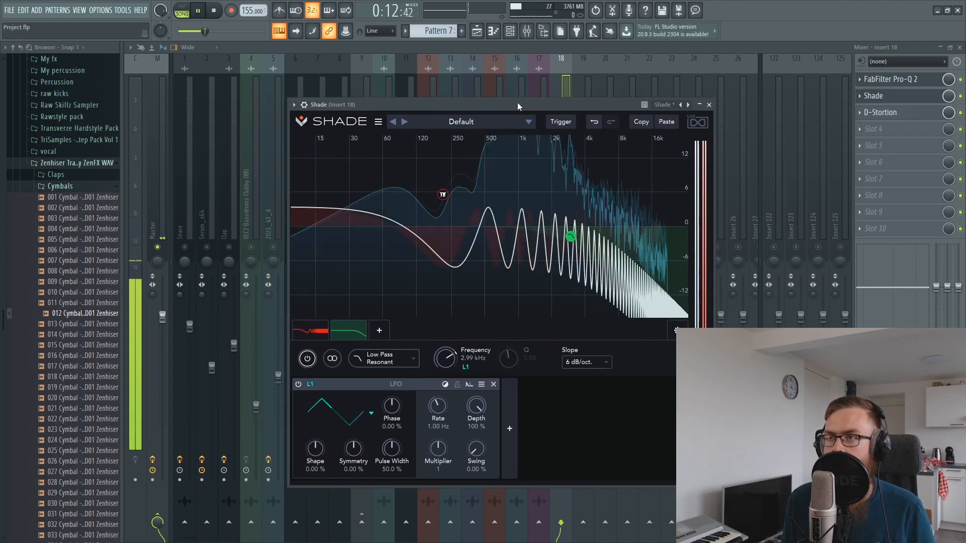
{"action": "left_click_drag", "start_coordinate": [571, 237], "coordinate": [535, 228]}
{"action": "left_click", "coordinate": [709, 105]}
{"action": "key", "text": "space"}
Export the processed cymbal as audio and place a short clip of it on Track 14 just after bar 9
{"action": "left_click", "coordinate": [476, 31]}
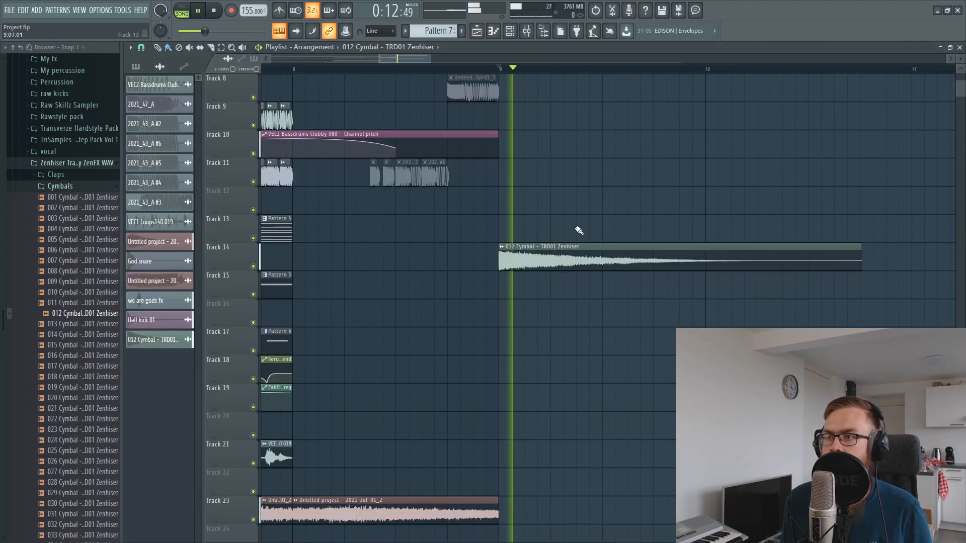
{"action": "scroll", "coordinate": [567, 70], "scroll_direction": "up", "scroll_amount": 4}
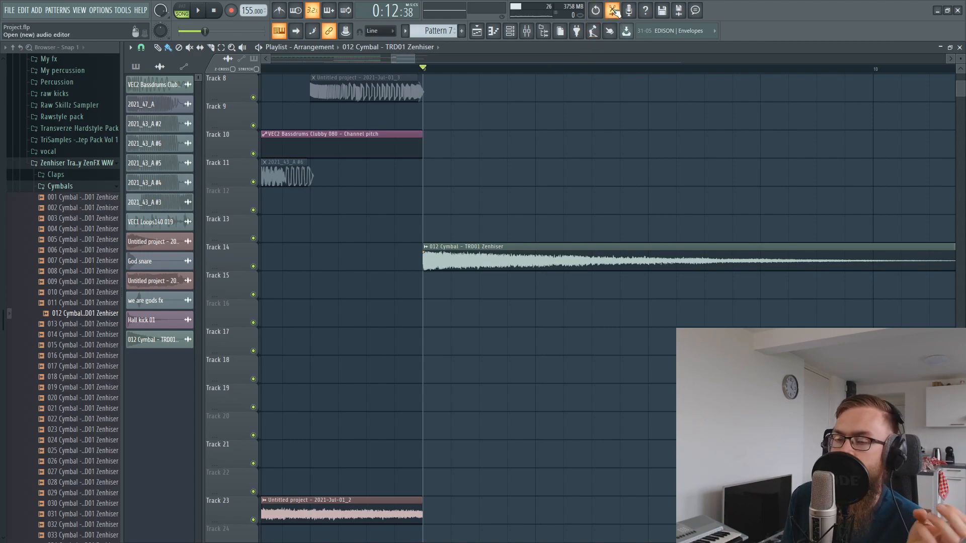
{"action": "left_click", "coordinate": [613, 11]}
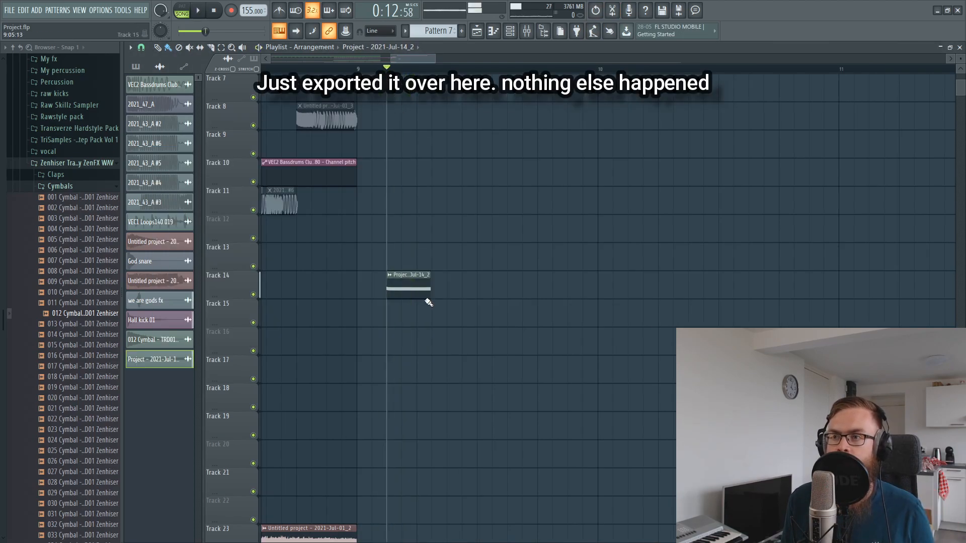
Trim the exported screech clip on Track 14 and add a second clip of it at 9:05, auditioning the result
{"action": "key", "text": "space"}
{"action": "left_click_drag", "start_coordinate": [423, 292], "coordinate": [443, 291]}
{"action": "key", "text": "space"}
{"action": "key", "text": "space"}
{"action": "key", "text": "space"}
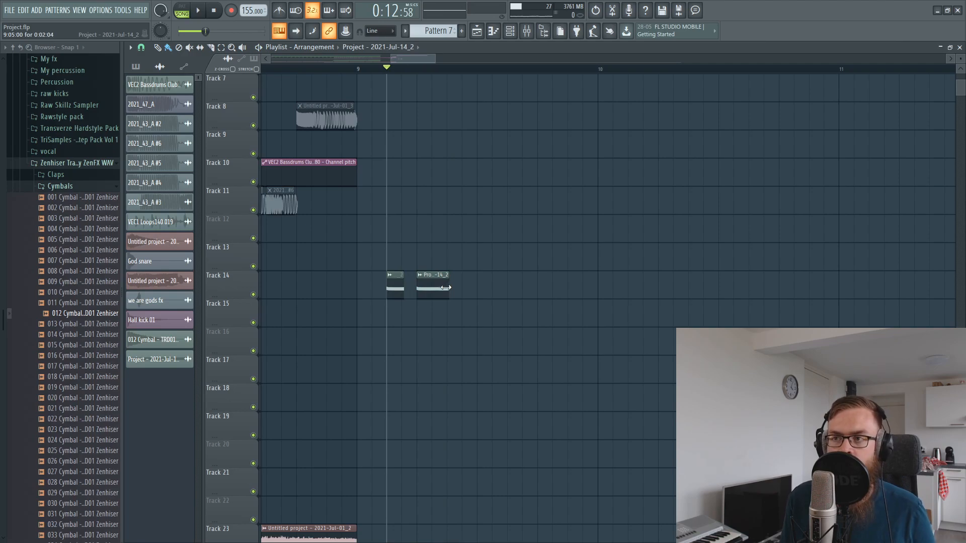
Shorten the second screech clip to a brief stab and add a third clip at 9:07, auditioning the rhythm
{"action": "scroll", "coordinate": [440, 293], "scroll_direction": "up", "scroll_amount": 6}
{"action": "scroll", "coordinate": [453, 405], "scroll_direction": "down", "scroll_amount": 2}
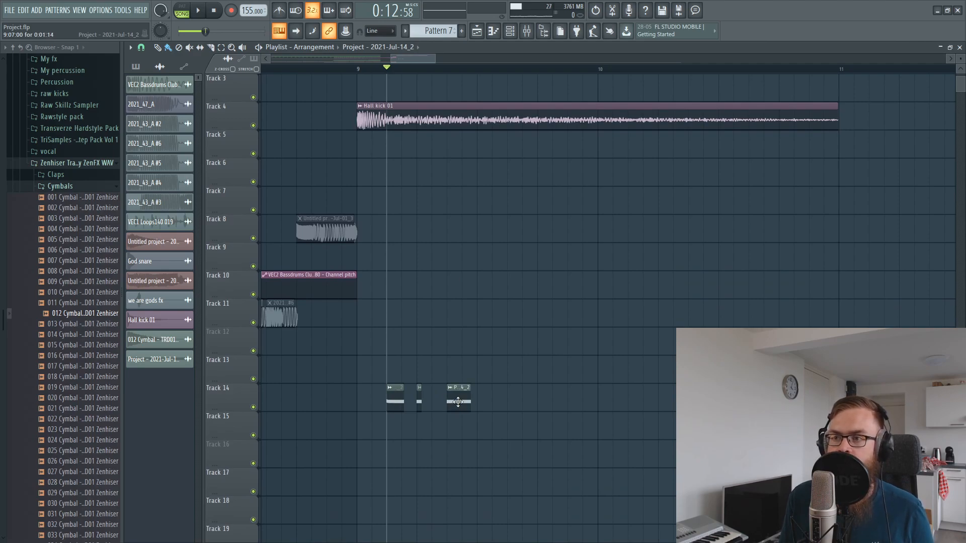
{"action": "key", "text": "space"}
{"action": "key", "text": "space"}
{"action": "key", "text": "space"}
{"action": "key", "text": "space"}
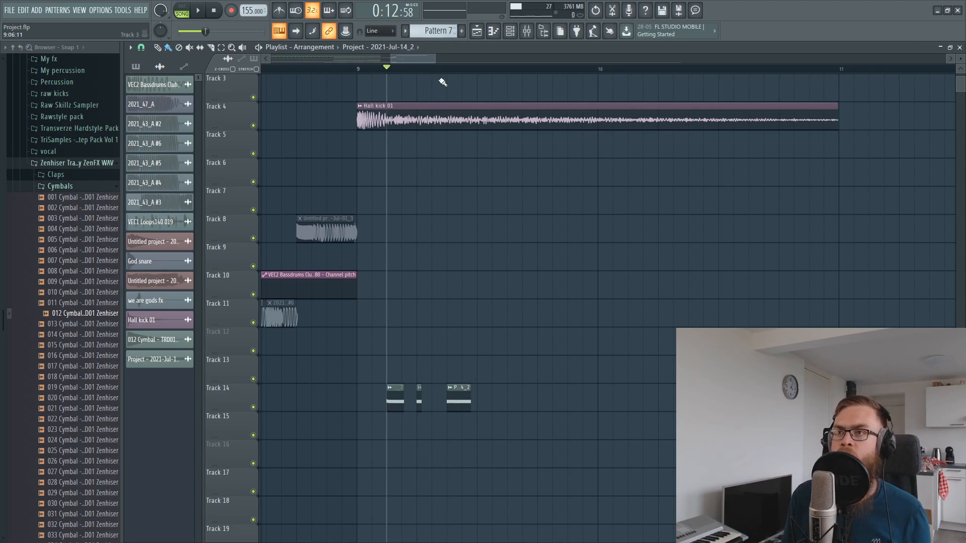
Route the exported screech sample to free mixer insert 19 and lower that insert's volume
{"action": "scroll", "coordinate": [442, 73], "scroll_direction": "down", "scroll_amount": 5}
{"action": "scroll", "coordinate": [464, 367], "scroll_direction": "down", "scroll_amount": 5}
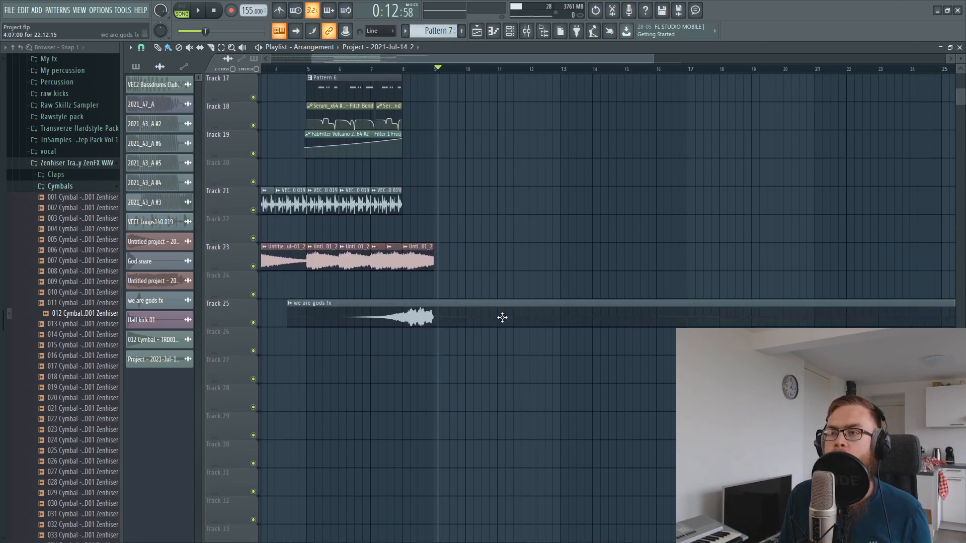
{"action": "scroll", "coordinate": [514, 251], "scroll_direction": "up", "scroll_amount": 4}
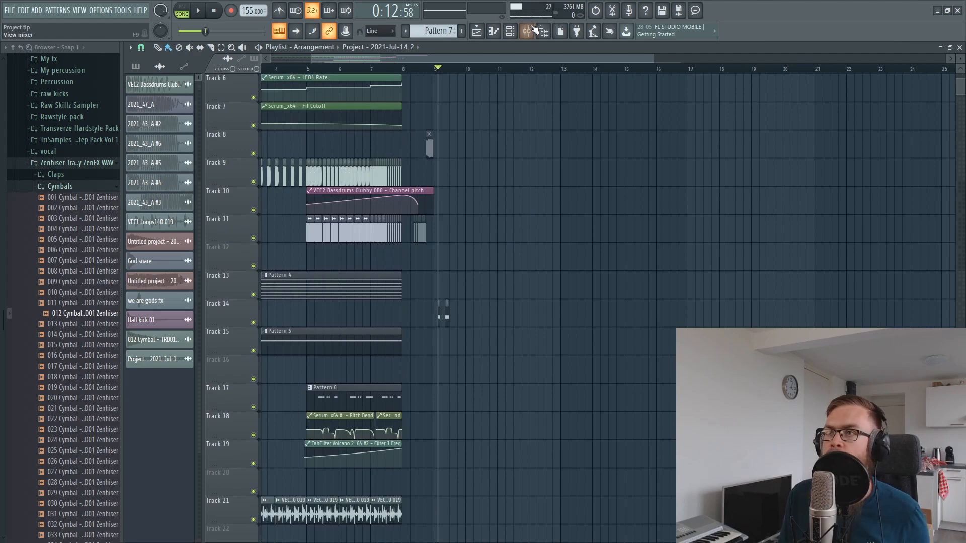
{"action": "left_click", "coordinate": [527, 30]}
{"action": "left_click", "coordinate": [566, 210]}
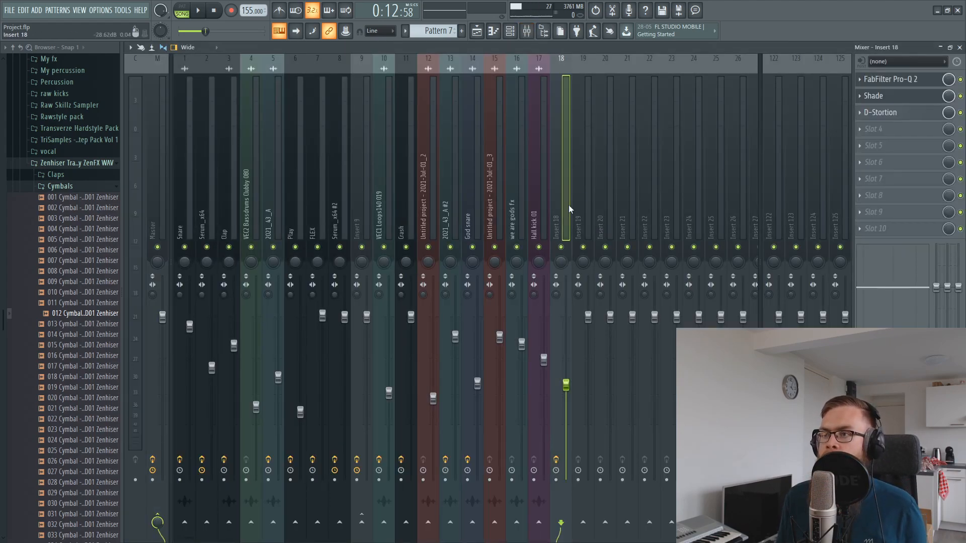
{"action": "left_click", "coordinate": [478, 31]}
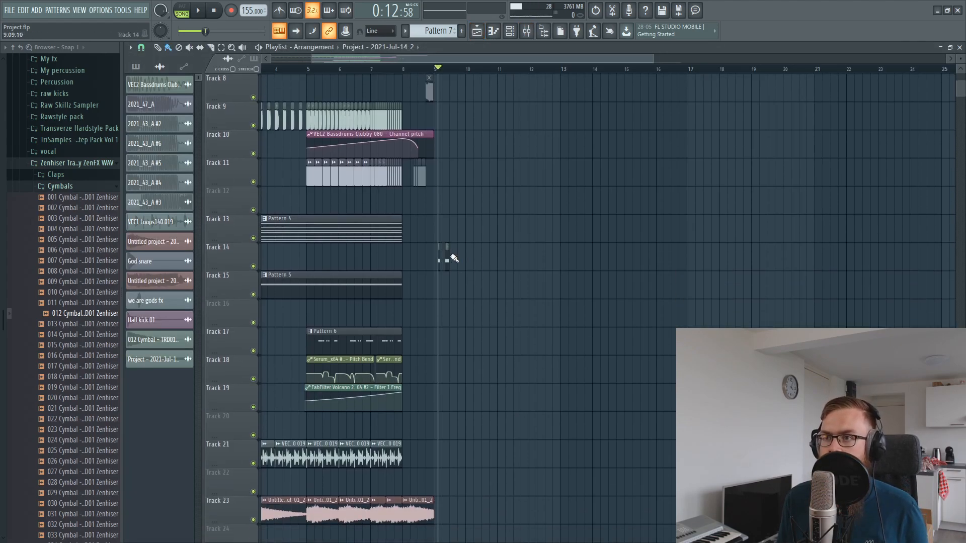
{"action": "double_click", "coordinate": [446, 258]}
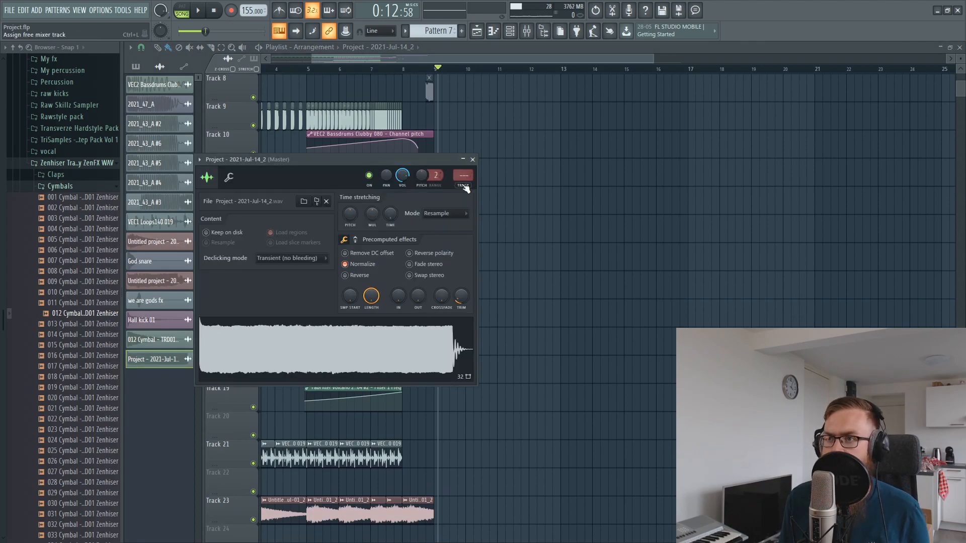
{"action": "left_click", "coordinate": [462, 186]}
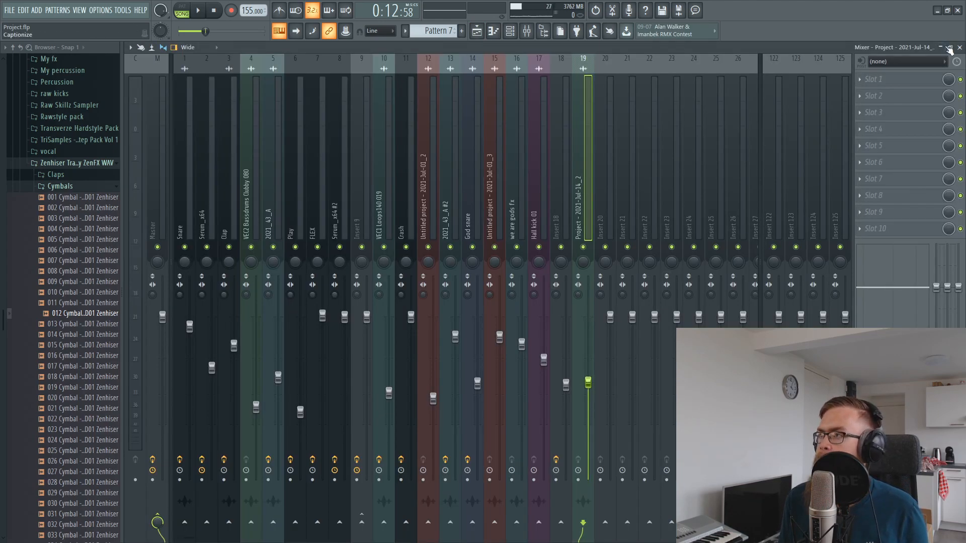
{"action": "left_click", "coordinate": [959, 47]}
{"action": "left_click", "coordinate": [470, 159]}
Play the end of the build-up and the start of bar 9 to check how the screech clips fit
{"action": "left_click", "coordinate": [385, 69]}
{"action": "key", "text": "space"}
{"action": "scroll", "coordinate": [478, 163], "scroll_direction": "down", "scroll_amount": 2}
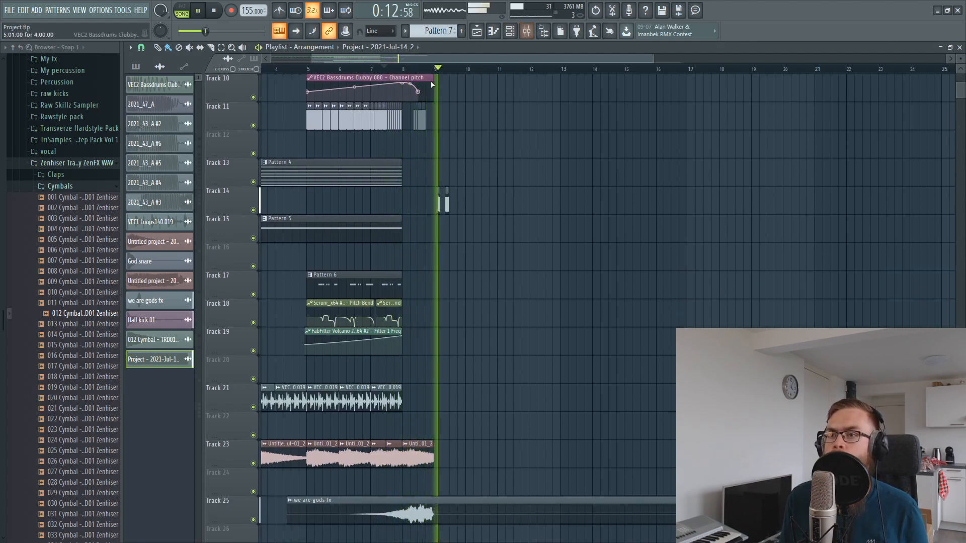
{"action": "key", "text": "space"}
{"action": "scroll", "coordinate": [398, 74], "scroll_direction": "up", "scroll_amount": 6}
{"action": "left_click", "coordinate": [411, 68]}
{"action": "key", "text": "space"}
{"action": "key", "text": "space"}
{"action": "key", "text": "space"}
Shift the screech clips on Track 14 to start at 9:07 and duplicate the last two at 9:13 and 9:15, auditioning the rhythm
{"action": "mouse_move", "coordinate": [495, 206]}
{"action": "left_mouse_down"}
{"action": "mouse_move", "coordinate": [584, 200]}
{"action": "mouse_move", "coordinate": [565, 198]}
{"action": "left_mouse_up"}
{"action": "key", "text": "space"}
{"action": "left_click", "coordinate": [581, 204], "text": "ctrl"}
{"action": "key", "text": "space"}
{"action": "key", "text": "space"}
{"action": "key", "text": "space"}
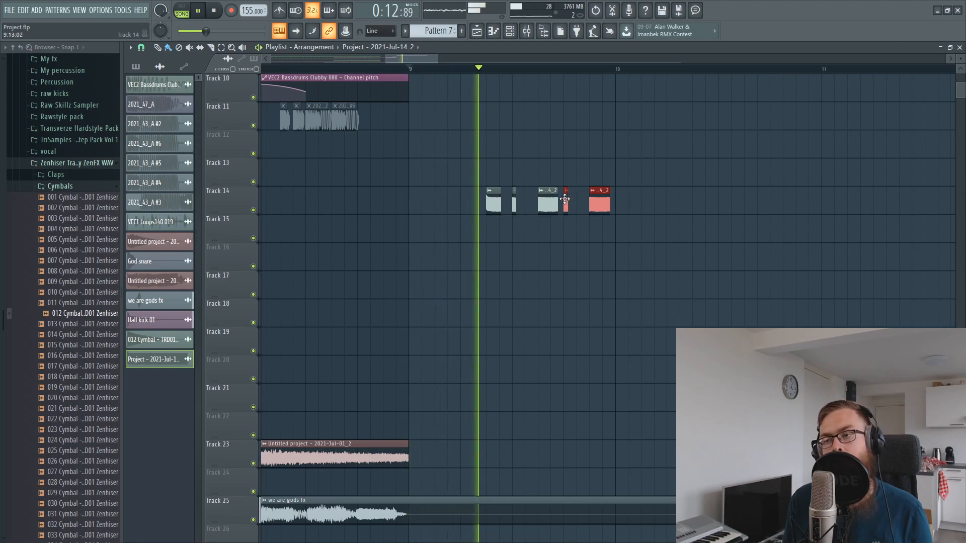
{"action": "key", "text": "space"}
{"action": "left_click", "coordinate": [634, 226], "text": "ctrl"}
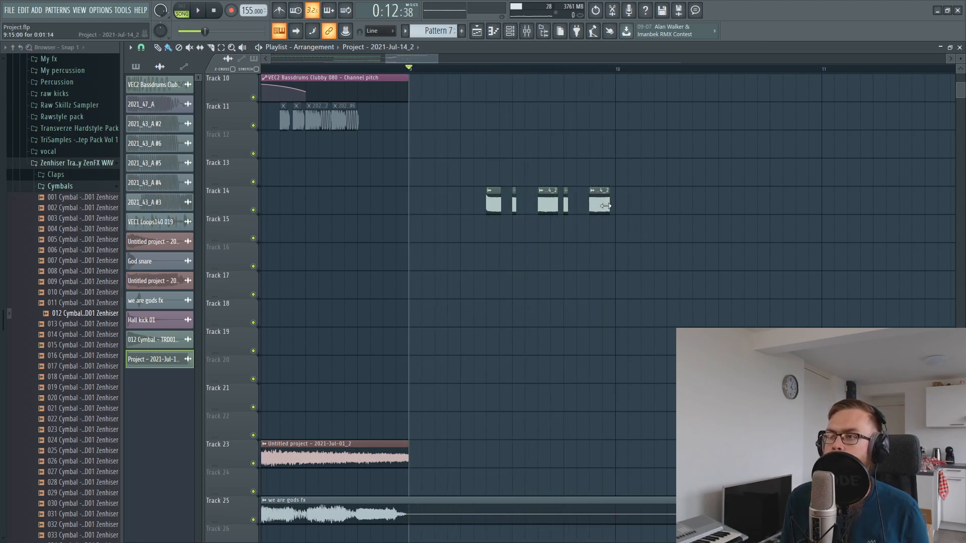
Audition the screech pattern from bar 9 and move its five clips from Track 14 to Track 17
{"action": "key", "text": "space"}
{"action": "key", "text": "space"}
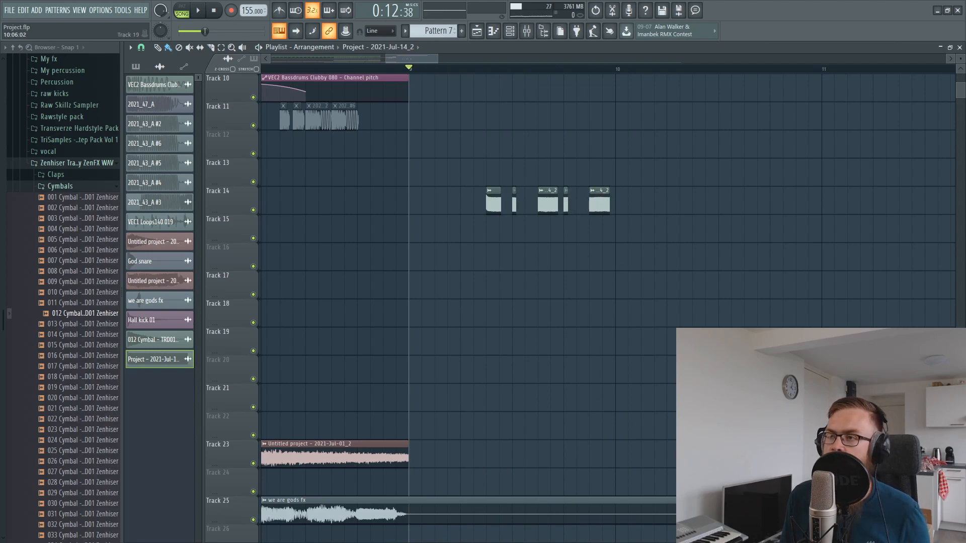
{"action": "key", "text": "space"}
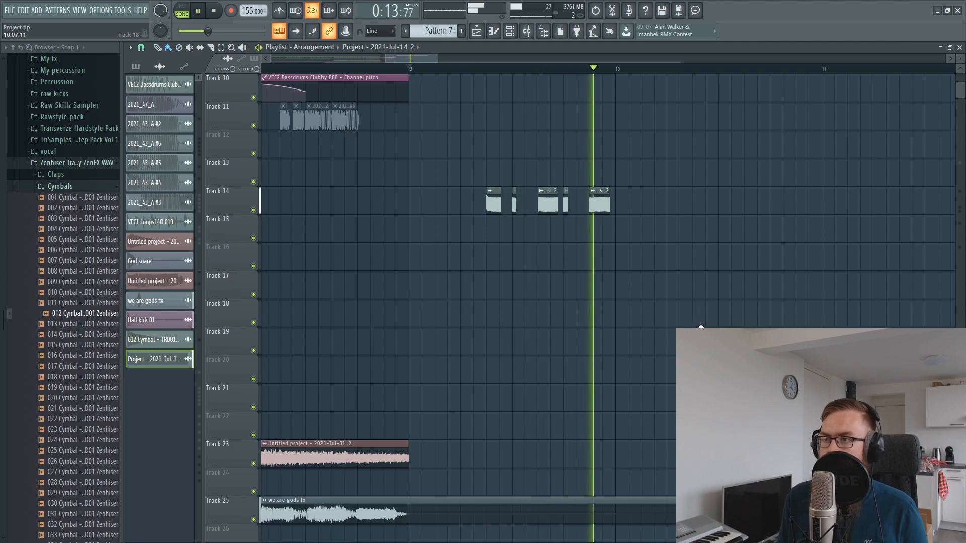
{"action": "key", "text": "space"}
{"action": "left_click_drag", "start_coordinate": [687, 242], "coordinate": [537, 188]}
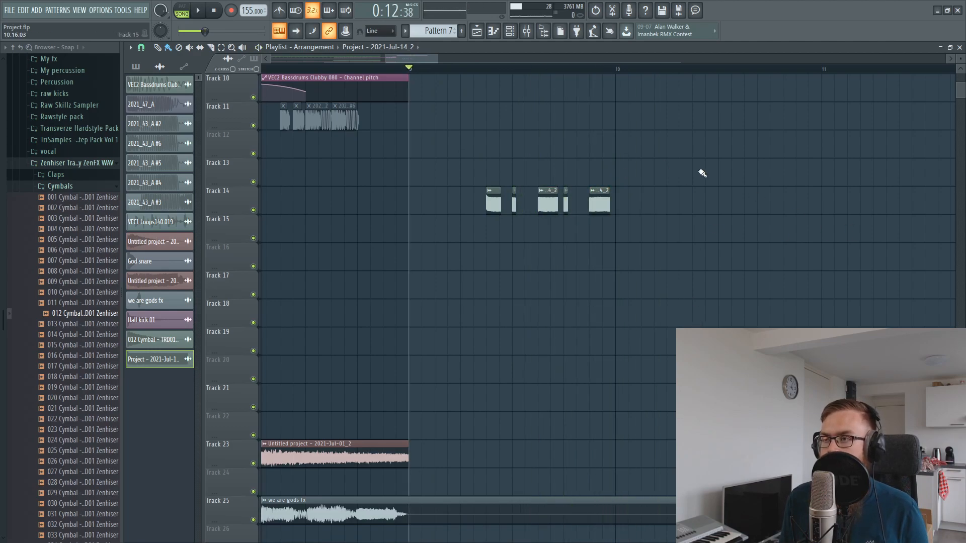
{"action": "scroll", "coordinate": [519, 76], "scroll_direction": "down", "scroll_amount": 5}
{"action": "left_click_drag", "start_coordinate": [654, 249], "coordinate": [511, 181]}
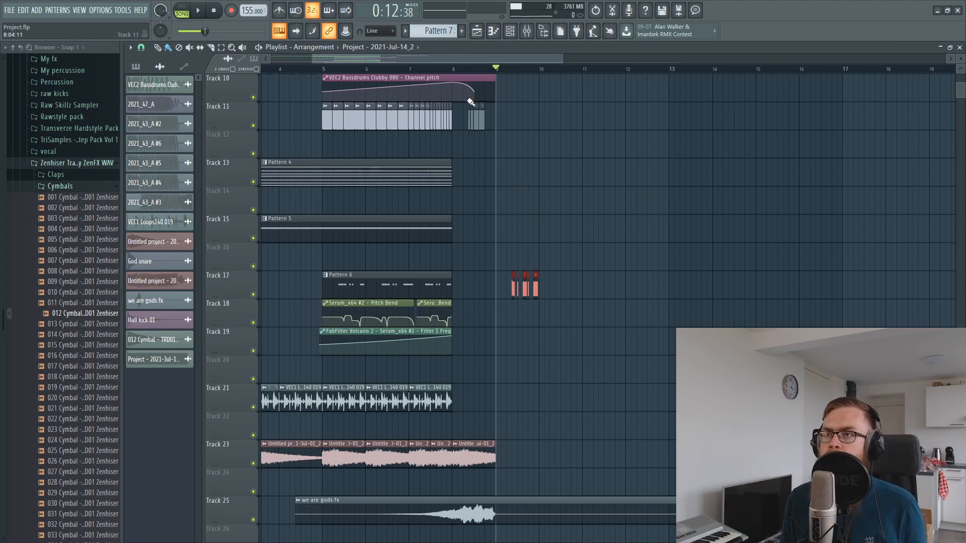
Collapse the Samples folder in the browser and play the arrangement from the start through the transition at bar 9
{"action": "scroll", "coordinate": [340, 115], "scroll_direction": "down", "scroll_amount": 3}
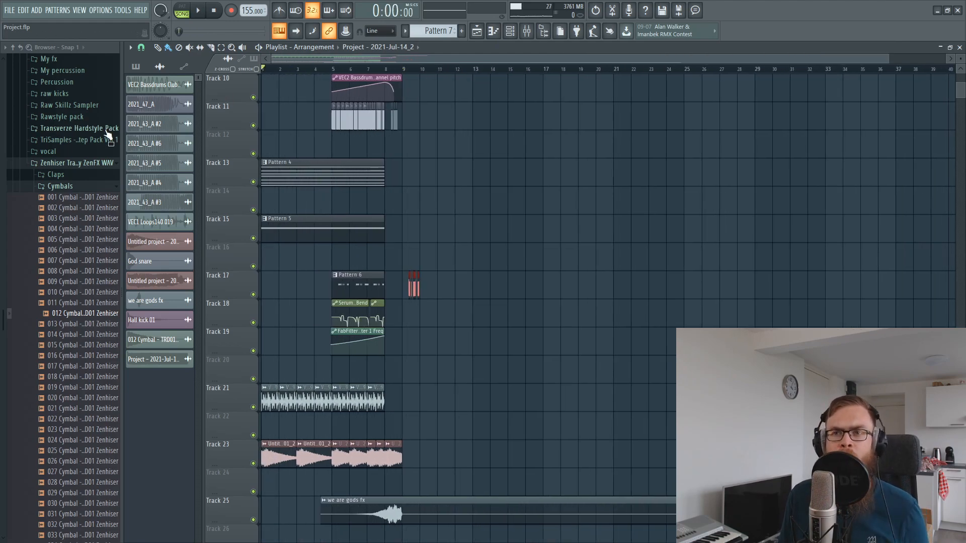
{"action": "scroll", "coordinate": [54, 166], "scroll_direction": "up", "scroll_amount": 10}
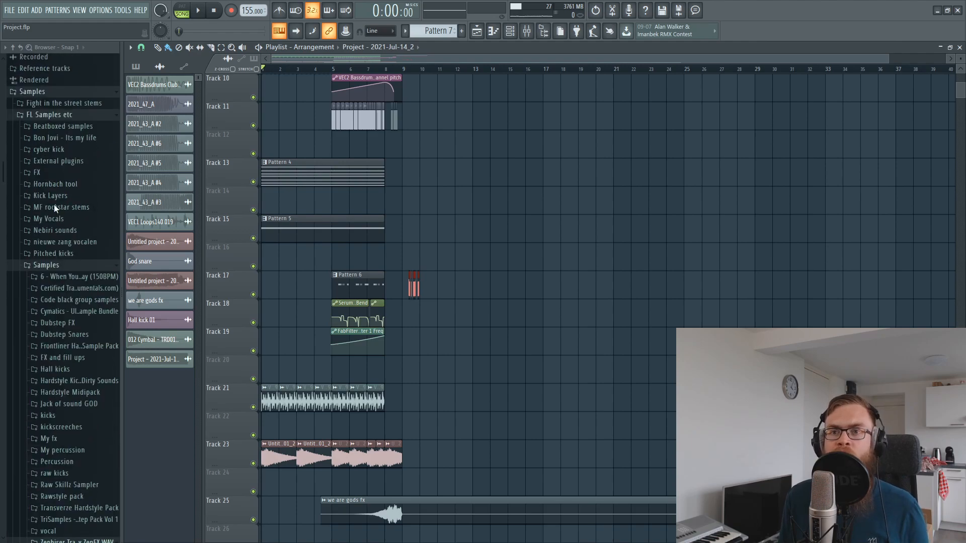
{"action": "left_click", "coordinate": [43, 95]}
{"action": "key", "text": "space"}
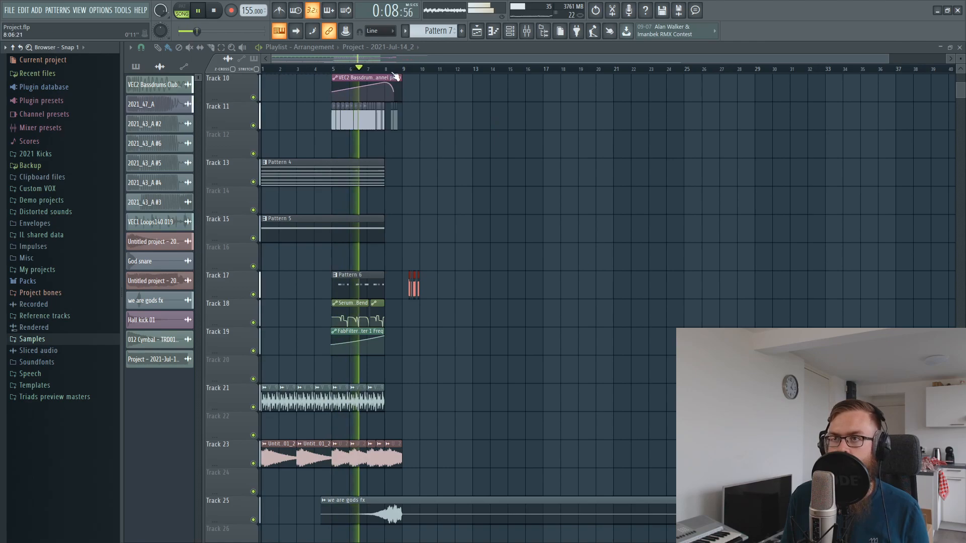
{"action": "scroll", "coordinate": [396, 76], "scroll_direction": "up", "scroll_amount": 5}
{"action": "scroll", "coordinate": [596, 223], "scroll_direction": "down", "scroll_amount": 2}
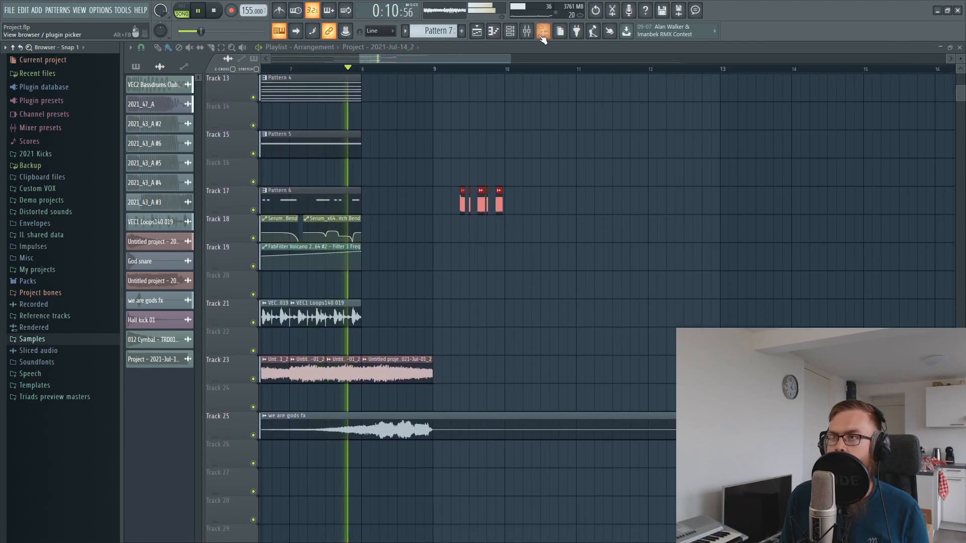
{"action": "left_click", "coordinate": [527, 30]}
{"action": "left_click", "coordinate": [488, 32]}
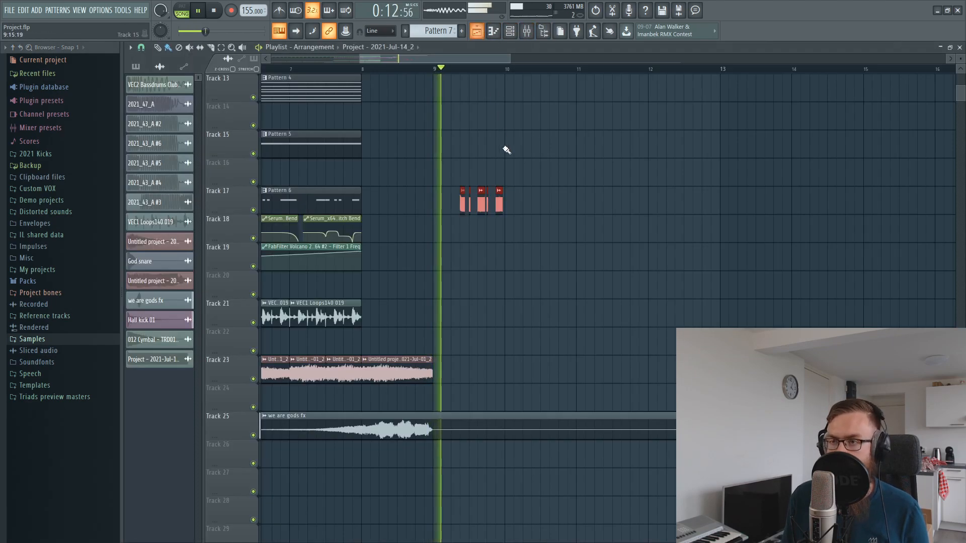
Add two short screech clips at 9:05 and 9:06 on Track 17 and audition the rhythm of bar 9
{"action": "key", "text": "space"}
{"action": "left_click", "coordinate": [433, 72]}
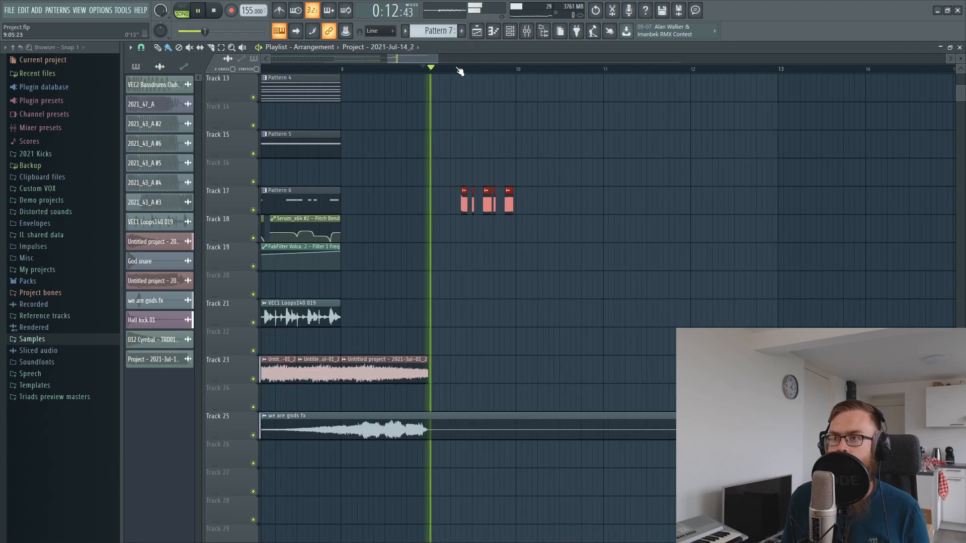
{"action": "scroll", "coordinate": [460, 71], "scroll_direction": "up", "scroll_amount": 4}
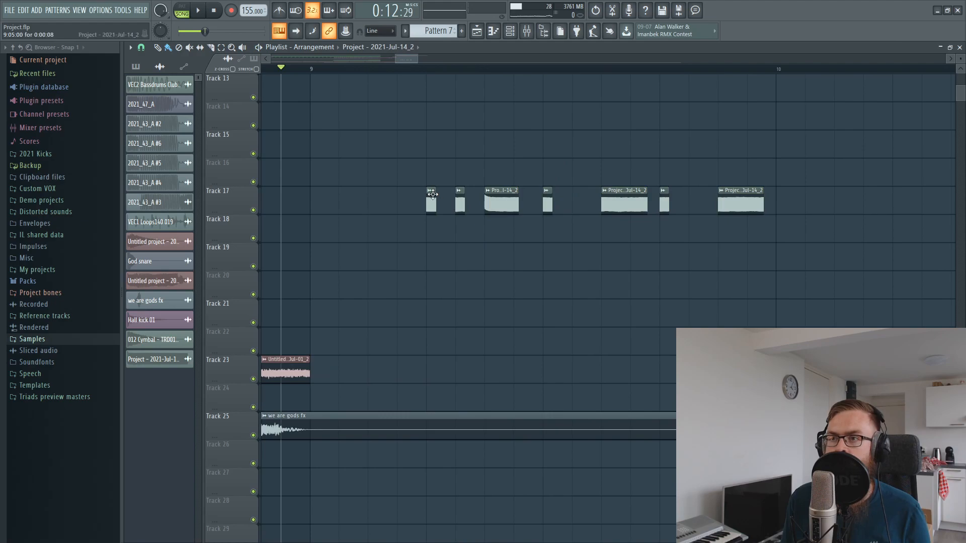
{"action": "key", "text": "space"}
{"action": "key", "text": "space"}
{"action": "key", "text": "space"}
{"action": "key", "text": "space"}
{"action": "key", "text": "space"}
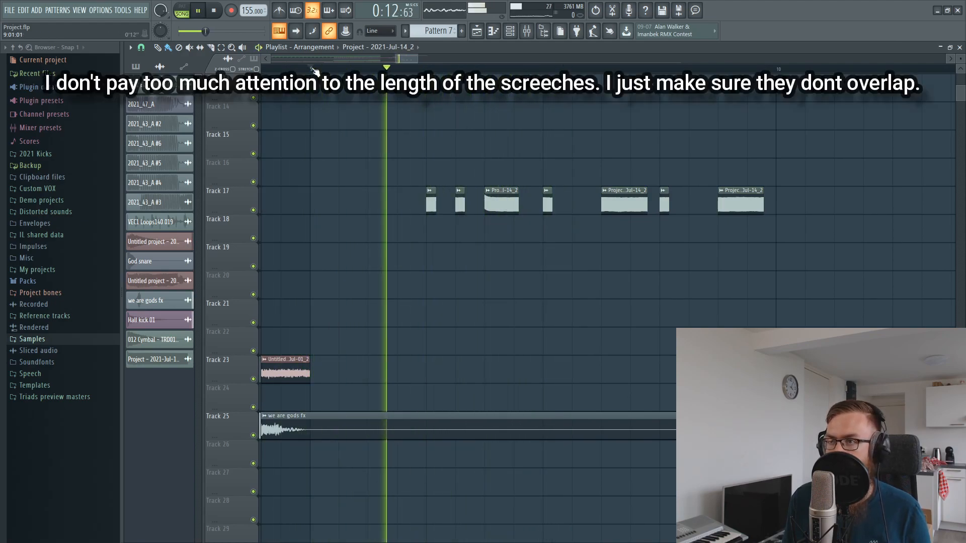
Lengthen the short screech clip at 9:13 on Track 17 and audition the pattern from bar 9
{"action": "scroll", "coordinate": [484, 201], "scroll_direction": "down", "scroll_amount": 3}
{"action": "key", "text": "space"}
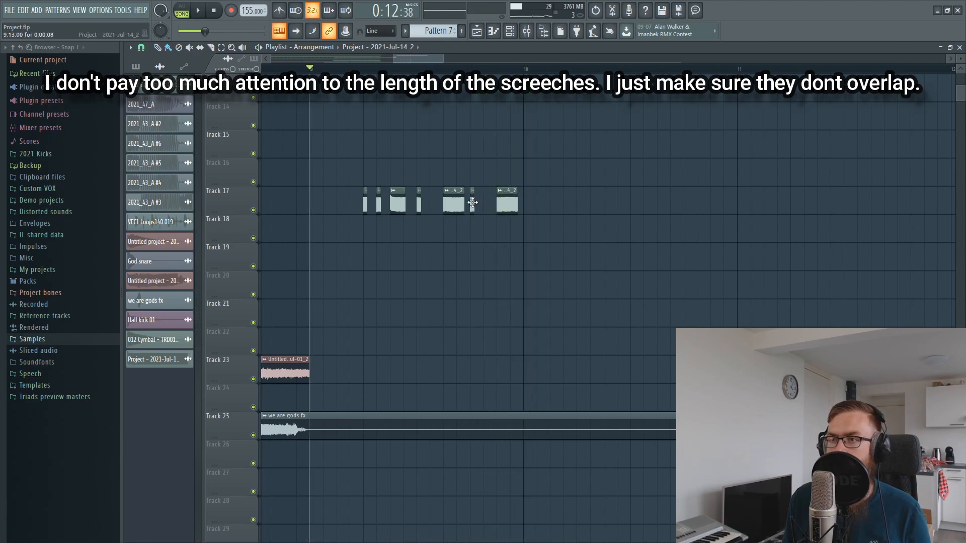
{"action": "key", "text": "space"}
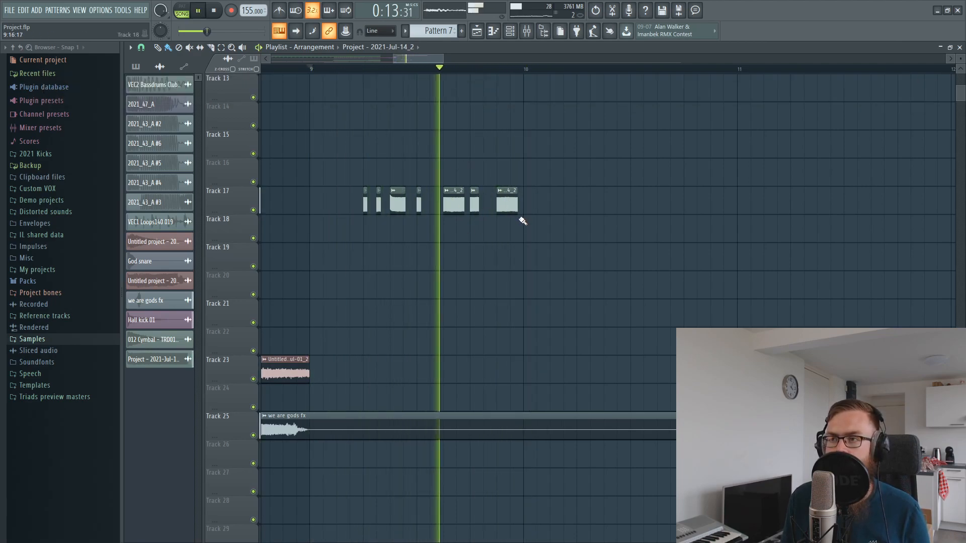
{"action": "key", "text": "space"}
{"action": "key", "text": "space"}
Duplicate the whole bar 9 screech pattern on Track 17 into bar 10 and play it back
{"action": "left_click_drag", "start_coordinate": [539, 186], "coordinate": [324, 242]}
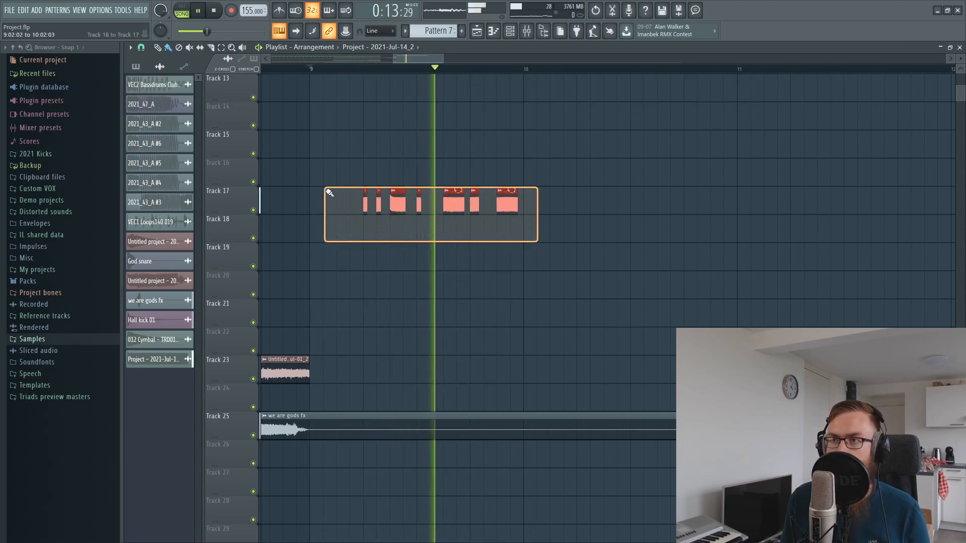
{"action": "key", "text": "space"}
{"action": "double_click", "coordinate": [403, 203]}
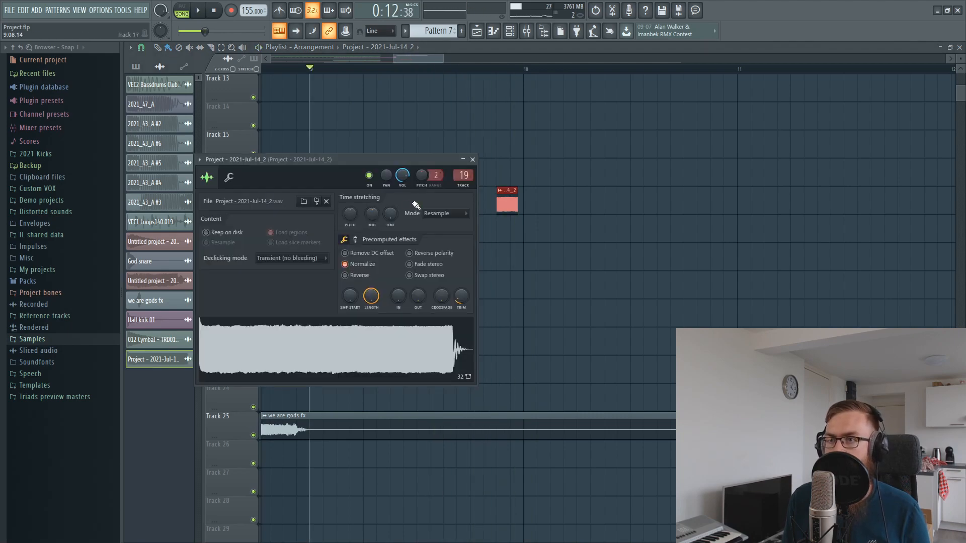
{"action": "left_click", "coordinate": [474, 160]}
{"action": "left_click", "coordinate": [523, 220]}
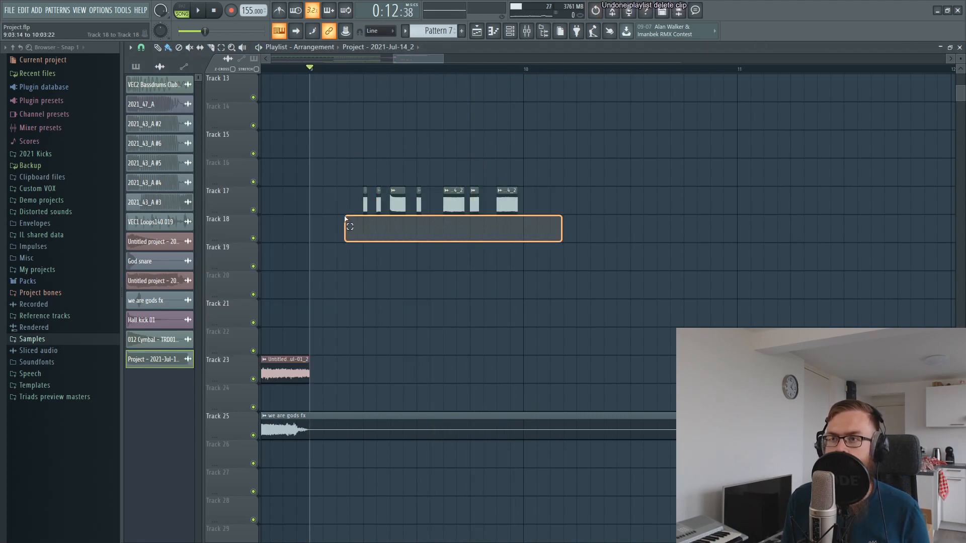
{"action": "key", "text": "ctrl+b"}
{"action": "left_click", "coordinate": [661, 297]}
{"action": "key", "text": "space"}
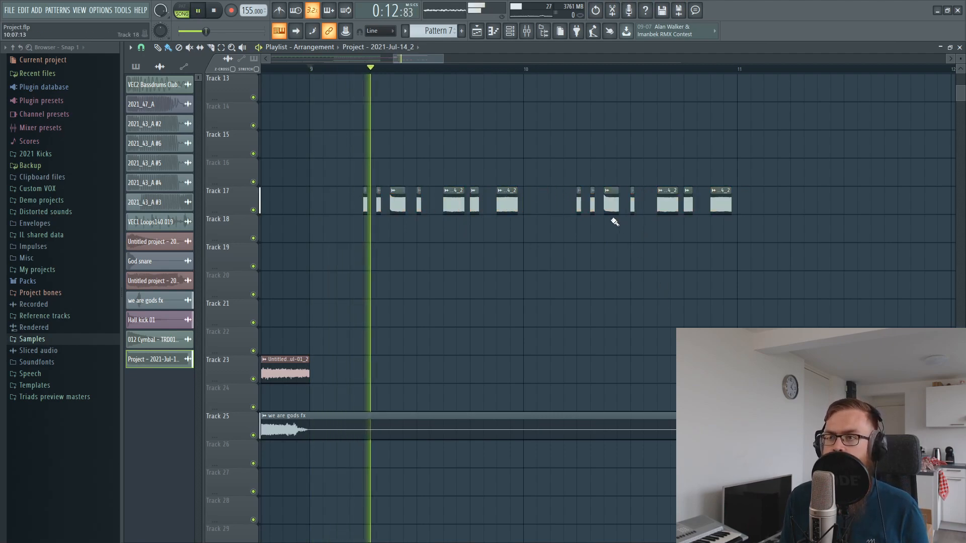
{"action": "key", "text": "space"}
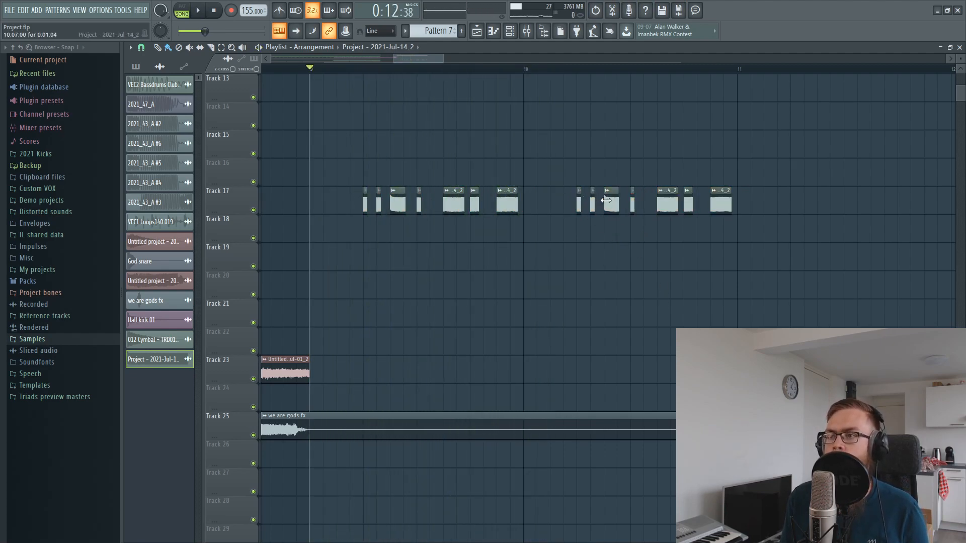
Place a short screech clip at 10:03 on Track 17 and audition the pattern in bar 10
{"action": "key", "text": "space"}
{"action": "left_click_drag", "start_coordinate": [565, 201], "coordinate": [555, 204]}
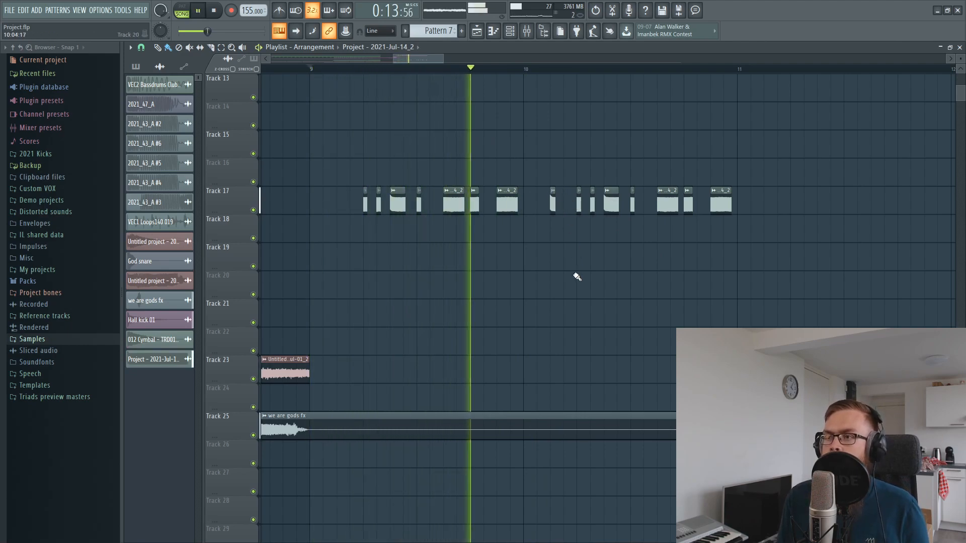
{"action": "key", "text": "space"}
{"action": "left_click", "coordinate": [632, 69]}
{"action": "key", "text": "space"}
{"action": "key", "text": "space"}
Delete the last screech clip at 10:15, extend the one at 10:13 to bar 11, and play the pattern
{"action": "right_click", "coordinate": [728, 203]}
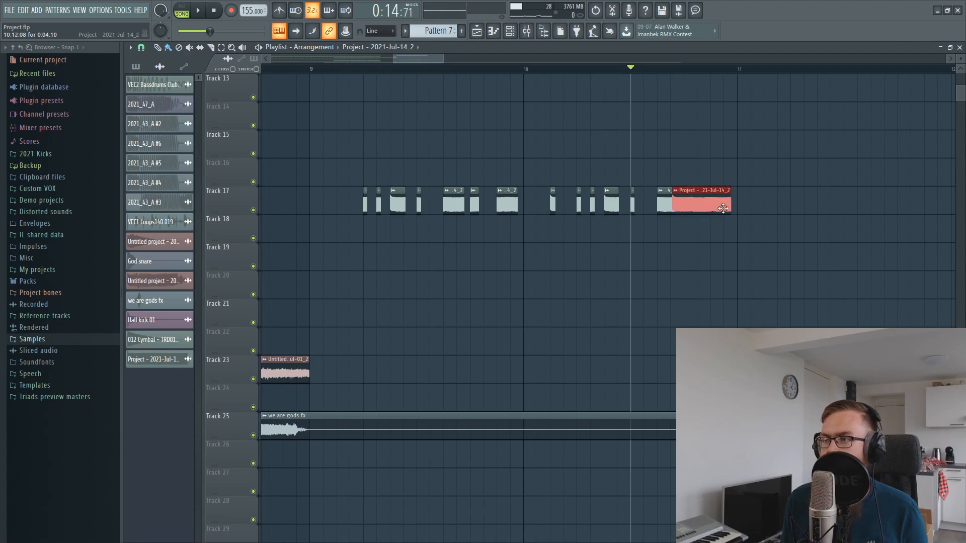
{"action": "left_click", "coordinate": [708, 187]}
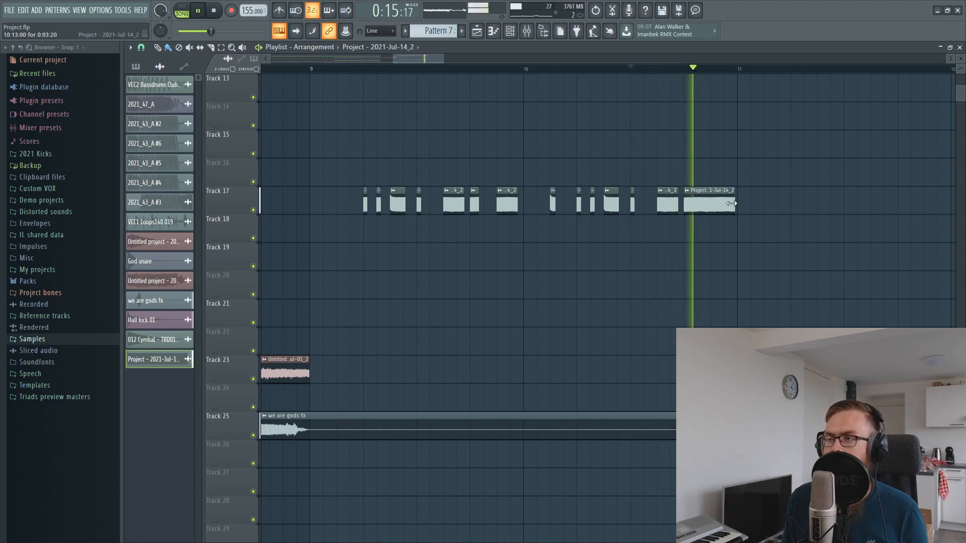
{"action": "key", "text": "space"}
{"action": "key", "text": "space"}
{"action": "left_click", "coordinate": [297, 69]}
{"action": "key", "text": "space"}
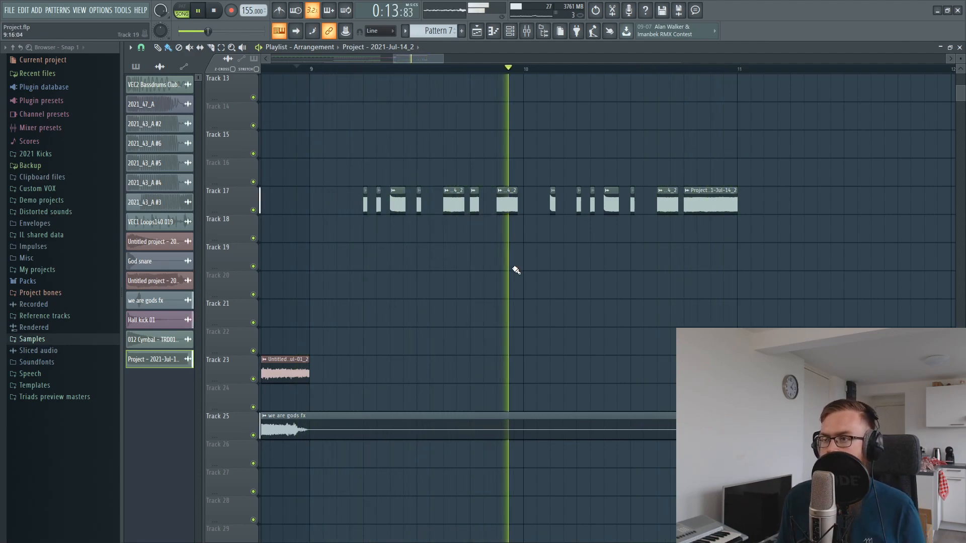
{"action": "key", "text": "space"}
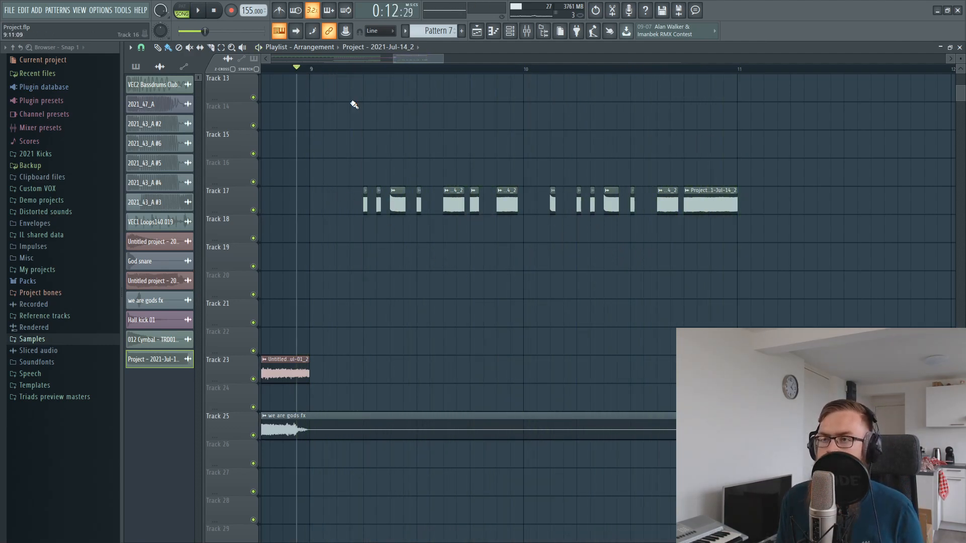
Try the Generic (bleeding) declicking mode on the screech sample and audition the result
{"action": "double_click", "coordinate": [399, 208]}
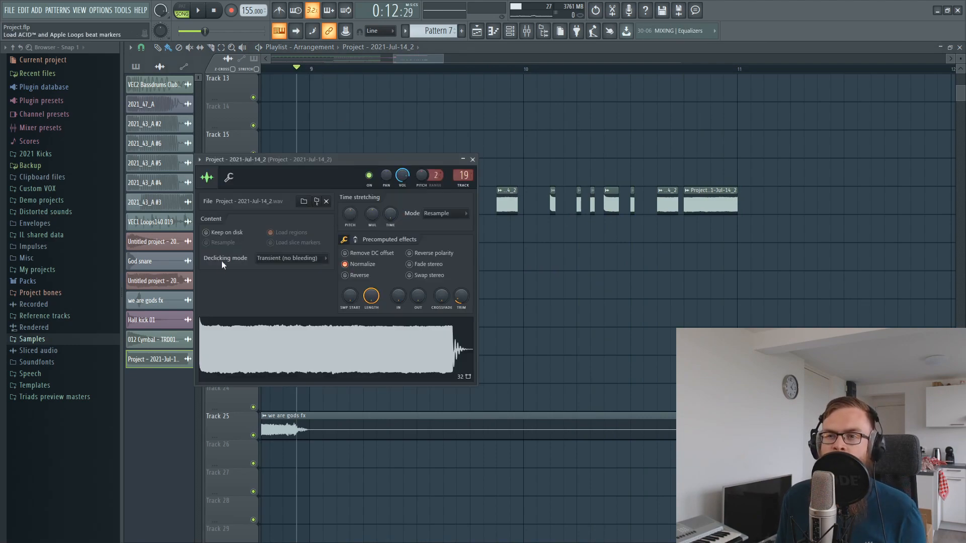
{"action": "left_click", "coordinate": [267, 258]}
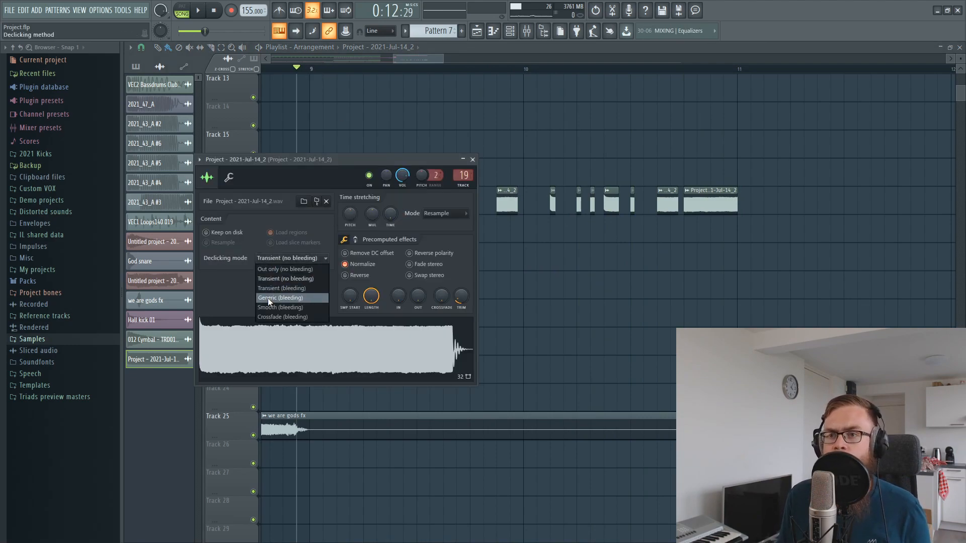
{"action": "left_click", "coordinate": [267, 298]}
{"action": "key", "text": "Escape"}
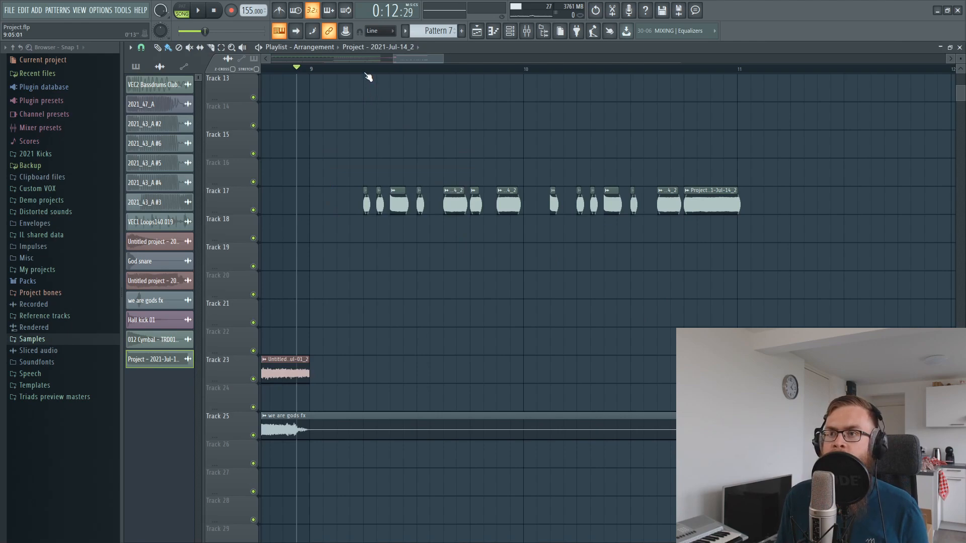
{"action": "scroll", "coordinate": [368, 81], "scroll_direction": "up", "scroll_amount": 5}
{"action": "scroll", "coordinate": [446, 83], "scroll_direction": "down", "scroll_amount": 5}
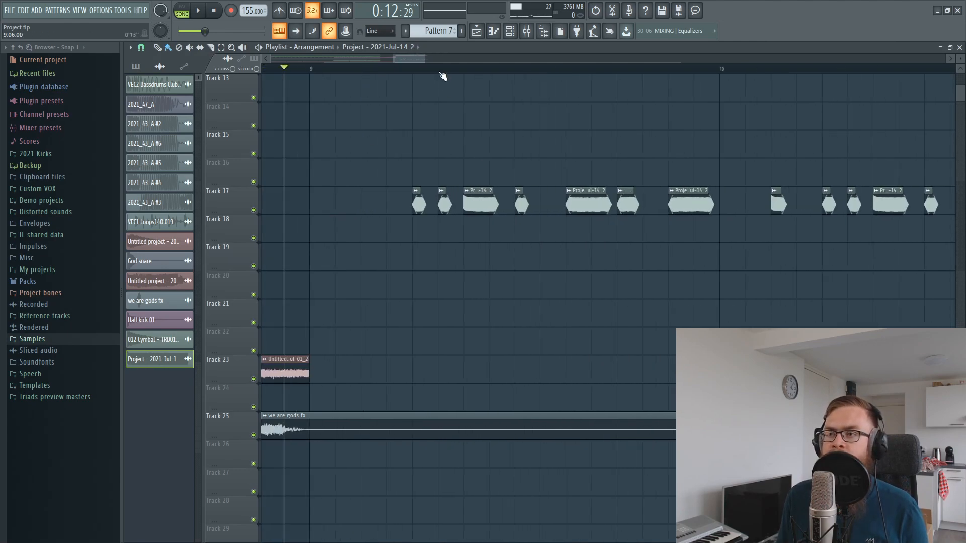
{"action": "key", "text": "space"}
{"action": "key", "text": "space"}
Set the screech sample's declicking mode to Out only (no bleeding) and play through both bars
{"action": "double_click", "coordinate": [426, 201]}
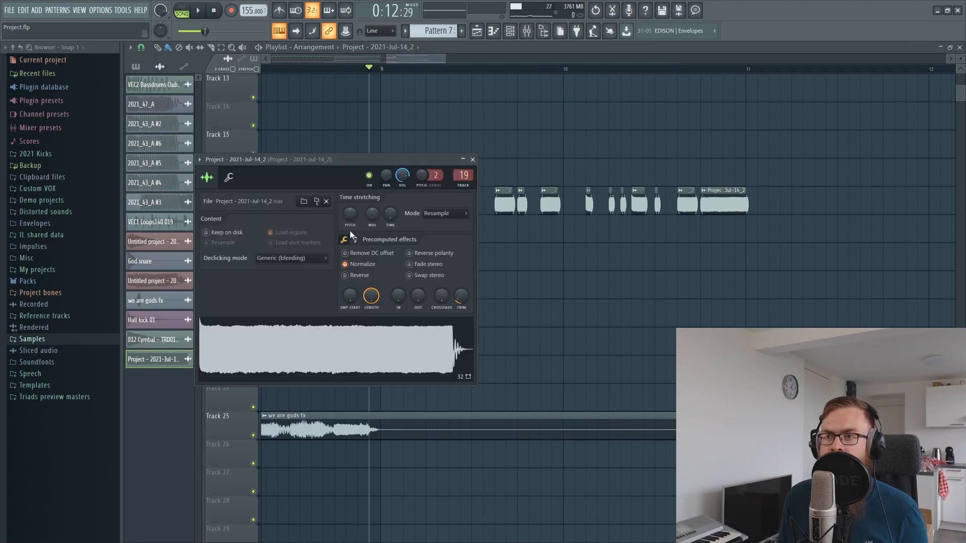
{"action": "left_click", "coordinate": [289, 258]}
{"action": "left_click", "coordinate": [294, 269]}
{"action": "key", "text": "Escape"}
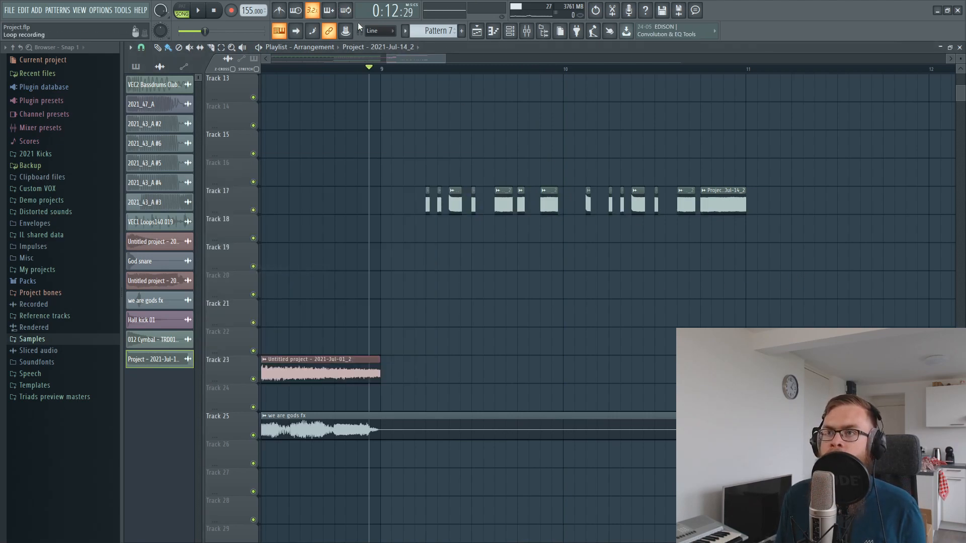
{"action": "scroll", "coordinate": [382, 75], "scroll_direction": "down", "scroll_amount": 2}
{"action": "key", "text": "space"}
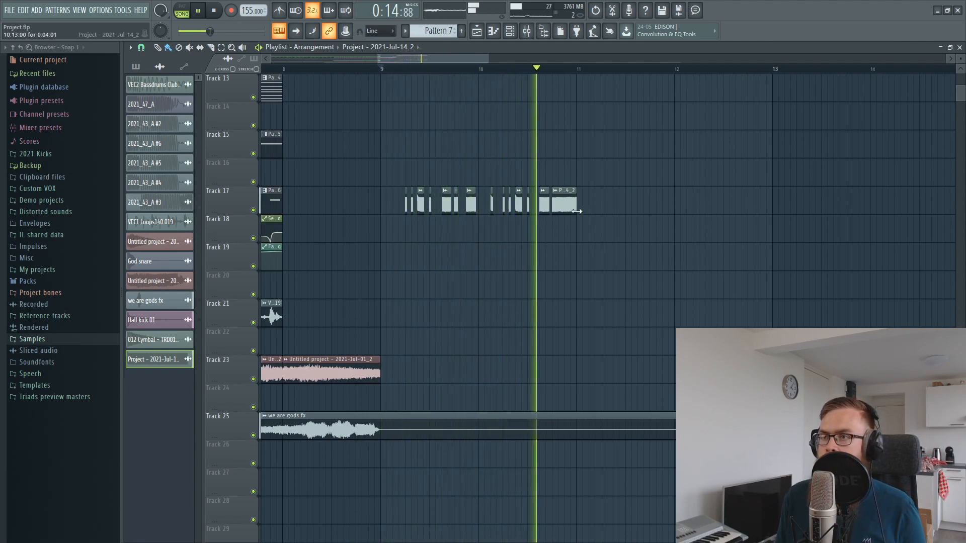
{"action": "key", "text": "space"}
Set the screech channel's pitch range to 12 semitones and create a channel pitch automation clip over 10:13 to bar 11
{"action": "scroll", "coordinate": [529, 75], "scroll_direction": "up", "scroll_amount": 2}
{"action": "left_click_drag", "start_coordinate": [491, 74], "coordinate": [647, 92]}
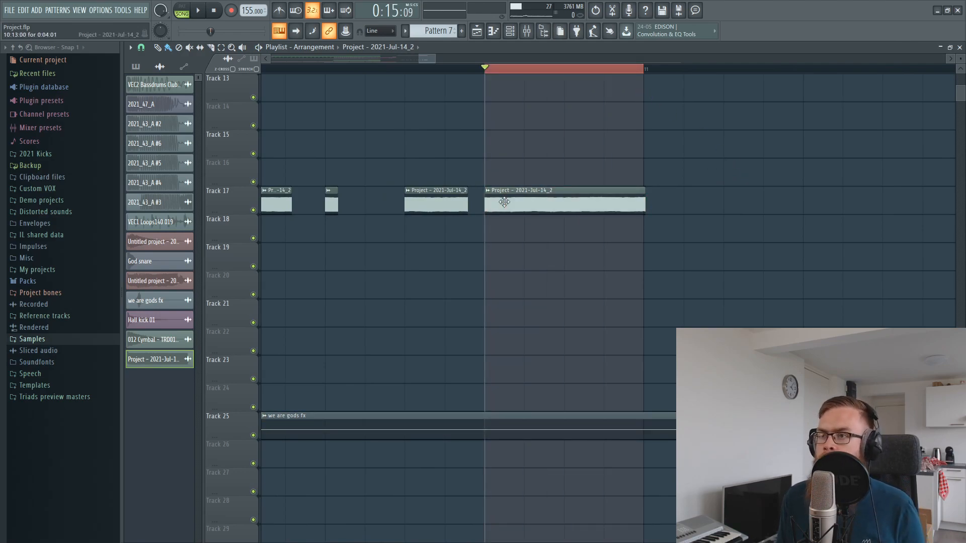
{"action": "double_click", "coordinate": [504, 202]}
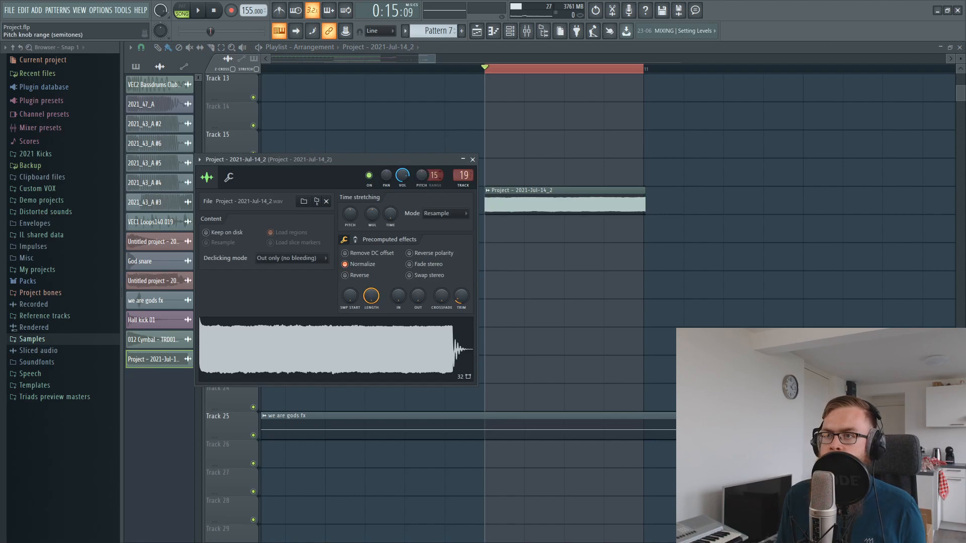
{"action": "right_click", "coordinate": [420, 176]}
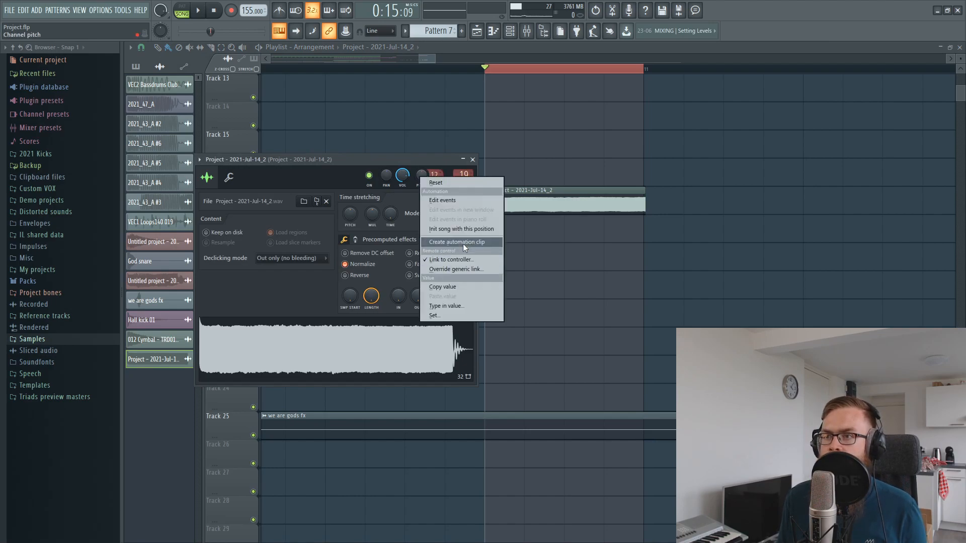
{"action": "left_click", "coordinate": [460, 244]}
Move the pitch automation clip on Track 18 to start at bar 9, copy its end point's value, and extend it to bar 11
{"action": "left_click_drag", "start_coordinate": [522, 83], "coordinate": [683, 232]}
{"action": "scroll", "coordinate": [562, 73], "scroll_direction": "down", "scroll_amount": 4}
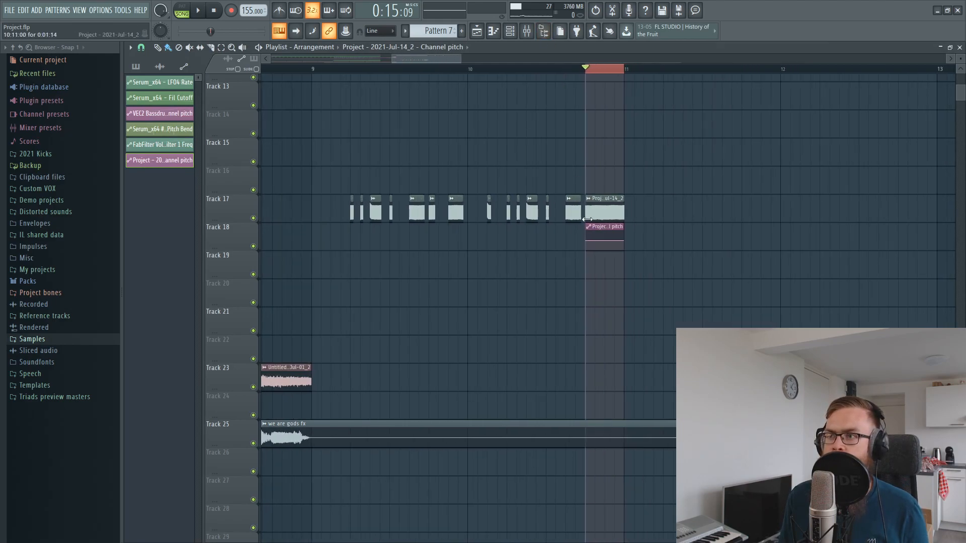
{"action": "left_click_drag", "start_coordinate": [580, 230], "coordinate": [339, 238]}
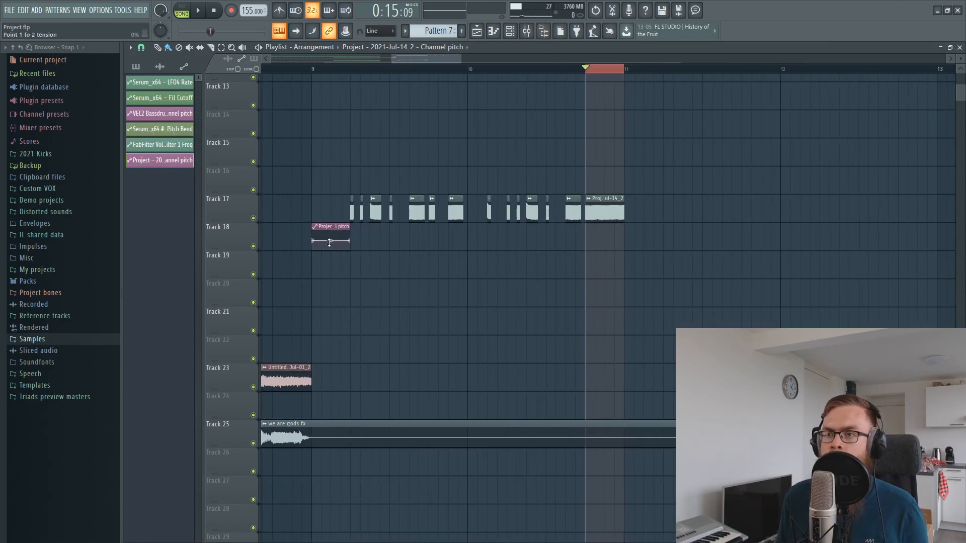
{"action": "right_click", "coordinate": [351, 241]}
{"action": "left_click", "coordinate": [400, 403]}
{"action": "left_click_drag", "start_coordinate": [351, 241], "coordinate": [624, 242]}
Shape curved pitch dips at 9:07, 9:14 and bar 10 in the Track 18 automation, pasting the 50% value between dips
{"action": "scroll", "coordinate": [347, 59], "scroll_direction": "up", "scroll_amount": 4}
{"action": "right_click", "coordinate": [426, 239]}
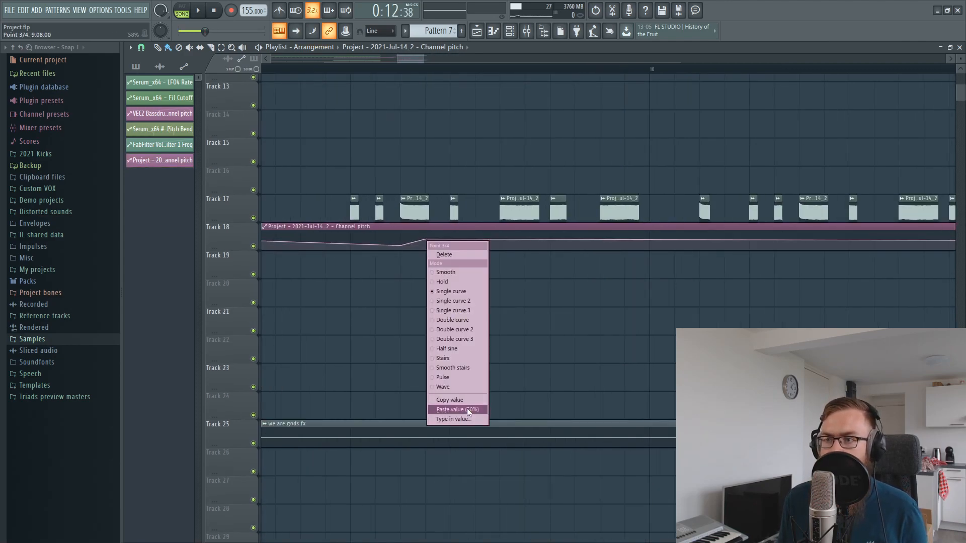
{"action": "left_click", "coordinate": [467, 409]}
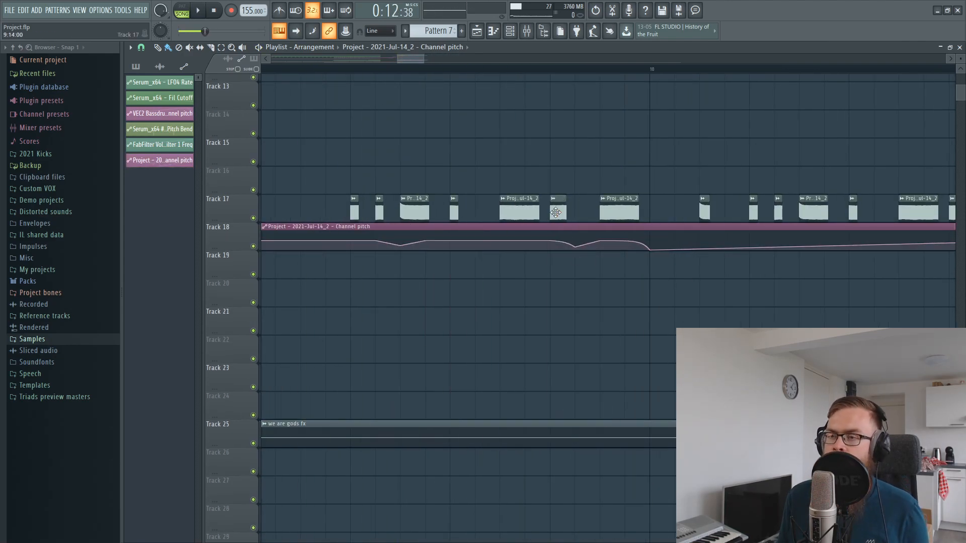
{"action": "left_click", "coordinate": [426, 241]}
{"action": "left_click_drag", "start_coordinate": [509, 270], "coordinate": [546, 203]}
Raise the pitch curve at 10:03, bring it back to the base level at 10:05, and audition the automation
{"action": "left_click", "coordinate": [529, 151], "text": "ctrl"}
{"action": "scroll", "coordinate": [504, 69], "scroll_direction": "down", "scroll_amount": 2}
{"action": "right_click", "coordinate": [624, 240]}
{"action": "left_click_drag", "start_coordinate": [609, 245], "coordinate": [611, 261]}
{"action": "right_click", "coordinate": [656, 240]}
{"action": "key", "text": "space"}
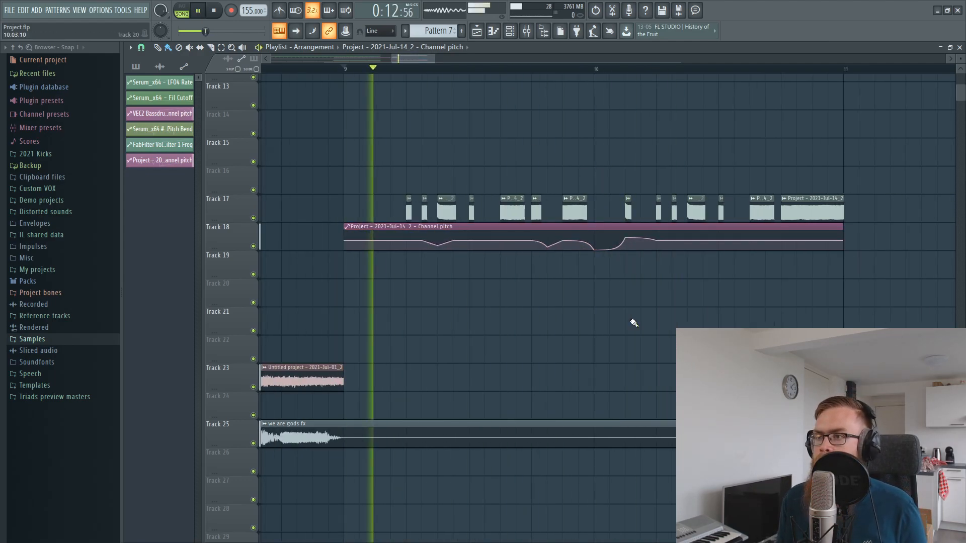
{"action": "scroll", "coordinate": [511, 72], "scroll_direction": "up", "scroll_amount": 3}
{"action": "left_click", "coordinate": [373, 69]}
{"action": "key", "text": "space"}
Add pitch dips around 10:06 and 10:10 in the Track 18 automation, restoring the base pitch by 10:11
{"action": "scroll", "coordinate": [512, 70], "scroll_direction": "down", "scroll_amount": 1}
{"action": "right_click", "coordinate": [581, 275]}
{"action": "right_click", "coordinate": [615, 270]}
{"action": "left_click", "coordinate": [656, 439]}
{"action": "right_click", "coordinate": [705, 277]}
{"action": "scroll", "coordinate": [610, 76], "scroll_direction": "down", "scroll_amount": 2}
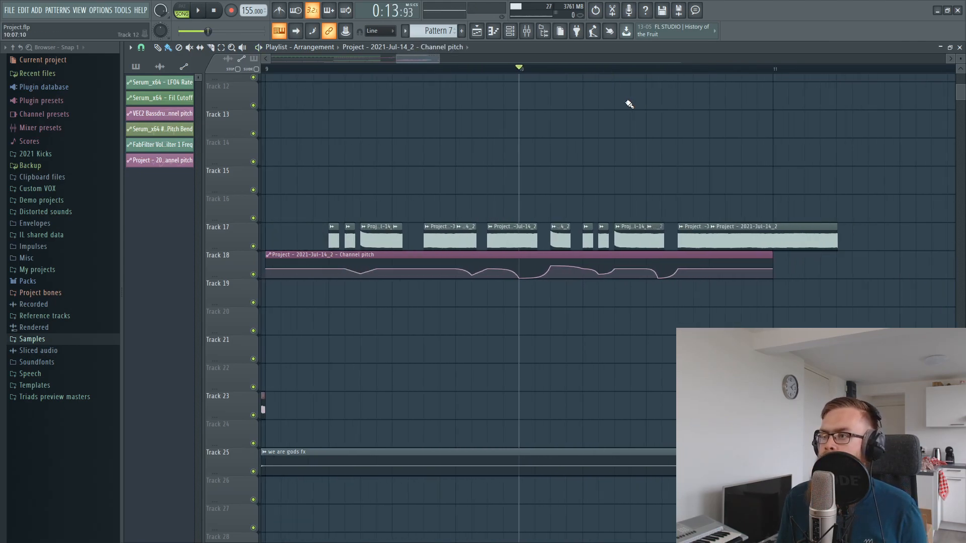
Add a pitch point at 10:13, curve the automation down to its minimum at bar 11, and play bar 10
{"action": "right_click", "coordinate": [711, 272]}
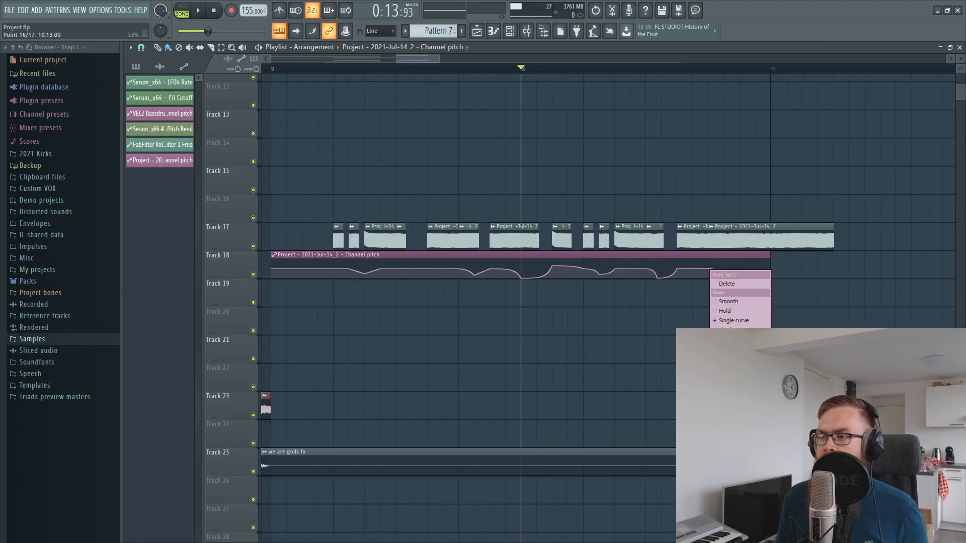
{"action": "left_click", "coordinate": [748, 280]}
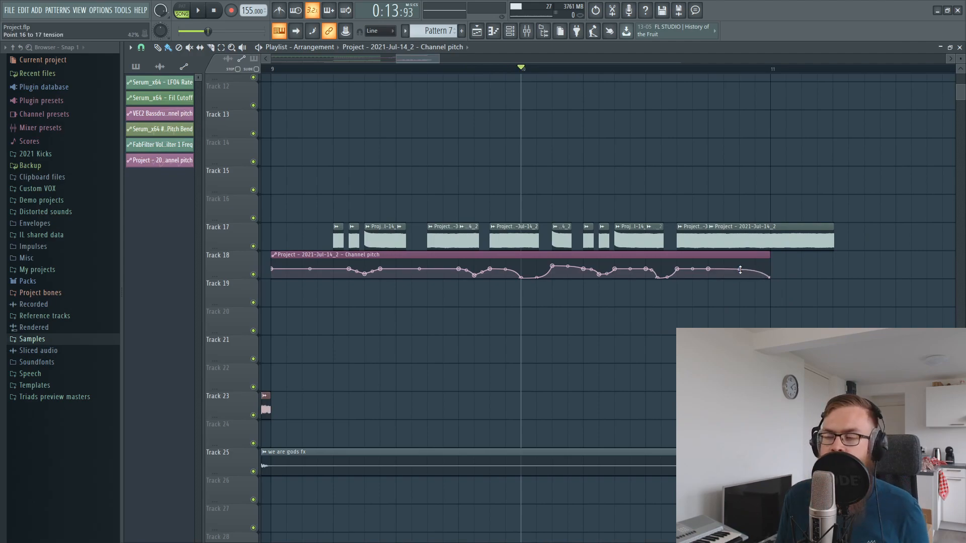
{"action": "key", "text": "space"}
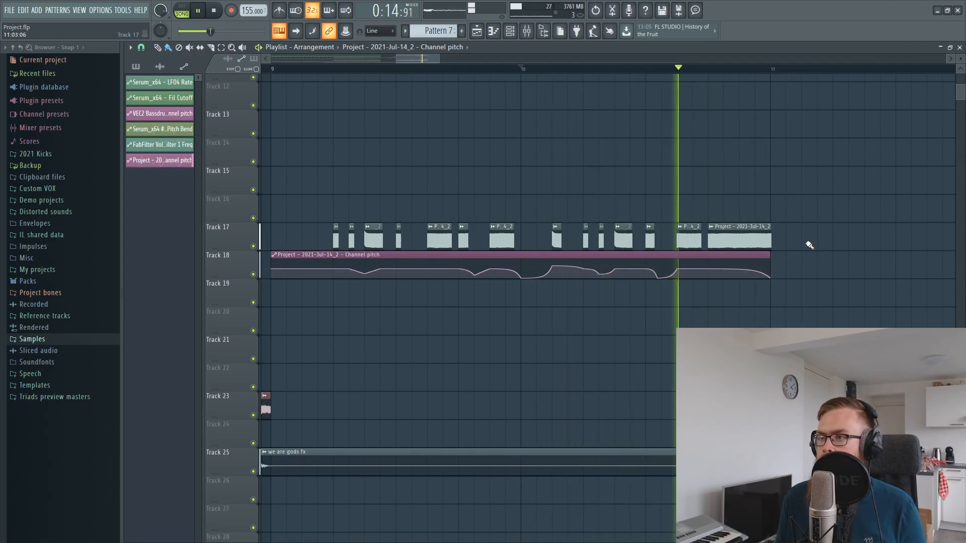
{"action": "key", "text": "space"}
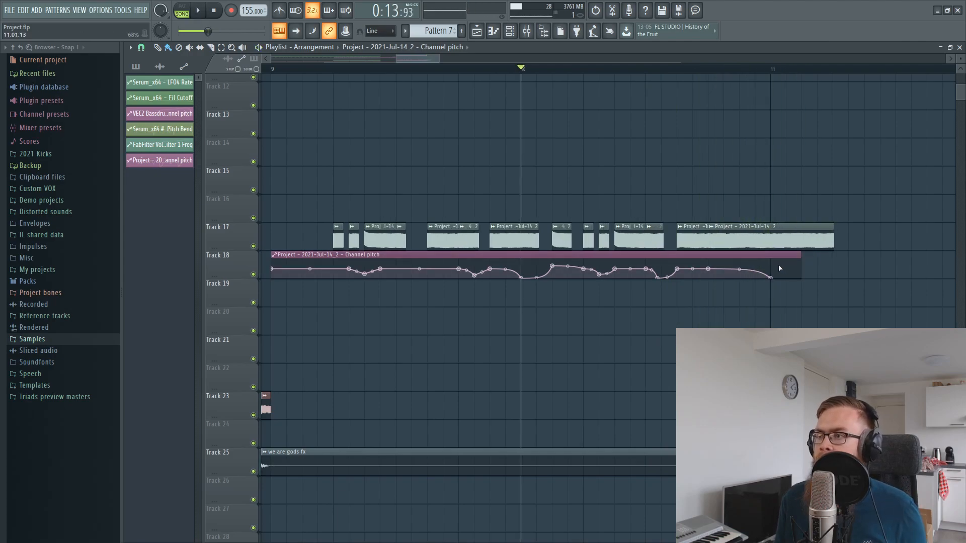
Add a point at bar 11 in the Track 18 pitch automation that jumps from the minimum back up to the base pitch
{"action": "right_click", "coordinate": [771, 270]}
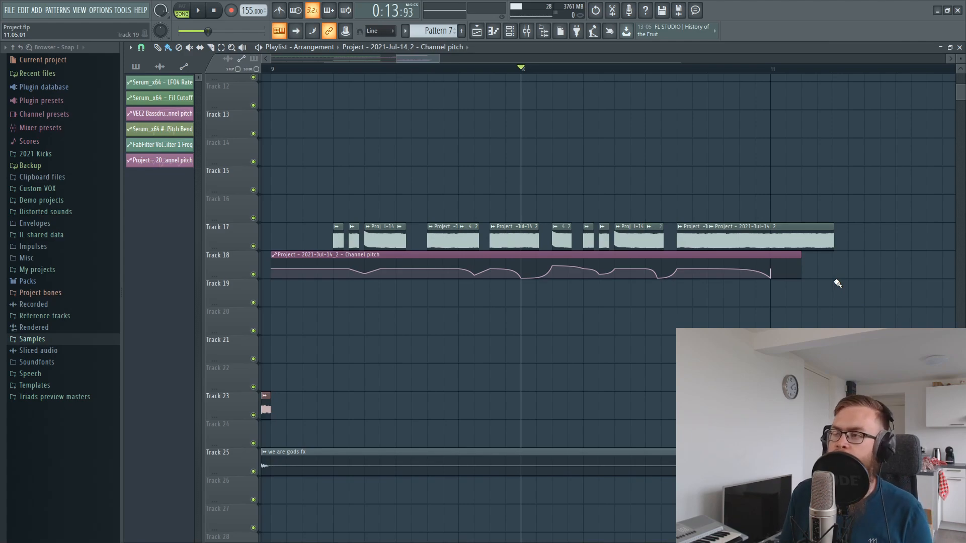
{"action": "scroll", "coordinate": [838, 283], "scroll_direction": "up", "scroll_amount": 1}
{"action": "left_click_drag", "start_coordinate": [725, 280], "coordinate": [771, 310]}
{"action": "left_click", "coordinate": [825, 231]}
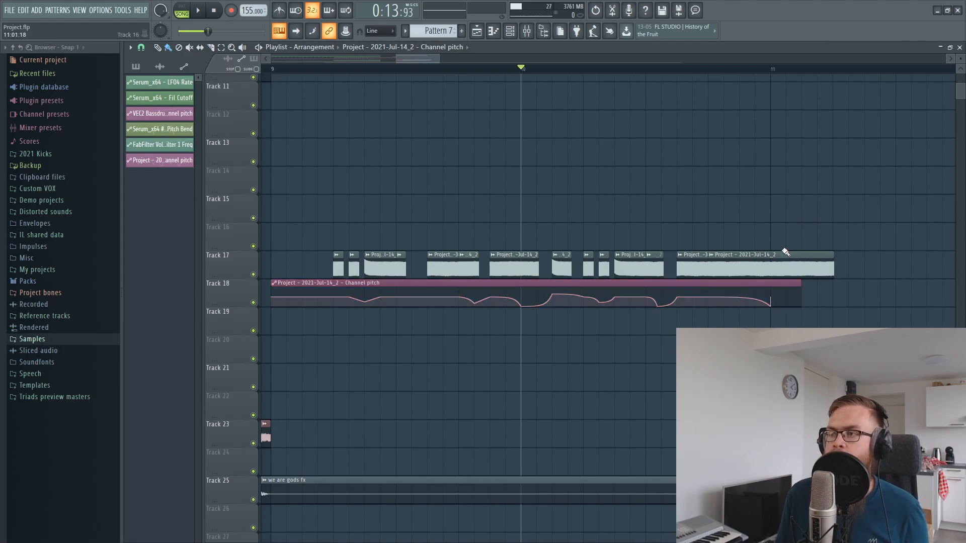
Create a channel volume automation clip for the screech sample over bars 9 to 11, place it on Track 19 and extend it past bar 11
{"action": "left_click", "coordinate": [141, 49]}
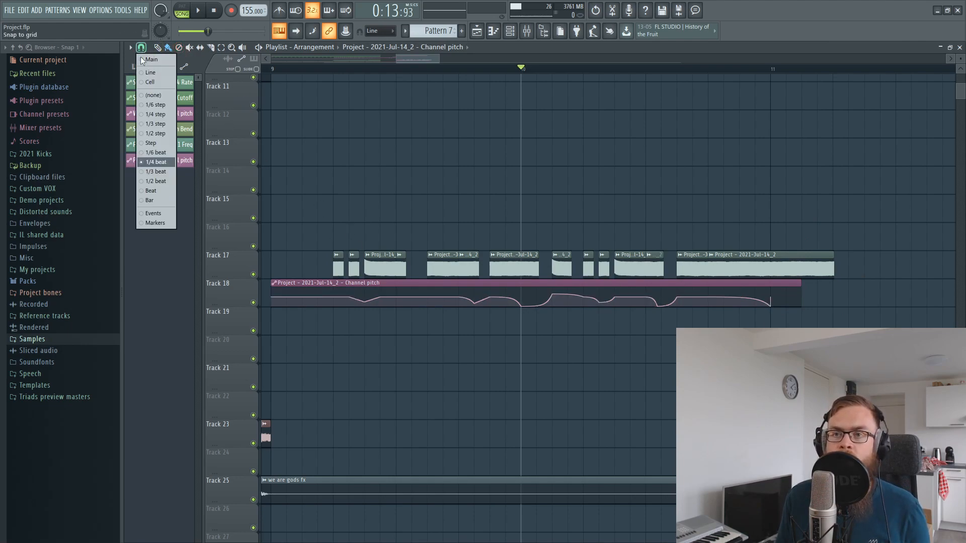
{"action": "left_click", "coordinate": [225, 259]}
{"action": "left_click_drag", "start_coordinate": [271, 69], "coordinate": [770, 141]}
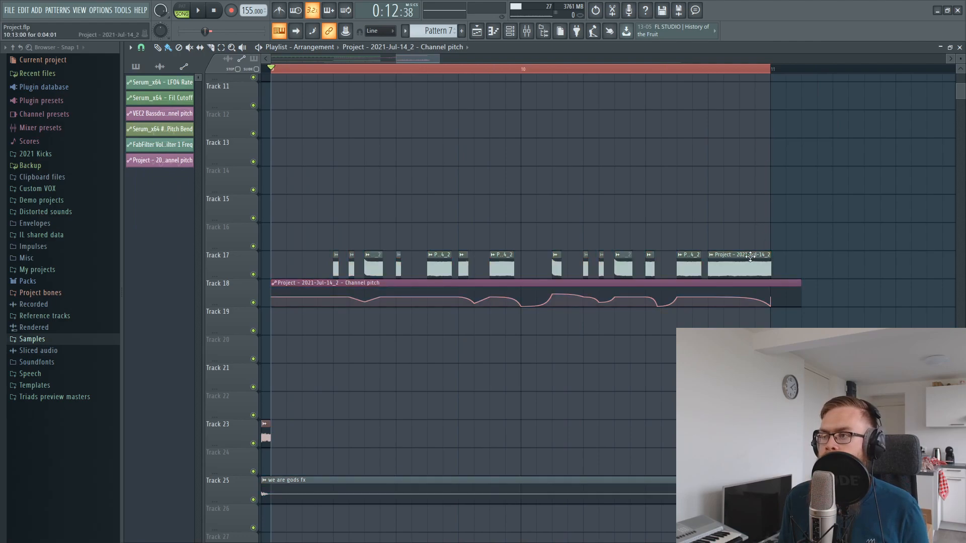
{"action": "double_click", "coordinate": [746, 266]}
{"action": "right_click", "coordinate": [403, 177]}
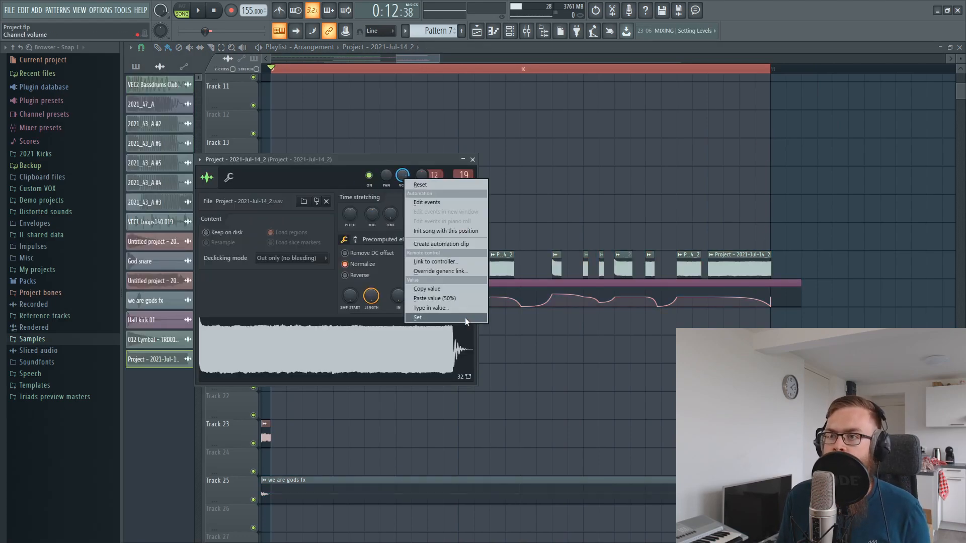
{"action": "left_click", "coordinate": [462, 244]}
{"action": "left_click_drag", "start_coordinate": [615, 85], "coordinate": [615, 311]}
{"action": "left_click_drag", "start_coordinate": [776, 314], "coordinate": [871, 314]}
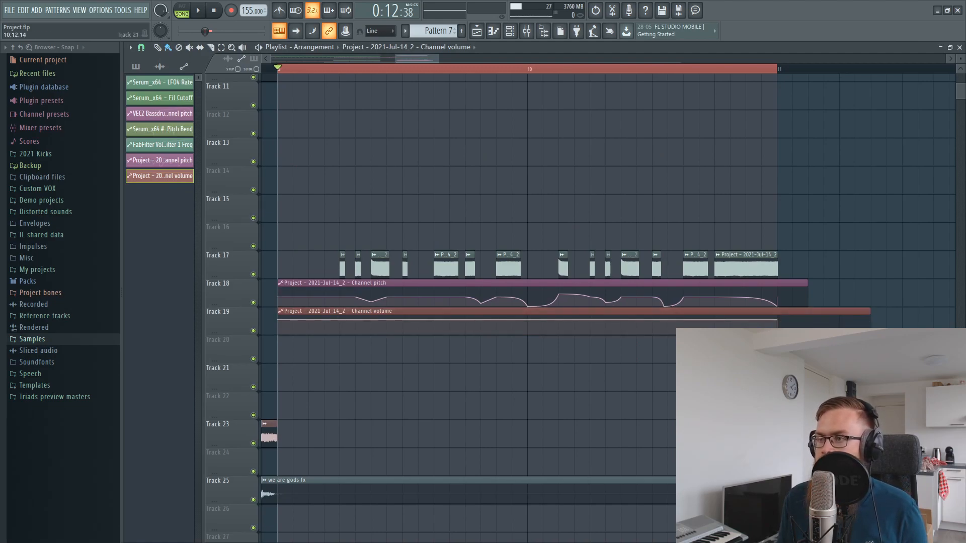
Play the screech pattern from bar 9 and recheck its ending around bar 11
{"action": "left_click", "coordinate": [275, 72]}
{"action": "key", "text": "space"}
{"action": "scroll", "coordinate": [280, 78], "scroll_direction": "down", "scroll_amount": 3}
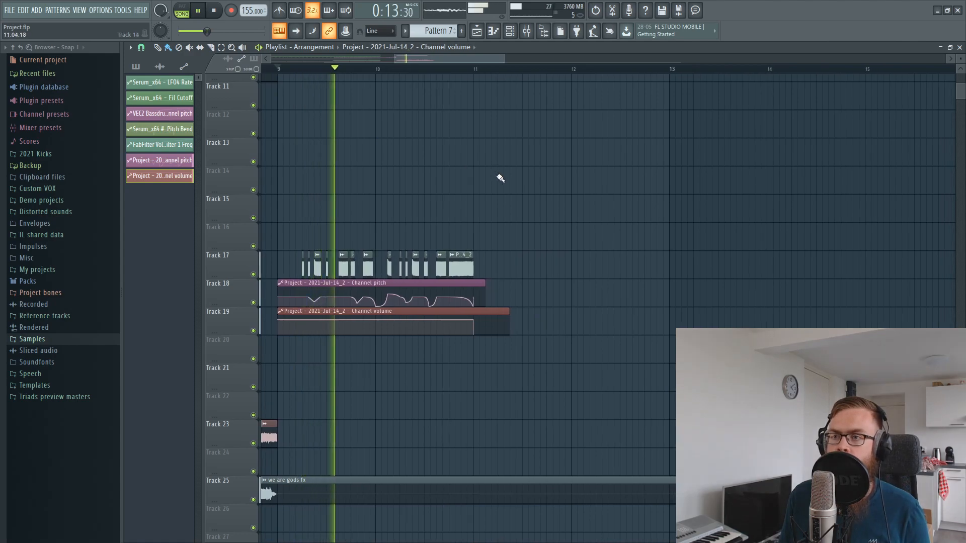
{"action": "scroll", "coordinate": [501, 179], "scroll_direction": "down", "scroll_amount": 2}
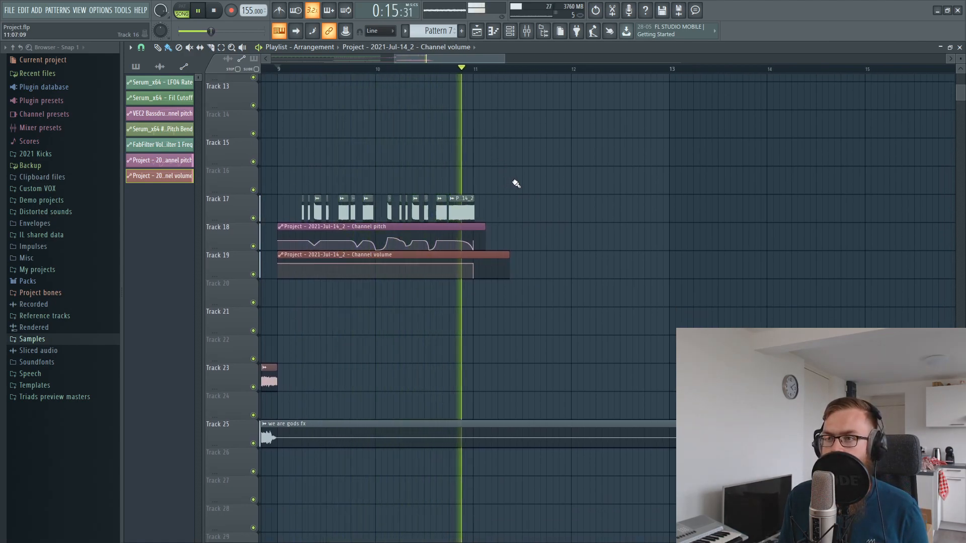
{"action": "key", "text": "space"}
{"action": "scroll", "coordinate": [457, 73], "scroll_direction": "up", "scroll_amount": 3}
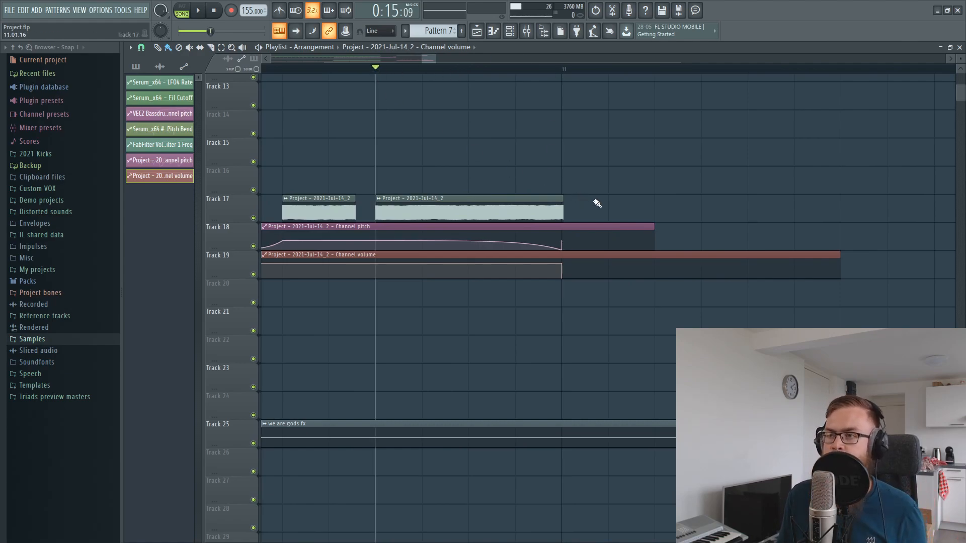
{"action": "key", "text": "space"}
{"action": "key", "text": "space"}
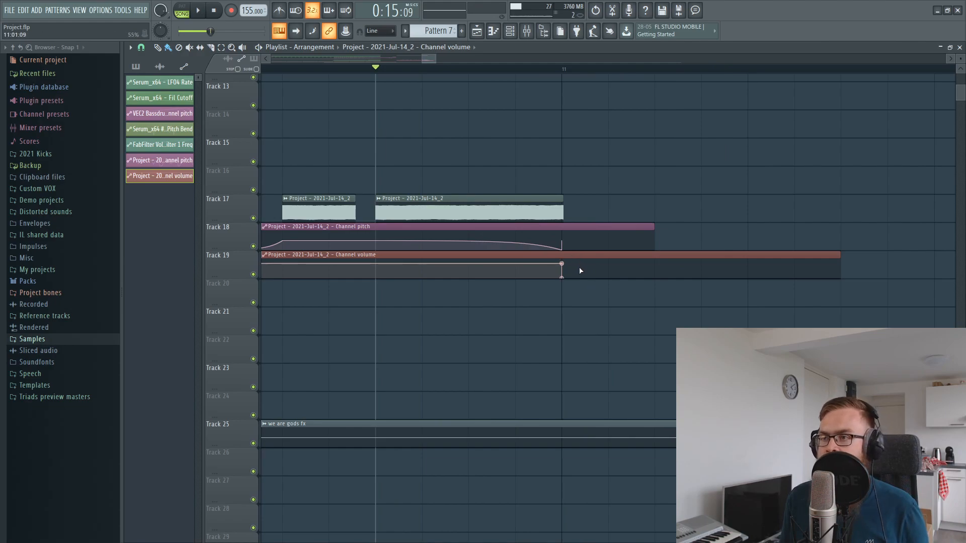
Curve the Track 18 pitch up from bar 11 to a last point at 11:02 with the pasted 50% value, and audition the ending
{"action": "right_click", "coordinate": [623, 241]}
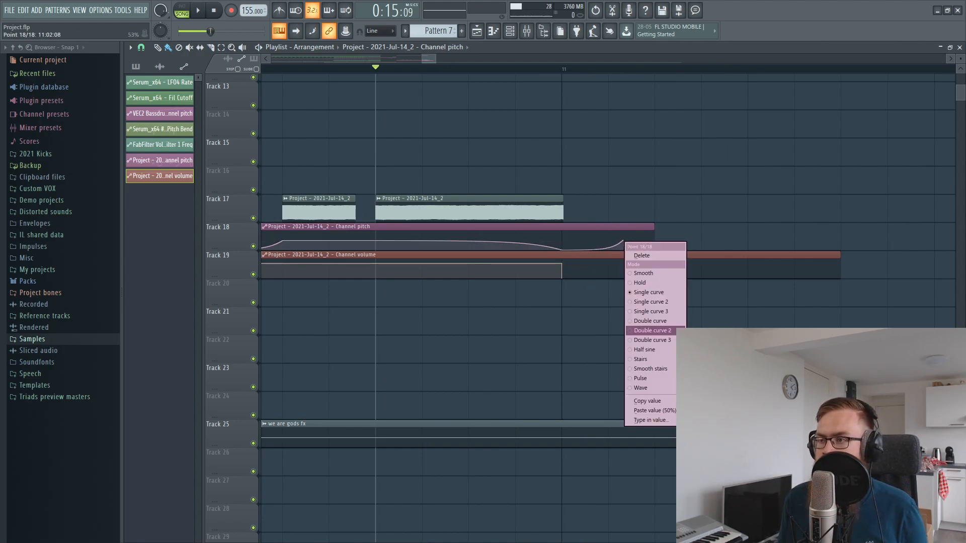
{"action": "left_click", "coordinate": [655, 410]}
{"action": "key", "text": "space"}
{"action": "key", "text": "space"}
{"action": "key", "text": "space"}
{"action": "key", "text": "space"}
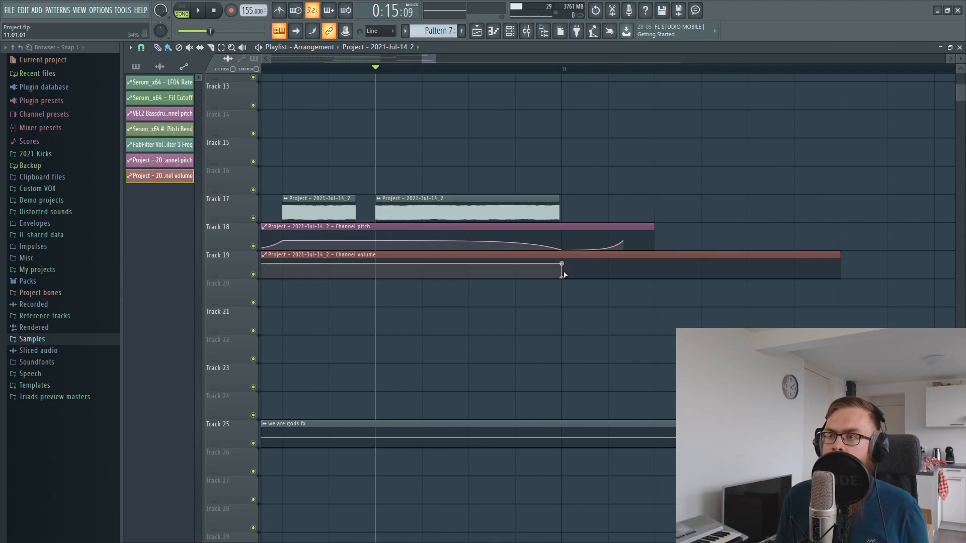
{"action": "key", "text": "space"}
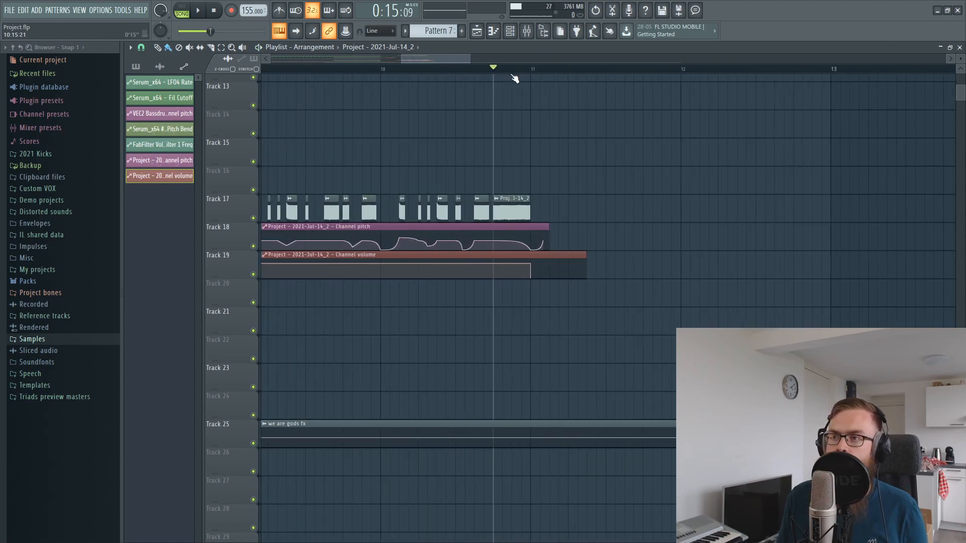
Raise the Track 18 pitch point at bar 11 for a shallower final dip, and replay the whole part from the beginning
{"action": "left_click", "coordinate": [562, 244]}
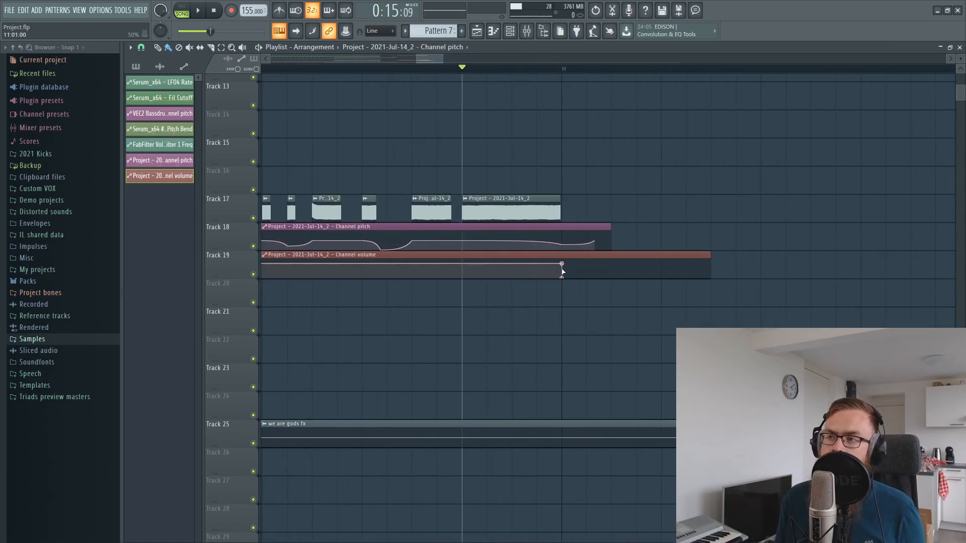
{"action": "key", "text": "space"}
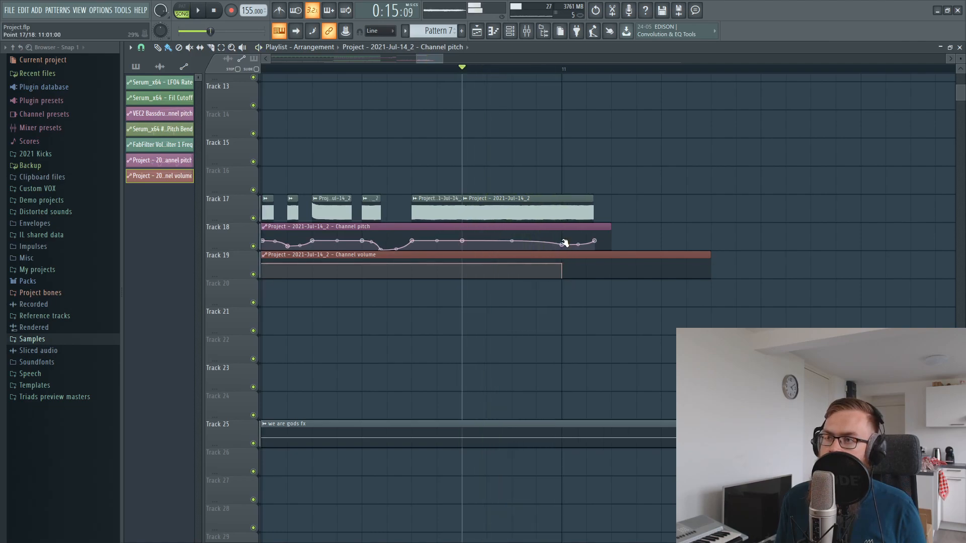
{"action": "scroll", "coordinate": [512, 68], "scroll_direction": "down", "scroll_amount": 6}
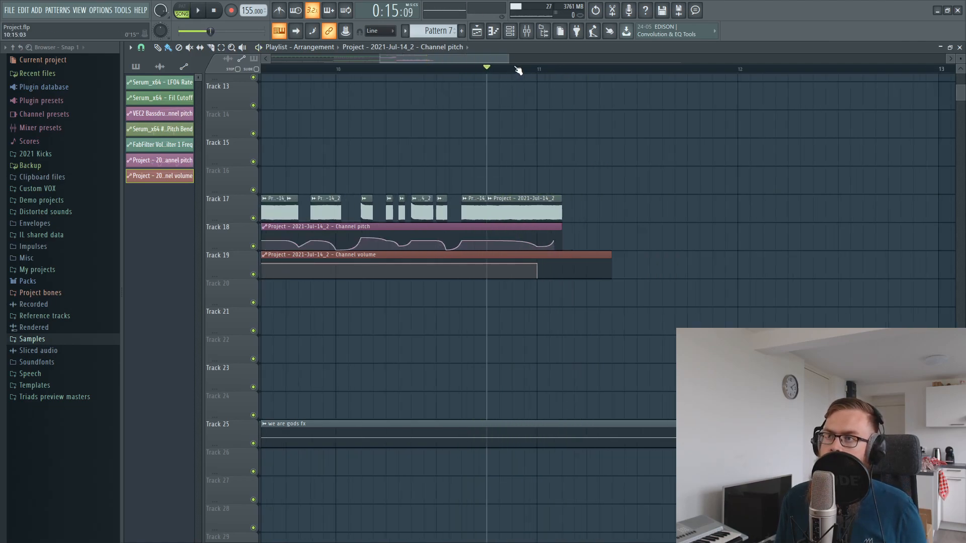
{"action": "key", "text": "space"}
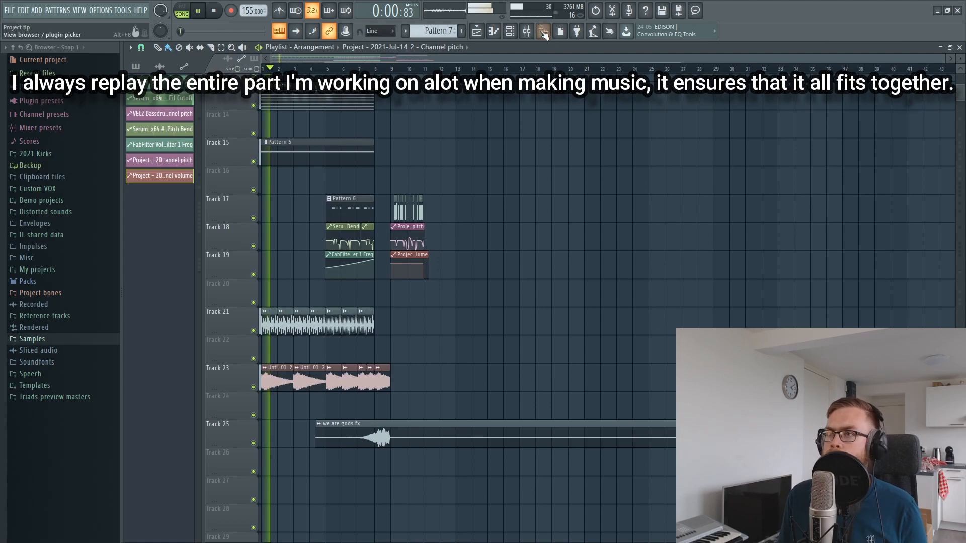
Load FabFilter Pro-Q 2 into the first effect slot of the screech's mixer insert 19
{"action": "key", "text": "F9"}
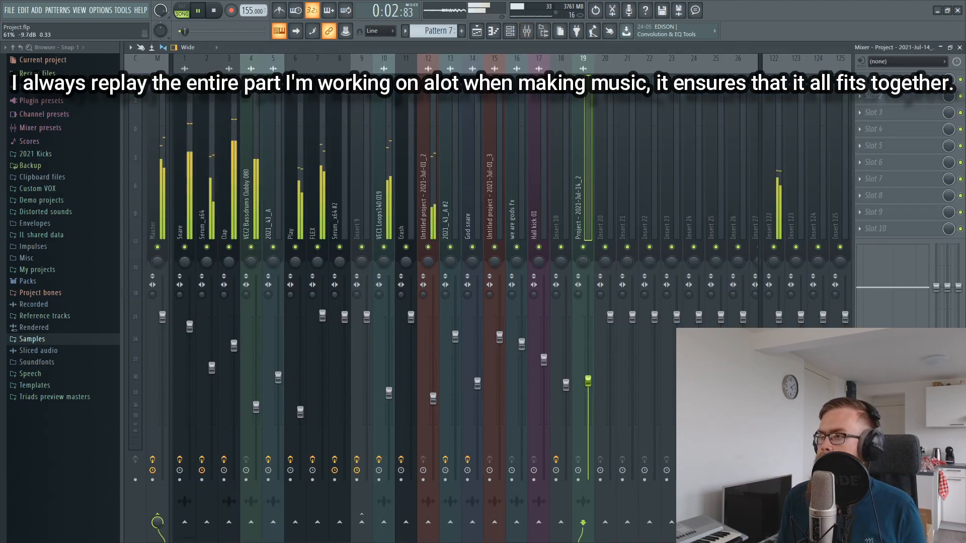
{"action": "left_click", "coordinate": [903, 116]}
{"action": "left_click", "coordinate": [792, 287]}
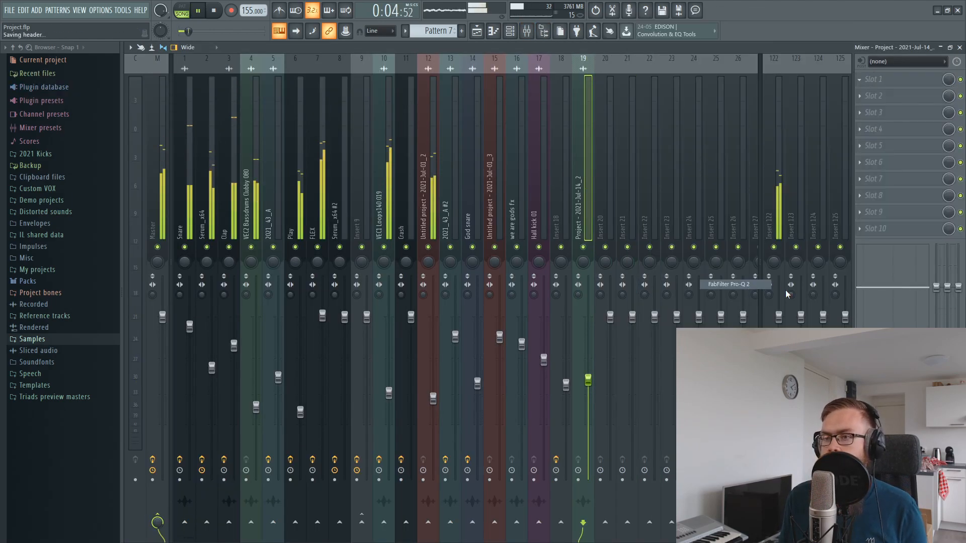
Shape the screech's EQ with a 24 dB/oct low cut at about 200 Hz and a bell boost of about 1.24 dB near 9169 Hz
{"action": "left_click", "coordinate": [296, 200]}
{"action": "left_click", "coordinate": [207, 291]}
{"action": "left_click", "coordinate": [212, 327]}
{"action": "left_click_drag", "start_coordinate": [296, 190], "coordinate": [287, 186]}
{"action": "left_click_drag", "start_coordinate": [337, 96], "coordinate": [522, 201]}
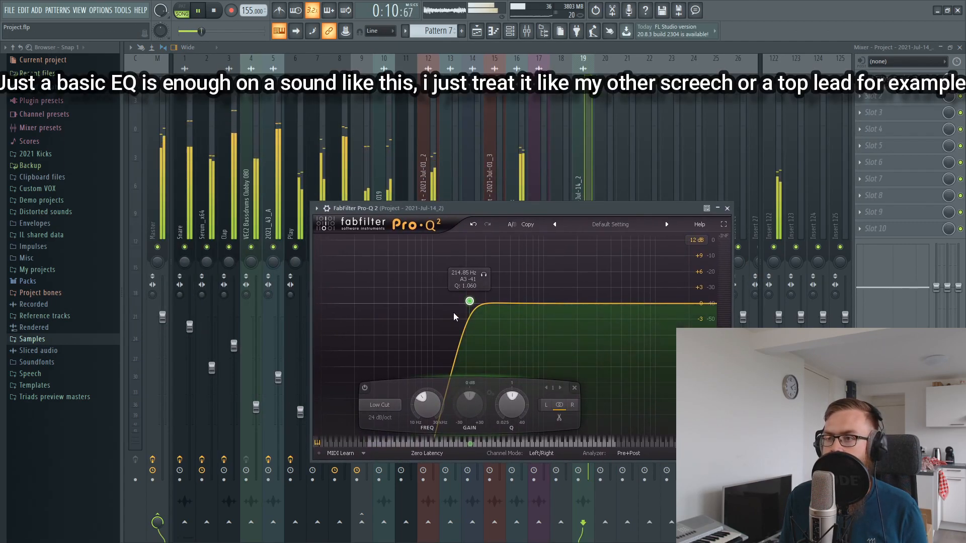
{"action": "mouse_move", "coordinate": [473, 308]}
{"action": "left_mouse_down"}
{"action": "mouse_move", "coordinate": [487, 311]}
{"action": "mouse_move", "coordinate": [466, 307]}
{"action": "left_mouse_up"}
{"action": "left_click_drag", "start_coordinate": [611, 304], "coordinate": [651, 296]}
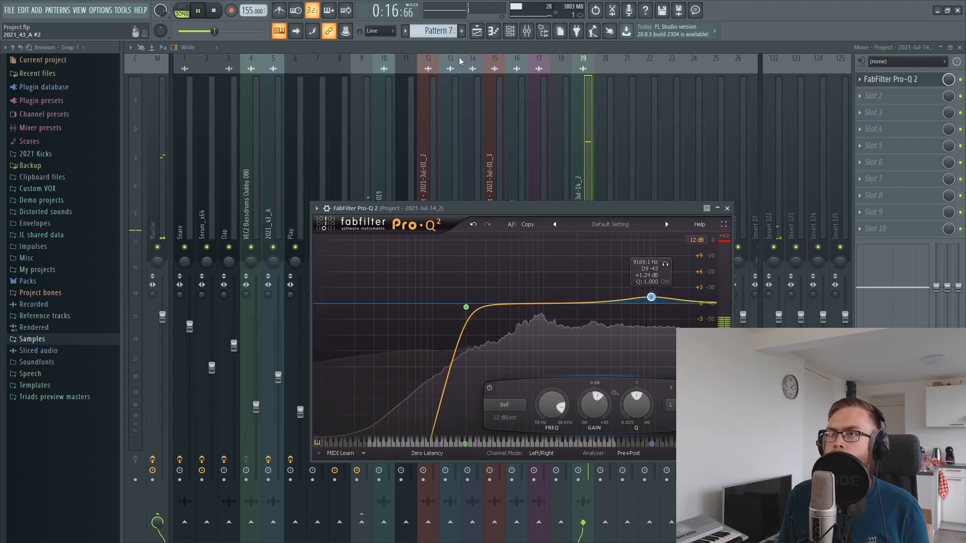
Return to the Playlist and play the equalized screech from bar 9
{"action": "left_click", "coordinate": [477, 32]}
{"action": "key", "text": "space"}
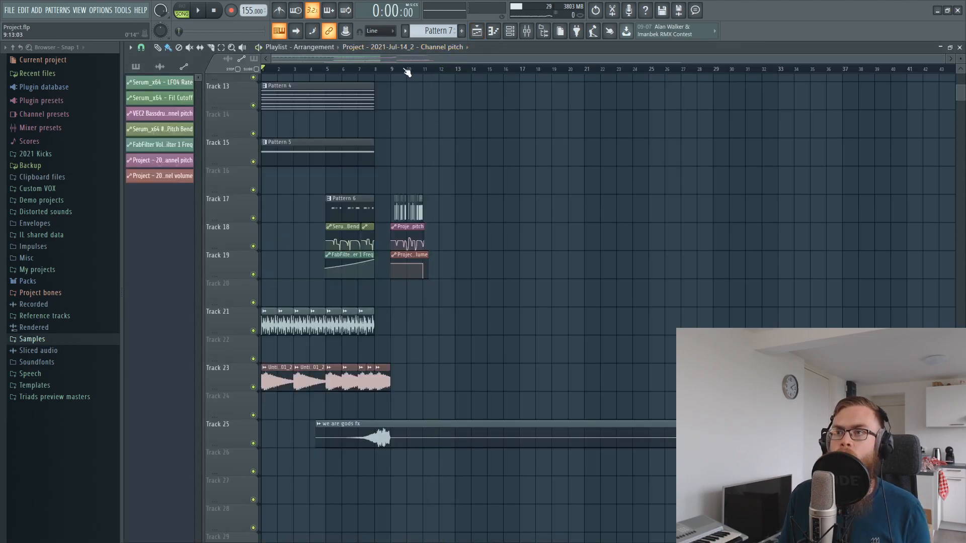
{"action": "scroll", "coordinate": [407, 71], "scroll_direction": "up", "scroll_amount": 6}
{"action": "scroll", "coordinate": [362, 88], "scroll_direction": "up", "scroll_amount": 2}
{"action": "left_click", "coordinate": [348, 70]}
{"action": "key", "text": "space"}
{"action": "scroll", "coordinate": [362, 101], "scroll_direction": "down", "scroll_amount": 2}
{"action": "key", "text": "space"}
Select bars 9 to 13 on the timeline and extend the Hall kick 01 clip on Track 4 to bar 13
{"action": "left_click_drag", "start_coordinate": [349, 70], "coordinate": [706, 107]}
{"action": "scroll", "coordinate": [712, 151], "scroll_direction": "up", "scroll_amount": 3}
{"action": "left_click_drag", "start_coordinate": [710, 204], "coordinate": [792, 175]}
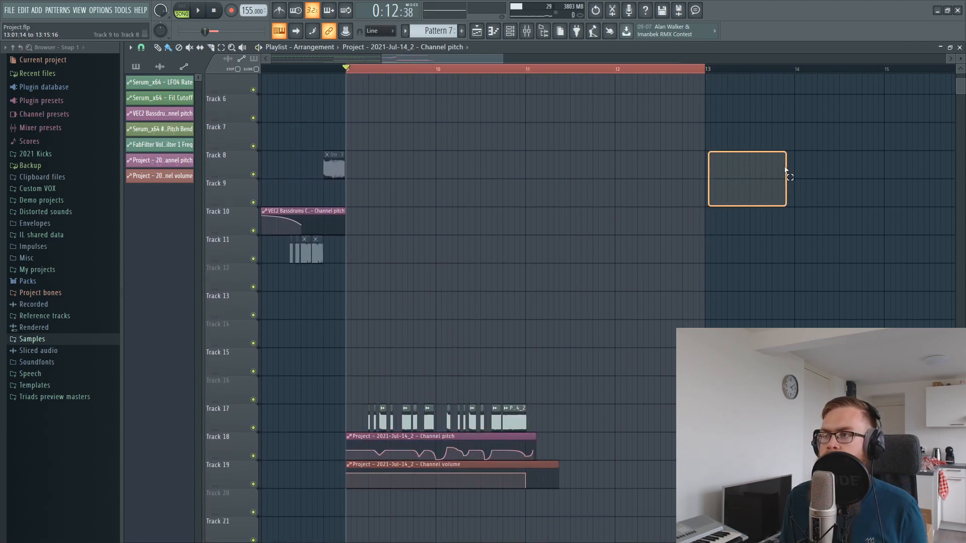
{"action": "scroll", "coordinate": [513, 254], "scroll_direction": "up", "scroll_amount": 4}
{"action": "left_click_drag", "start_coordinate": [525, 162], "coordinate": [703, 161]}
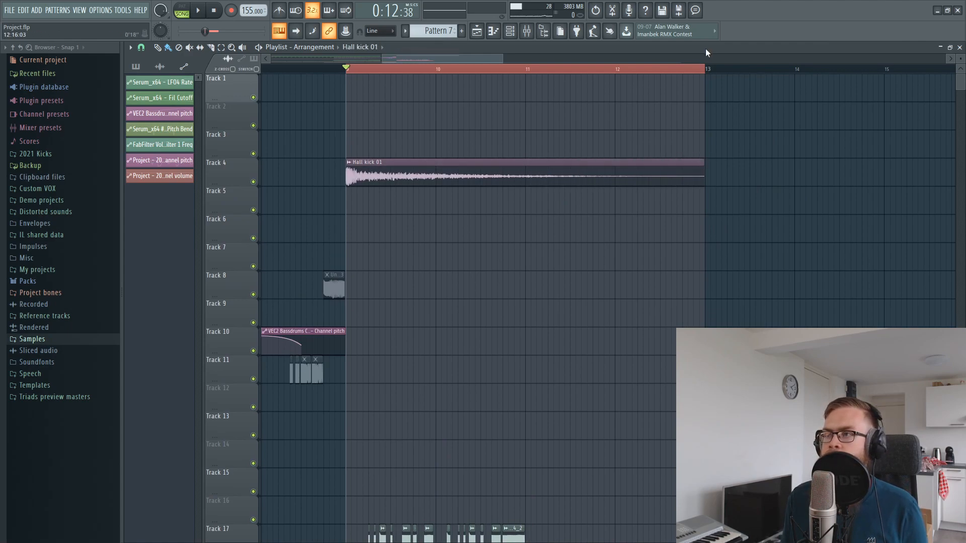
{"action": "scroll", "coordinate": [709, 70], "scroll_direction": "up", "scroll_amount": 5}
{"action": "left_click_drag", "start_coordinate": [696, 178], "coordinate": [705, 178]}
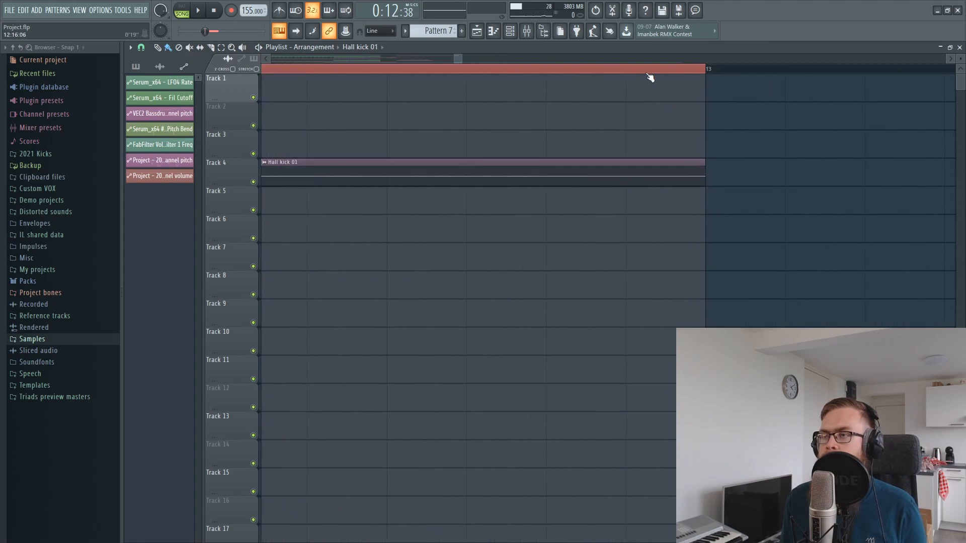
Duplicate the screech clips with their pitch and volume automation on Tracks 17 to 19, placing the copies after the original pattern
{"action": "scroll", "coordinate": [613, 73], "scroll_direction": "down", "scroll_amount": 13}
{"action": "scroll", "coordinate": [441, 156], "scroll_direction": "up", "scroll_amount": 3}
{"action": "left_click_drag", "start_coordinate": [476, 399], "coordinate": [386, 231]}
{"action": "left_click_drag", "start_coordinate": [396, 285], "coordinate": [617, 281], "text": "shift"}
{"action": "left_click_drag", "start_coordinate": [765, 268], "coordinate": [774, 269]}
{"action": "left_click", "coordinate": [717, 268]}
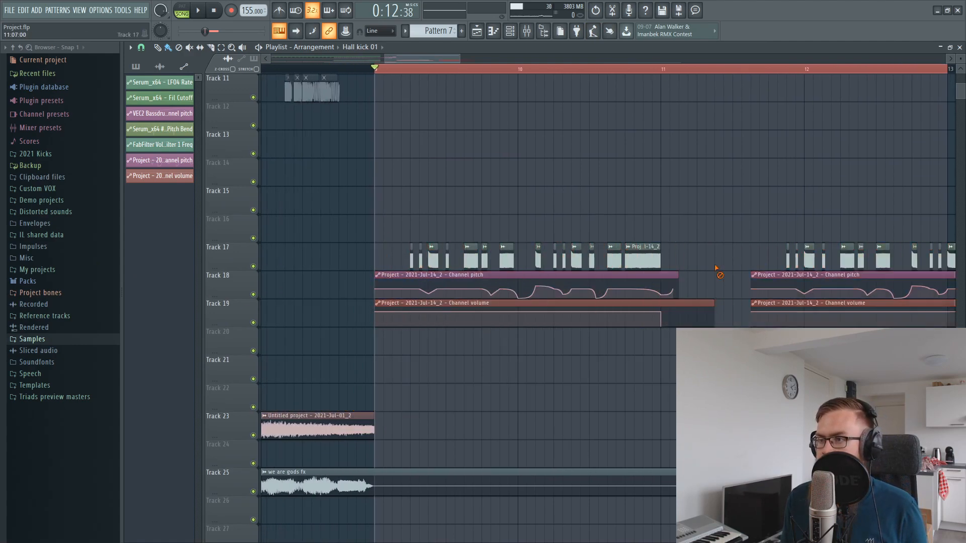
Shorten the first volume automation clip and align the copied screech pattern and automation to repeat from bar 11 to bar 13
{"action": "left_click_drag", "start_coordinate": [712, 306], "coordinate": [669, 305]}
{"action": "left_click_drag", "start_coordinate": [726, 187], "coordinate": [959, 411]}
{"action": "mouse_move", "coordinate": [673, 270]}
{"action": "left_mouse_down"}
{"action": "mouse_move", "coordinate": [568, 271]}
{"action": "mouse_move", "coordinate": [458, 76]}
{"action": "mouse_move", "coordinate": [295, 80]}
{"action": "mouse_move", "coordinate": [390, 90]}
{"action": "left_mouse_up"}
{"action": "left_click", "coordinate": [568, 271], "text": "ctrl"}
{"action": "right_click", "coordinate": [420, 95]}
Play the repeated screech pattern from just before bar 9
{"action": "left_click", "coordinate": [350, 72]}
{"action": "key", "text": "space"}
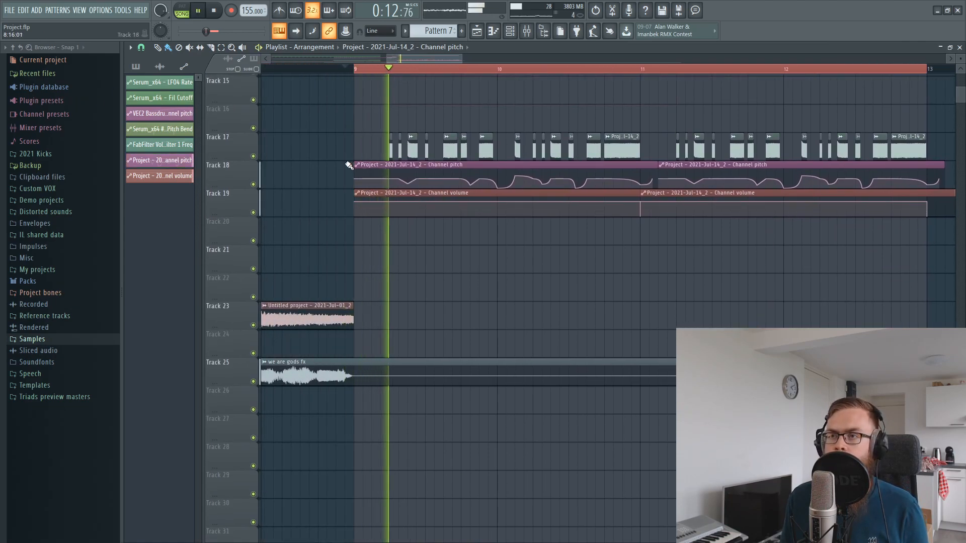
{"action": "scroll", "coordinate": [562, 280], "scroll_direction": "up", "scroll_amount": 1}
{"action": "scroll", "coordinate": [563, 281], "scroll_direction": "up", "scroll_amount": 1}
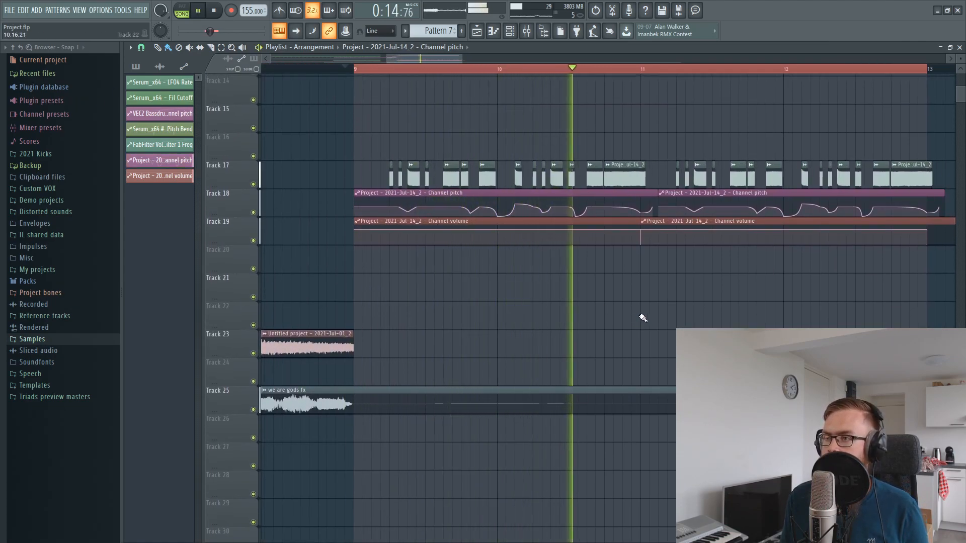
{"action": "key", "text": "space"}
Trim the second volume automation clip on Track 19 to start level with the second pitch clip, leaving a gap after the first
{"action": "scroll", "coordinate": [657, 76], "scroll_direction": "up", "scroll_amount": 7}
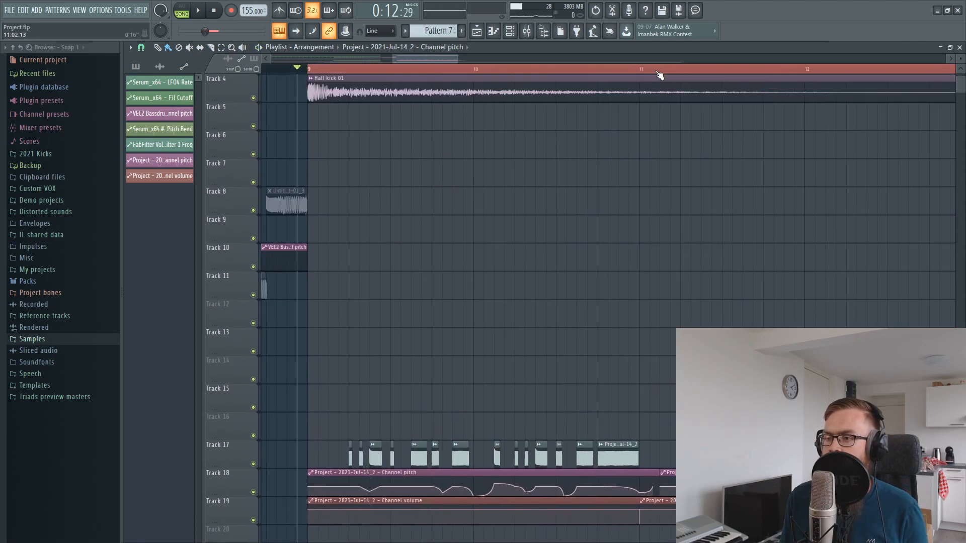
{"action": "scroll", "coordinate": [603, 302], "scroll_direction": "down", "scroll_amount": 3}
{"action": "left_click_drag", "start_coordinate": [551, 346], "coordinate": [593, 353]}
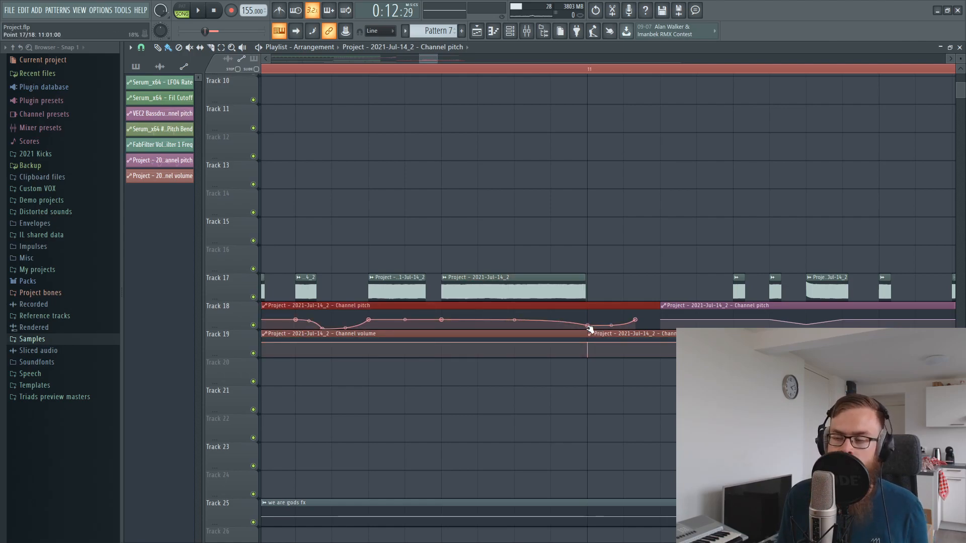
{"action": "left_click_drag", "start_coordinate": [622, 376], "coordinate": [628, 355]}
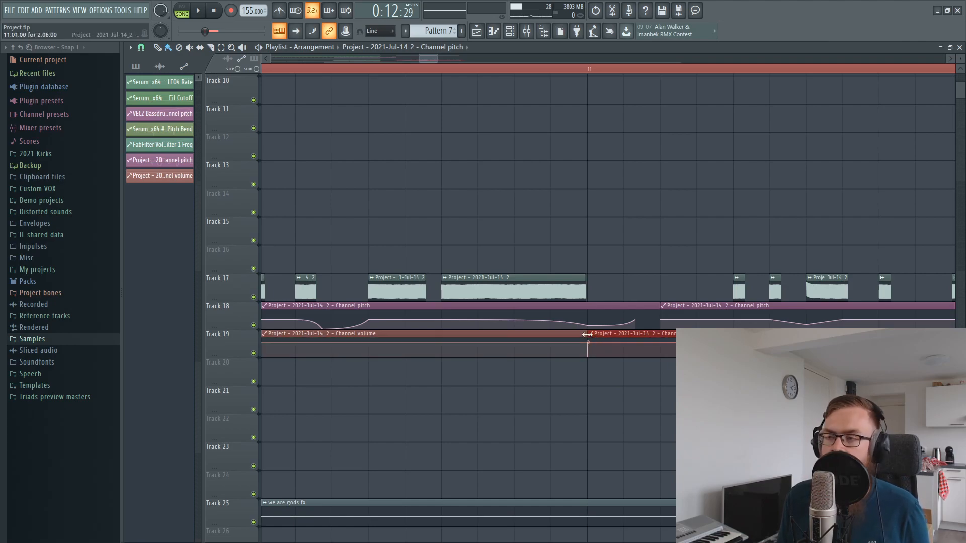
{"action": "left_click_drag", "start_coordinate": [587, 335], "coordinate": [614, 334]}
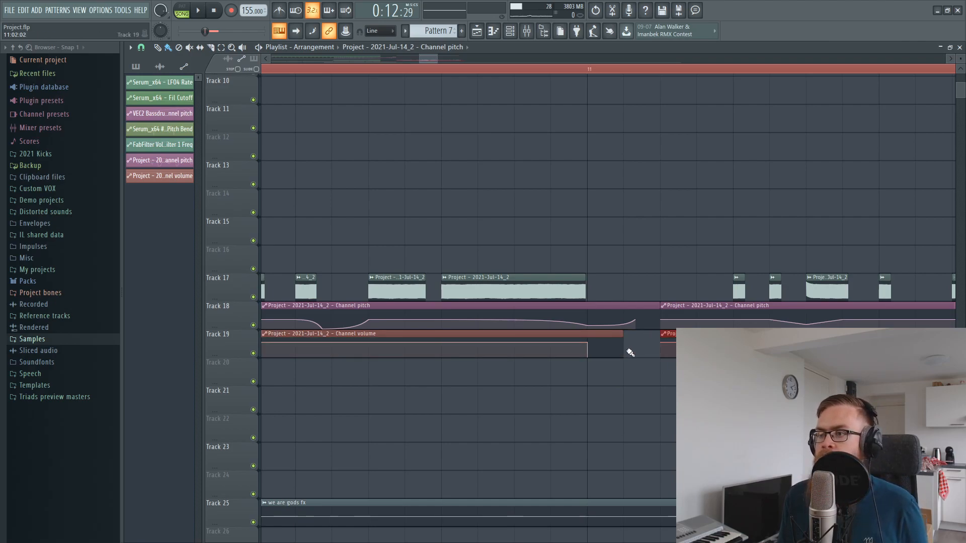
Play from the last screech clip of bar 10 to check the join between both automation clips
{"action": "left_click", "coordinate": [435, 70]}
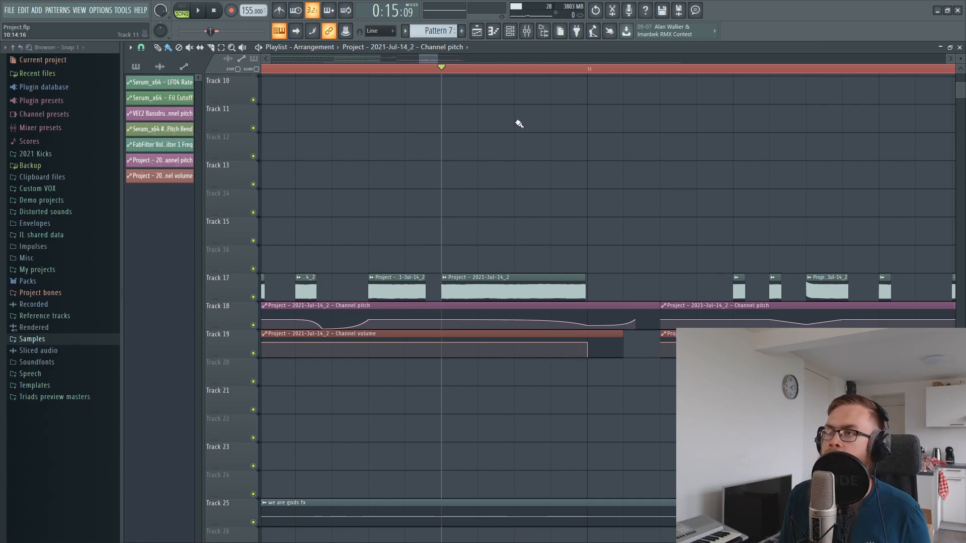
{"action": "scroll", "coordinate": [623, 76], "scroll_direction": "down", "scroll_amount": 6}
{"action": "key", "text": "space"}
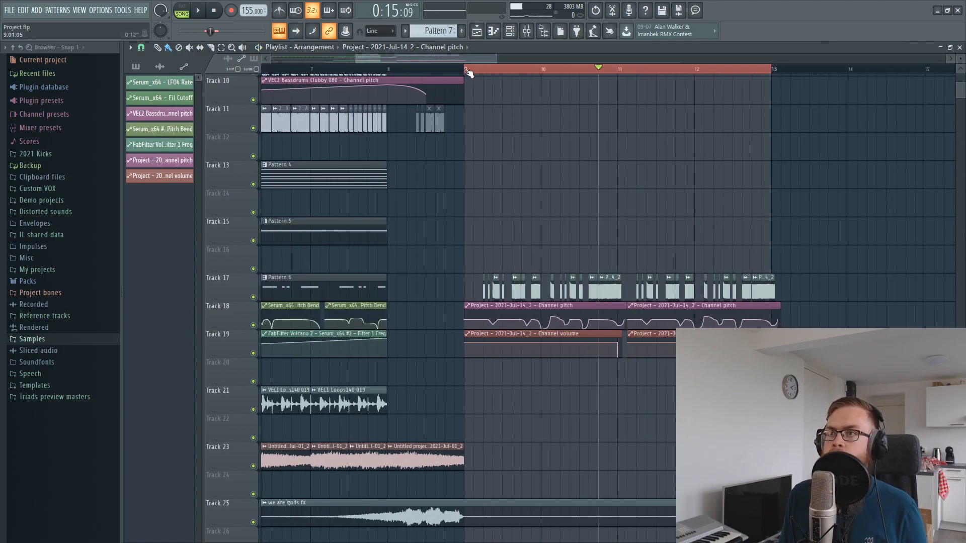
{"action": "scroll", "coordinate": [575, 243], "scroll_direction": "down", "scroll_amount": 8}
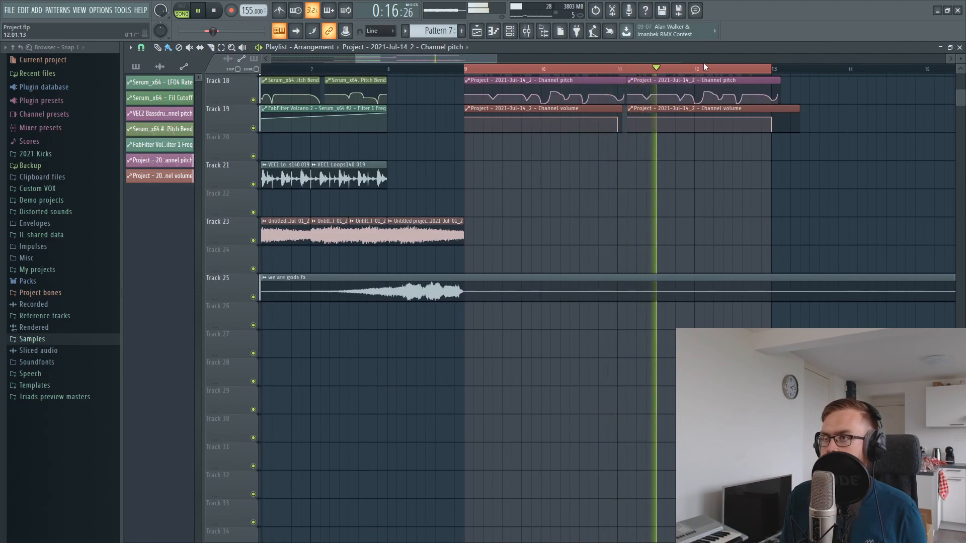
Copy the "we are gods fx" riser clip to Track 24 so its swell builds toward bar 13
{"action": "scroll", "coordinate": [724, 69], "scroll_direction": "up", "scroll_amount": 1}
{"action": "key", "text": "space"}
{"action": "scroll", "coordinate": [726, 69], "scroll_direction": "down", "scroll_amount": 2}
{"action": "scroll", "coordinate": [798, 233], "scroll_direction": "up", "scroll_amount": 10}
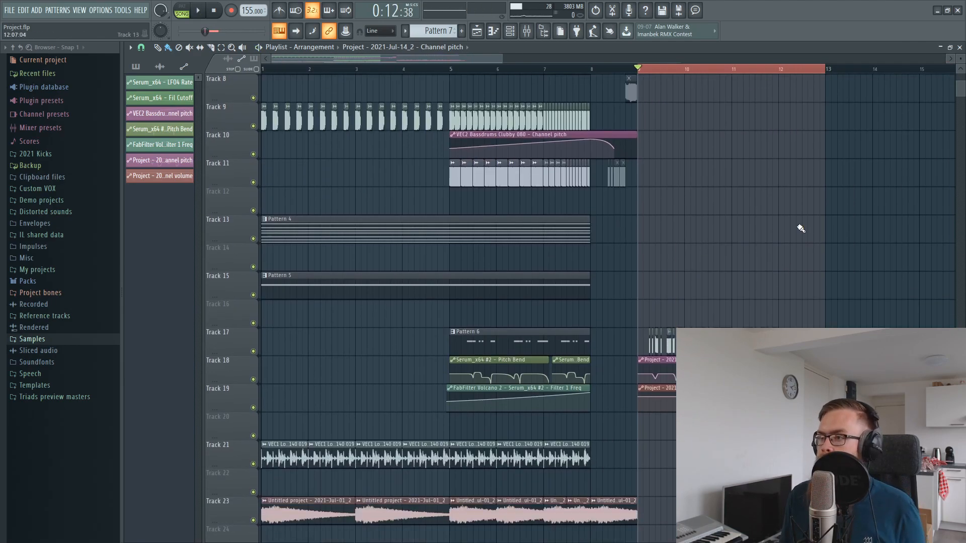
{"action": "scroll", "coordinate": [756, 71], "scroll_direction": "up", "scroll_amount": 3}
{"action": "scroll", "coordinate": [724, 287], "scroll_direction": "down", "scroll_amount": 8}
{"action": "left_click_drag", "start_coordinate": [463, 346], "coordinate": [938, 311]}
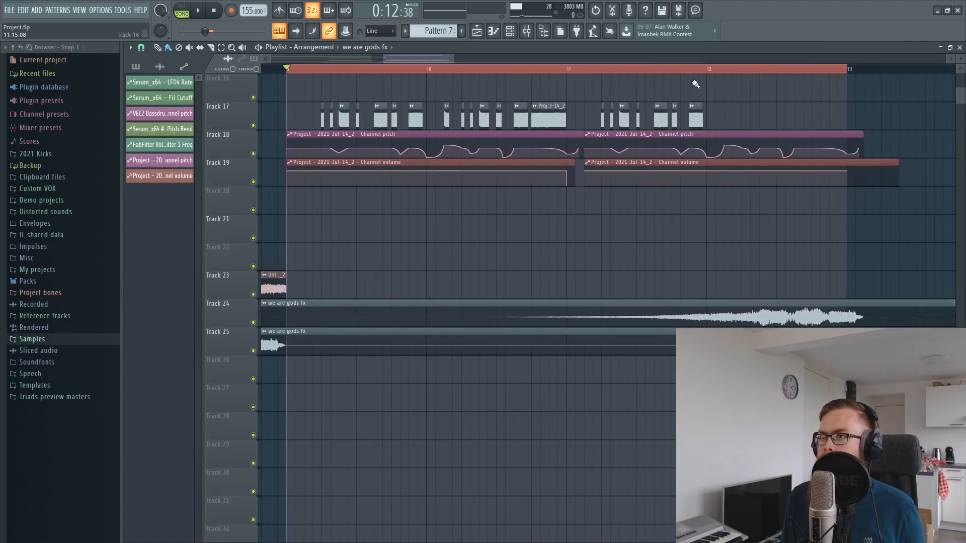
Shorten the first "we are gods fx" clip, move its copy to Track 25 and trim the copy's end shortly after bar 13
{"action": "scroll", "coordinate": [694, 82], "scroll_direction": "down", "scroll_amount": 5}
{"action": "scroll", "coordinate": [696, 74], "scroll_direction": "down", "scroll_amount": 5}
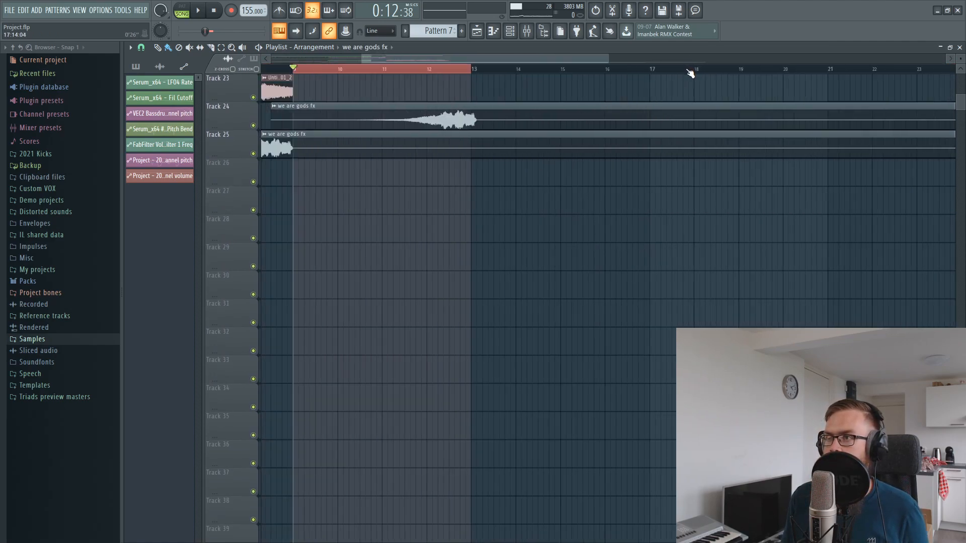
{"action": "scroll", "coordinate": [694, 77], "scroll_direction": "down", "scroll_amount": 2}
{"action": "left_click_drag", "start_coordinate": [760, 146], "coordinate": [456, 147]}
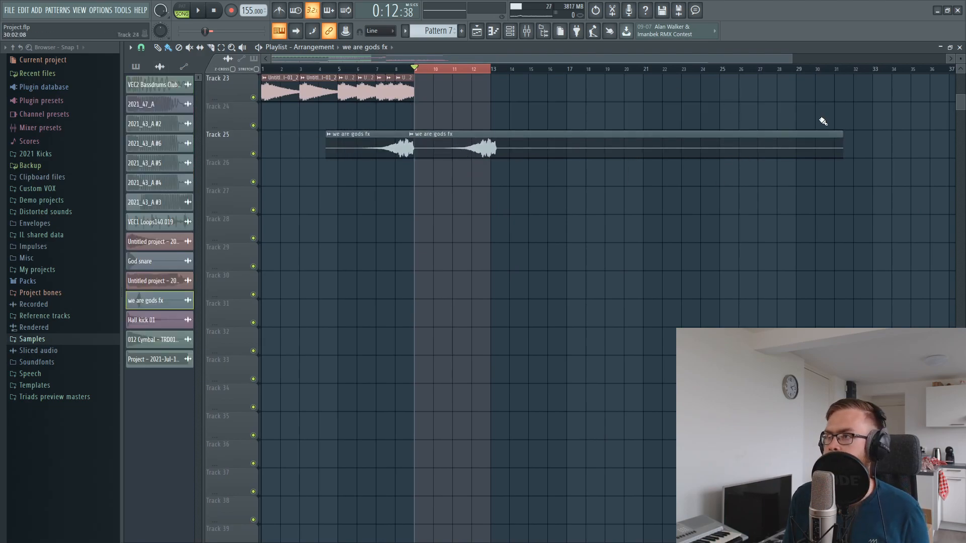
{"action": "left_click_drag", "start_coordinate": [849, 147], "coordinate": [510, 146]}
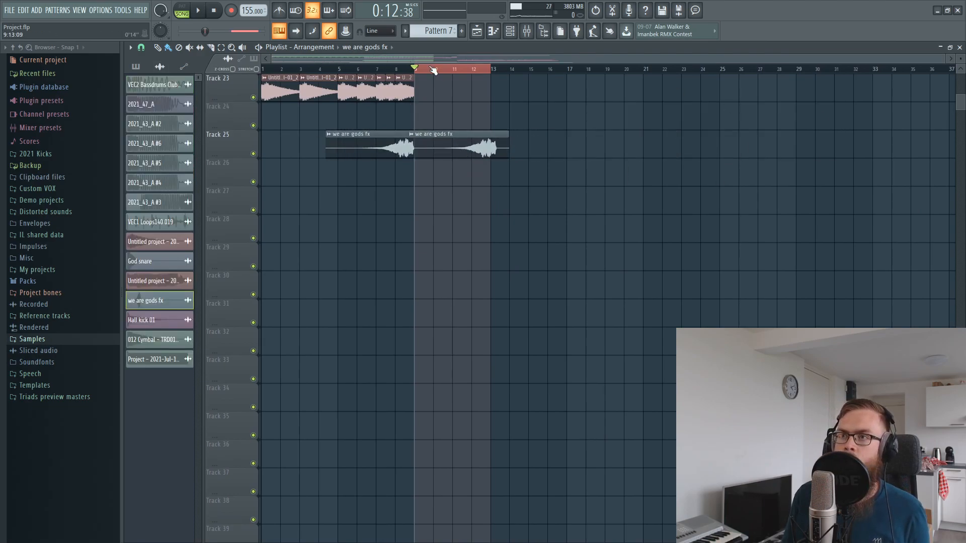
Trim the start of the second "we are gods fx" clip to just after bar 9 and align its swell to end at bar 13
{"action": "scroll", "coordinate": [443, 85], "scroll_direction": "up", "scroll_amount": 3}
{"action": "left_click_drag", "start_coordinate": [450, 146], "coordinate": [478, 149]}
{"action": "left_click_drag", "start_coordinate": [650, 142], "coordinate": [477, 147]}
Play the transition from bar 9 to check the repeated riser against the screech pattern
{"action": "key", "text": "space"}
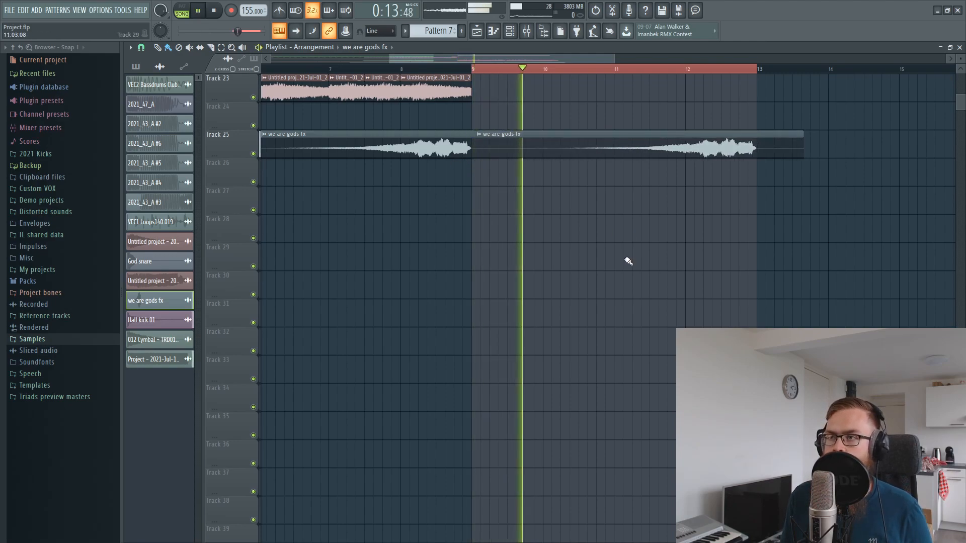
{"action": "scroll", "coordinate": [628, 272], "scroll_direction": "up", "scroll_amount": 5}
{"action": "scroll", "coordinate": [622, 279], "scroll_direction": "down", "scroll_amount": 2}
{"action": "scroll", "coordinate": [611, 282], "scroll_direction": "up", "scroll_amount": 2}
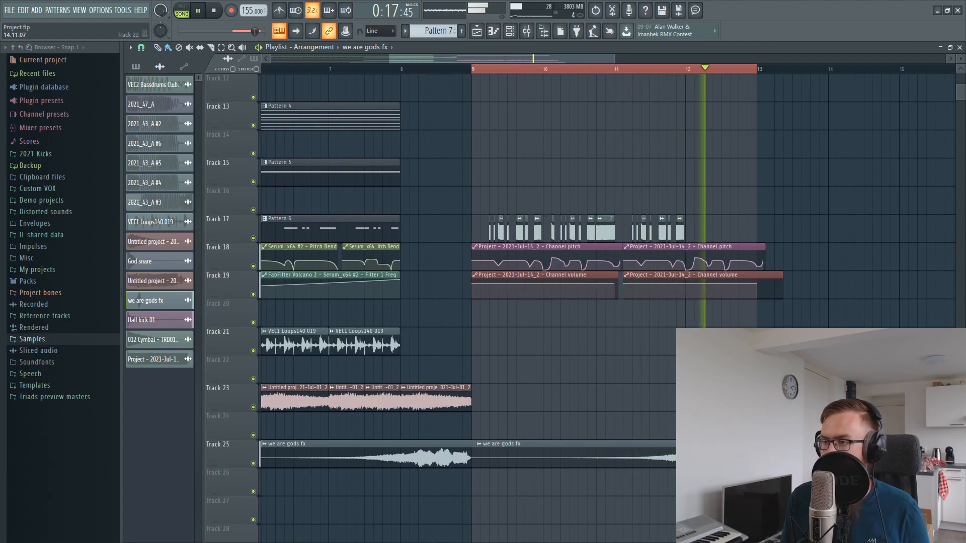
{"action": "key", "text": "space"}
Place the "Untitled project - 2021-Jul-01_3" clip on Track 8 in the last beat before bar 13 and play it
{"action": "scroll", "coordinate": [759, 317], "scroll_direction": "up", "scroll_amount": 4}
{"action": "left_click", "coordinate": [734, 288]}
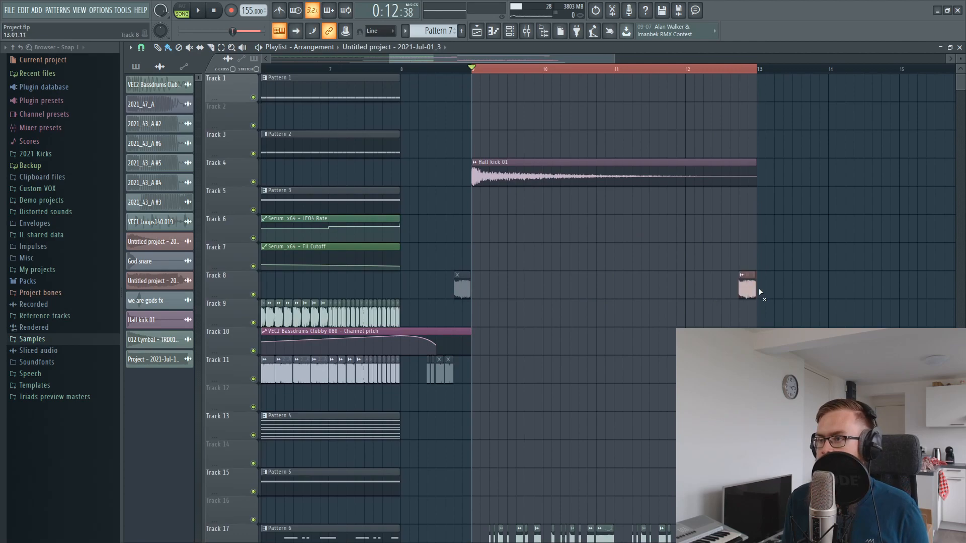
{"action": "left_click", "coordinate": [740, 73]}
{"action": "key", "text": "space"}
{"action": "key", "text": "space"}
Play the transition from bar 9 into the Track 8 clip, then set the playback position at that clip's start
{"action": "scroll", "coordinate": [760, 156], "scroll_direction": "down", "scroll_amount": 3}
{"action": "left_click", "coordinate": [468, 73]}
{"action": "key", "text": "space"}
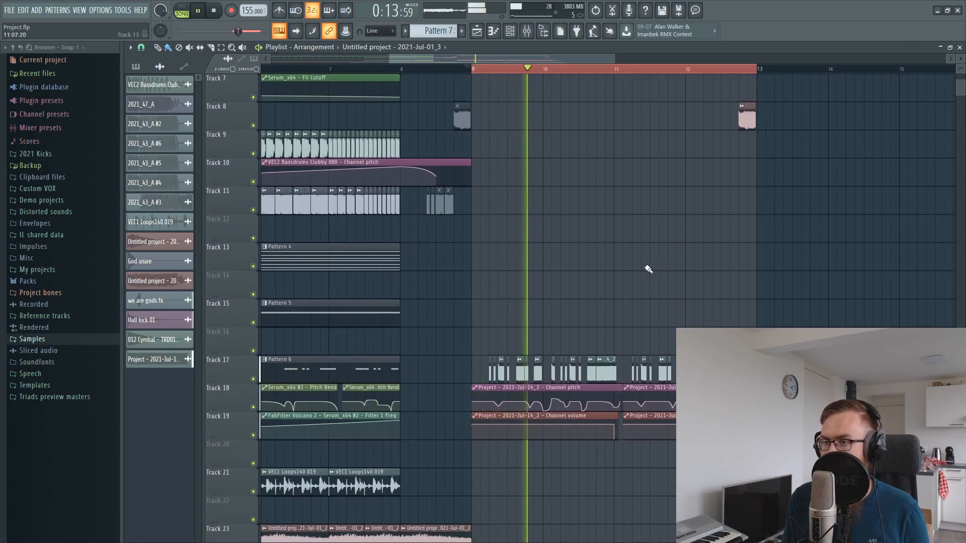
{"action": "scroll", "coordinate": [649, 269], "scroll_direction": "down", "scroll_amount": 2}
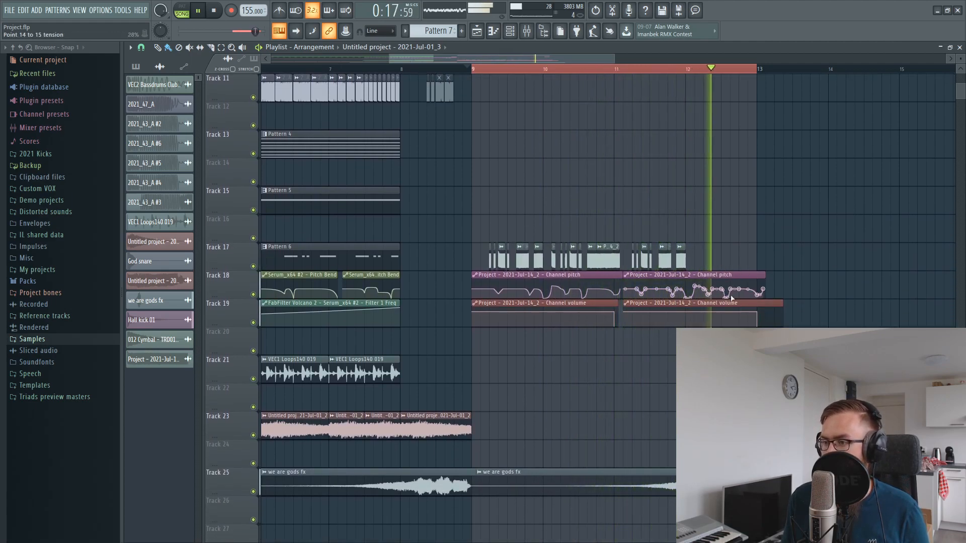
{"action": "scroll", "coordinate": [752, 131], "scroll_direction": "up", "scroll_amount": 2}
{"action": "left_click", "coordinate": [744, 70]}
{"action": "key", "text": "space"}
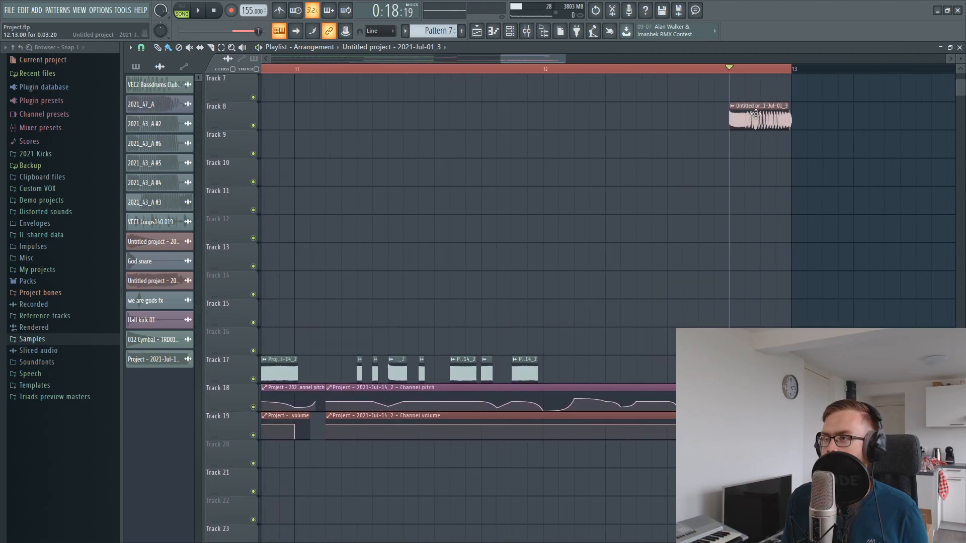
Increase the trim of the Track 8 clip's sample in its channel settings and play the clip
{"action": "double_click", "coordinate": [758, 120]}
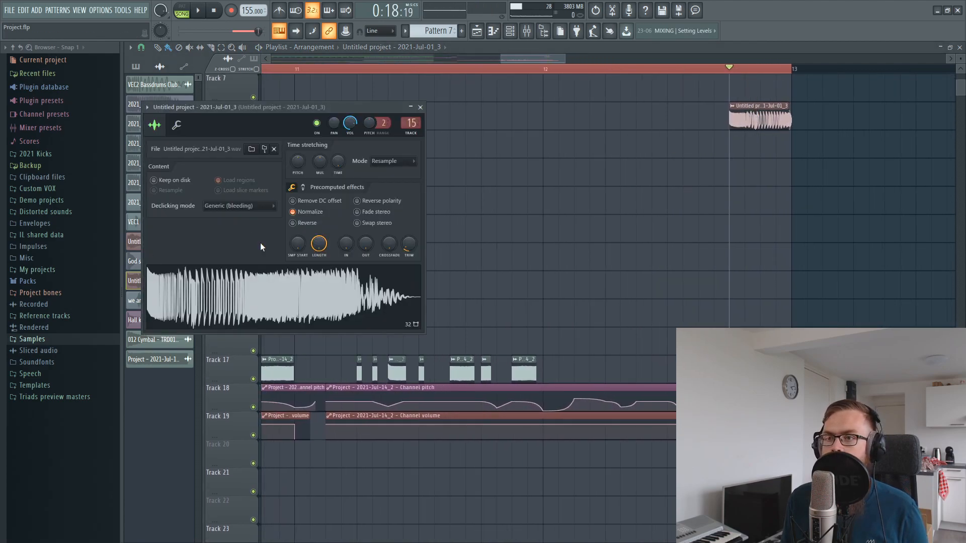
{"action": "left_click", "coordinate": [305, 188]}
{"action": "left_click_drag", "start_coordinate": [409, 244], "coordinate": [410, 228]}
{"action": "key", "text": "space"}
{"action": "key", "text": "space"}
{"action": "key", "text": "space"}
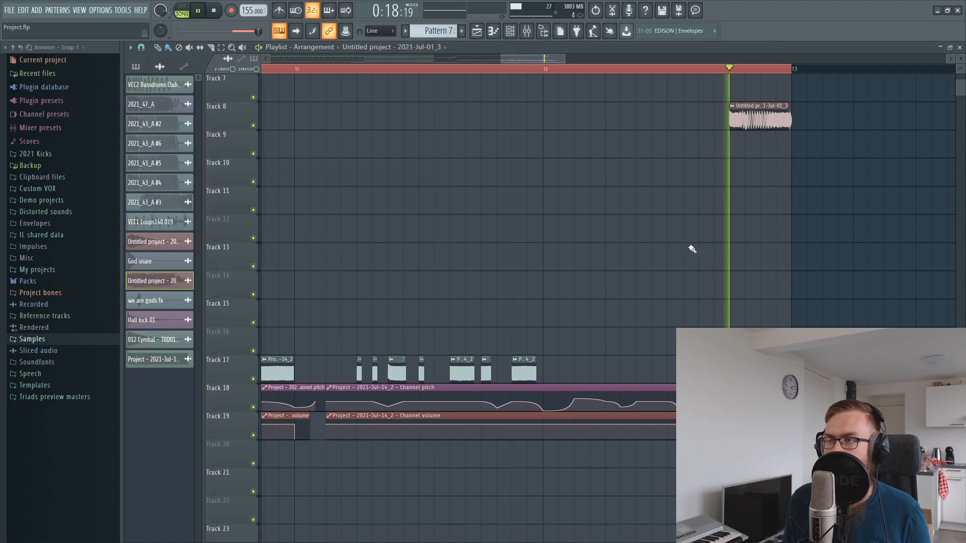
{"action": "key", "text": "space"}
Return the playback position to about bar 9 and show the mixer track of the "Project - 2021-Jul-14_2" screech channel
{"action": "scroll", "coordinate": [582, 71], "scroll_direction": "down", "scroll_amount": 4}
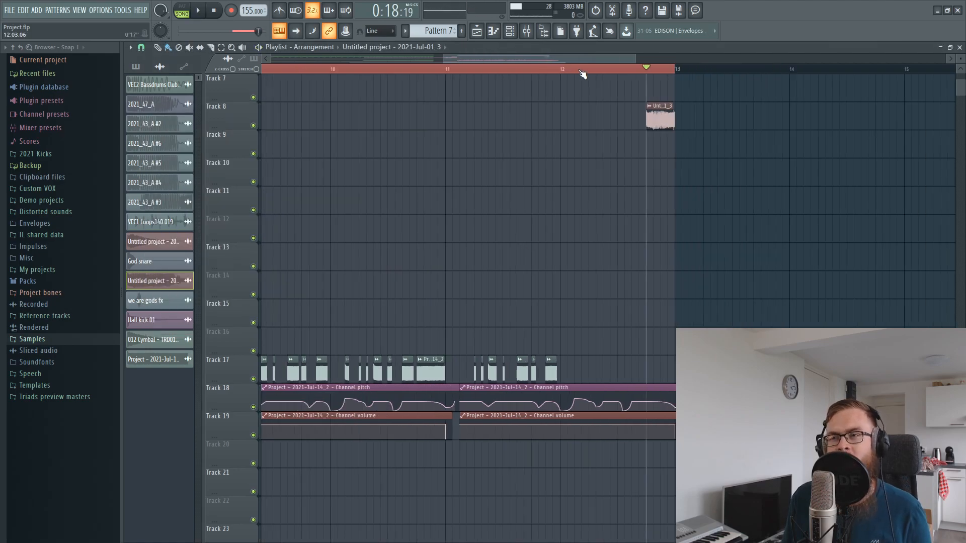
{"action": "left_click", "coordinate": [323, 70]}
{"action": "scroll", "coordinate": [324, 70], "scroll_direction": "down", "scroll_amount": 4}
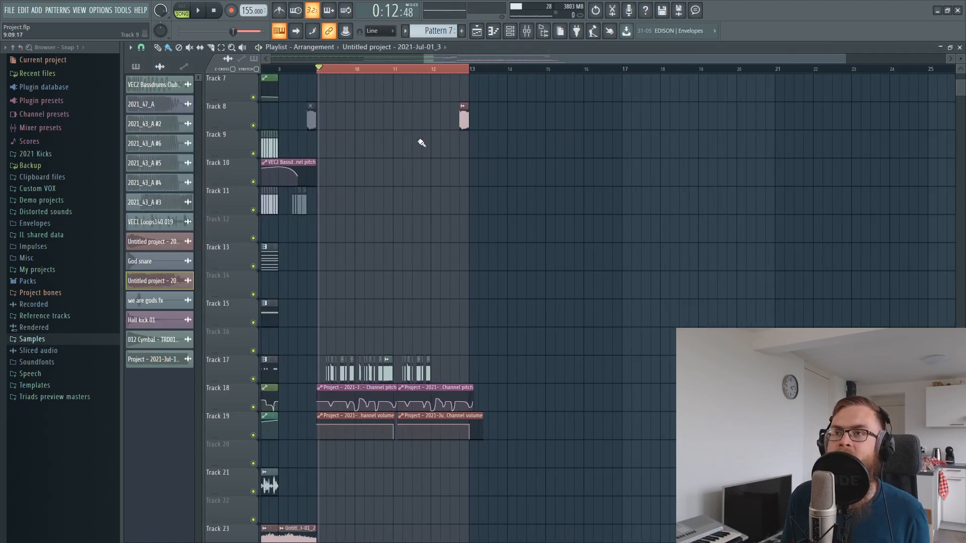
{"action": "scroll", "coordinate": [341, 142], "scroll_direction": "up", "scroll_amount": 4}
{"action": "scroll", "coordinate": [388, 192], "scroll_direction": "down", "scroll_amount": 5}
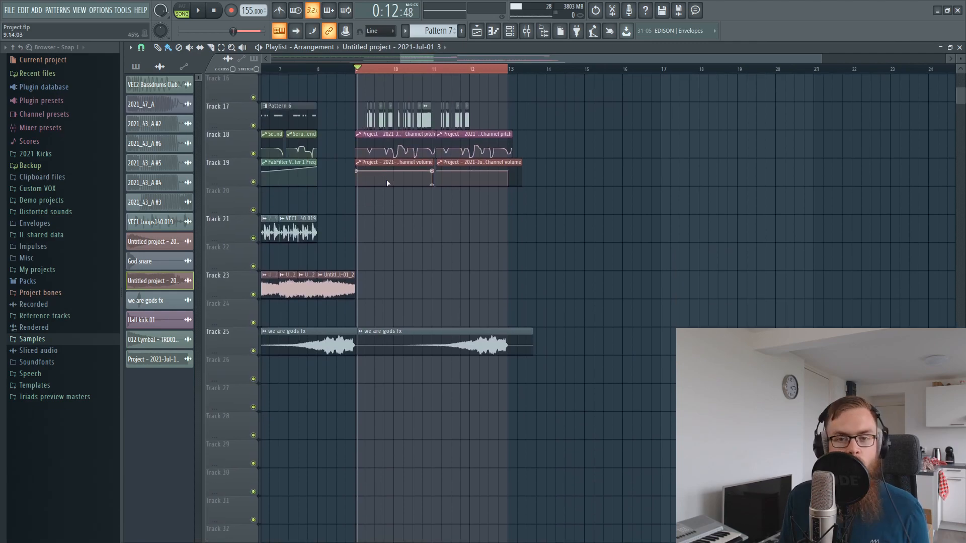
{"action": "double_click", "coordinate": [445, 132]}
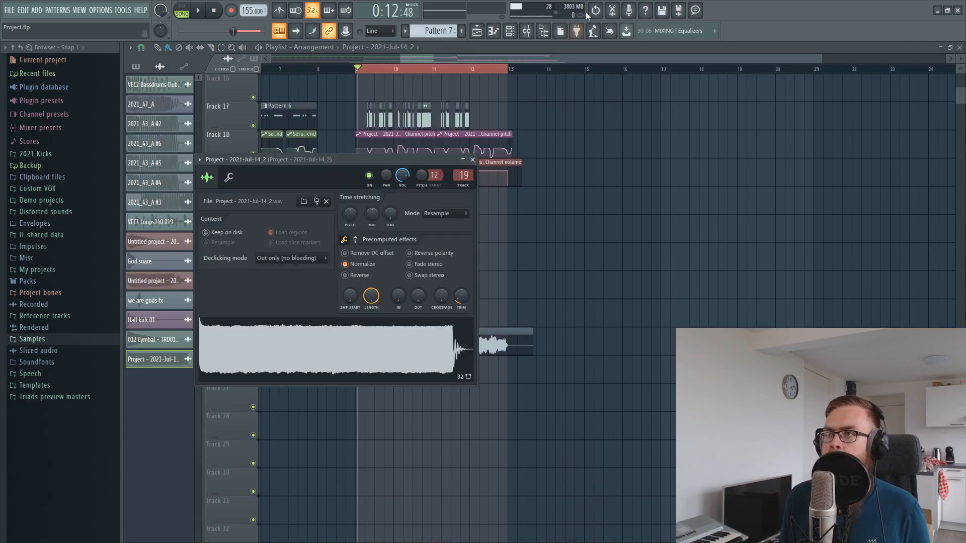
{"action": "left_click", "coordinate": [527, 31]}
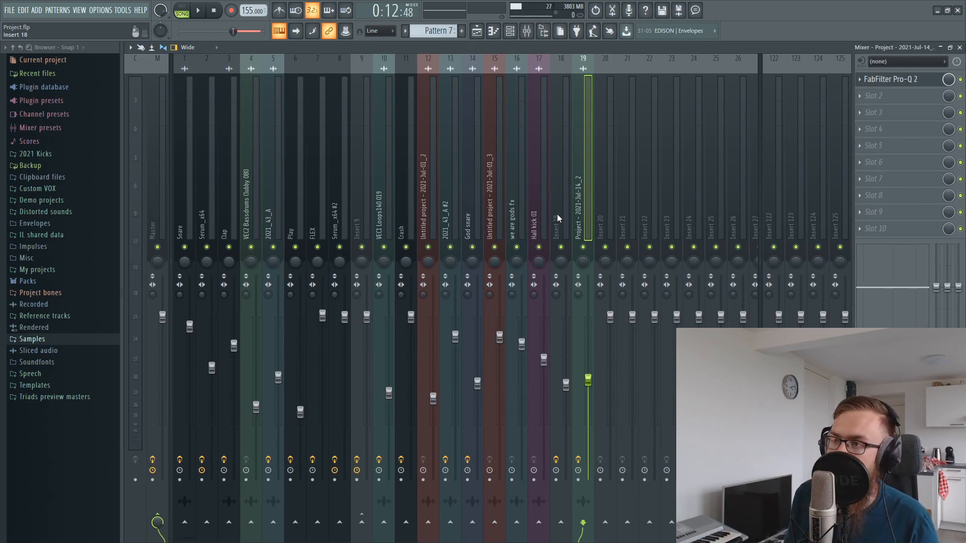
{"action": "left_click", "coordinate": [556, 195]}
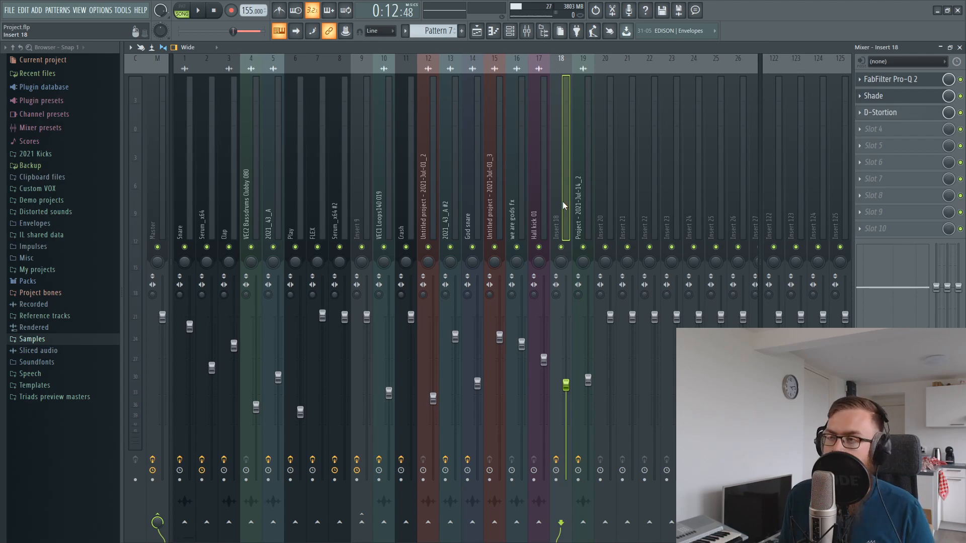
{"action": "right_click", "coordinate": [571, 184]}
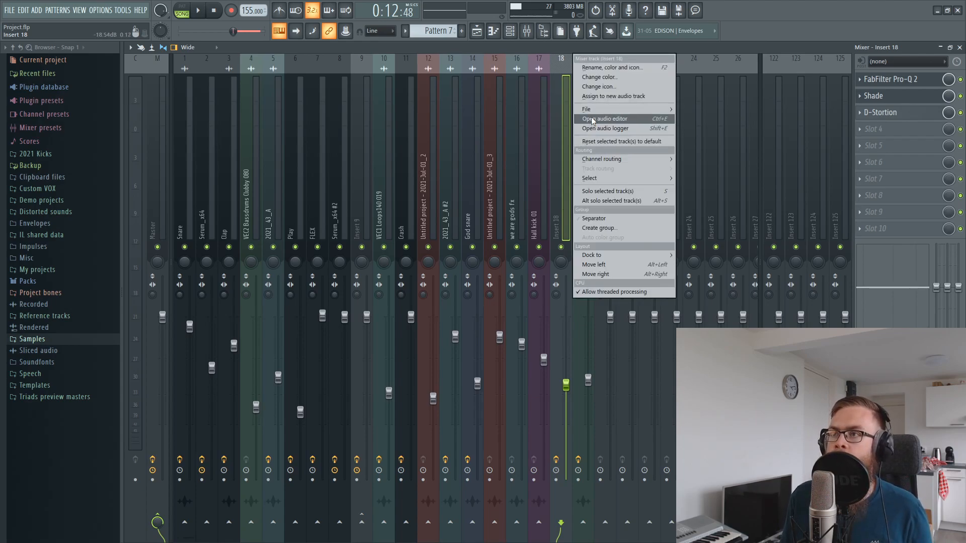
{"action": "mouse_move", "coordinate": [596, 110]}
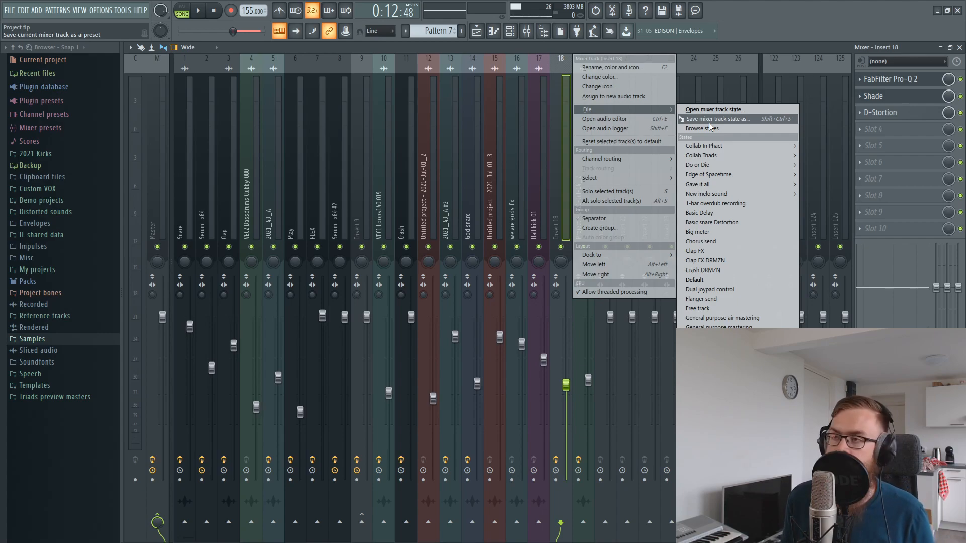
{"action": "left_click", "coordinate": [712, 53]}
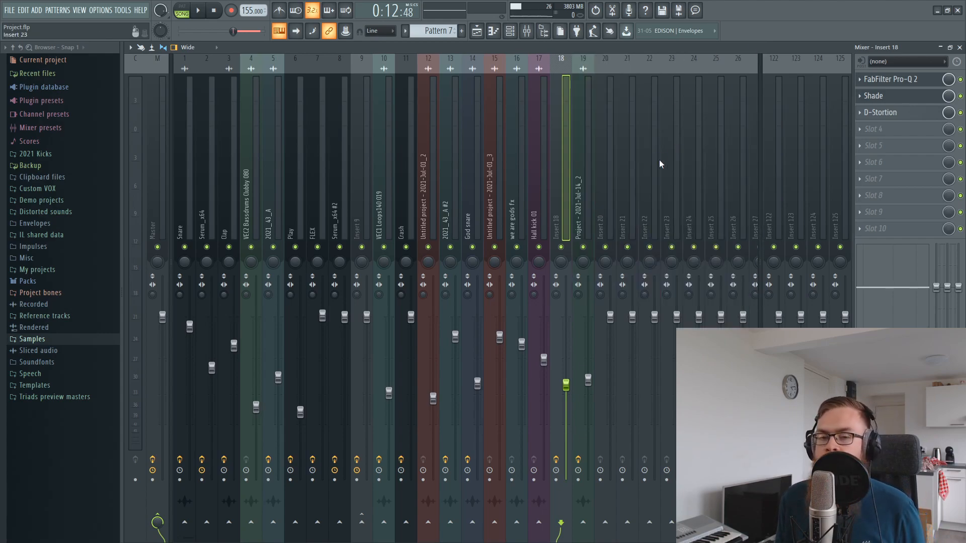
{"action": "left_click", "coordinate": [588, 174]}
{"action": "left_click", "coordinate": [876, 96]}
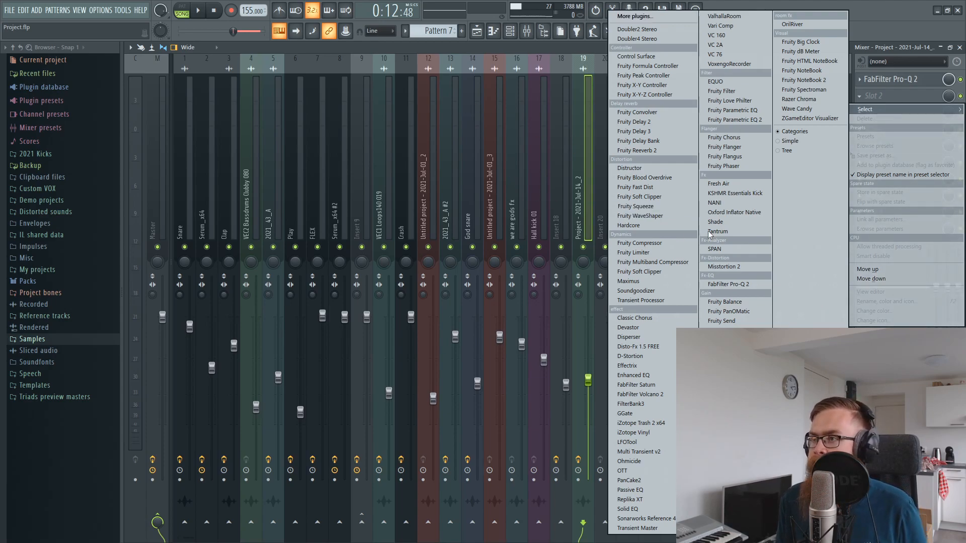
{"action": "left_click", "coordinate": [675, 251]}
Copy the mixer track state of Insert 122 onto Insert 20 and send the screech track to Insert 20
{"action": "right_click", "coordinate": [771, 184]}
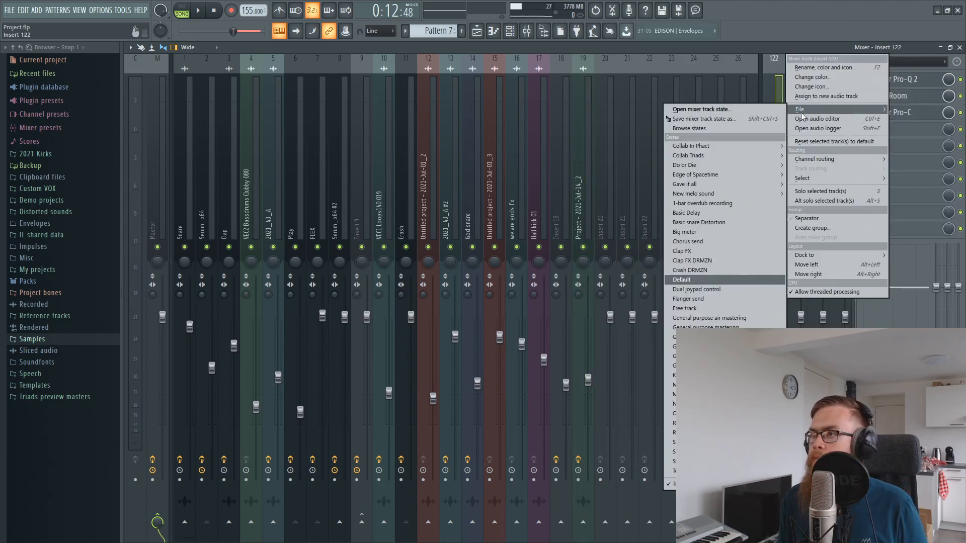
{"action": "left_click", "coordinate": [729, 126]}
{"action": "left_click_drag", "start_coordinate": [627, 215], "coordinate": [604, 198]}
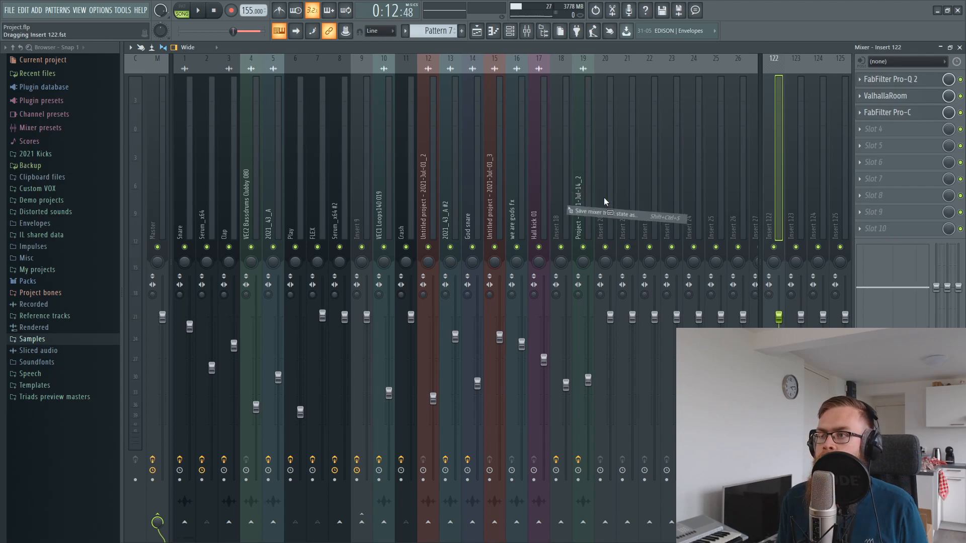
{"action": "left_click", "coordinate": [583, 179]}
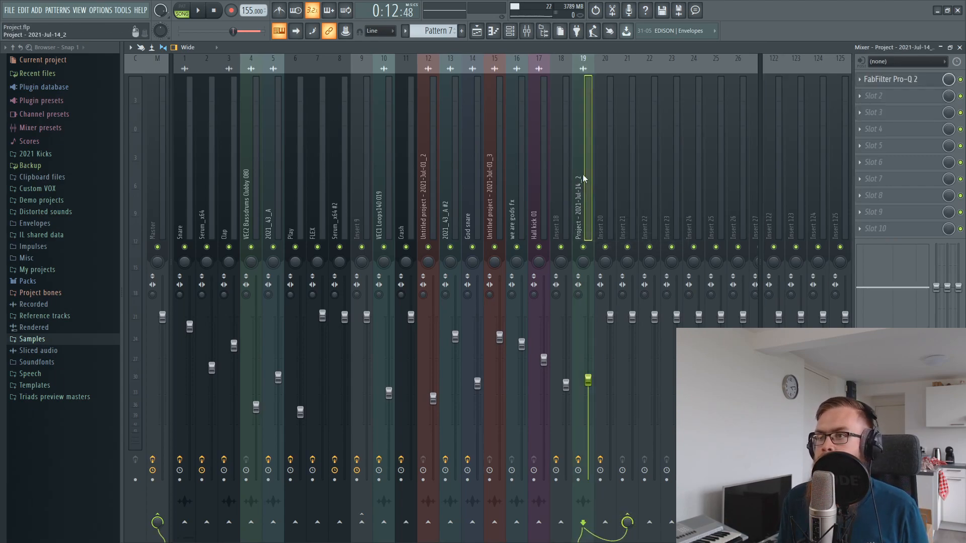
{"action": "left_click", "coordinate": [609, 160]}
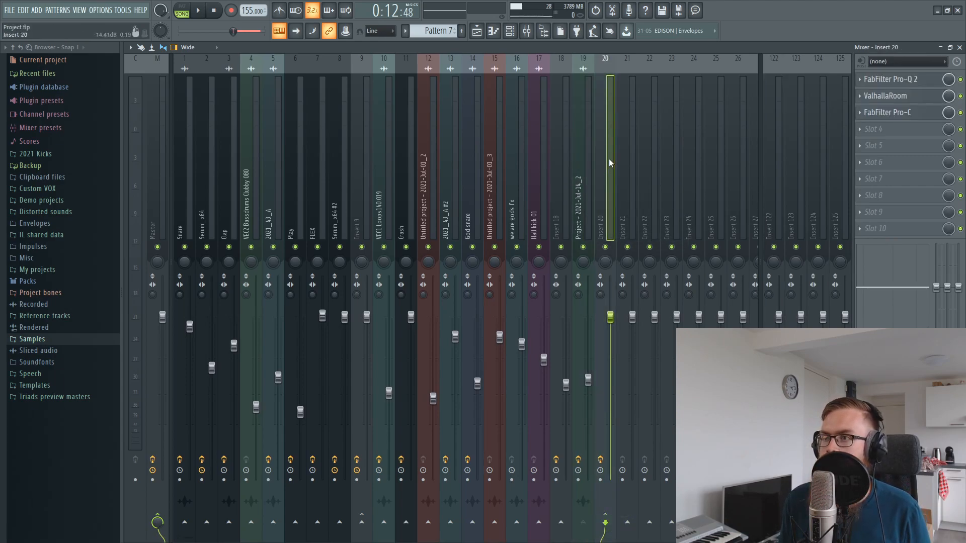
Check FabFilter Pro-C on Insert 20 and add a Fruity Limiter in effect slot 4
{"action": "left_click", "coordinate": [876, 116]}
{"action": "mouse_move", "coordinate": [635, 243]}
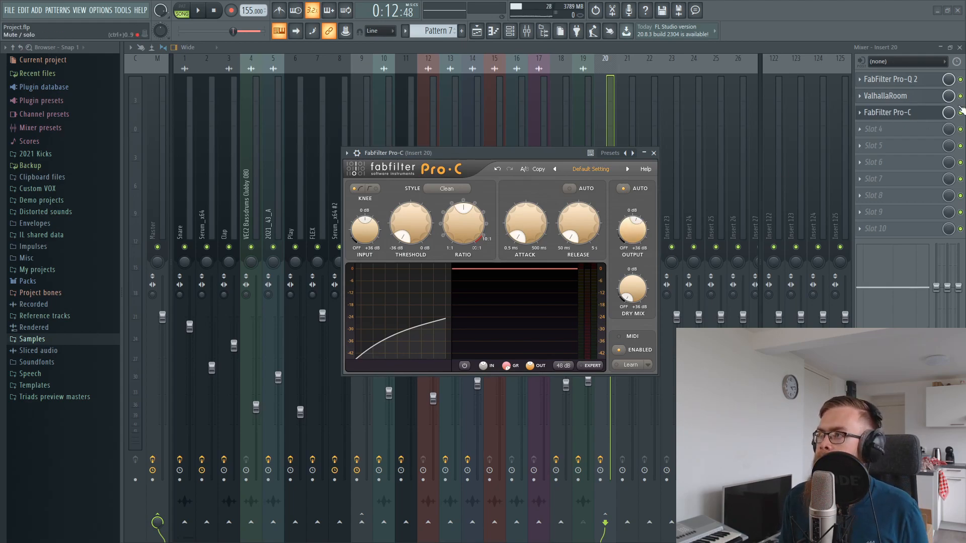
{"action": "left_click", "coordinate": [890, 134]}
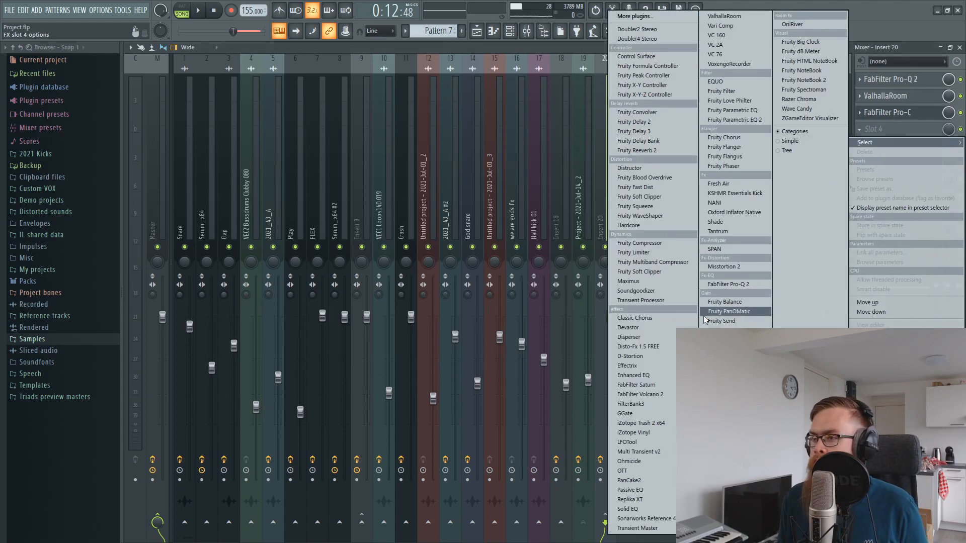
{"action": "left_click", "coordinate": [649, 253]}
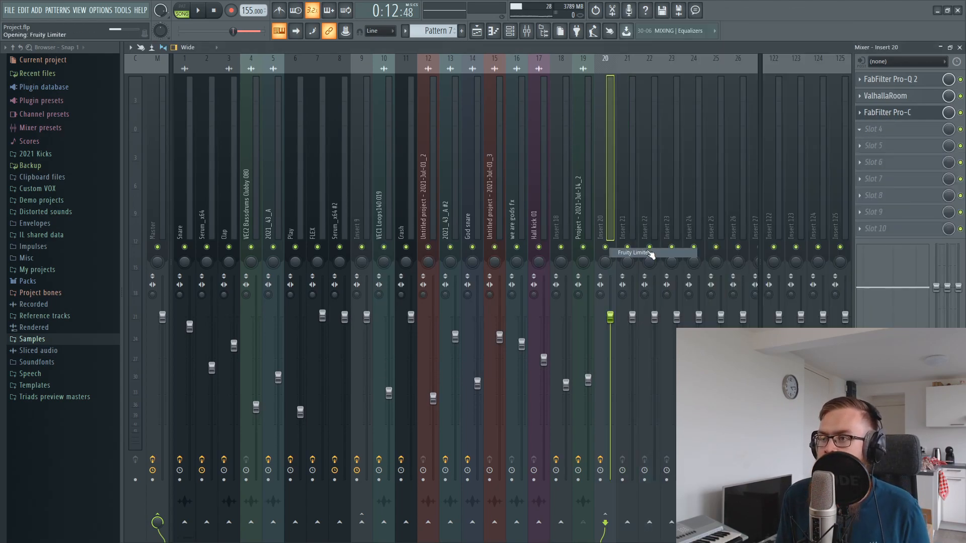
Switch the Fruity Limiter to compressor mode with sidechain input 1, lower its threshold and raise its knee
{"action": "left_click", "coordinate": [283, 309]}
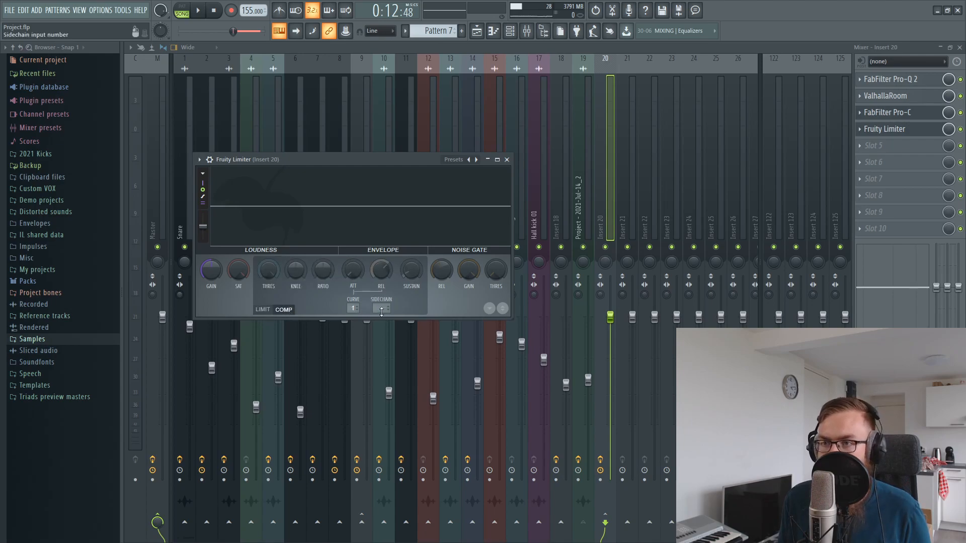
{"action": "left_click_drag", "start_coordinate": [265, 272], "coordinate": [265, 352]}
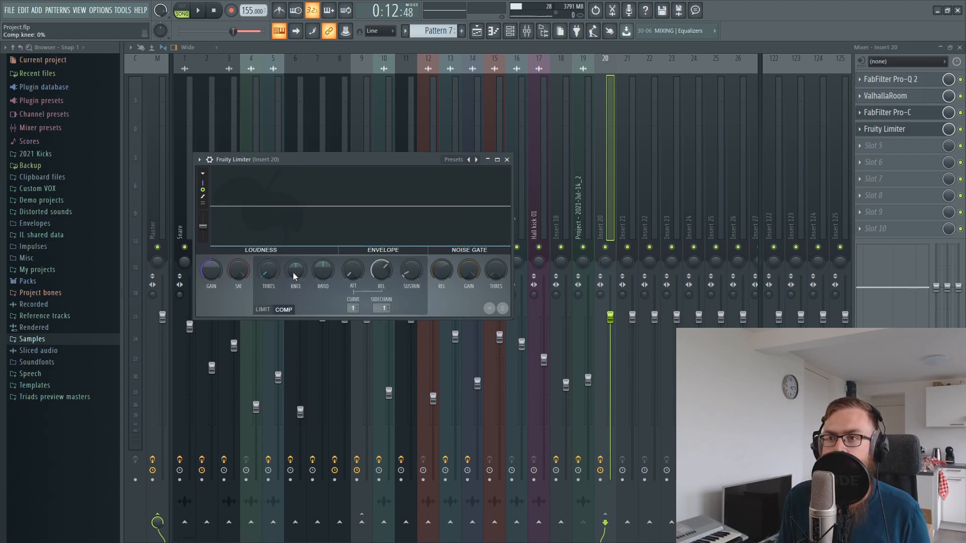
{"action": "left_click_drag", "start_coordinate": [293, 274], "coordinate": [294, 254]}
Play the transition with the sidechained reverb and raise the screech track's mixer fader slightly
{"action": "key", "text": "space"}
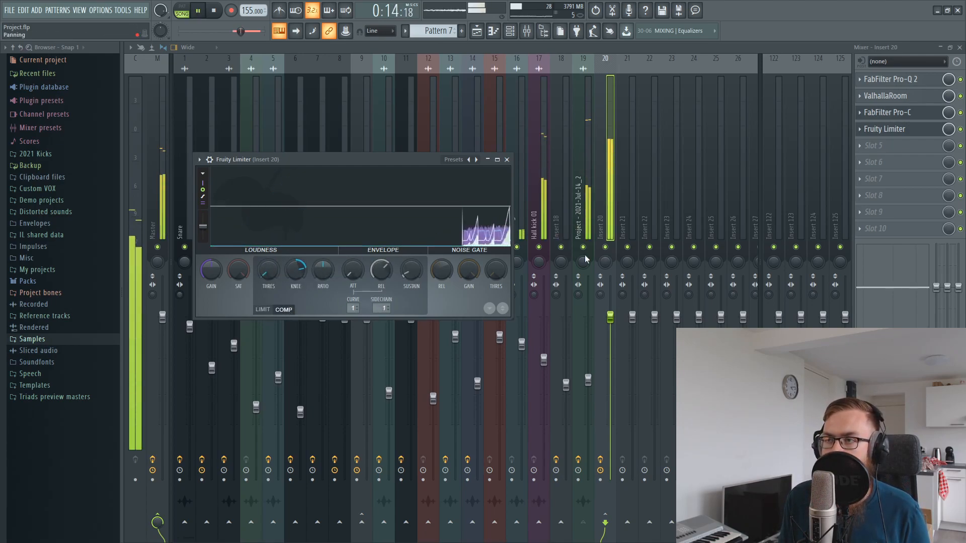
{"action": "left_click", "coordinate": [581, 438]}
{"action": "left_click_drag", "start_coordinate": [588, 380], "coordinate": [588, 374]}
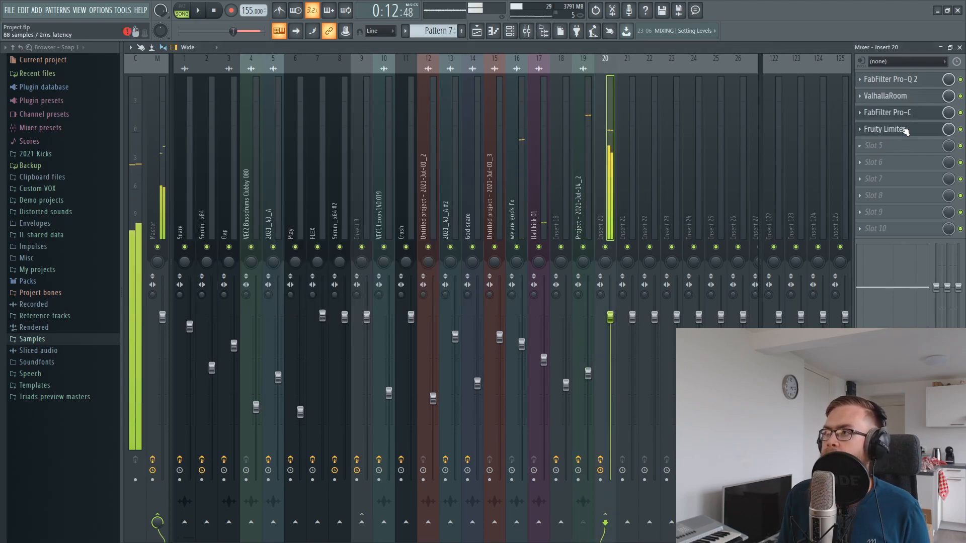
Raise the FabFilter Pro-C output level on Insert 20 to about +3.82 dB while checking the transition's playback
{"action": "left_click", "coordinate": [887, 112]}
{"action": "left_click", "coordinate": [887, 113]}
{"action": "left_click", "coordinate": [890, 113]}
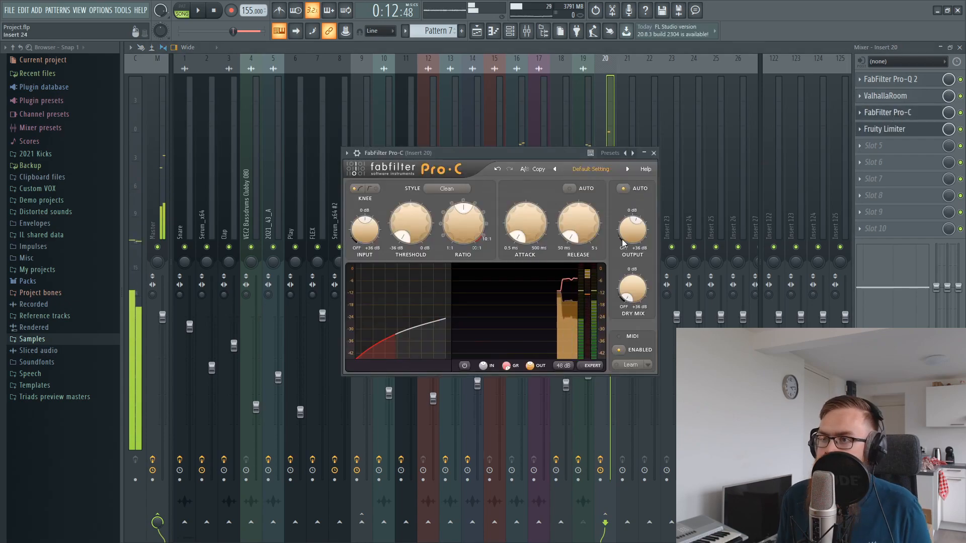
{"action": "left_click_drag", "start_coordinate": [640, 240], "coordinate": [637, 250]}
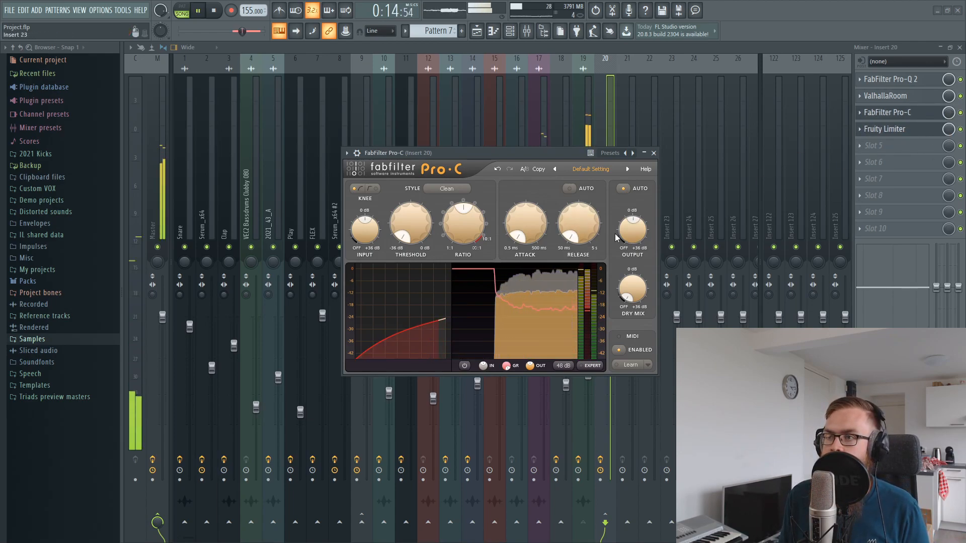
{"action": "key", "text": "space"}
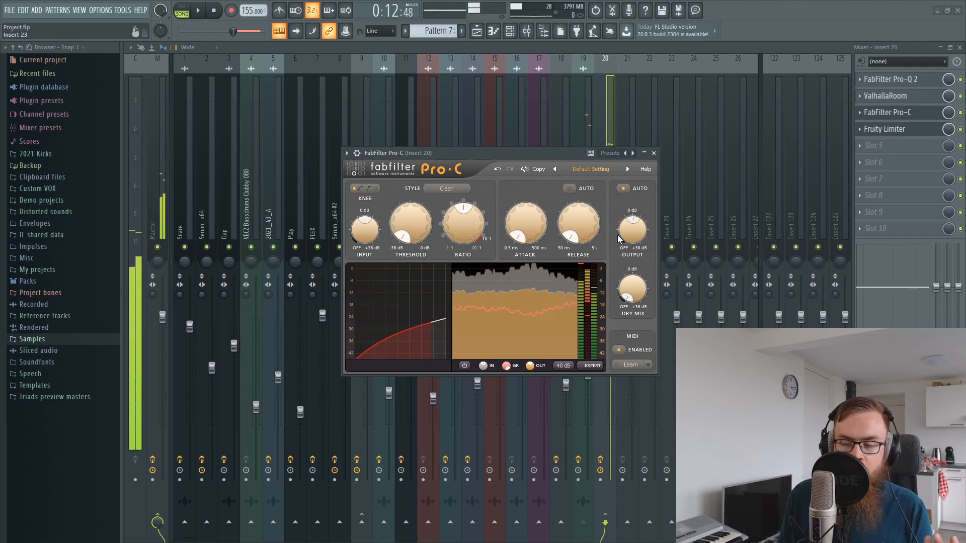
{"action": "left_click_drag", "start_coordinate": [633, 233], "coordinate": [633, 225]}
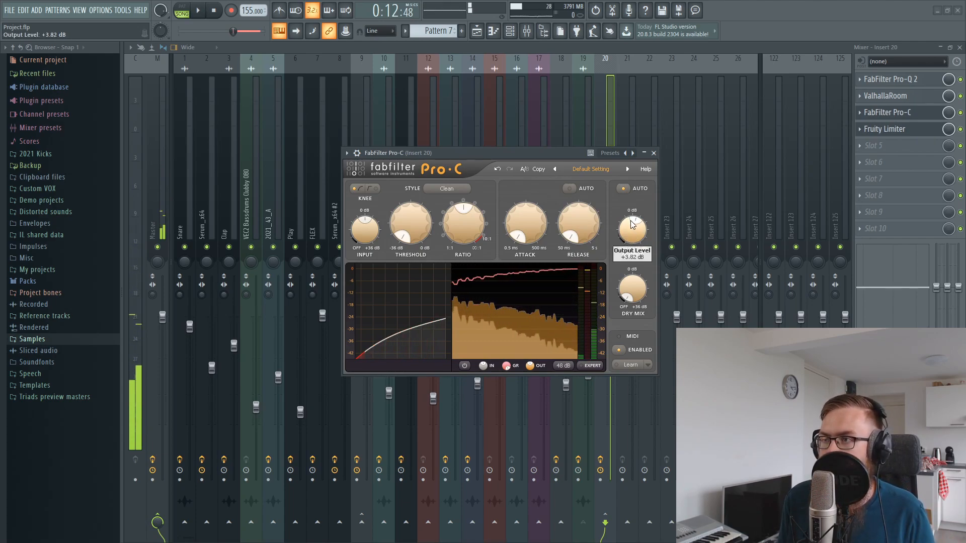
{"action": "left_click", "coordinate": [653, 153]}
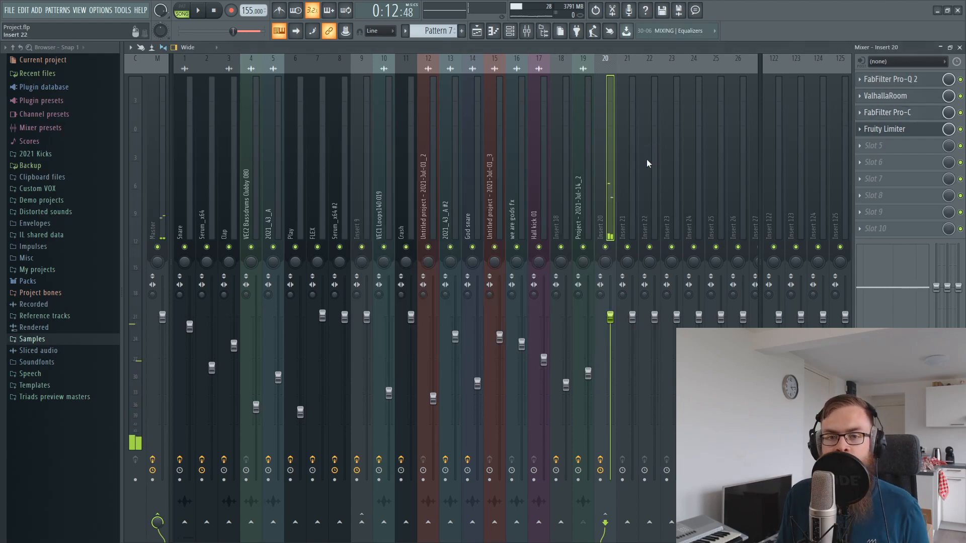
Play the transition and set the compressor threshold of Insert 20's Fruity Limiter to about -48.1 dB
{"action": "key", "text": "space"}
{"action": "left_click", "coordinate": [587, 188]}
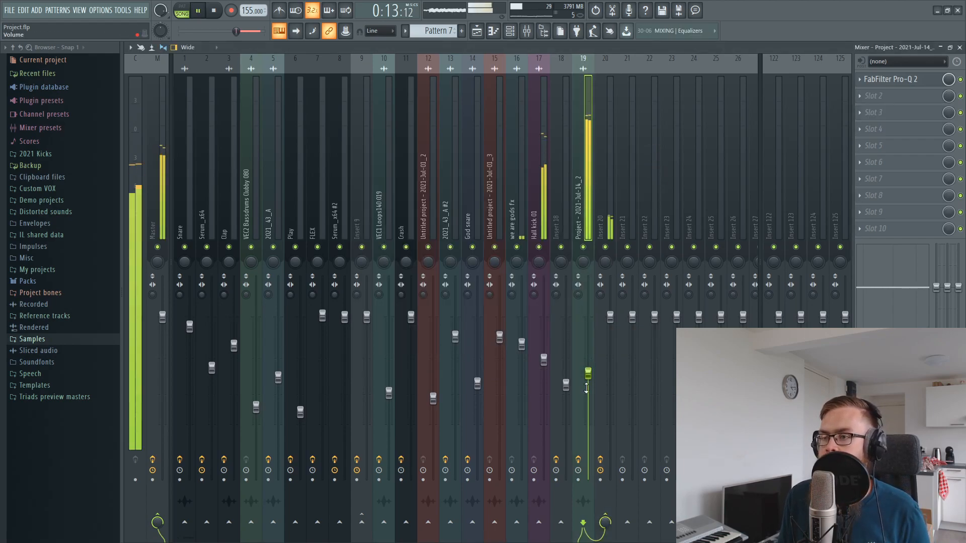
{"action": "left_click", "coordinate": [601, 163]}
{"action": "left_click", "coordinate": [885, 129]}
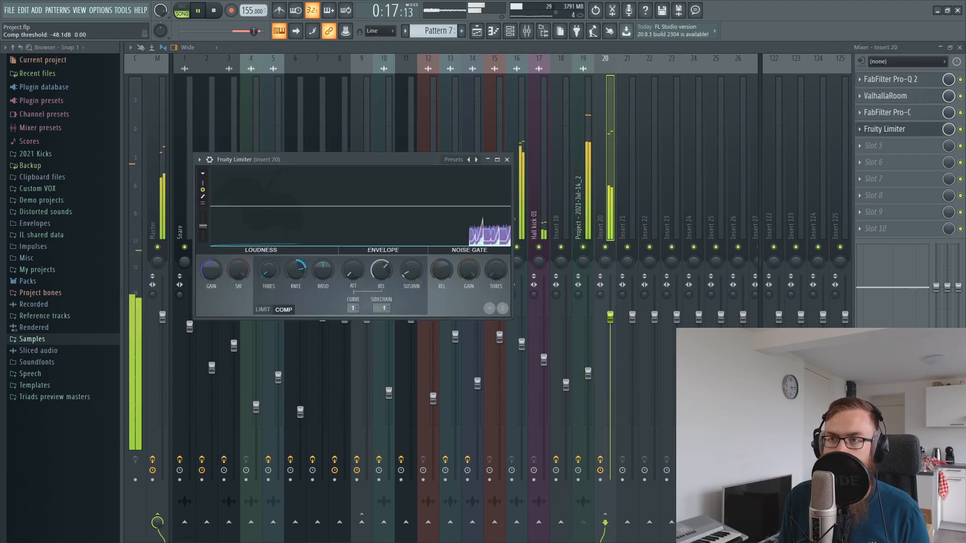
{"action": "key", "text": "space"}
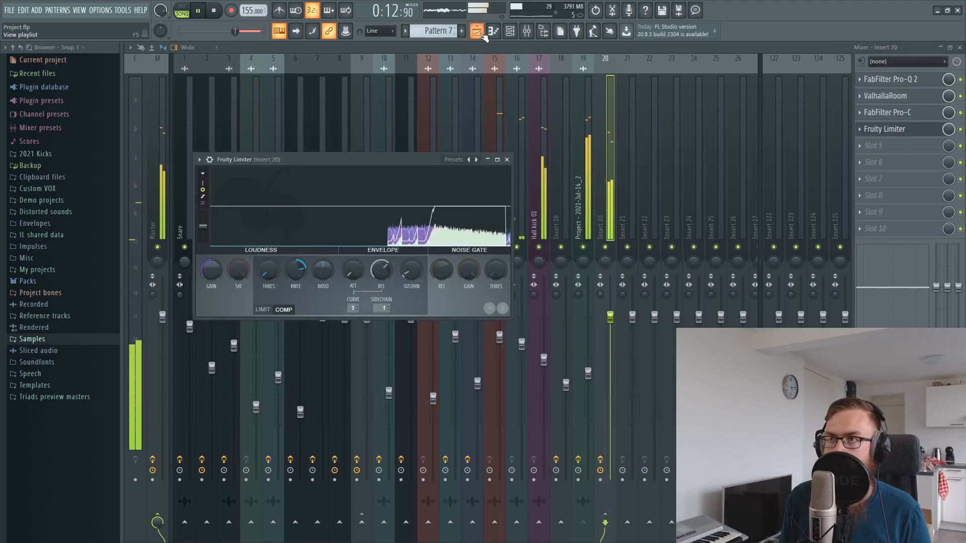
Copy four of the 2021_47_A kick clips on track 11 to bar 13 of the playlist
{"action": "key", "text": "F5"}
{"action": "scroll", "coordinate": [348, 69], "scroll_direction": "down", "scroll_amount": 3}
{"action": "scroll", "coordinate": [442, 202], "scroll_direction": "up", "scroll_amount": 5}
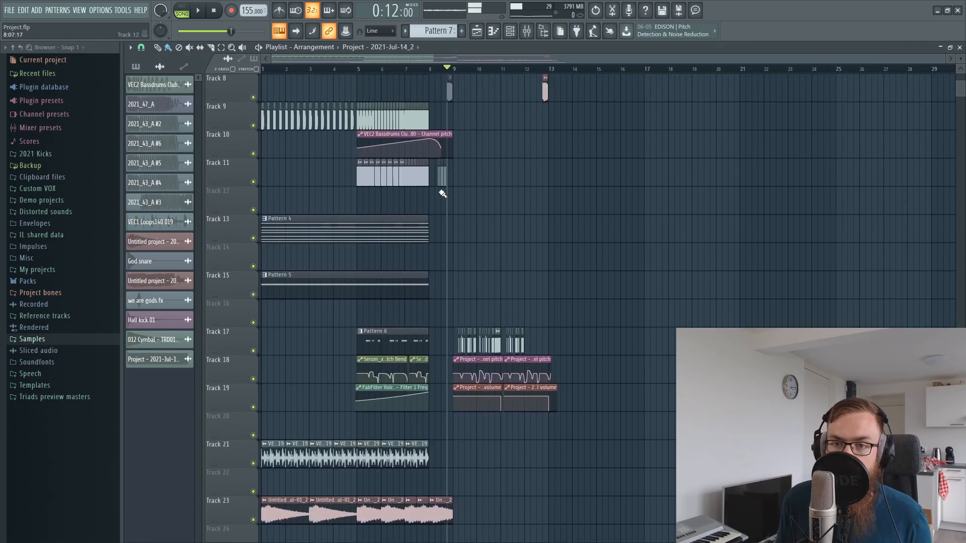
{"action": "mouse_move", "coordinate": [376, 318]}
{"action": "left_mouse_down"}
{"action": "mouse_move", "coordinate": [395, 326]}
{"action": "mouse_move", "coordinate": [347, 319]}
{"action": "mouse_move", "coordinate": [379, 319]}
{"action": "left_mouse_up"}
{"action": "left_click_drag", "start_coordinate": [378, 318], "coordinate": [581, 307]}
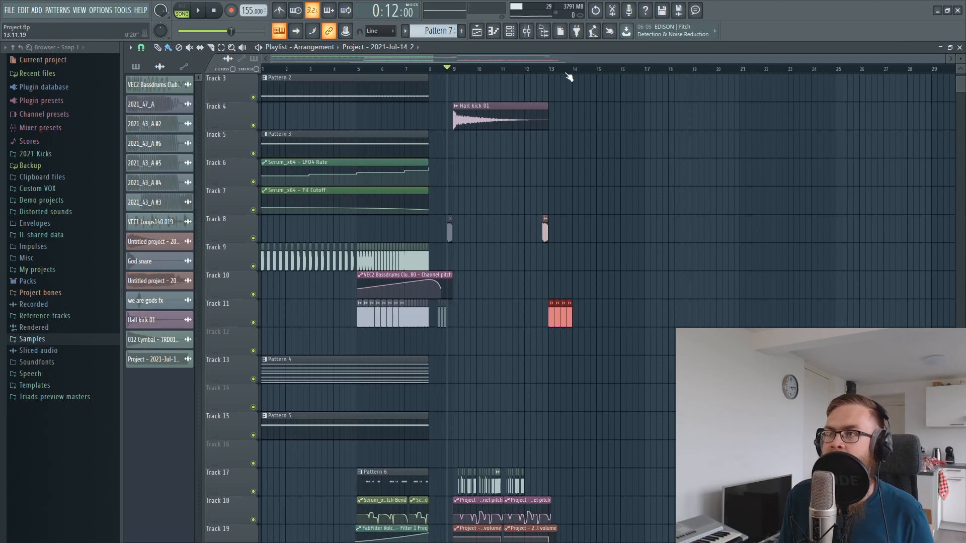
Duplicate the 2021_47_A kick clips on track 11 so they run from bar 13 to bar 17
{"action": "scroll", "coordinate": [569, 77], "scroll_direction": "up", "scroll_amount": 5}
{"action": "left_click_drag", "start_coordinate": [470, 312], "coordinate": [626, 307]}
{"action": "left_click_drag", "start_coordinate": [893, 270], "coordinate": [436, 355]}
{"action": "left_click_drag", "start_coordinate": [465, 310], "coordinate": [767, 317]}
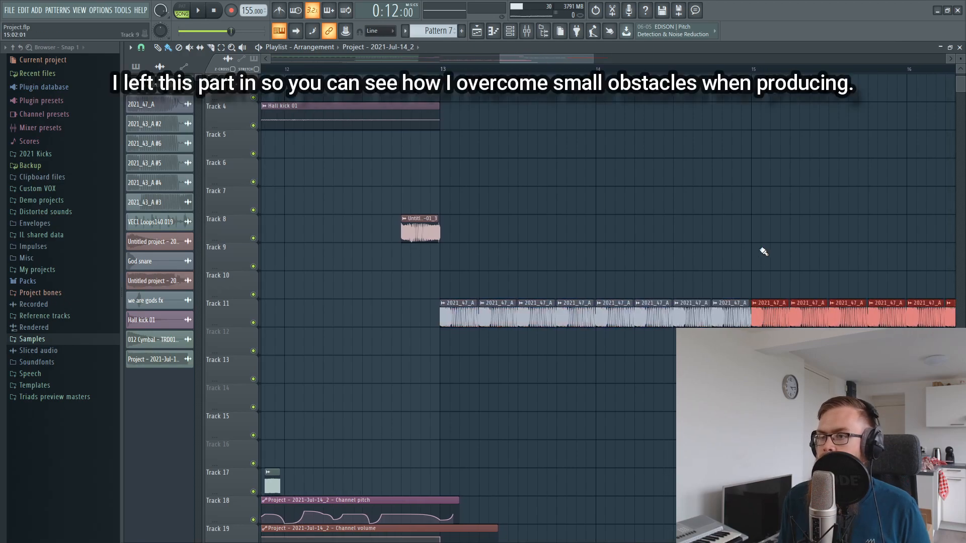
{"action": "left_click", "coordinate": [766, 261], "text": "ctrl"}
Create an automation clip over bars 12 to 14 for the mix level of FabFilter Pro-Q 2 on the 2021_43_A mixer track
{"action": "left_click_drag", "start_coordinate": [290, 72], "coordinate": [597, 131]}
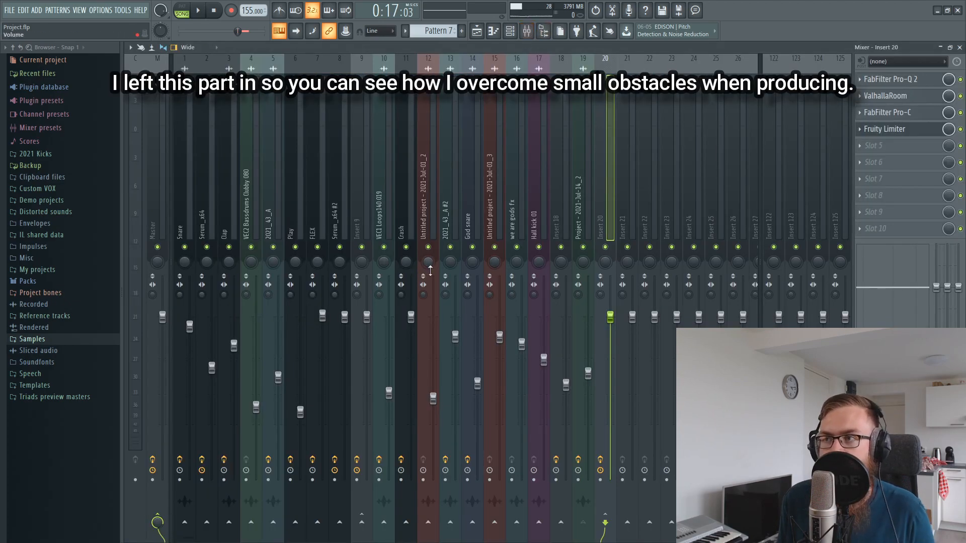
{"action": "left_click", "coordinate": [278, 217]}
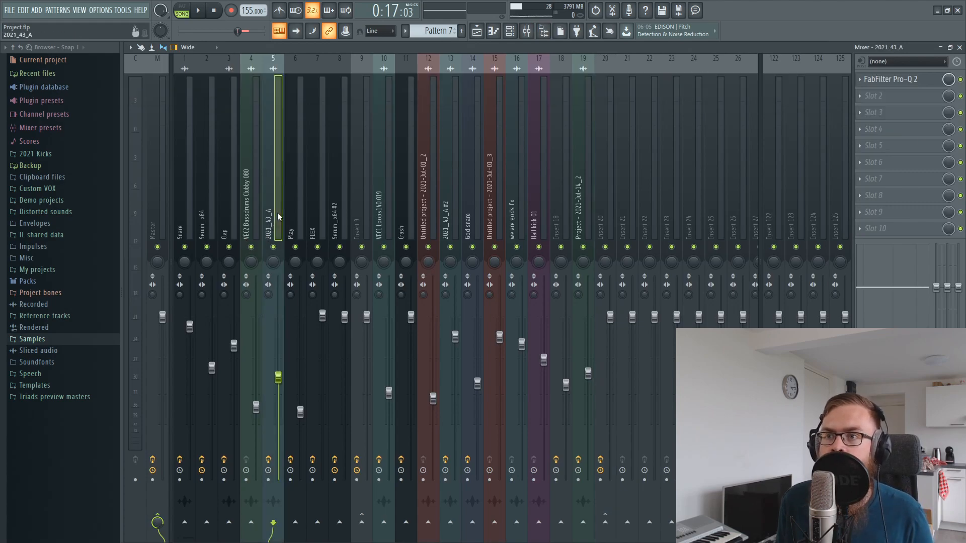
{"action": "left_click", "coordinate": [910, 83]}
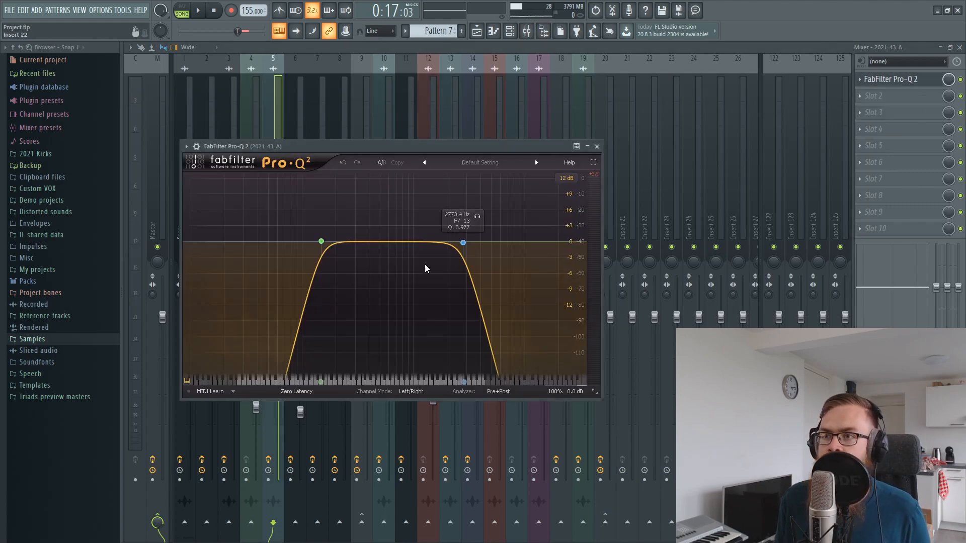
{"action": "right_click", "coordinate": [951, 87]}
{"action": "left_click", "coordinate": [928, 146]}
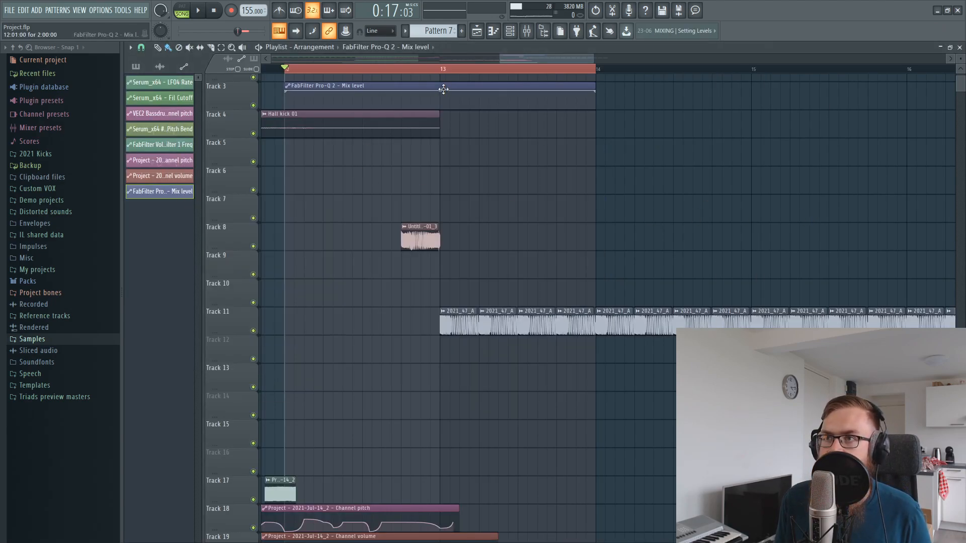
Move the Pro-Q 2 mix level clip to track 12 and shape it to drop from full to zero at bar 13
{"action": "left_click_drag", "start_coordinate": [444, 89], "coordinate": [435, 348]}
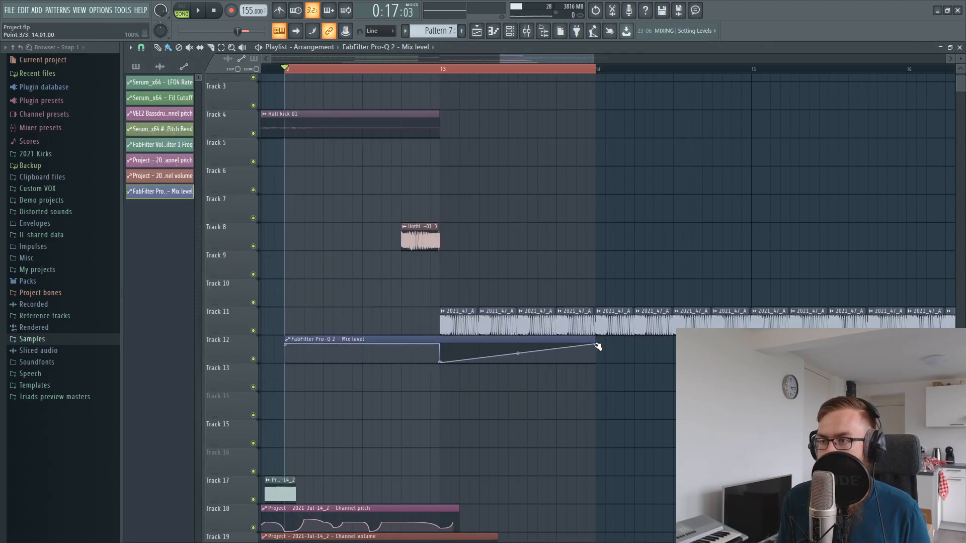
{"action": "left_click_drag", "start_coordinate": [596, 345], "coordinate": [598, 366]}
{"action": "key", "text": "space"}
{"action": "key", "text": "space"}
Play the kicks from bar 13 with the EQ automation and check the 2021_47_A channel settings
{"action": "scroll", "coordinate": [403, 151], "scroll_direction": "down", "scroll_amount": 3}
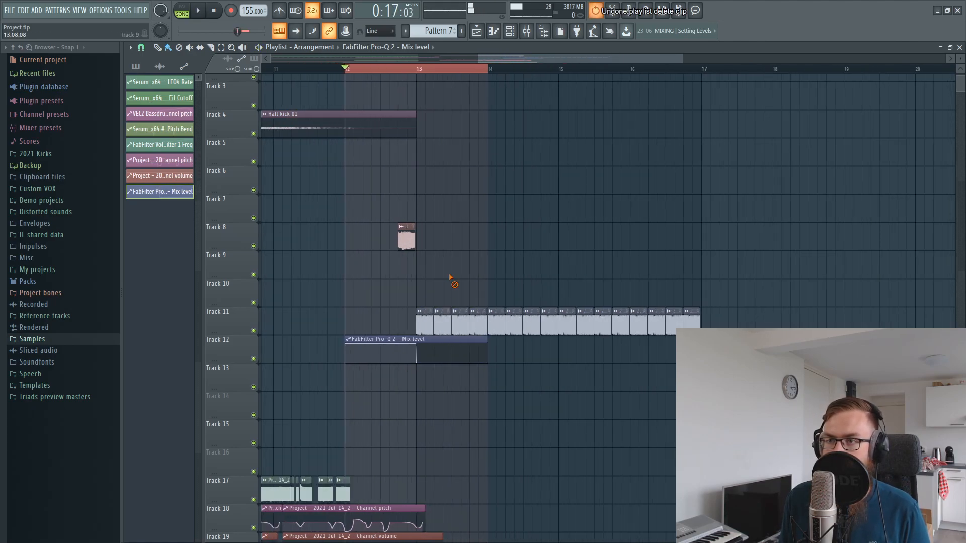
{"action": "scroll", "coordinate": [449, 274], "scroll_direction": "down", "scroll_amount": 4}
{"action": "key", "text": "space"}
{"action": "key", "text": "space"}
{"action": "double_click", "coordinate": [416, 210]}
{"action": "key", "text": "Escape"}
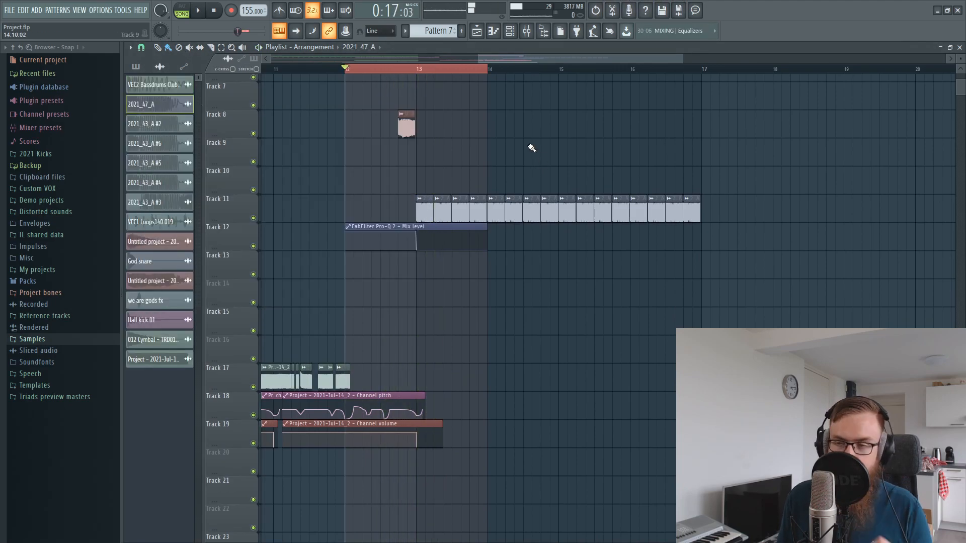
Reduce the repeated kicks on track 11 to a single 2021_47_A clip at bar 13 and make it unique
{"action": "scroll", "coordinate": [473, 65], "scroll_direction": "down", "scroll_amount": 2}
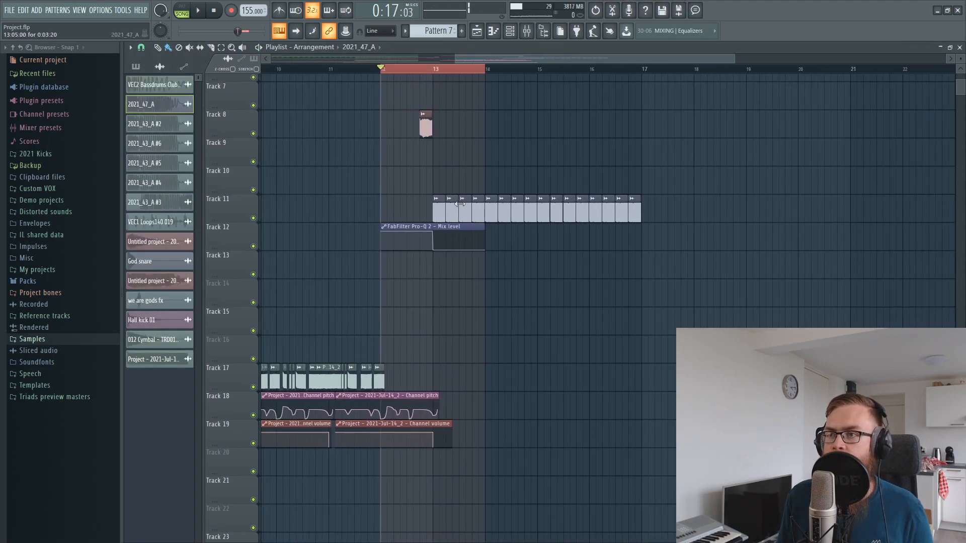
{"action": "key", "text": "ctrl+alt+z"}
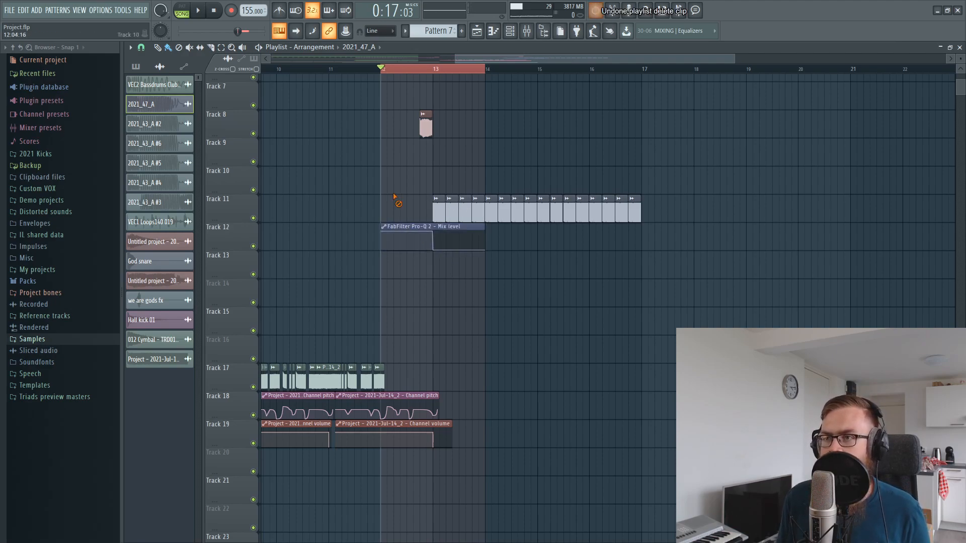
{"action": "key", "text": "ctrl+alt+z"}
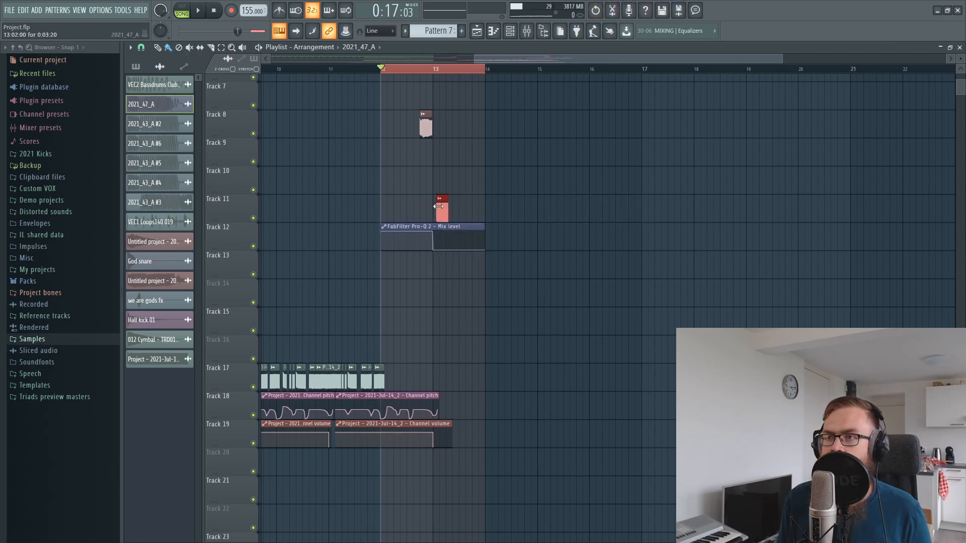
{"action": "right_click", "coordinate": [438, 203]}
{"action": "left_click", "coordinate": [458, 274]}
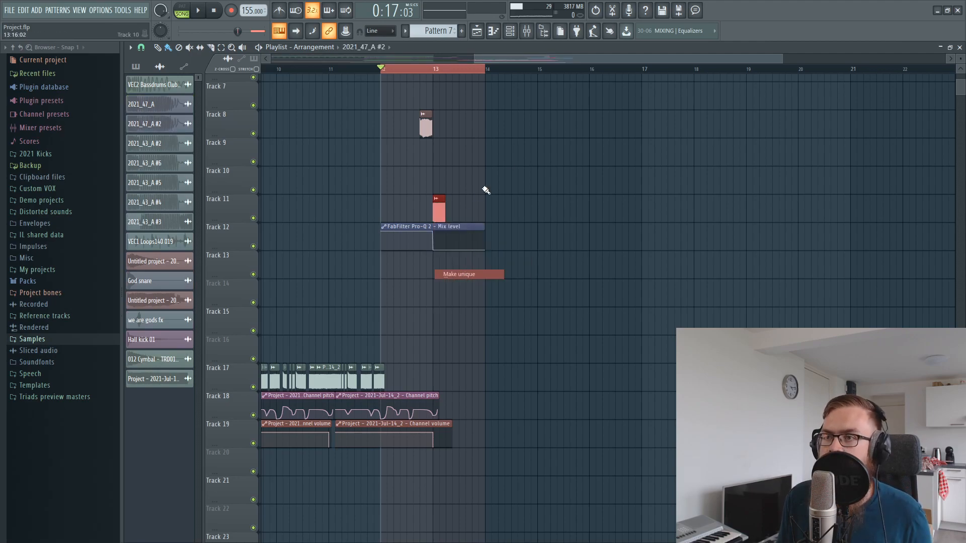
Route the 2021_47_A #2 channel to free mixer track 21 and compare it with the 2021_43_A track's effects
{"action": "double_click", "coordinate": [443, 209]}
{"action": "key", "text": "ctrl+l"}
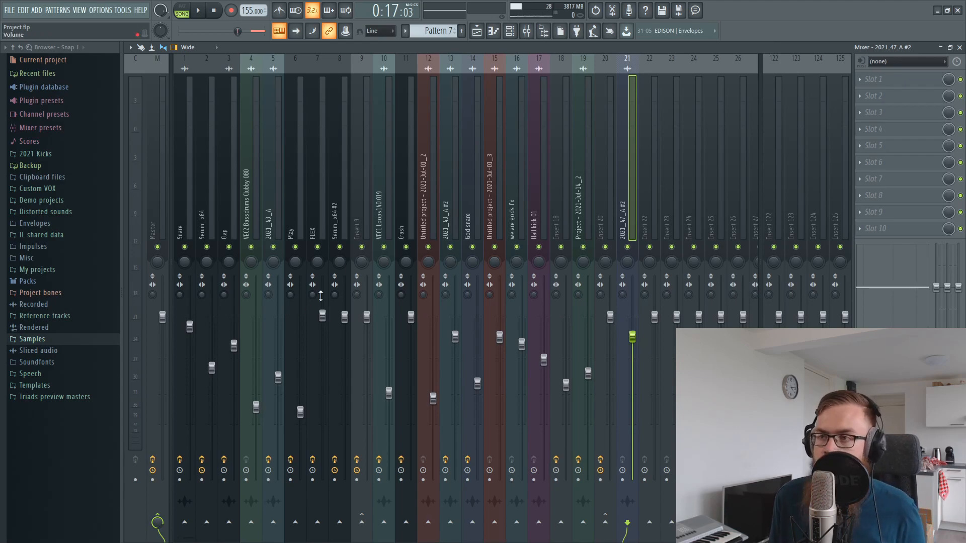
{"action": "left_click", "coordinate": [276, 204]}
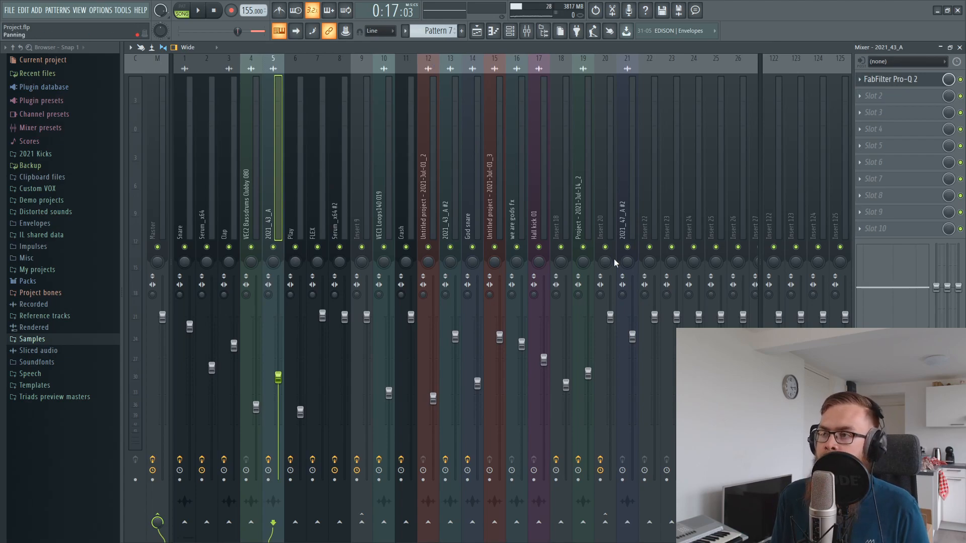
Raise the fader of the 2021_47_A #2 mixer track to about 98% while playing the kick at bar 13
{"action": "key", "text": "space"}
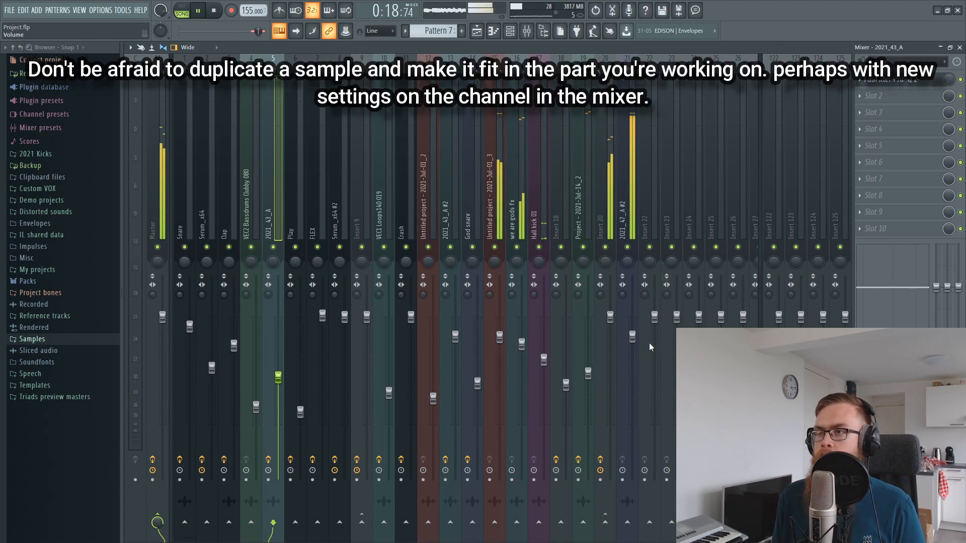
{"action": "left_click_drag", "start_coordinate": [634, 337], "coordinate": [634, 328]}
{"action": "key", "text": "space"}
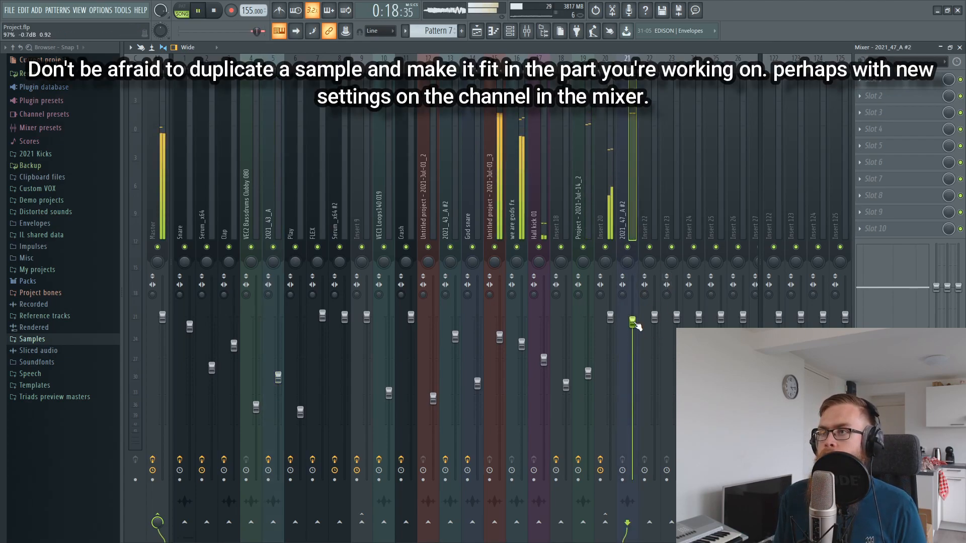
{"action": "key", "text": "space"}
{"action": "left_click_drag", "start_coordinate": [633, 322], "coordinate": [633, 320]}
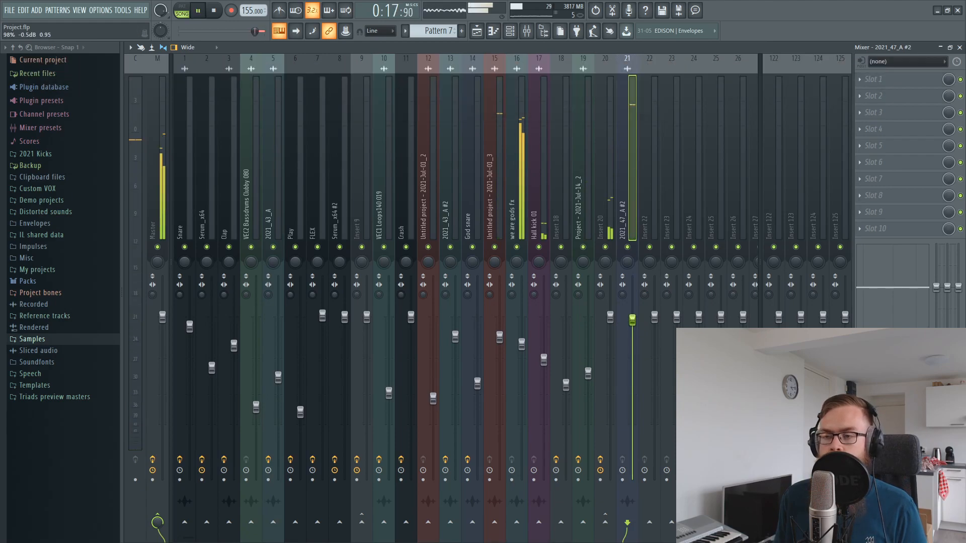
{"action": "key", "text": "space"}
Copy the Untitled project - 2021-Jul-01_2 clips on track 23 so they also cover bars 9 to 13
{"action": "left_click", "coordinate": [481, 33]}
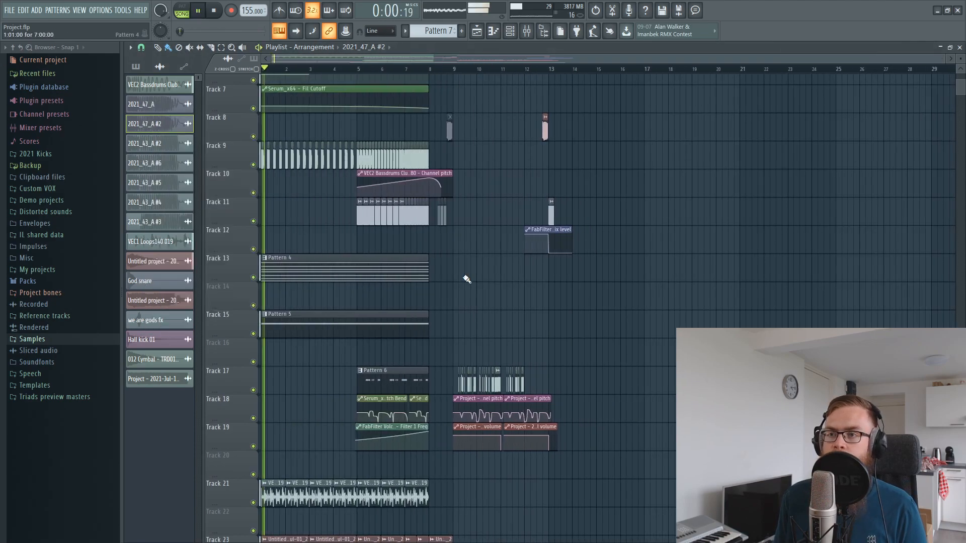
{"action": "scroll", "coordinate": [473, 282], "scroll_direction": "down", "scroll_amount": 12}
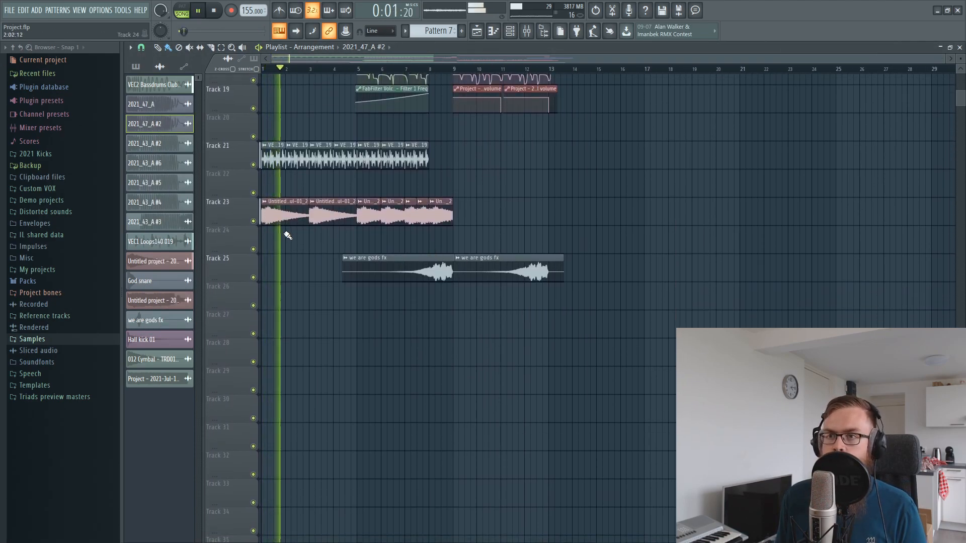
{"action": "left_click", "coordinate": [295, 218]}
{"action": "left_click", "coordinate": [487, 221]}
{"action": "left_click_drag", "start_coordinate": [487, 220], "coordinate": [415, 201]}
{"action": "key", "text": "ctrl+b"}
{"action": "left_click", "coordinate": [682, 209]}
Play the arrangement past bar 13 and review the playlist tracks around the transition
{"action": "scroll", "coordinate": [615, 237], "scroll_direction": "up", "scroll_amount": 4}
{"action": "scroll", "coordinate": [615, 237], "scroll_direction": "down", "scroll_amount": 2}
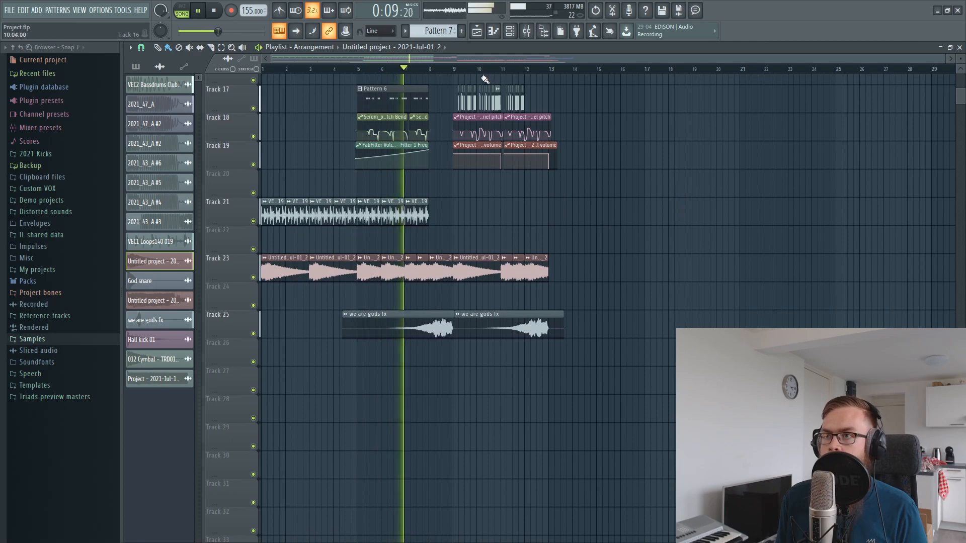
{"action": "scroll", "coordinate": [485, 75], "scroll_direction": "up", "scroll_amount": 3}
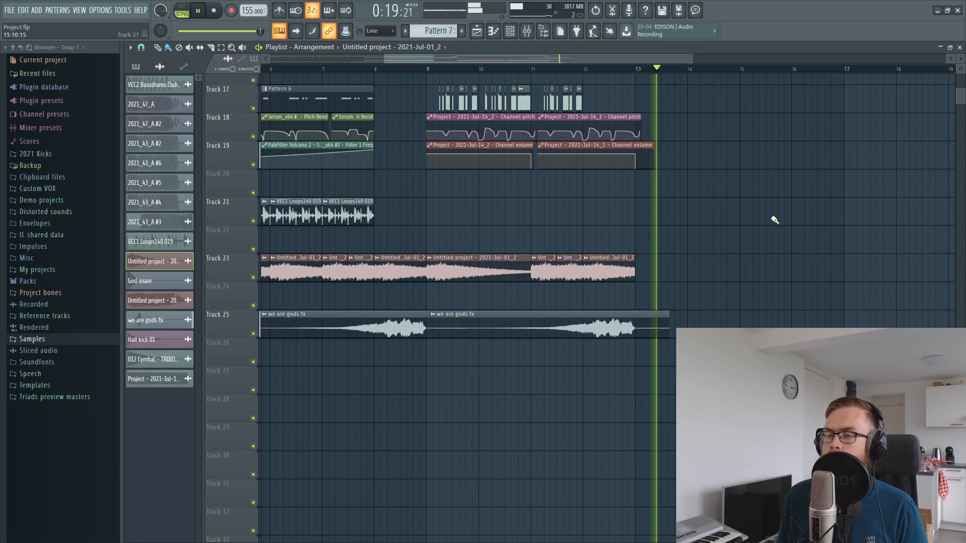
{"action": "key", "text": "space"}
{"action": "scroll", "coordinate": [744, 188], "scroll_direction": "up", "scroll_amount": 4}
{"action": "scroll", "coordinate": [699, 172], "scroll_direction": "up", "scroll_amount": 3}
{"action": "scroll", "coordinate": [651, 189], "scroll_direction": "up", "scroll_amount": 2}
{"action": "scroll", "coordinate": [615, 254], "scroll_direction": "down", "scroll_amount": 2}
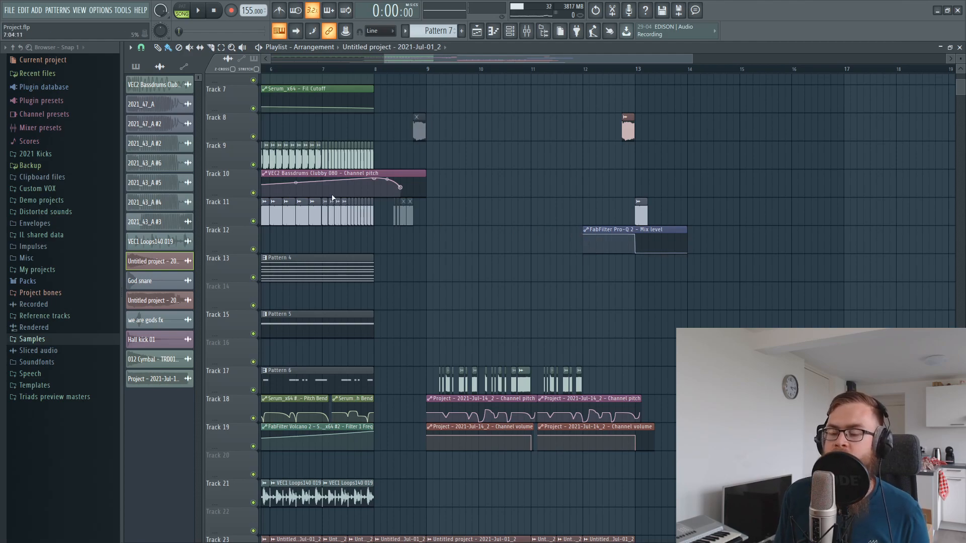
{"action": "scroll", "coordinate": [392, 213], "scroll_direction": "up", "scroll_amount": 5}
{"action": "scroll", "coordinate": [405, 224], "scroll_direction": "down", "scroll_amount": 3}
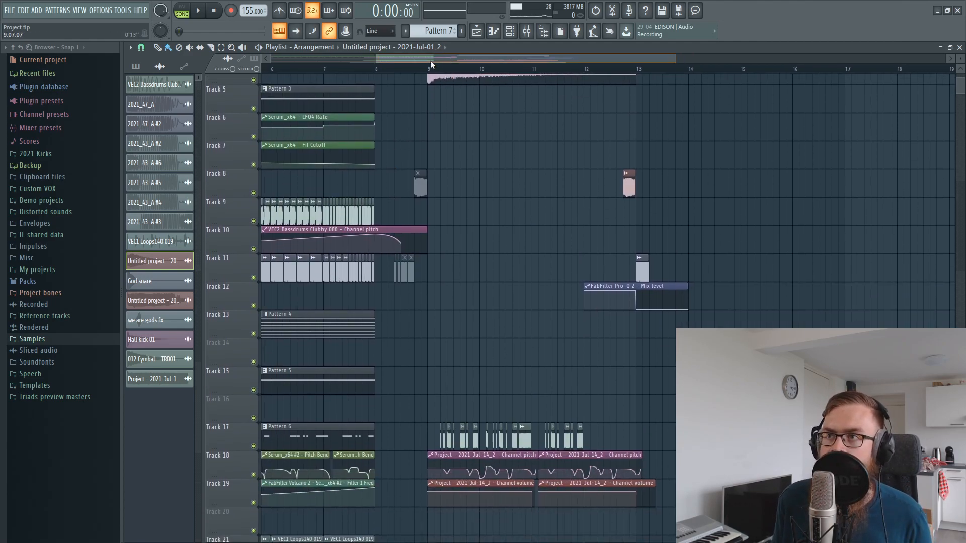
Review the playlist from its start and play the transition from the Hall kick 01 clip at bar 9
{"action": "left_click_drag", "start_coordinate": [439, 58], "coordinate": [322, 59]}
{"action": "left_click_drag", "start_coordinate": [567, 438], "coordinate": [606, 429]}
{"action": "left_click", "coordinate": [746, 321], "text": "ctrl"}
{"action": "scroll", "coordinate": [747, 317], "scroll_direction": "up", "scroll_amount": 4}
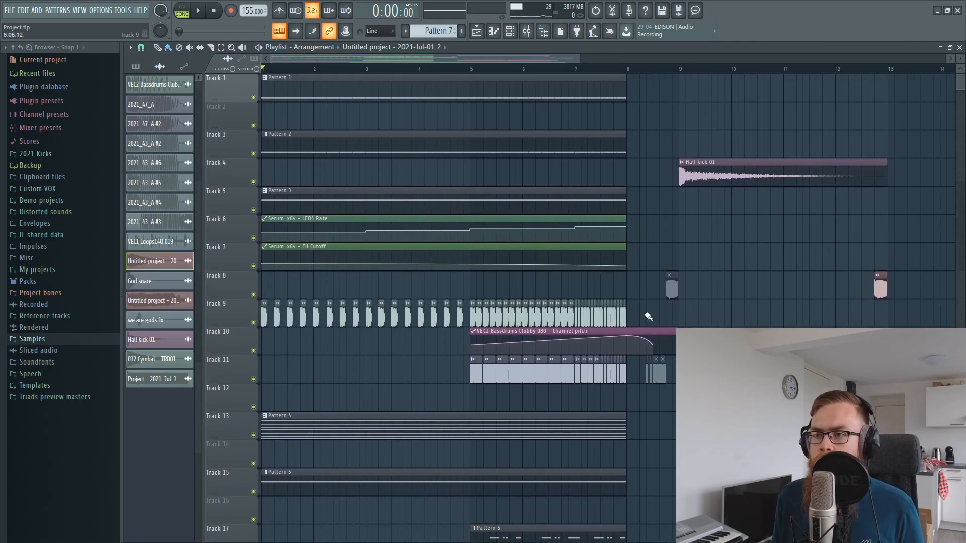
{"action": "scroll", "coordinate": [669, 317], "scroll_direction": "down", "scroll_amount": 3}
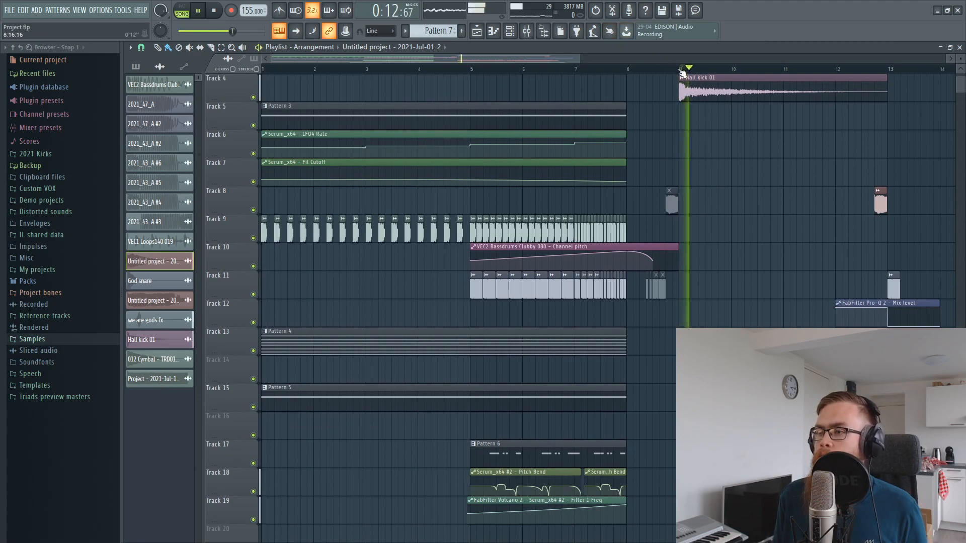
Play the transition over bars 9 to 13 and review the clips on the upper and lower playlist tracks
{"action": "scroll", "coordinate": [736, 186], "scroll_direction": "down", "scroll_amount": 6}
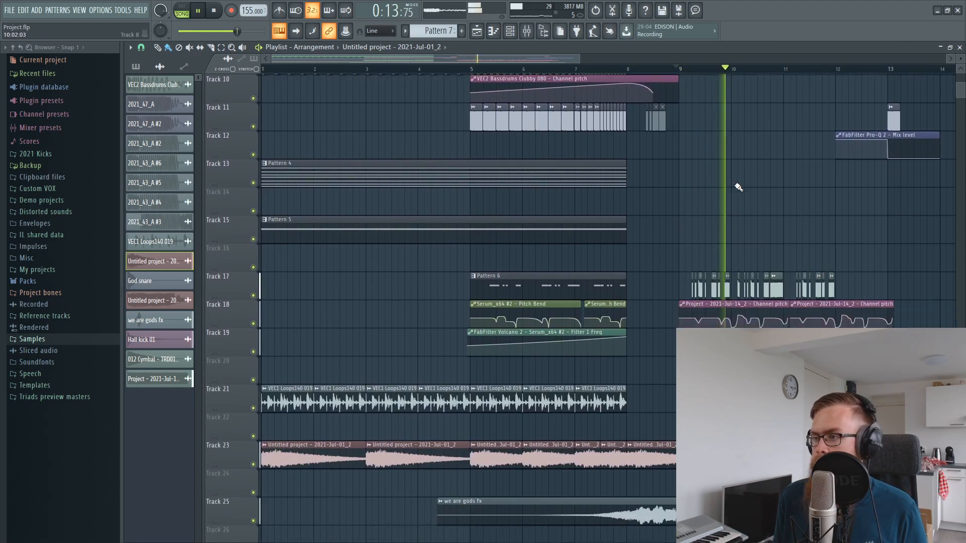
{"action": "scroll", "coordinate": [738, 187], "scroll_direction": "down", "scroll_amount": 3}
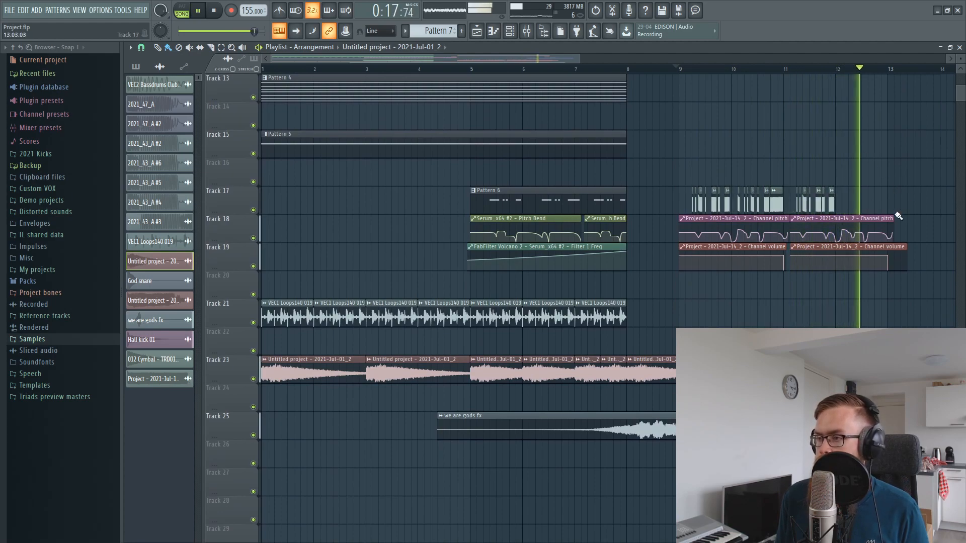
{"action": "key", "text": "space"}
{"action": "scroll", "coordinate": [723, 221], "scroll_direction": "up", "scroll_amount": 6}
{"action": "scroll", "coordinate": [723, 220], "scroll_direction": "up", "scroll_amount": 3}
{"action": "key", "text": "space"}
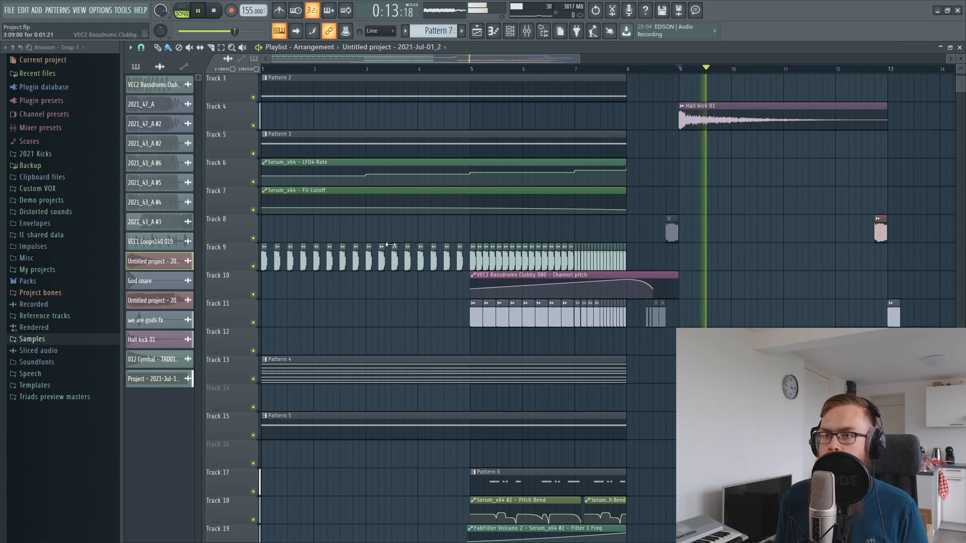
Place eight copies of the VEC2 Bassdrums Clubby kick clip on track 9, filling bar 11 up to bar 12
{"action": "key", "text": "space"}
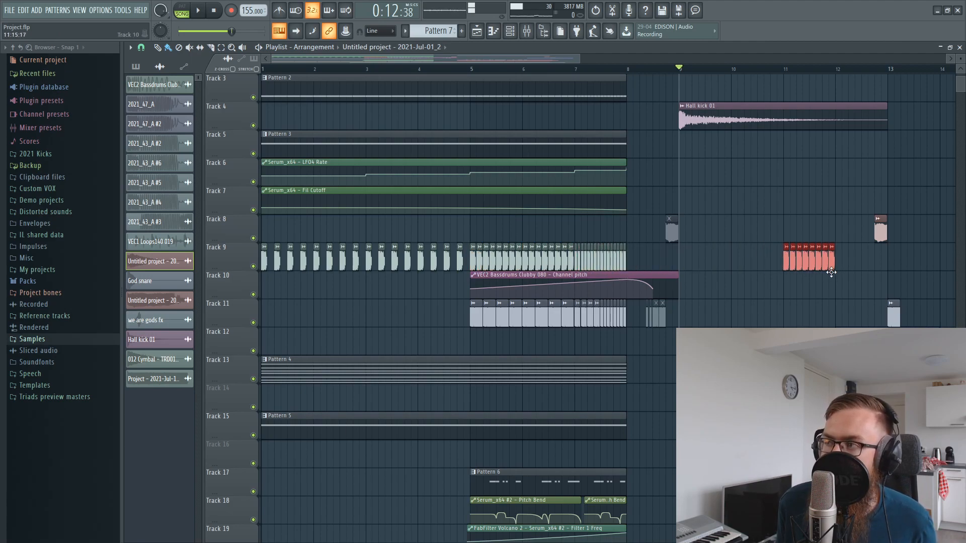
{"action": "scroll", "coordinate": [792, 75], "scroll_direction": "up", "scroll_amount": 5}
{"action": "left_click", "coordinate": [759, 71]}
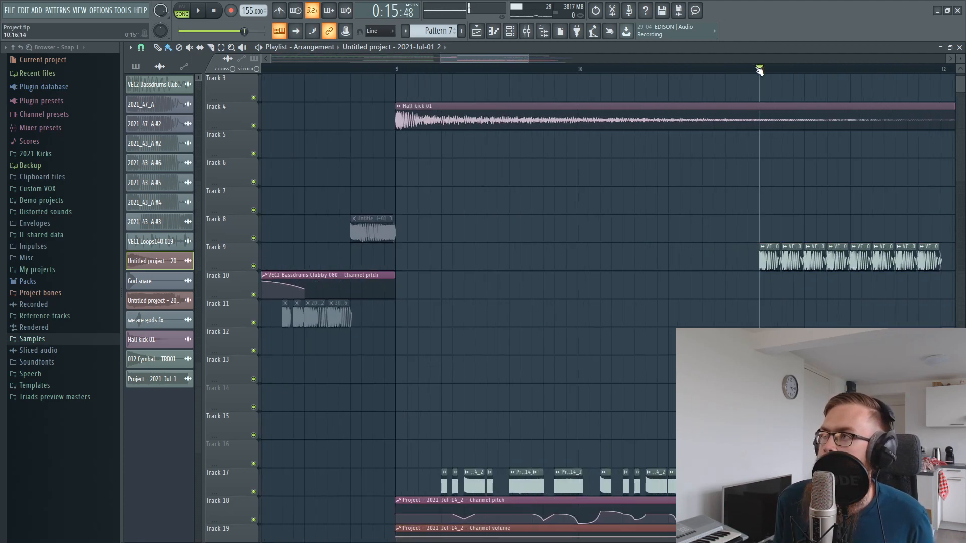
{"action": "scroll", "coordinate": [759, 71], "scroll_direction": "down", "scroll_amount": 5}
{"action": "scroll", "coordinate": [619, 222], "scroll_direction": "down", "scroll_amount": 2}
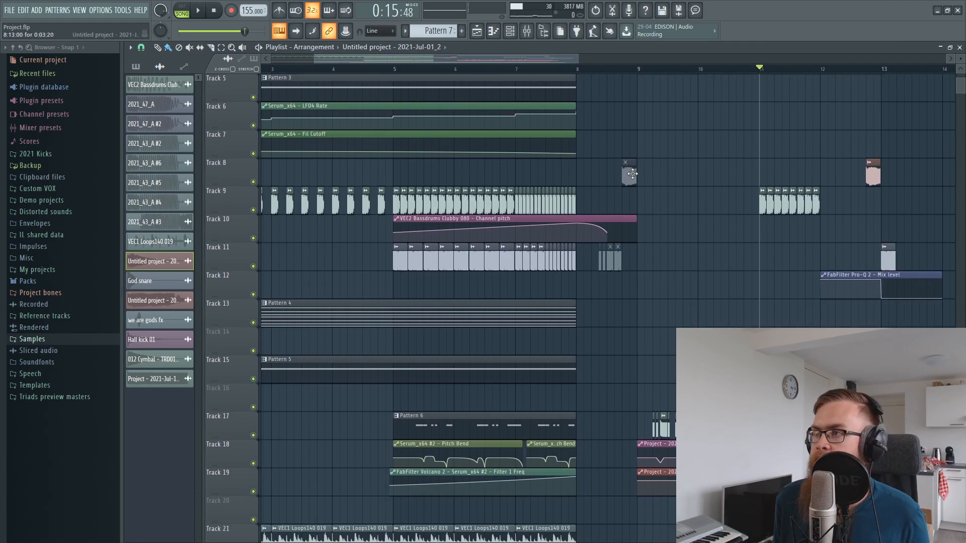
Replace the kick clips on track 9 between bars 11 and 12 with a denser roll of shorter clips and play it
{"action": "key", "text": "space"}
{"action": "key", "text": "space"}
{"action": "scroll", "coordinate": [794, 76], "scroll_direction": "up", "scroll_amount": 4}
{"action": "left_click_drag", "start_coordinate": [885, 259], "coordinate": [650, 205]}
{"action": "left_click", "coordinate": [686, 151]}
{"action": "key", "text": "space"}
{"action": "scroll", "coordinate": [668, 77], "scroll_direction": "down", "scroll_amount": 4}
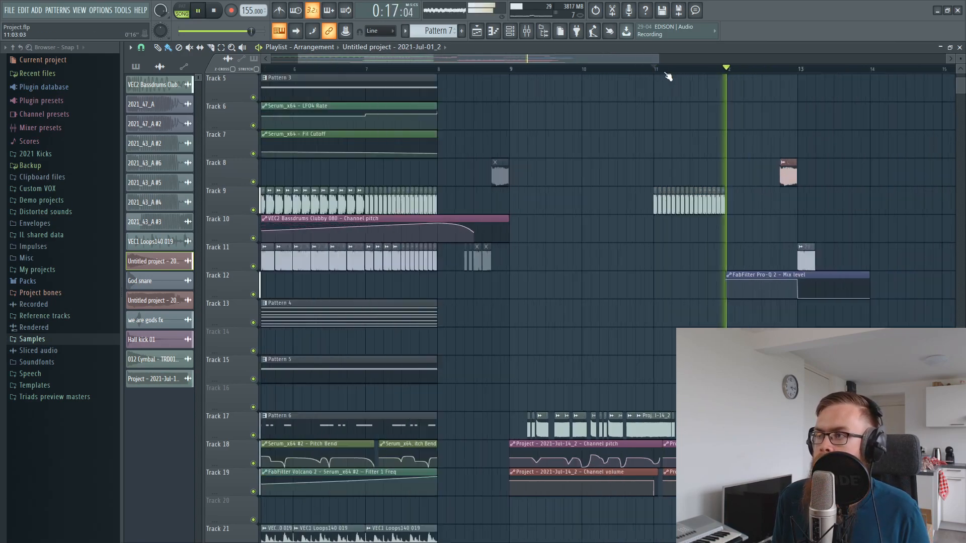
Copy the Pattern 1 and Pattern 2 clips on tracks 1 and 3 so the copies span only bars 11 to 12
{"action": "scroll", "coordinate": [612, 198], "scroll_direction": "up", "scroll_amount": 4}
{"action": "key", "text": "space"}
{"action": "left_click_drag", "start_coordinate": [490, 150], "coordinate": [500, 81]}
{"action": "left_click_drag", "start_coordinate": [501, 80], "coordinate": [666, 80]}
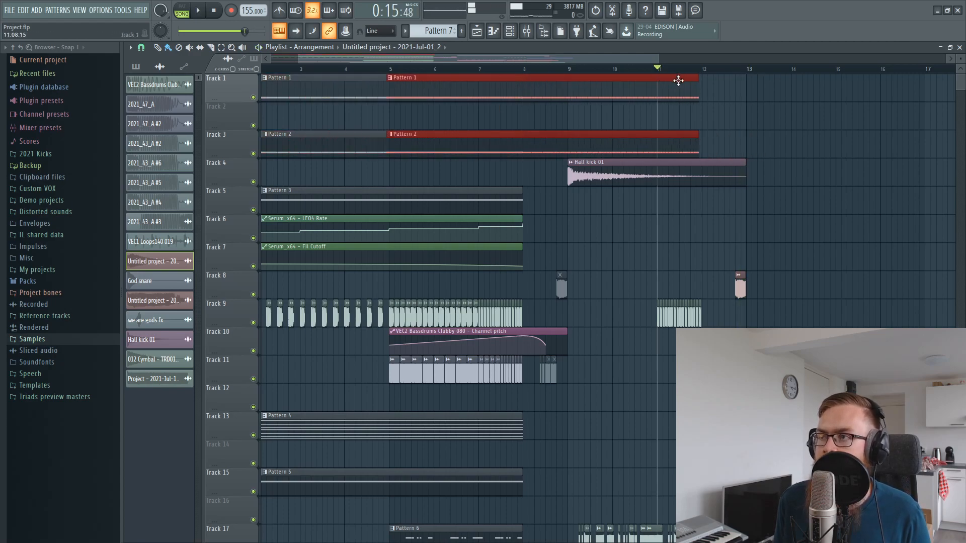
{"action": "left_click_drag", "start_coordinate": [560, 156], "coordinate": [570, 78]}
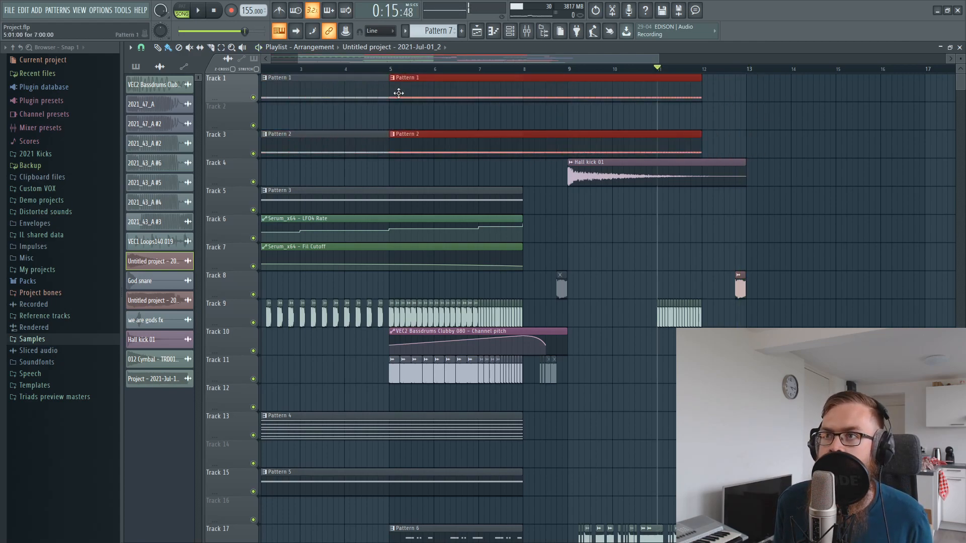
{"action": "left_click_drag", "start_coordinate": [391, 91], "coordinate": [656, 75]}
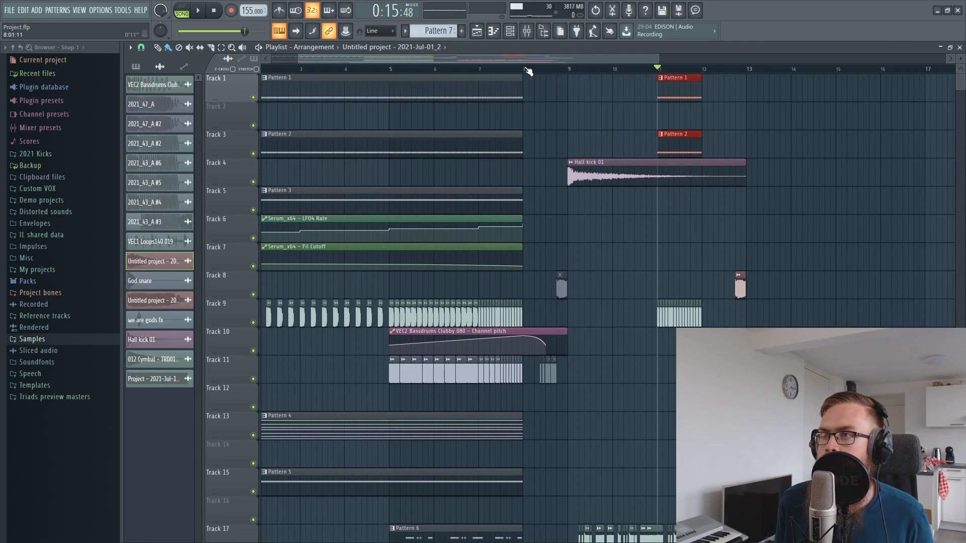
Play the transition from bar 9 and again from bar 11 to check the added kick roll and patterns
{"action": "left_click", "coordinate": [566, 70]}
{"action": "key", "text": "space"}
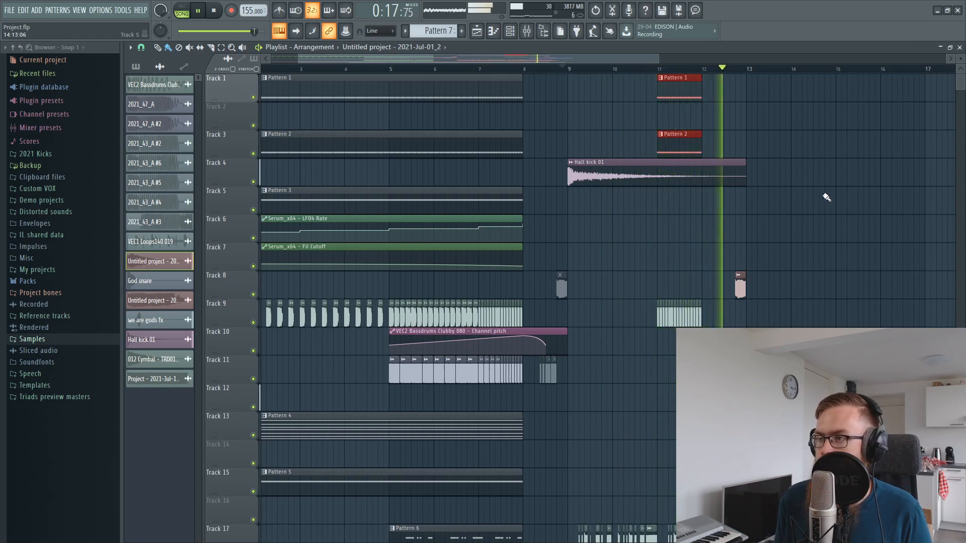
{"action": "key", "text": "space"}
{"action": "scroll", "coordinate": [662, 71], "scroll_direction": "up", "scroll_amount": 5}
{"action": "left_click", "coordinate": [609, 71]}
{"action": "key", "text": "space"}
{"action": "scroll", "coordinate": [610, 71], "scroll_direction": "down", "scroll_amount": 4}
{"action": "scroll", "coordinate": [553, 360], "scroll_direction": "down", "scroll_amount": 4}
{"action": "key", "text": "space"}
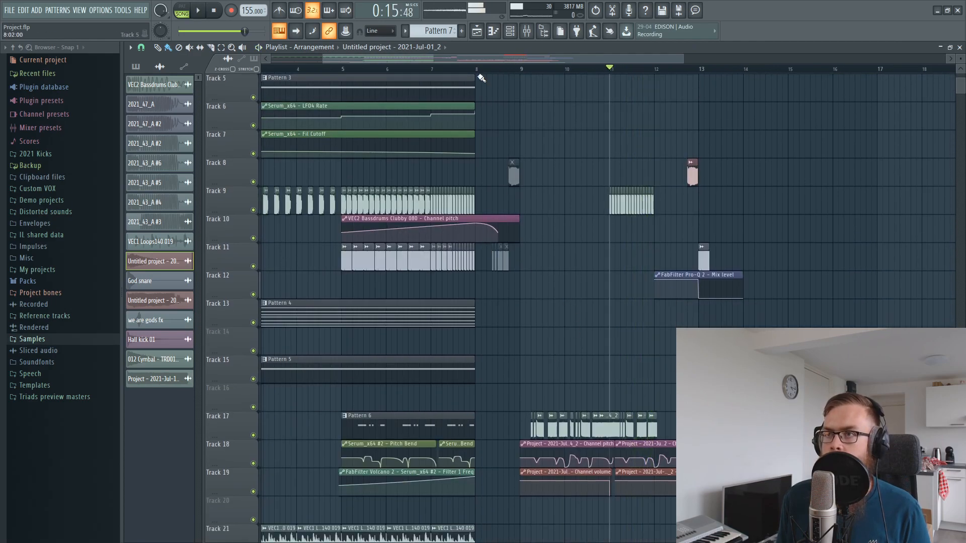
Copy the fast roll clips on track 11 to fill bars 11 to 12 and play the section
{"action": "scroll", "coordinate": [480, 79], "scroll_direction": "up", "scroll_amount": 4}
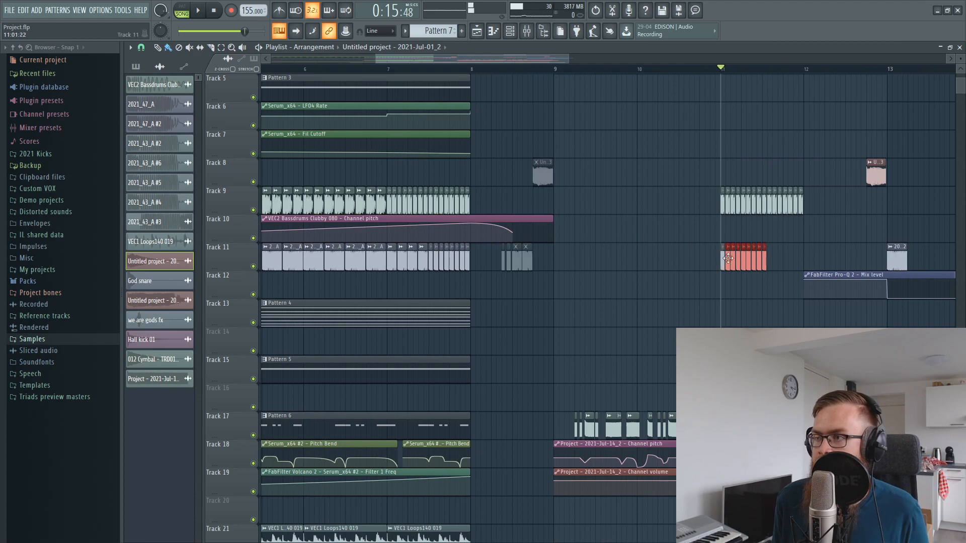
{"action": "left_click_drag", "start_coordinate": [767, 247], "coordinate": [763, 248]}
{"action": "key", "text": "space"}
{"action": "left_click", "coordinate": [822, 247], "text": "ctrl"}
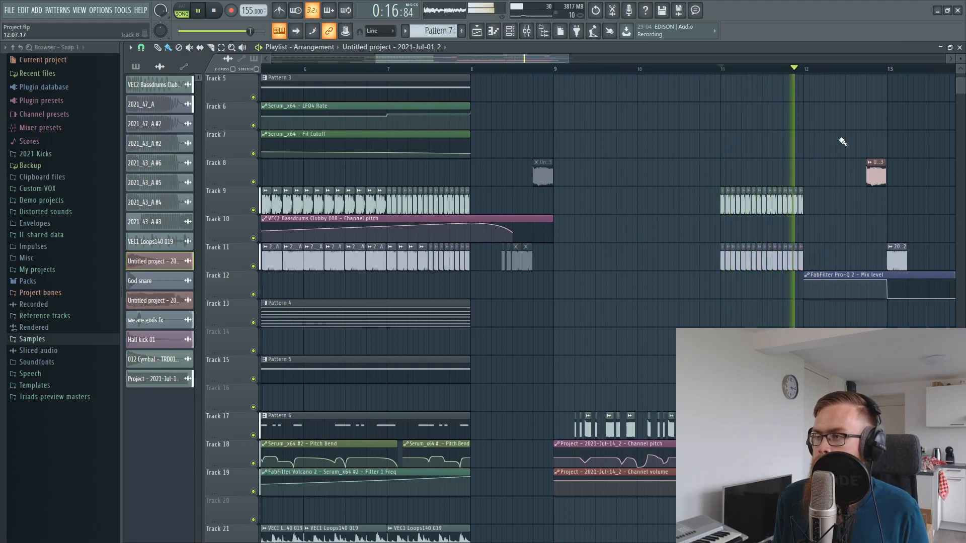
{"action": "key", "text": "space"}
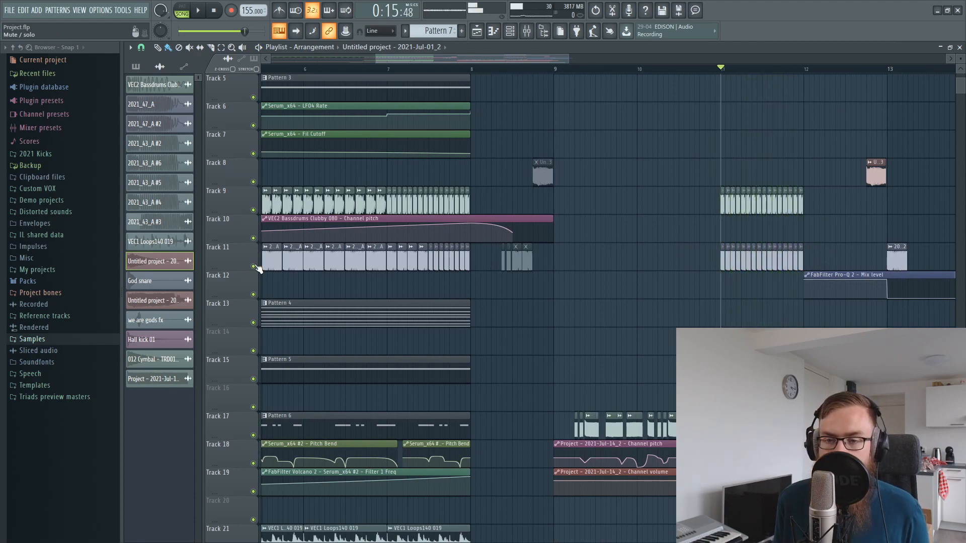
Solo track 11, then also enable tracks 9, 3 and 1 so only these four tracks play
{"action": "left_click", "coordinate": [253, 267], "text": "ctrl"}
{"action": "left_click", "coordinate": [253, 210]}
{"action": "scroll", "coordinate": [559, 217], "scroll_direction": "up", "scroll_amount": 4}
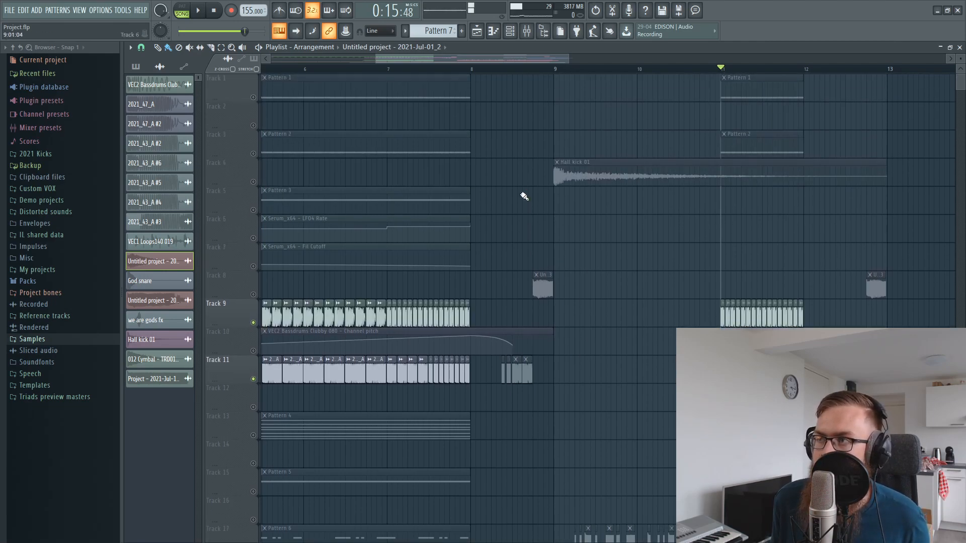
{"action": "left_click", "coordinate": [253, 153]}
{"action": "left_click", "coordinate": [253, 98]}
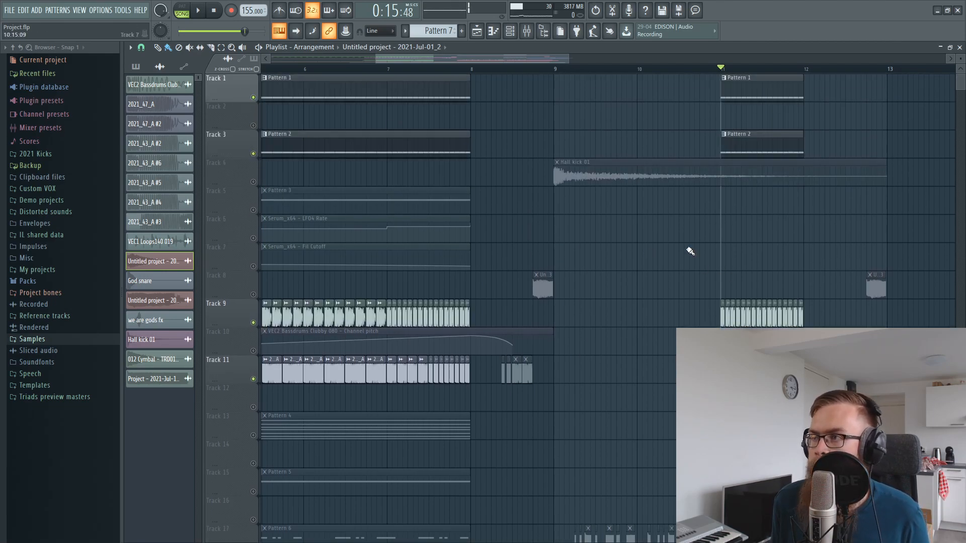
Remove the FabFilter Pro-Q 2 - Mix level clip from track 12 and select the time range from bar 10 to bar 13
{"action": "left_click_drag", "start_coordinate": [487, 56], "coordinate": [546, 60]}
{"action": "scroll", "coordinate": [526, 146], "scroll_direction": "down", "scroll_amount": 3}
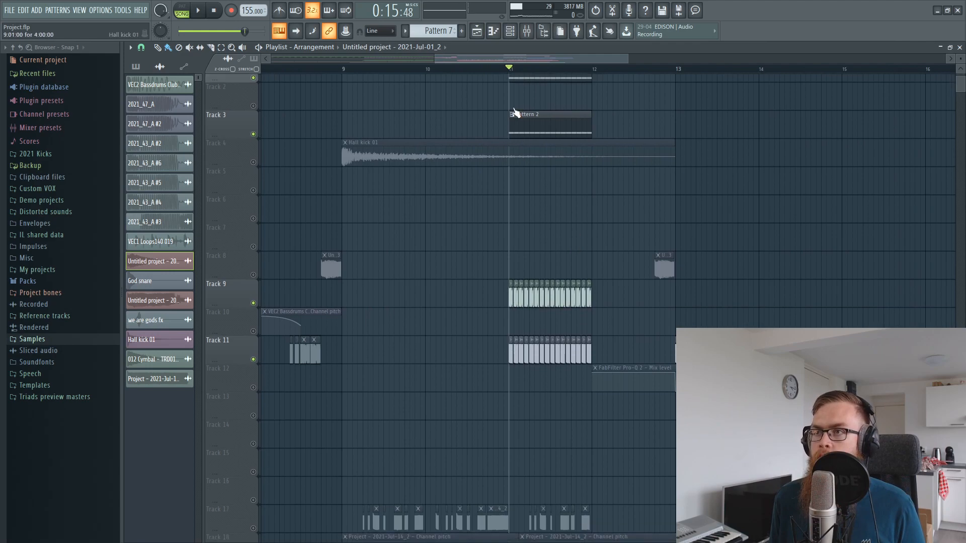
{"action": "scroll", "coordinate": [507, 84], "scroll_direction": "down", "scroll_amount": 1}
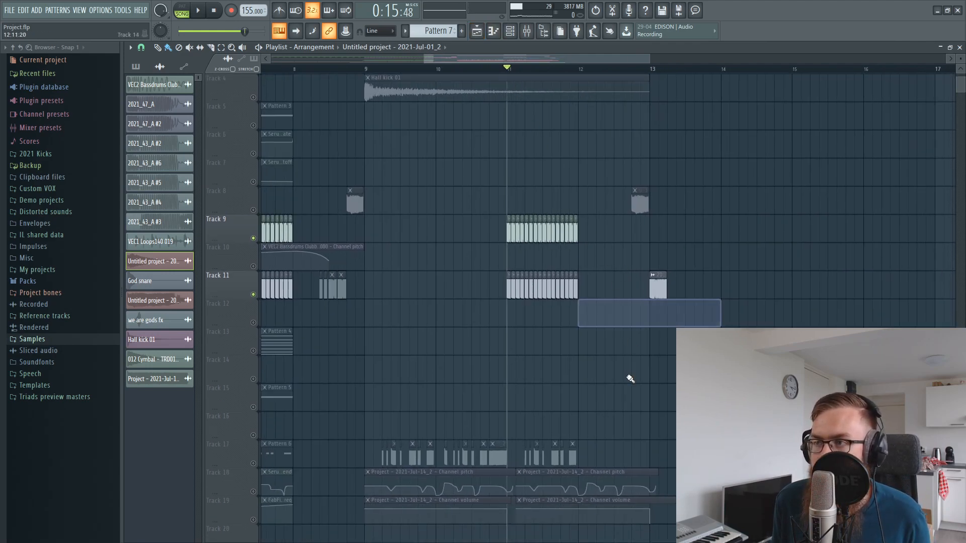
{"action": "scroll", "coordinate": [511, 75], "scroll_direction": "up", "scroll_amount": 2}
{"action": "left_click", "coordinate": [405, 70]}
{"action": "left_click_drag", "start_coordinate": [410, 70], "coordinate": [699, 80]}
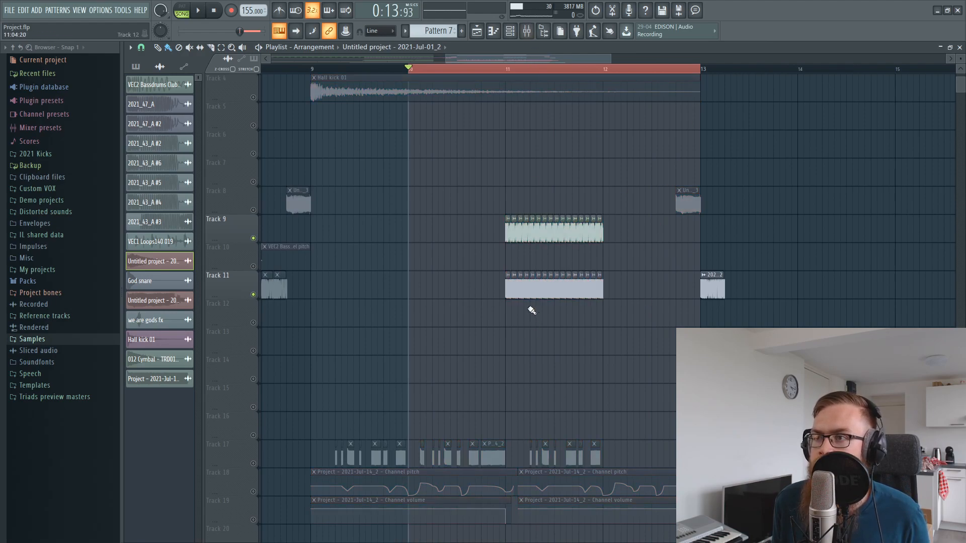
Unsolo the tracks and create a volume automation clip for 2021_47_A on Track 12 over bars 10 to 13, dipping at bar 11
{"action": "double_click", "coordinate": [524, 283]}
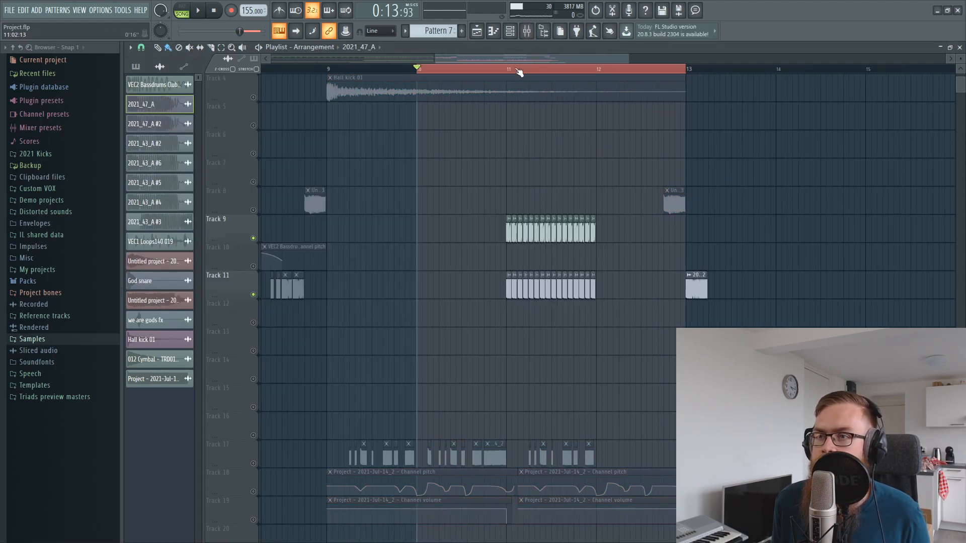
{"action": "scroll", "coordinate": [519, 72], "scroll_direction": "down", "scroll_amount": 3}
{"action": "right_click", "coordinate": [254, 267]}
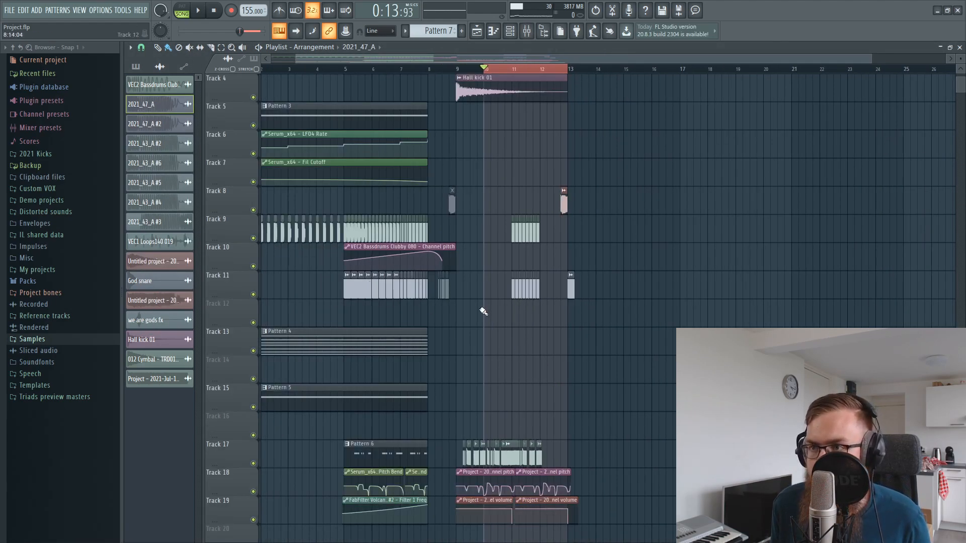
{"action": "double_click", "coordinate": [513, 281]}
{"action": "right_click", "coordinate": [351, 124]}
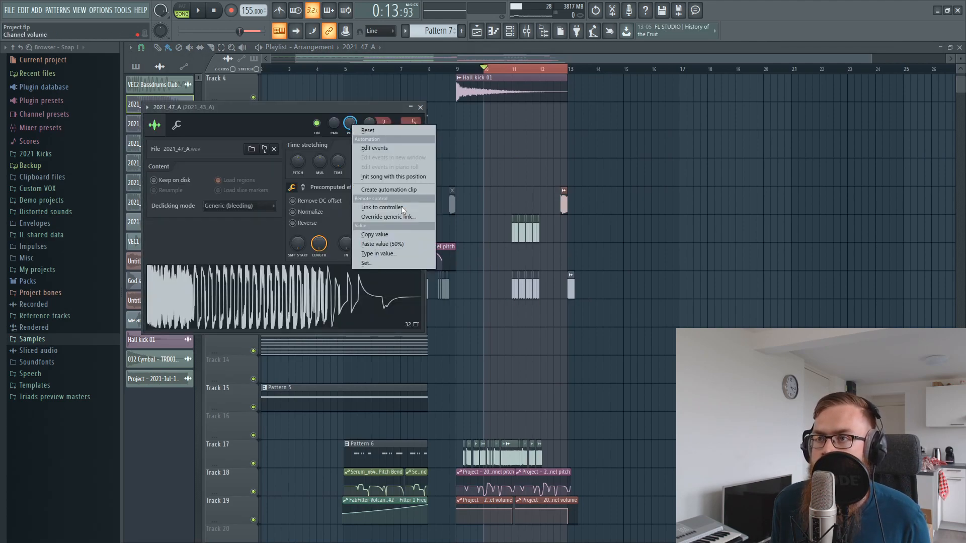
{"action": "left_click", "coordinate": [403, 185]}
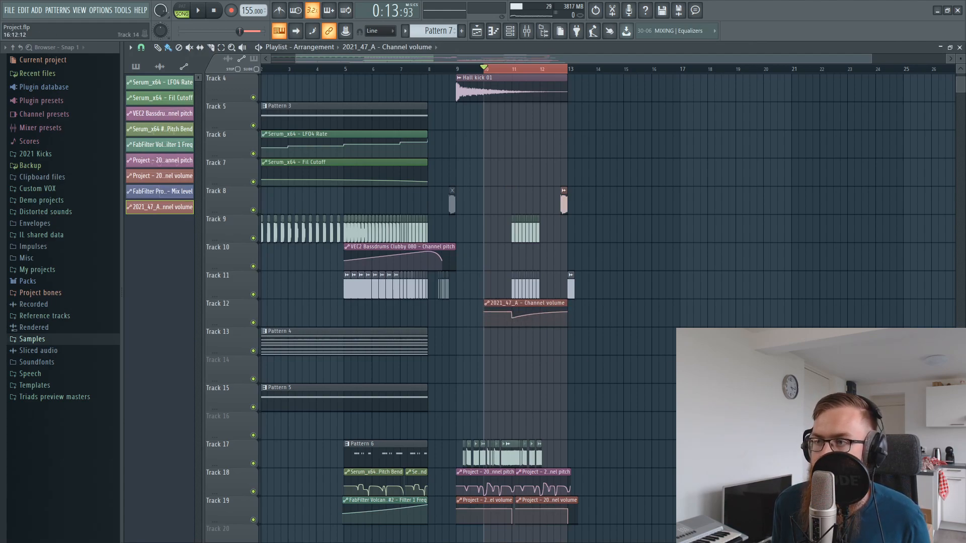
{"action": "key", "text": "space"}
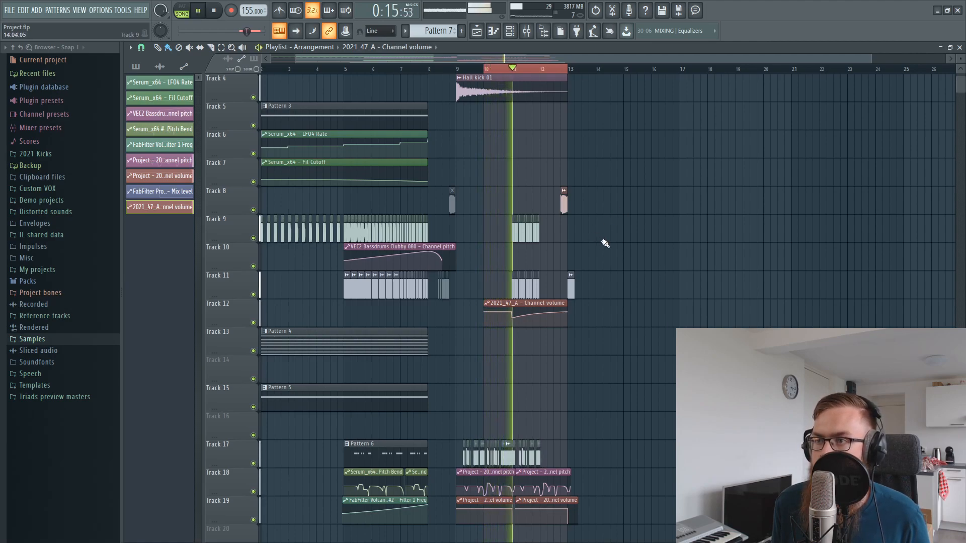
{"action": "key", "text": "space"}
{"action": "key", "text": "space"}
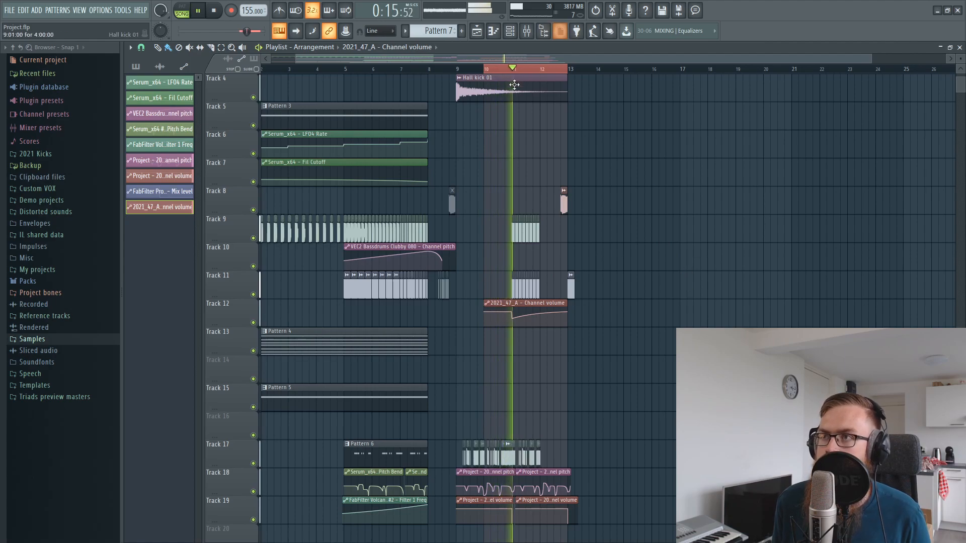
{"action": "scroll", "coordinate": [498, 78], "scroll_direction": "up", "scroll_amount": 4}
{"action": "key", "text": "space"}
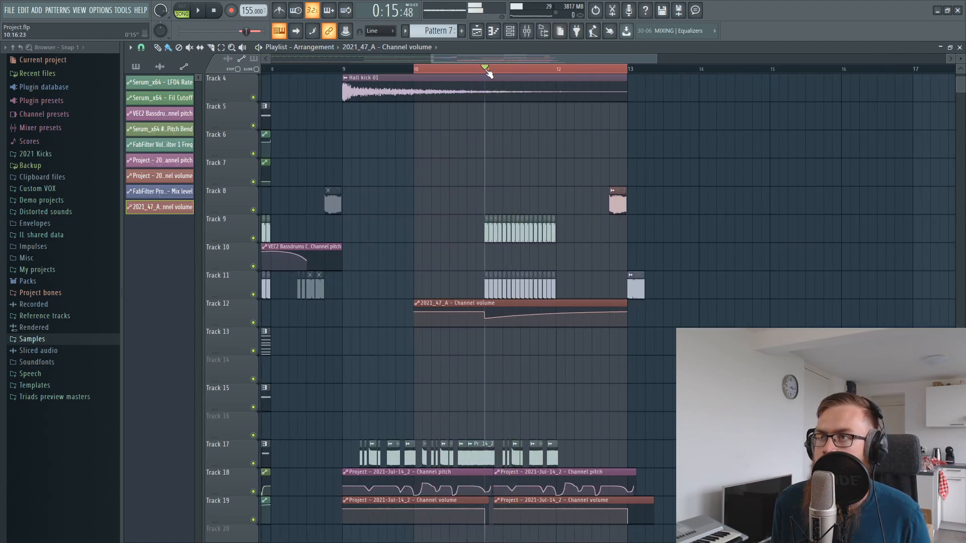
Create a volume automation clip for VEC2 Bassdrums Clubby 080 on Track 10, dipping at bar 11 and rising to bar 13, and audition it
{"action": "double_click", "coordinate": [498, 230]}
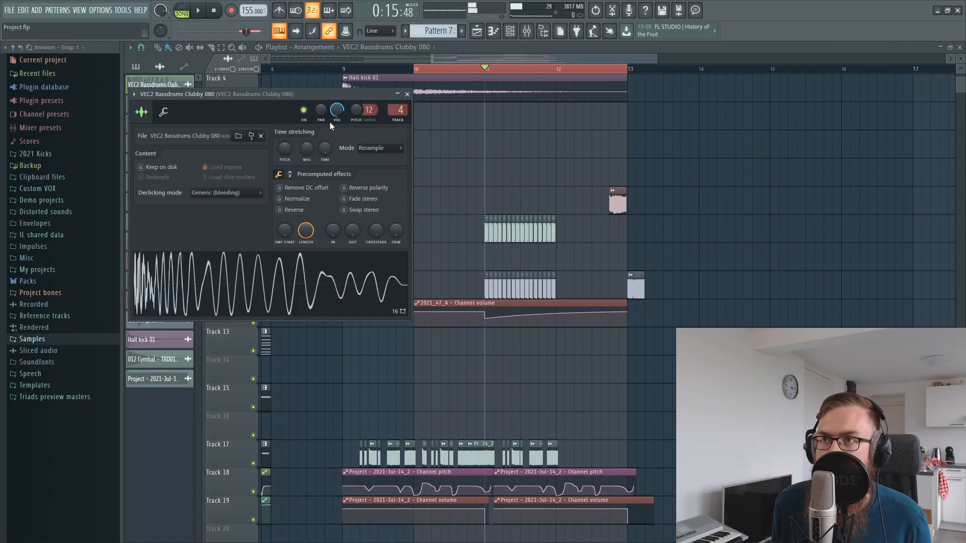
{"action": "right_click", "coordinate": [336, 114]}
{"action": "left_click", "coordinate": [382, 179]}
{"action": "key", "text": "Escape"}
{"action": "left_click_drag", "start_coordinate": [521, 114], "coordinate": [520, 257]}
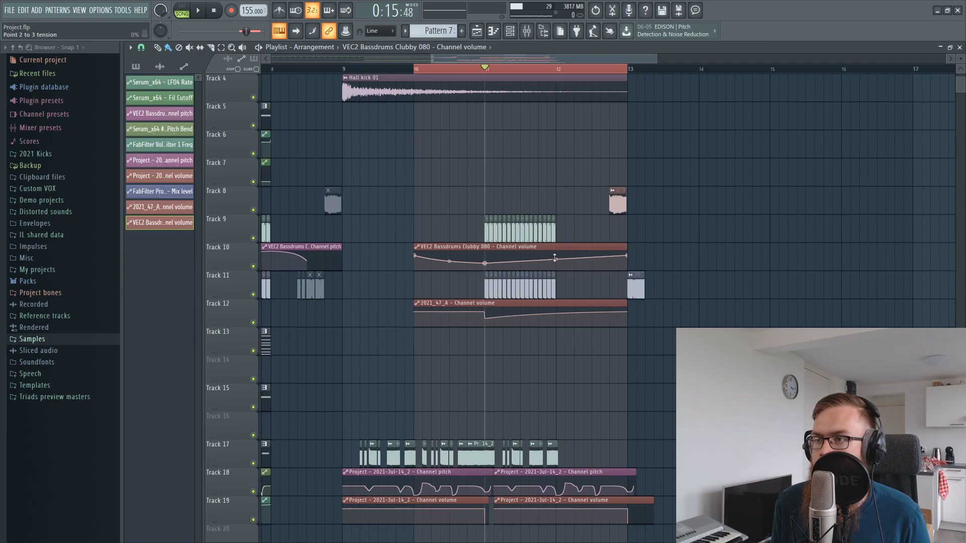
{"action": "key", "text": "space"}
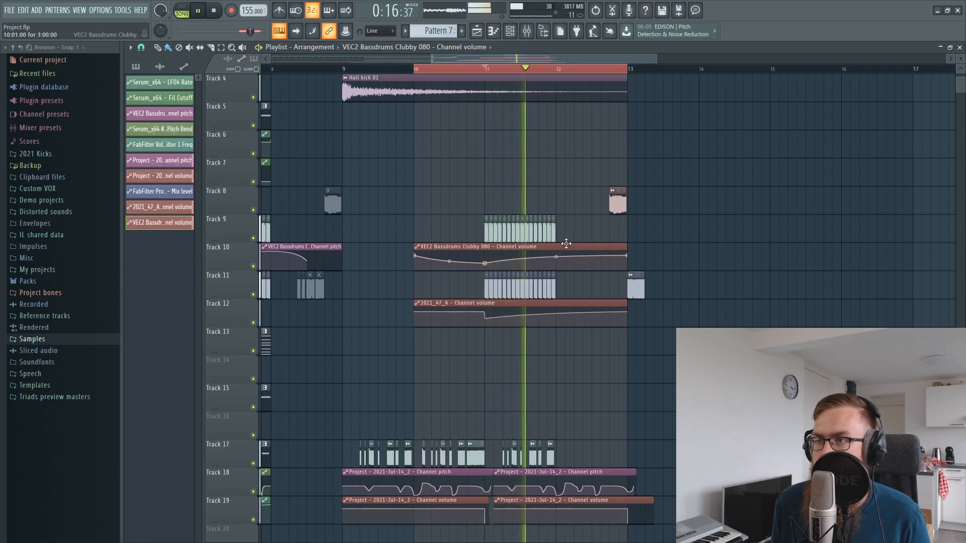
{"action": "scroll", "coordinate": [573, 242], "scroll_direction": "up", "scroll_amount": 3}
{"action": "key", "text": "space"}
{"action": "key", "text": "space"}
{"action": "key", "text": "space"}
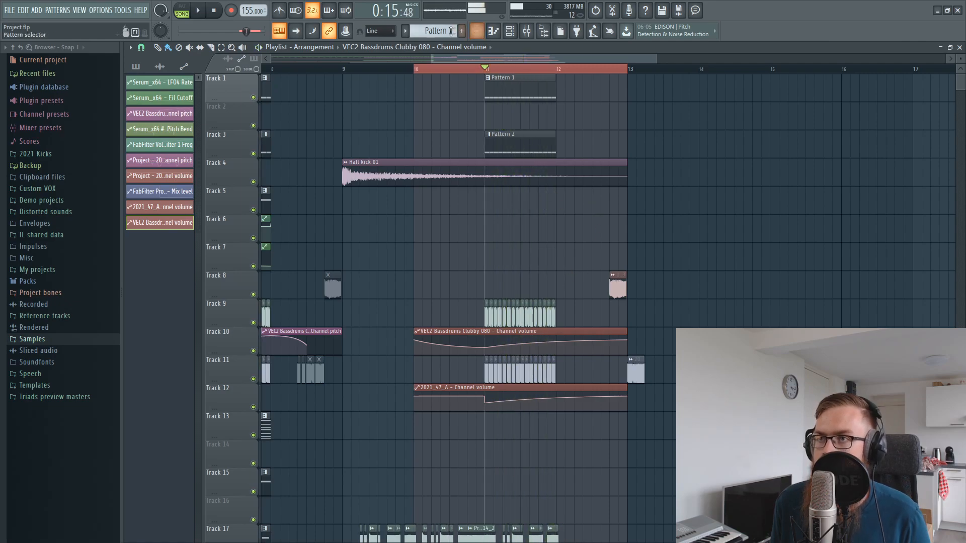
Clear the loop selection and play the arrangement from bar 9 past bar 13 to check the drop
{"action": "double_click", "coordinate": [412, 67]}
{"action": "scroll", "coordinate": [407, 68], "scroll_direction": "down", "scroll_amount": 1}
{"action": "left_click", "coordinate": [361, 68]}
{"action": "key", "text": "space"}
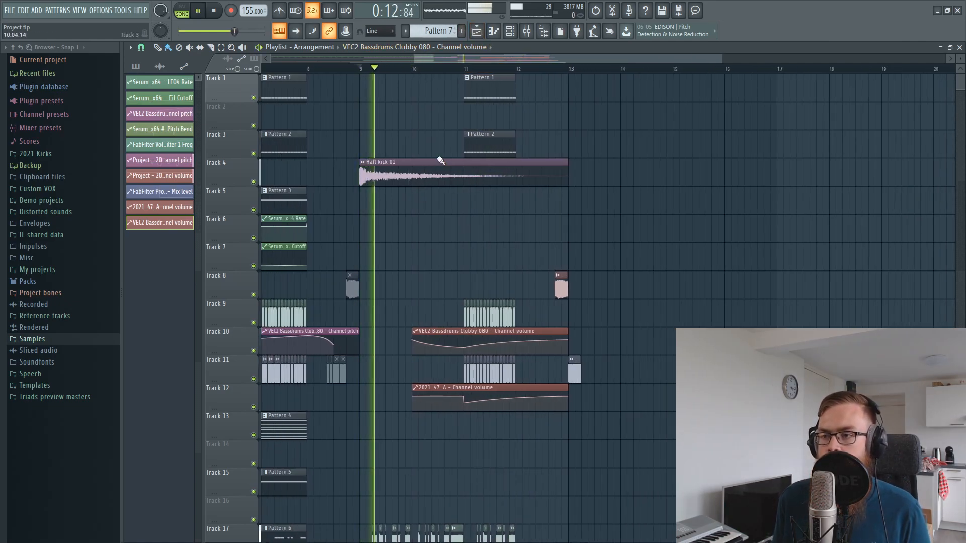
{"action": "scroll", "coordinate": [534, 226], "scroll_direction": "down", "scroll_amount": 1}
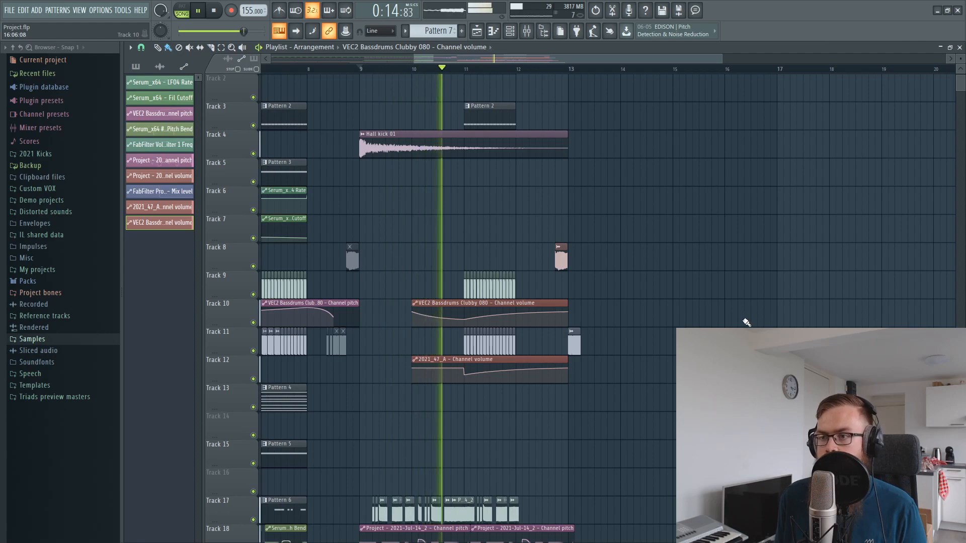
{"action": "scroll", "coordinate": [707, 276], "scroll_direction": "down", "scroll_amount": 2}
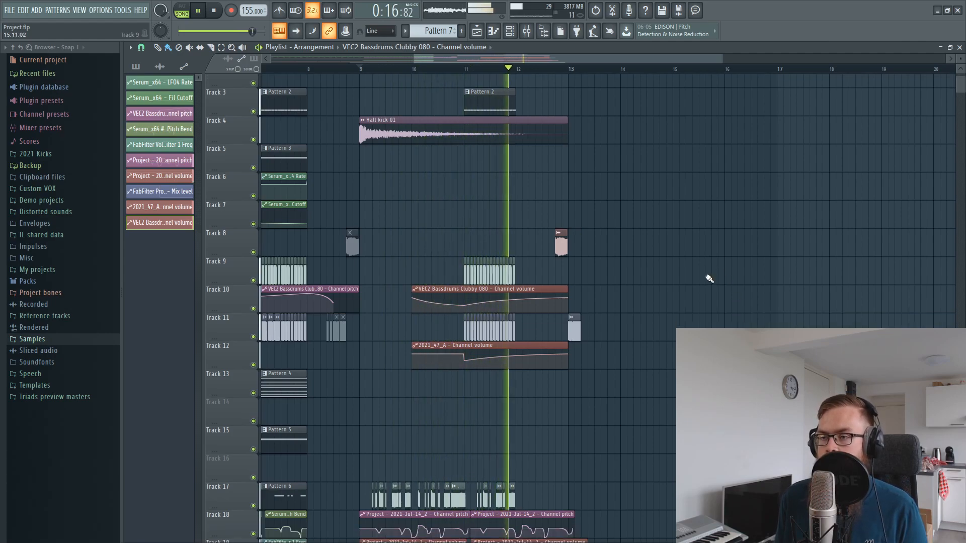
{"action": "scroll", "coordinate": [677, 297], "scroll_direction": "up", "scroll_amount": 1}
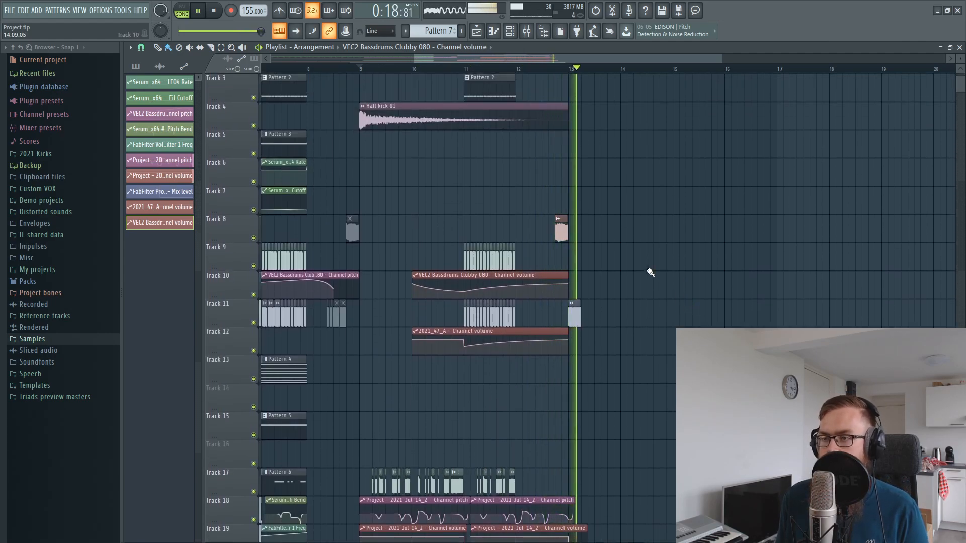
{"action": "key", "text": "space"}
Repeat the 2021_47_A kick clips on Track 11 to fill bars 13 to 17
{"action": "scroll", "coordinate": [598, 83], "scroll_direction": "up", "scroll_amount": 3}
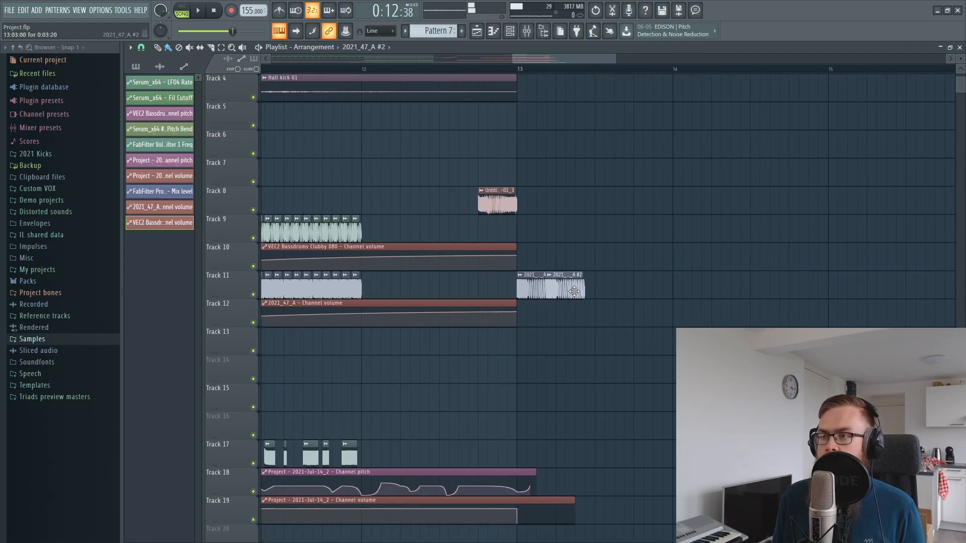
{"action": "key", "text": "ctrl+b"}
{"action": "left_click_drag", "start_coordinate": [659, 296], "coordinate": [678, 289]}
{"action": "left_click_drag", "start_coordinate": [854, 294], "coordinate": [531, 299]}
{"action": "left_click_drag", "start_coordinate": [536, 288], "coordinate": [839, 286]}
{"action": "scroll", "coordinate": [589, 73], "scroll_direction": "down", "scroll_amount": 4}
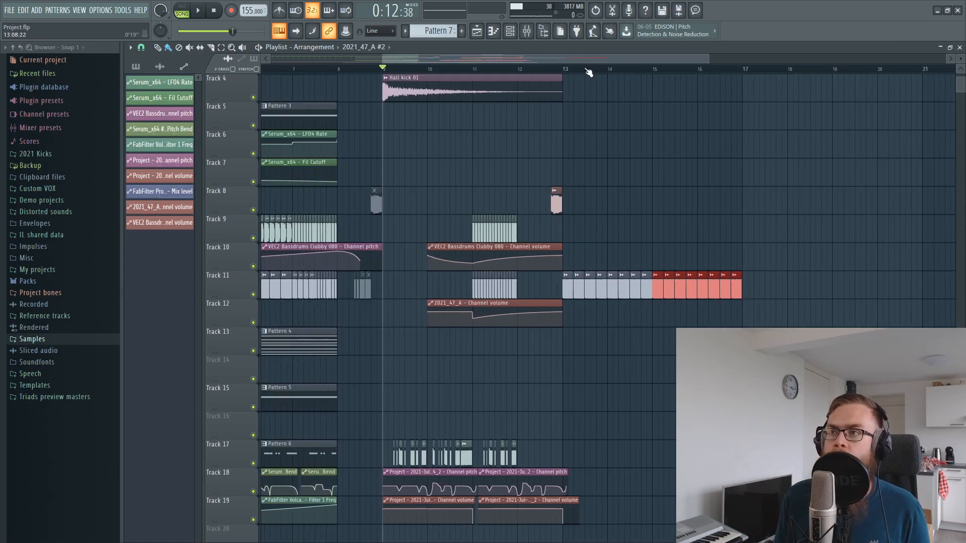
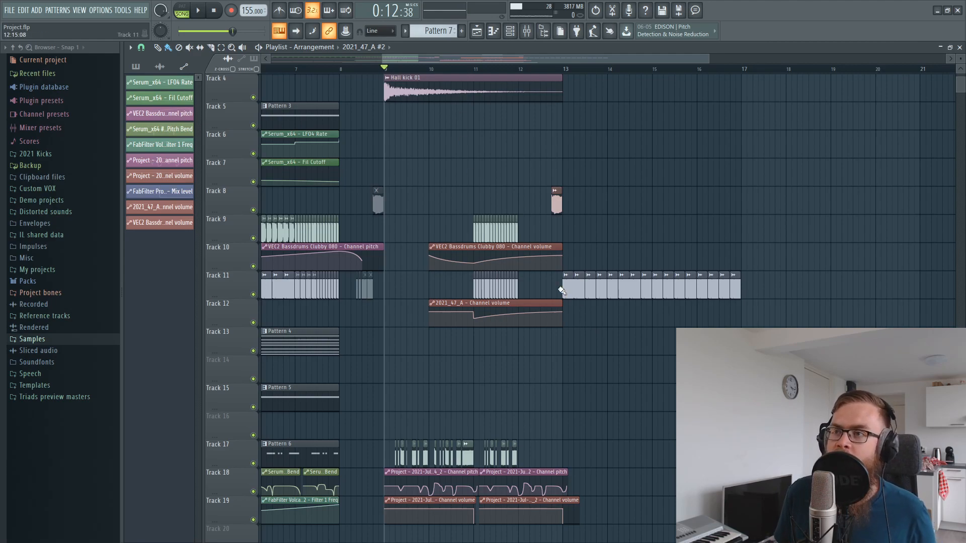
{"action": "scroll", "coordinate": [562, 290], "scroll_direction": "up", "scroll_amount": 3}
{"action": "left_click_drag", "start_coordinate": [452, 400], "coordinate": [542, 274]}
{"action": "left_click", "coordinate": [490, 261], "text": "ctrl"}
Find the SNARES folder in the Vengeance Vol.2 samples and audition VEC2 Snares 028 against the arrangement
{"action": "left_click", "coordinate": [29, 338]}
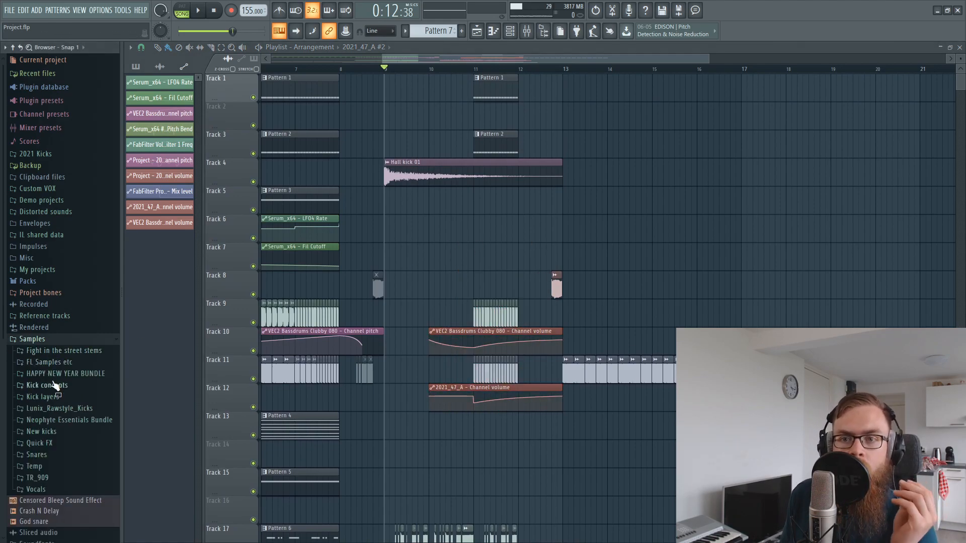
{"action": "left_click", "coordinate": [50, 362]}
{"action": "left_click", "coordinate": [72, 402]}
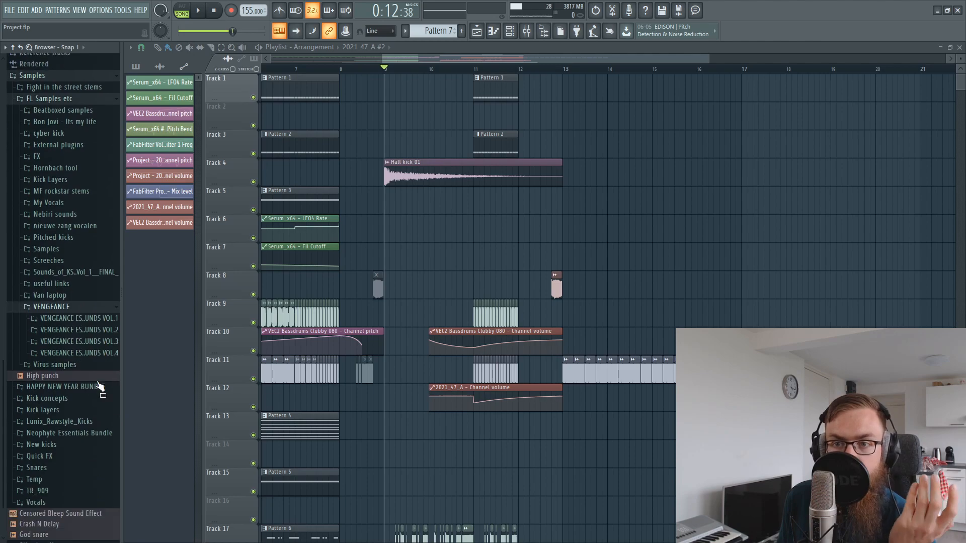
{"action": "left_click", "coordinate": [75, 308]}
{"action": "left_click", "coordinate": [76, 393]}
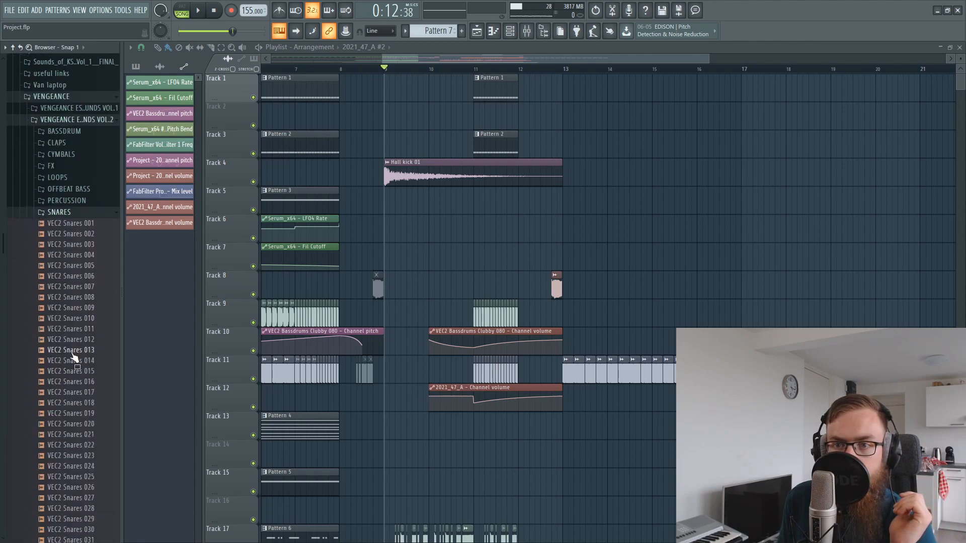
{"action": "left_click", "coordinate": [76, 352]}
{"action": "left_click", "coordinate": [84, 358]}
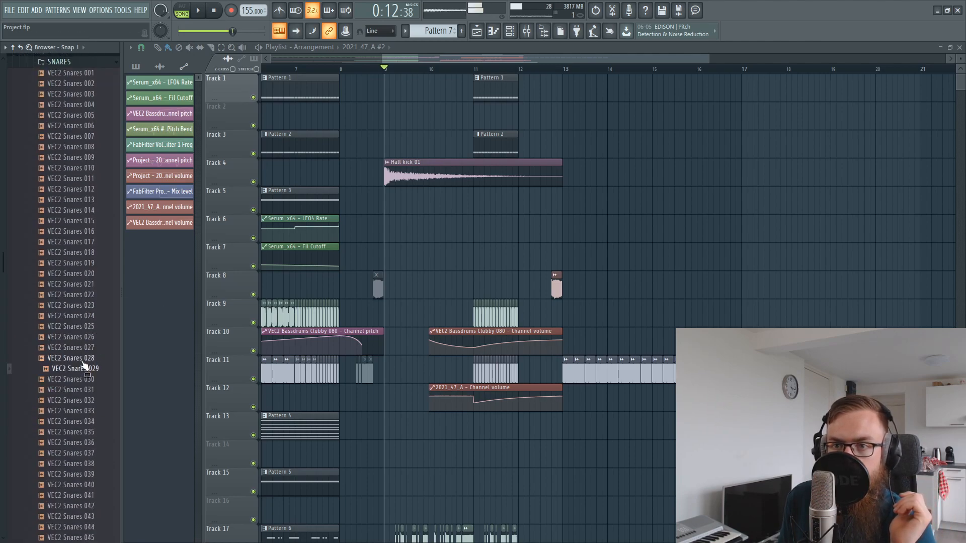
{"action": "key", "text": "space"}
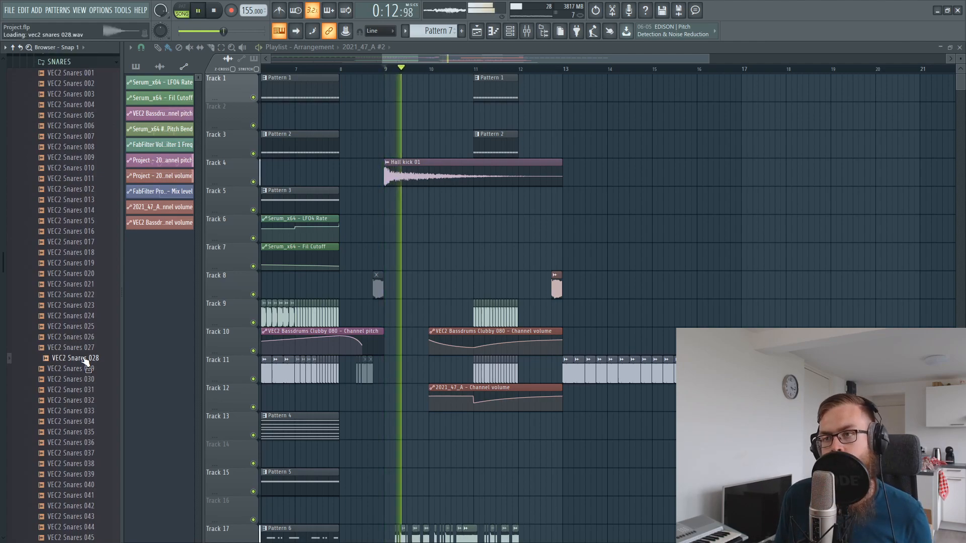
{"action": "key", "text": "space"}
Place VEC2 Snares 028 on Track 6 at the start of bar 9, and solo and loop it over that bar
{"action": "left_click_drag", "start_coordinate": [86, 358], "coordinate": [357, 232]}
{"action": "scroll", "coordinate": [422, 71], "scroll_direction": "up", "scroll_amount": 3}
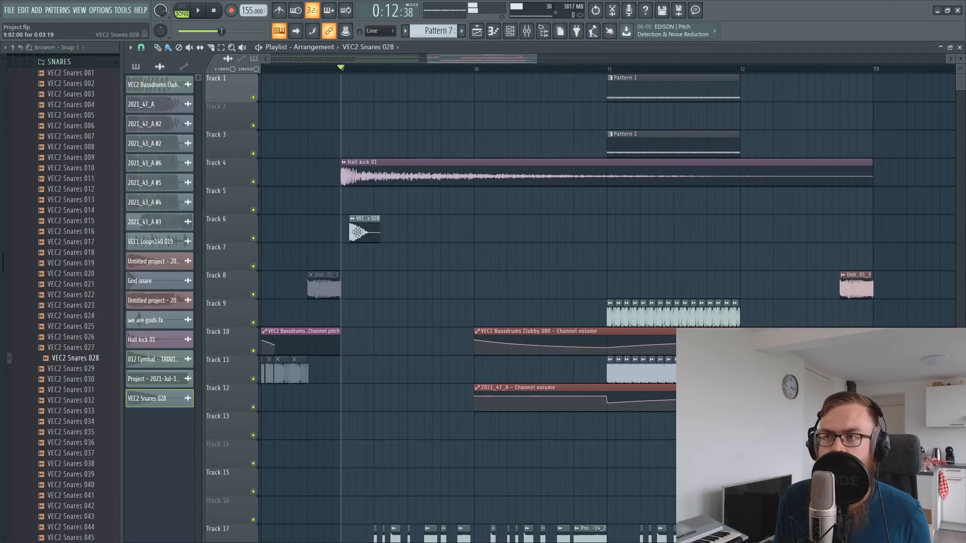
{"action": "right_click", "coordinate": [253, 238]}
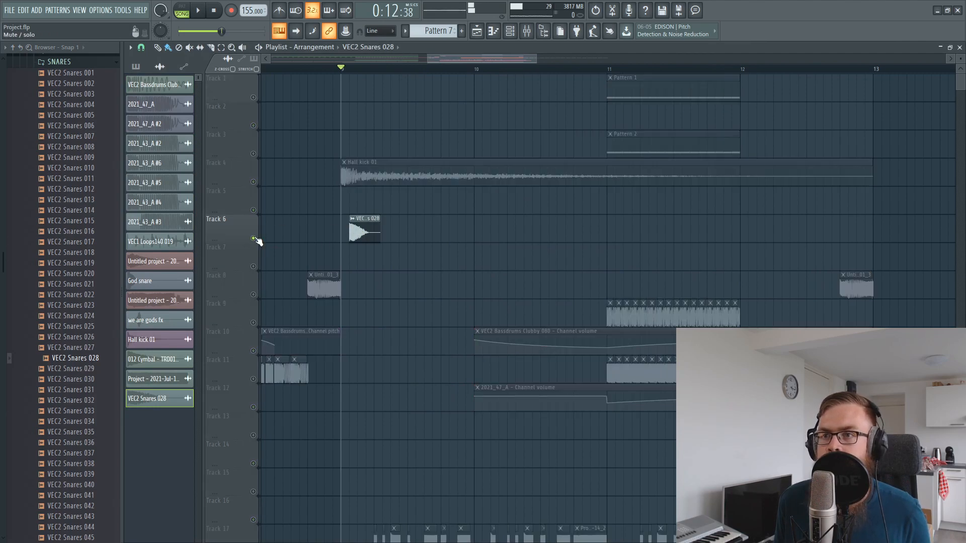
{"action": "left_click_drag", "start_coordinate": [344, 72], "coordinate": [475, 73]}
Route the VEC2 Snares 028 channel to mixer insert 22 and load FabFilter Pro-Q 2 in its first effect slot
{"action": "double_click", "coordinate": [350, 227]}
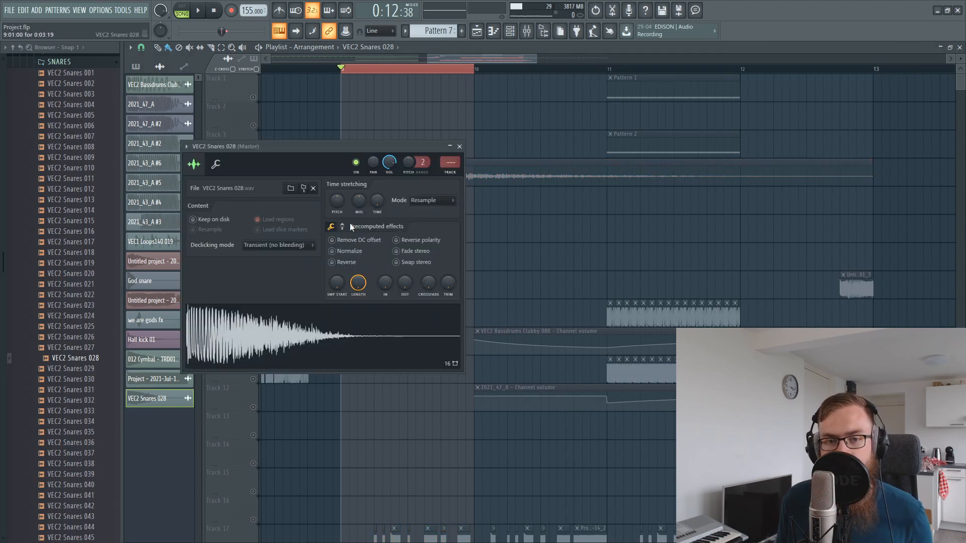
{"action": "left_click", "coordinate": [453, 176]}
{"action": "left_click", "coordinate": [919, 76]}
{"action": "left_click", "coordinate": [708, 313]}
Boost the snare with a bell band at about 231 Hz, +8.86 dB and Q 3.021 in Pro-Q 2
{"action": "key", "text": "space"}
{"action": "left_click_drag", "start_coordinate": [403, 269], "coordinate": [369, 222]}
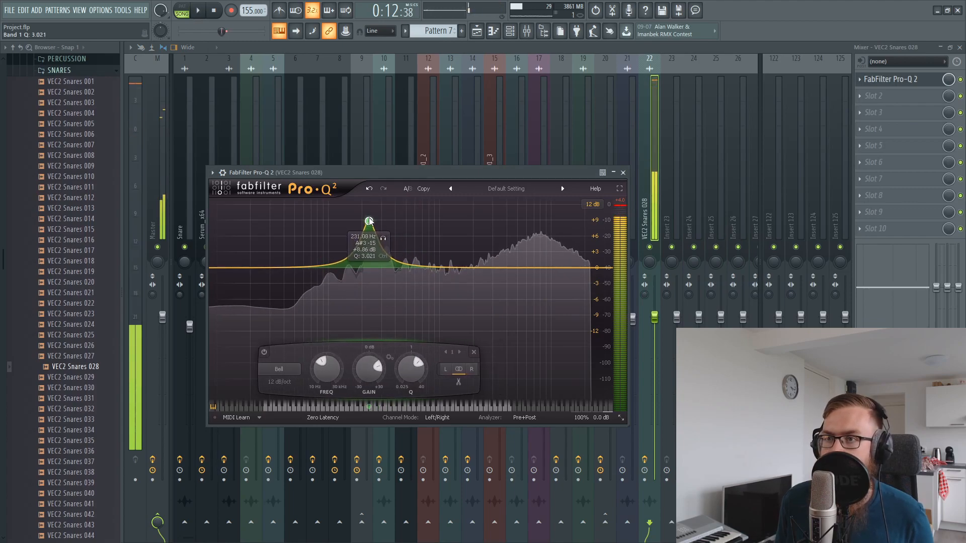
{"action": "key", "text": "Escape"}
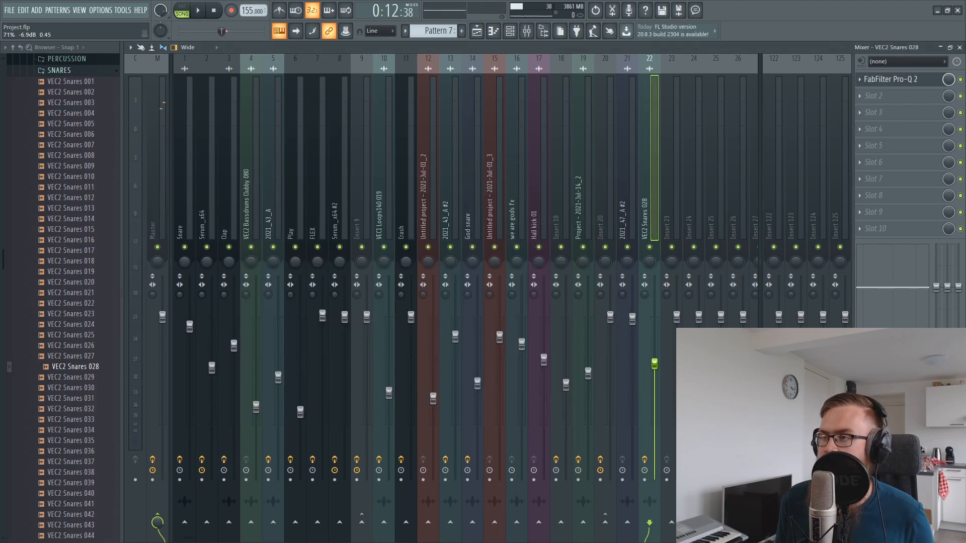
Add D-Stortion to the snare insert's second effect slot and lower the insert's fader slightly
{"action": "left_click", "coordinate": [861, 103]}
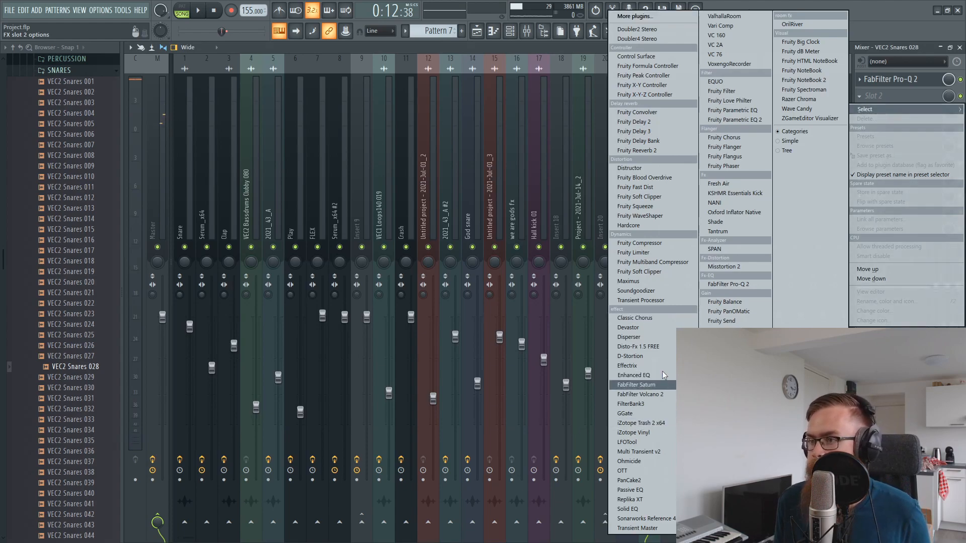
{"action": "left_click", "coordinate": [629, 356]}
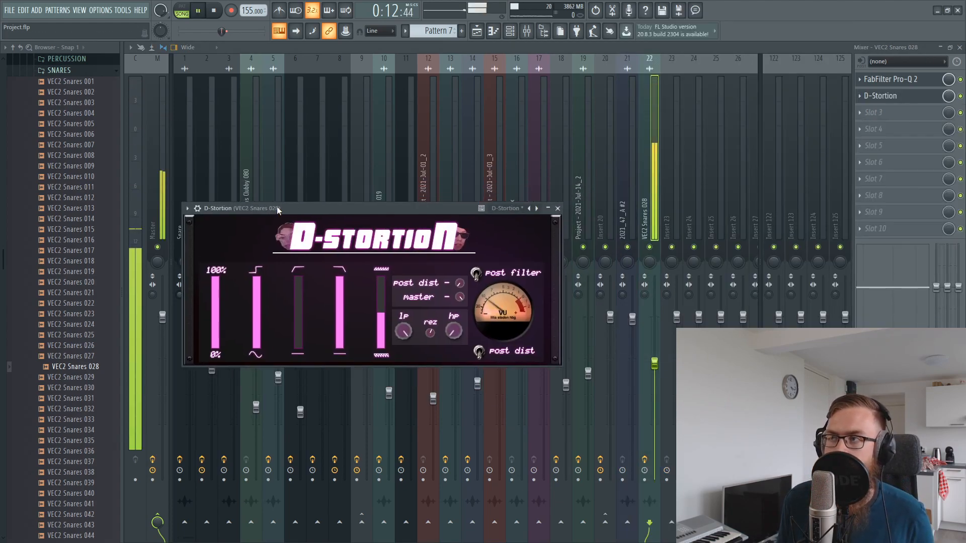
{"action": "left_click_drag", "start_coordinate": [654, 364], "coordinate": [654, 369]}
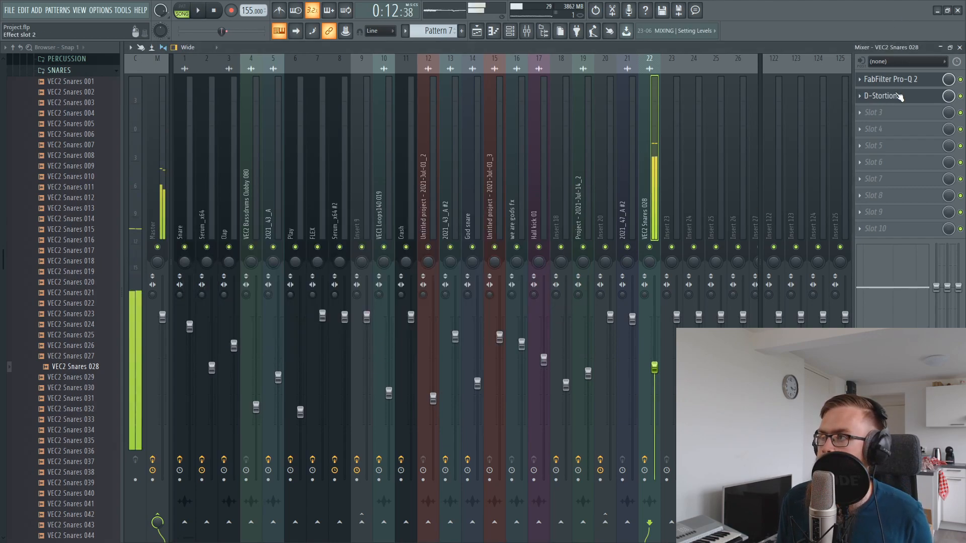
Cut the snare's highs in Pro-Q 2 with a high shelf at about 1649 Hz, -2.67 dB and Q 0.300
{"action": "left_click", "coordinate": [890, 79]}
{"action": "left_click_drag", "start_coordinate": [563, 270], "coordinate": [468, 288]}
{"action": "scroll", "coordinate": [470, 291], "scroll_direction": "down", "scroll_amount": 3}
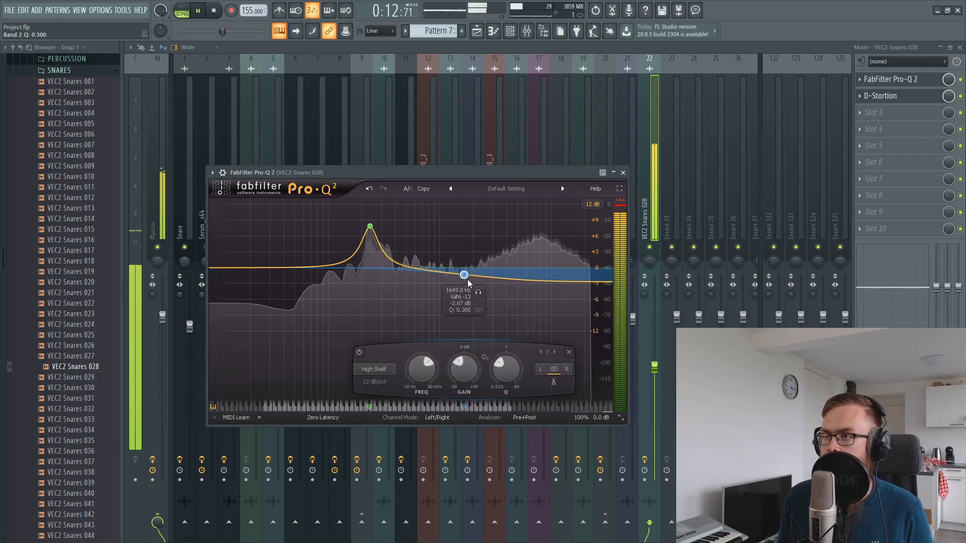
{"action": "left_click", "coordinate": [878, 117]}
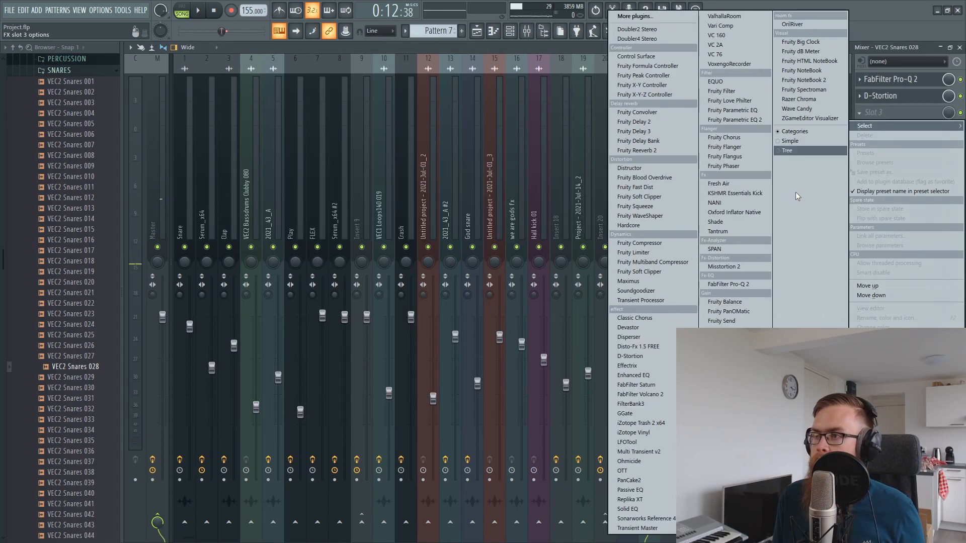
{"action": "key", "text": "Escape"}
Raise the snare EQ's low bell to just above +9 dB and add a bell at about 748 Hz, +3.90 dB and Q 1.149
{"action": "left_click", "coordinate": [904, 84]}
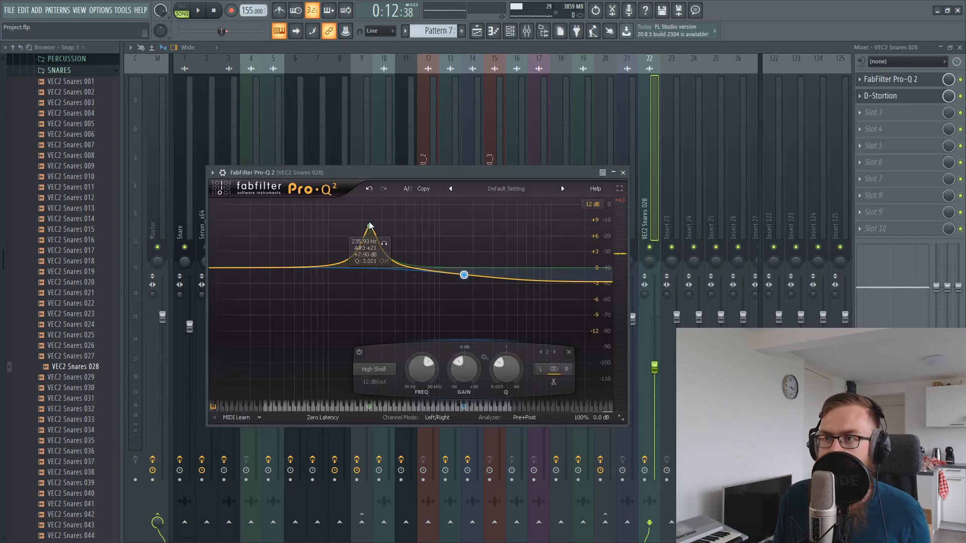
{"action": "mouse_move", "coordinate": [370, 229]}
{"action": "left_mouse_down"}
{"action": "mouse_move", "coordinate": [367, 191]}
{"action": "mouse_move", "coordinate": [370, 232]}
{"action": "left_mouse_up"}
{"action": "key", "text": "space"}
{"action": "key", "text": "space"}
{"action": "double_click", "coordinate": [426, 247]}
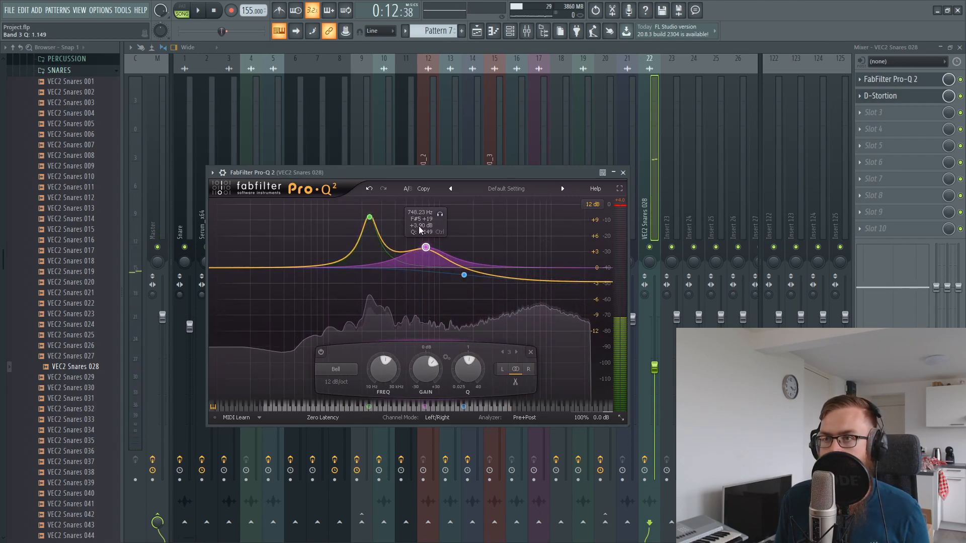
Raise the upper bell band of the snare's Pro-Q 2 EQ slightly during playback and close the plugin
{"action": "key", "text": "space"}
{"action": "left_click_drag", "start_coordinate": [421, 180], "coordinate": [435, 201]}
{"action": "left_click_drag", "start_coordinate": [440, 268], "coordinate": [450, 258]}
{"action": "key", "text": "space"}
{"action": "left_click", "coordinate": [637, 193]}
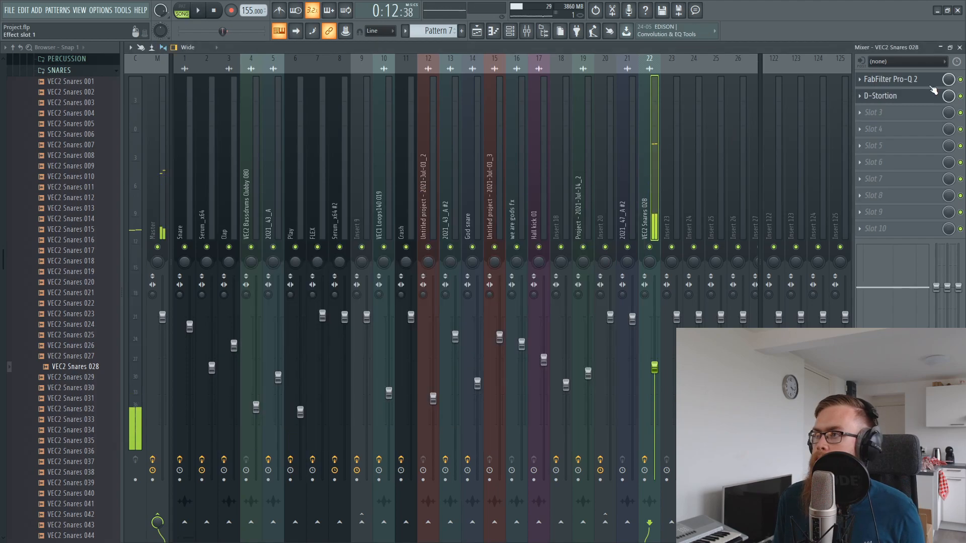
Add the VC 160 compressor to the third effect slot of the snare insert
{"action": "left_click", "coordinate": [904, 113]}
{"action": "left_click", "coordinate": [863, 144]}
{"action": "left_click", "coordinate": [873, 115]}
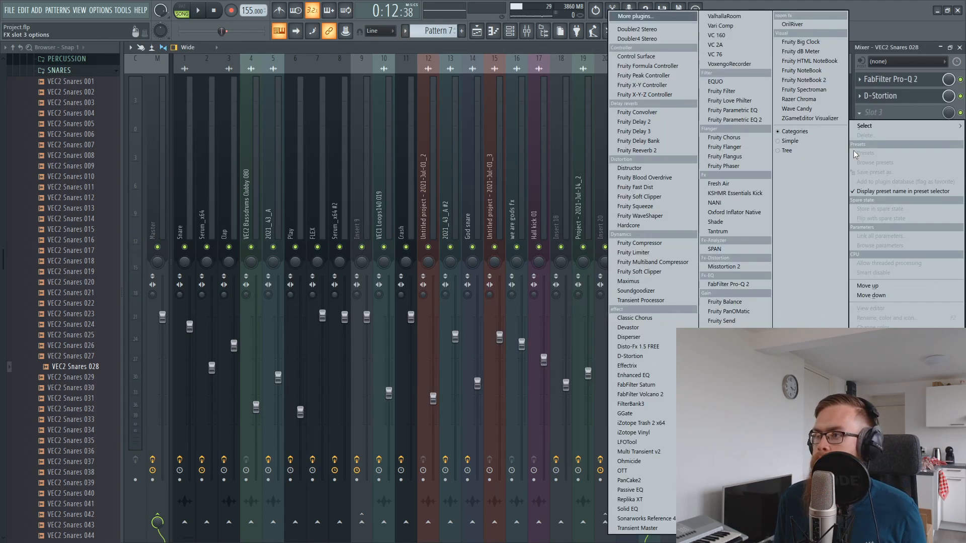
{"action": "left_click", "coordinate": [724, 36]}
Set the snare's VC 160 to about 2.0 dB output, 3.7 compression and a 548 mV threshold during playback
{"action": "left_click_drag", "start_coordinate": [280, 96], "coordinate": [343, 138]}
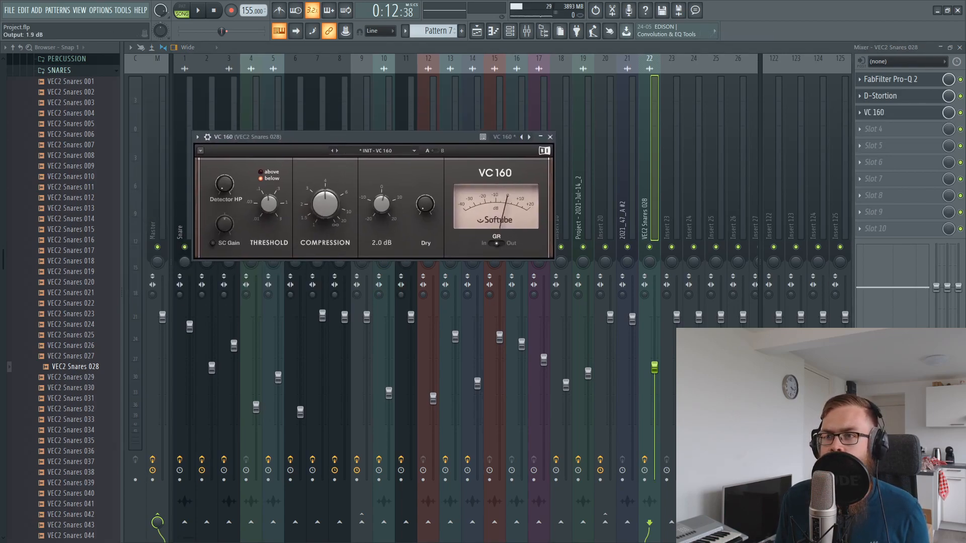
{"action": "key", "text": "space"}
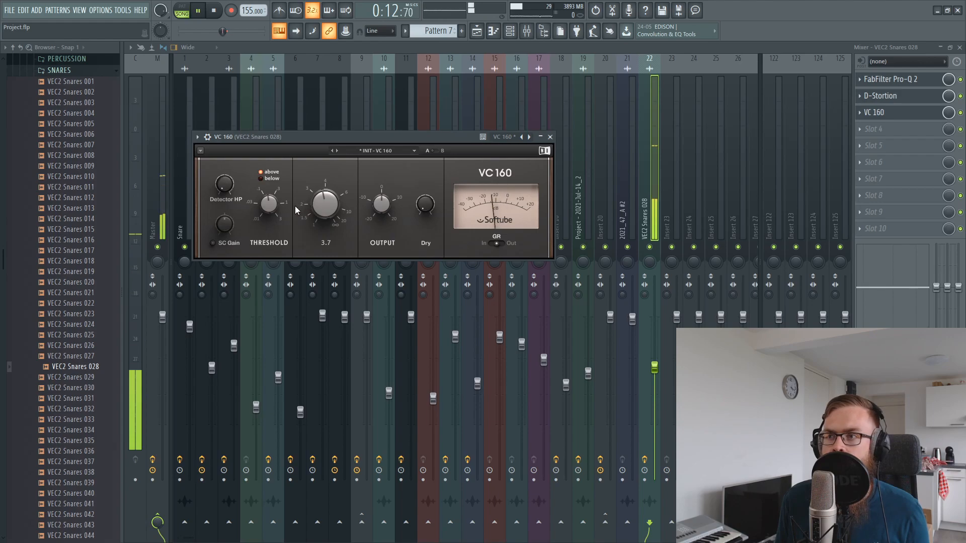
{"action": "left_click_drag", "start_coordinate": [269, 204], "coordinate": [269, 196]}
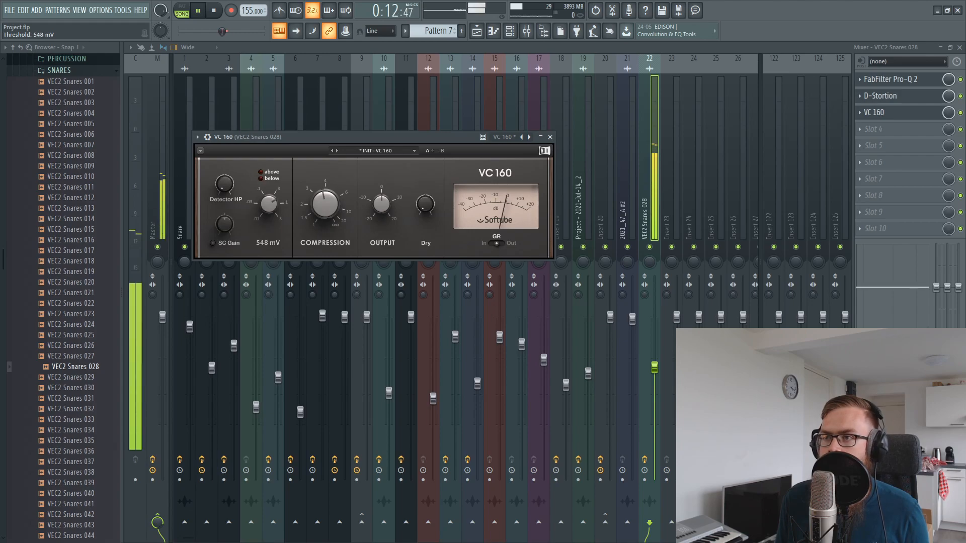
{"action": "left_click", "coordinate": [588, 49]}
{"action": "key", "text": "space"}
Record the processed snare into Edison on the Master track and bypass the effects on the snare insert
{"action": "left_click", "coordinate": [613, 12]}
{"action": "key", "text": "Delete"}
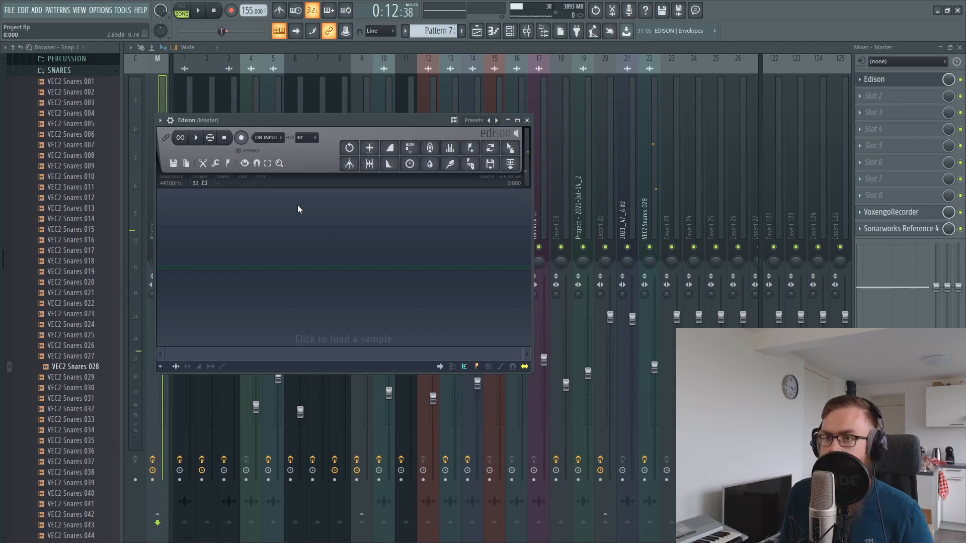
{"action": "left_click", "coordinate": [200, 12]}
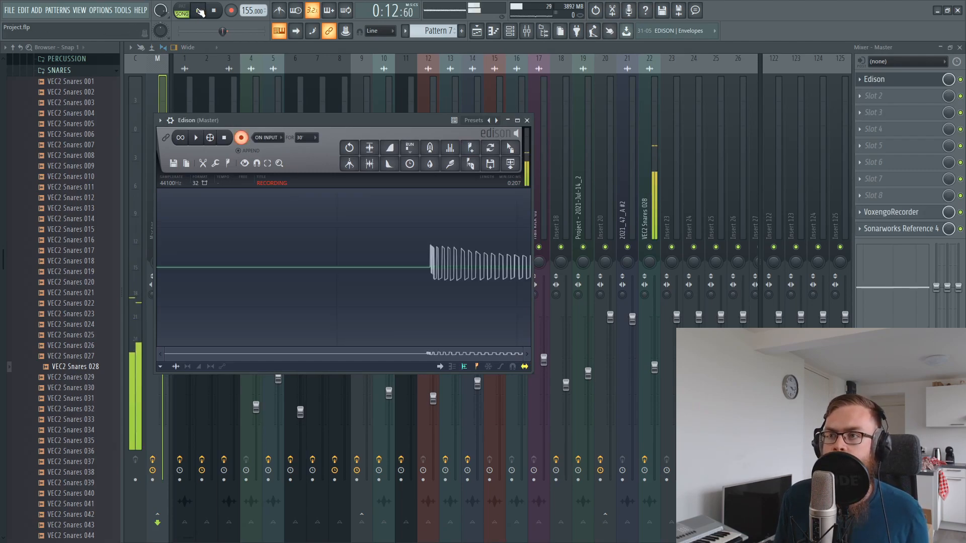
{"action": "key", "text": "space"}
{"action": "left_click", "coordinate": [655, 169]}
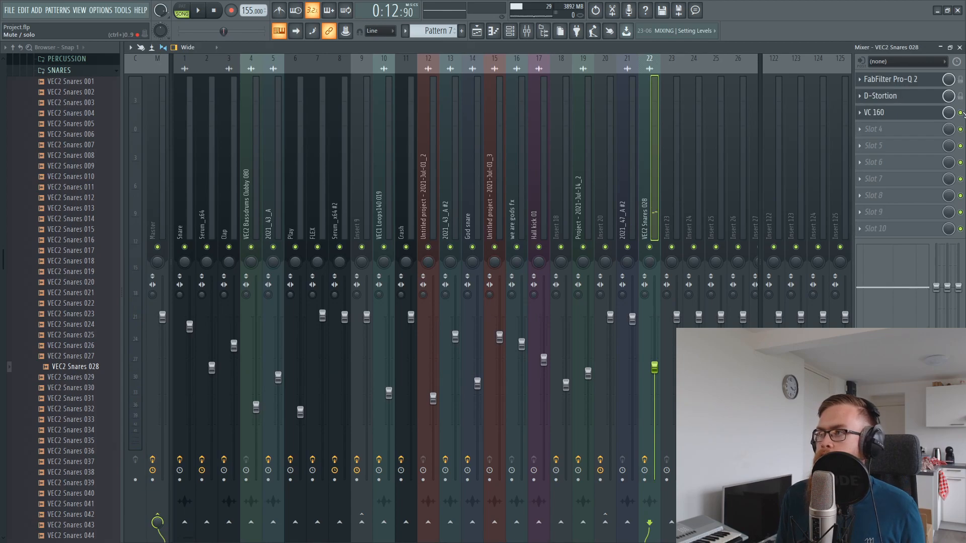
{"action": "left_click", "coordinate": [960, 47]}
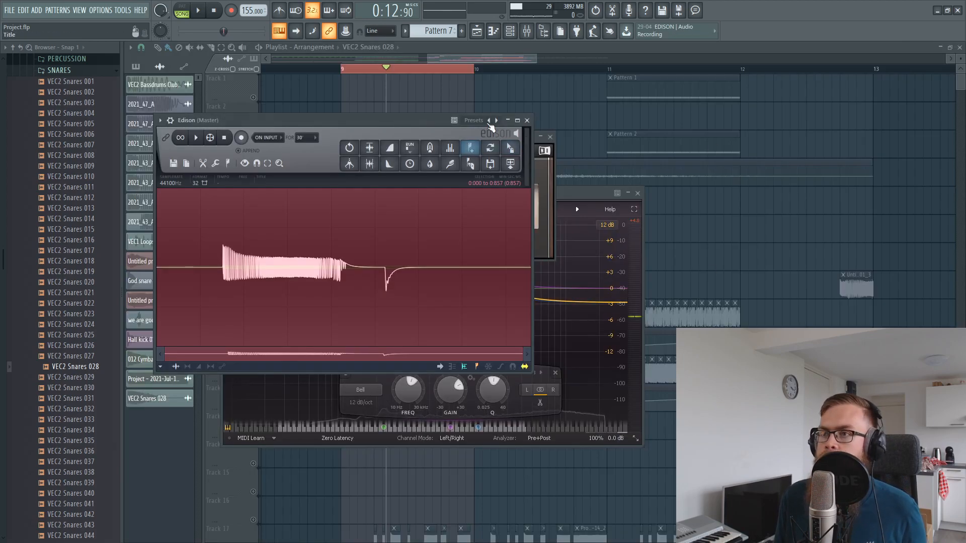
Place the untrimmed snare recording on Track 6 between bars 11 and 12 and normalize it
{"action": "left_click_drag", "start_coordinate": [522, 150], "coordinate": [700, 227]}
{"action": "key", "text": "F12"}
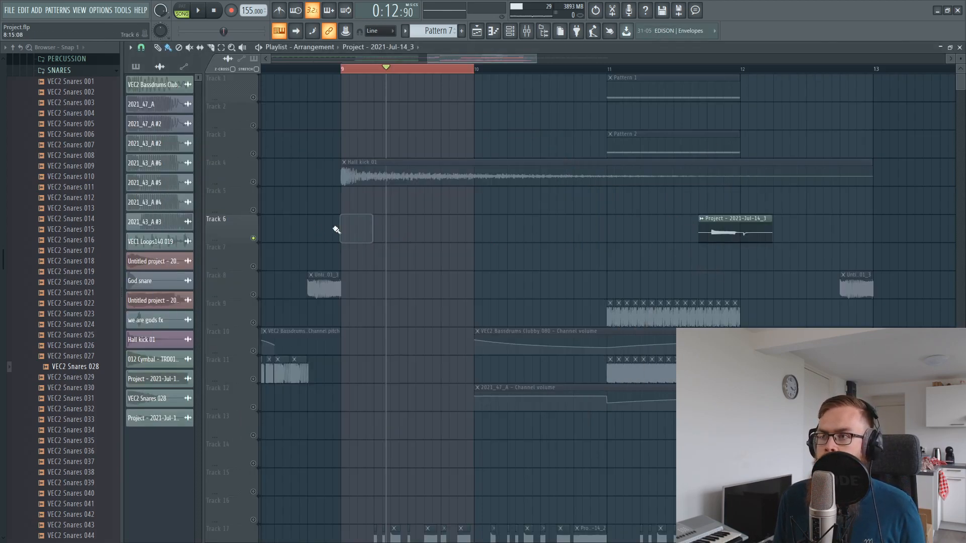
{"action": "double_click", "coordinate": [741, 220]}
{"action": "left_click", "coordinate": [354, 266]}
{"action": "left_click", "coordinate": [470, 159]}
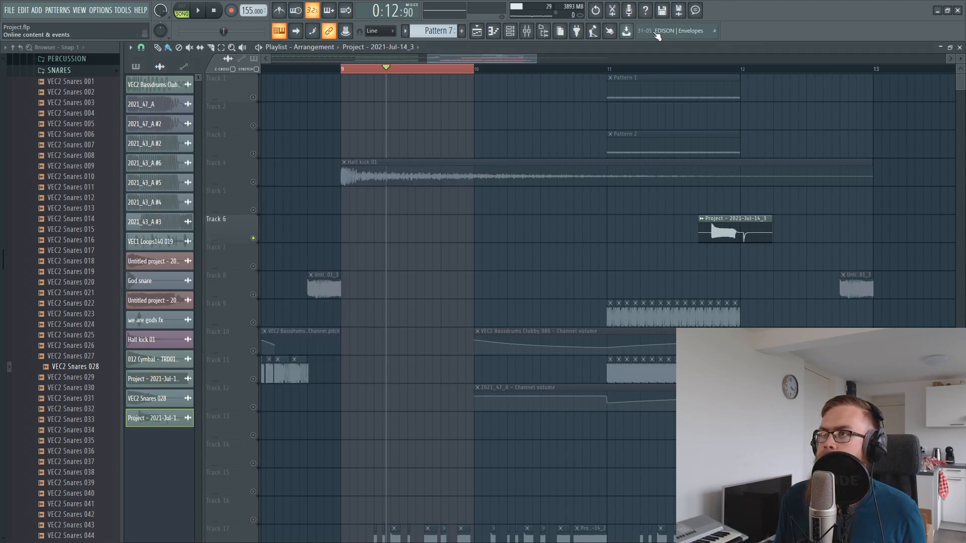
Fade out the snare recording's tail from 0.448 s in Edison and place the edited sample on Track 6
{"action": "left_click", "coordinate": [620, 12]}
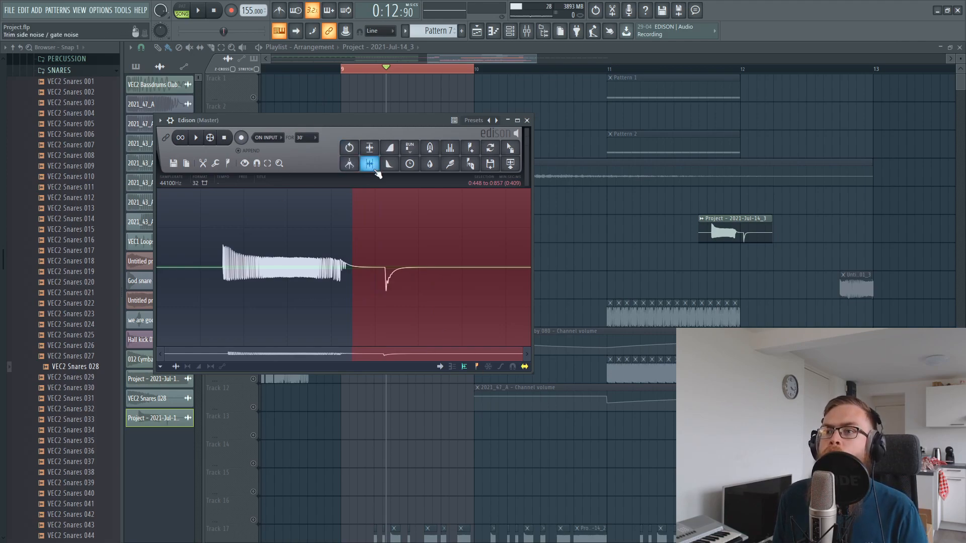
{"action": "left_click", "coordinate": [390, 165]}
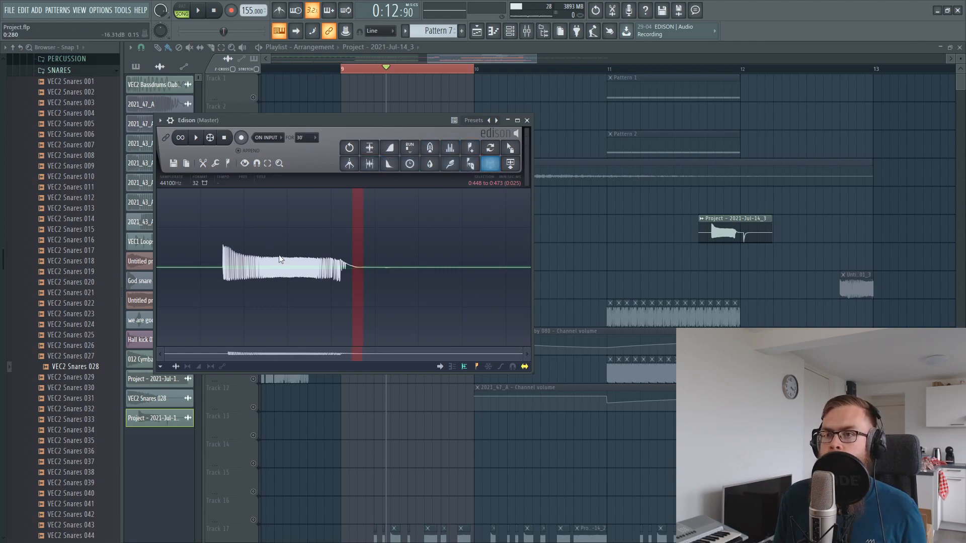
{"action": "left_click_drag", "start_coordinate": [503, 154], "coordinate": [419, 231]}
Normalize the edited snare sample, trim its silence and move its clip to the start of bar 11 on Track 6
{"action": "double_click", "coordinate": [420, 231]}
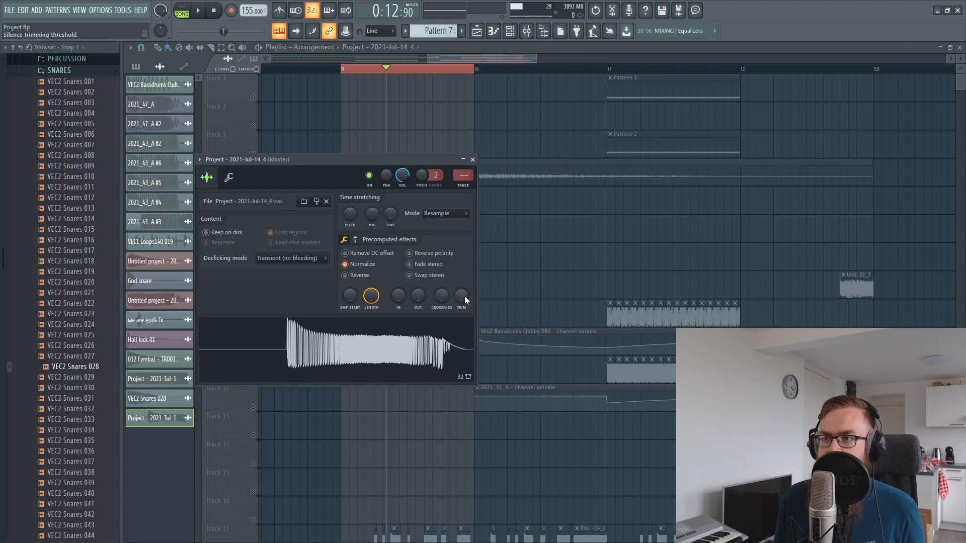
{"action": "key", "text": "Escape"}
{"action": "left_click_drag", "start_coordinate": [725, 200], "coordinate": [634, 230]}
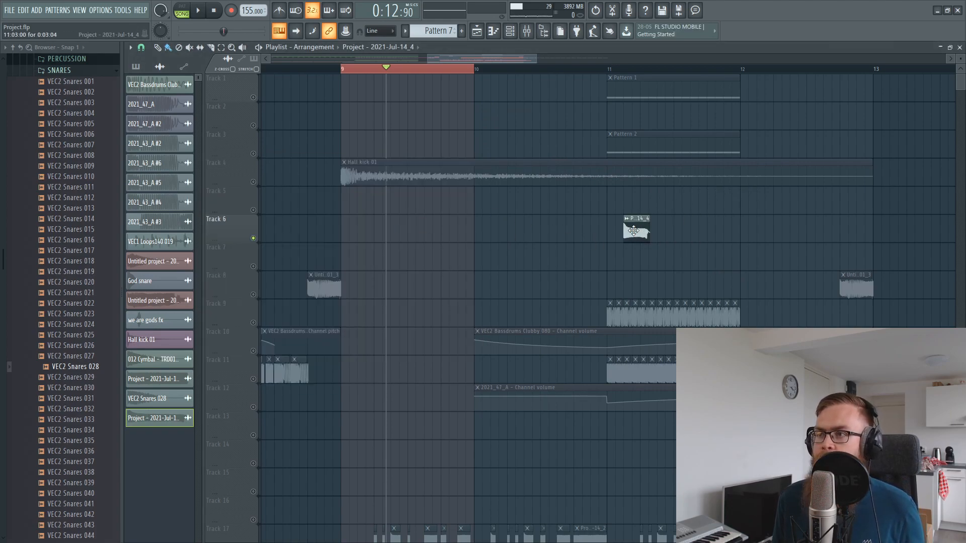
Unsolo Track 6 and route the resampled snare to mixer track 22
{"action": "right_click", "coordinate": [253, 238]}
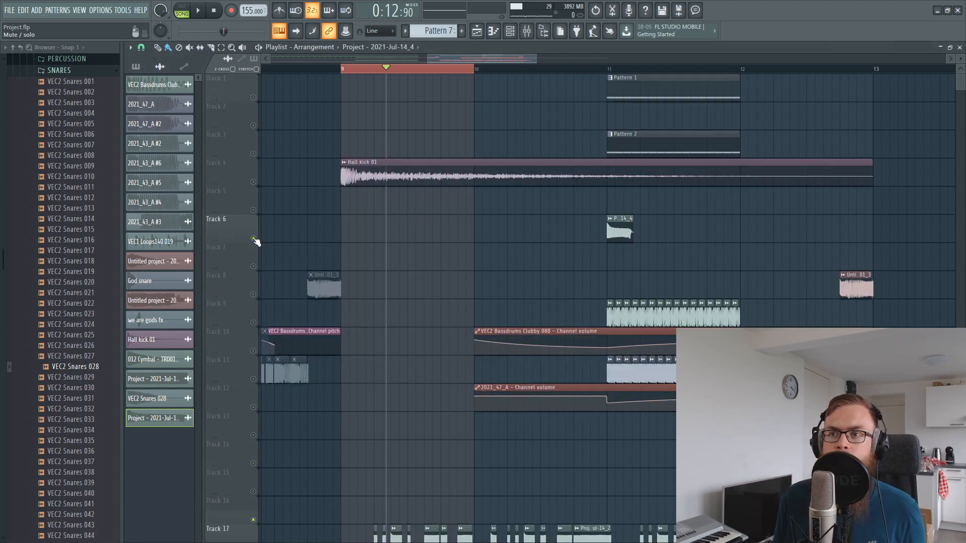
{"action": "left_click", "coordinate": [338, 72]}
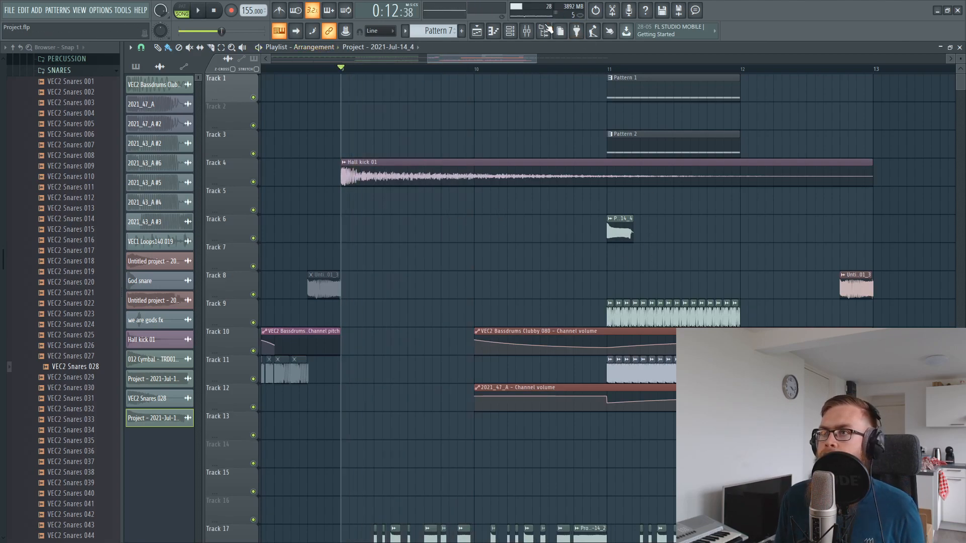
{"action": "key", "text": "F9"}
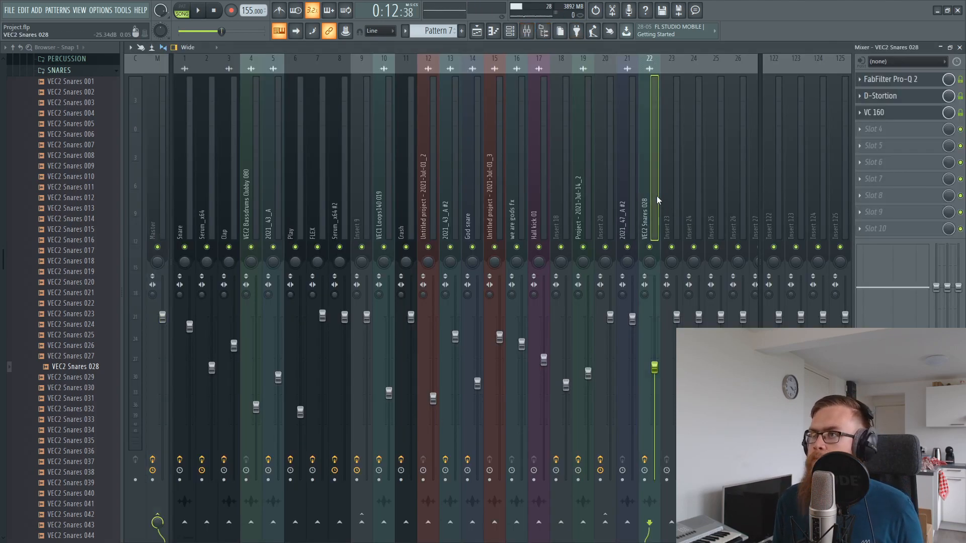
{"action": "left_click", "coordinate": [484, 35]}
{"action": "double_click", "coordinate": [623, 230]}
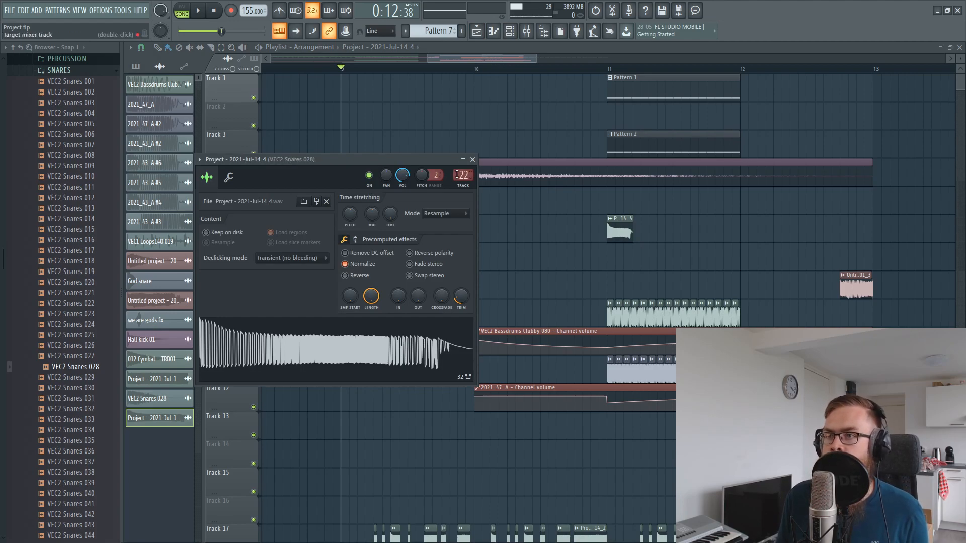
{"action": "left_click", "coordinate": [473, 160]}
Duplicate the snare clip on Track 6 so bar 11 has four hits, one per beat
{"action": "key", "text": "space"}
{"action": "left_click", "coordinate": [664, 233]}
{"action": "left_click_drag", "start_coordinate": [664, 233], "coordinate": [686, 231]}
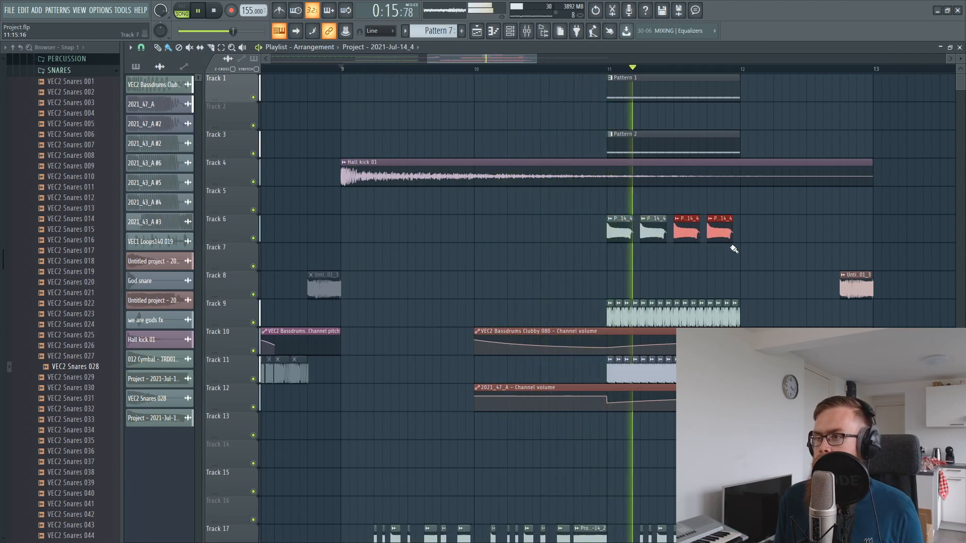
Fill bar 11 on Track 6 with eight back-to-back snare clips, one every half beat, and play it from bar 11
{"action": "key", "text": "space"}
{"action": "left_click_drag", "start_coordinate": [748, 233], "coordinate": [608, 226]}
{"action": "left_click_drag", "start_coordinate": [599, 69], "coordinate": [608, 71]}
{"action": "scroll", "coordinate": [616, 176], "scroll_direction": "up", "scroll_amount": 3}
{"action": "mouse_move", "coordinate": [660, 235]}
{"action": "left_mouse_down"}
{"action": "mouse_move", "coordinate": [637, 226]}
{"action": "mouse_move", "coordinate": [679, 226]}
{"action": "mouse_move", "coordinate": [658, 229]}
{"action": "left_mouse_up"}
{"action": "left_click_drag", "start_coordinate": [599, 207], "coordinate": [913, 225]}
{"action": "key", "text": "space"}
{"action": "key", "text": "space"}
Set the resampled snare's declicking mode to Generic (bleeding)
{"action": "double_click", "coordinate": [611, 231]}
{"action": "left_click", "coordinate": [356, 239]}
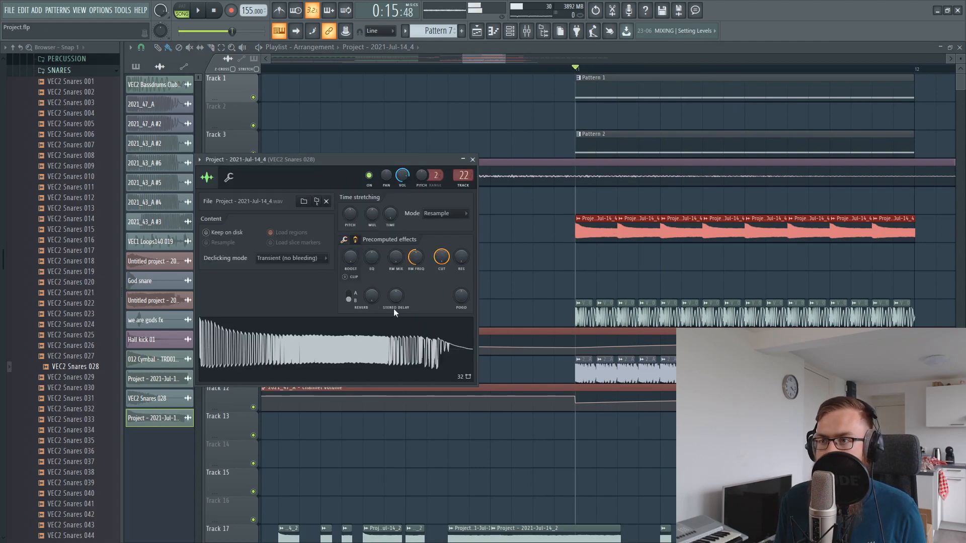
{"action": "left_click", "coordinate": [283, 259]}
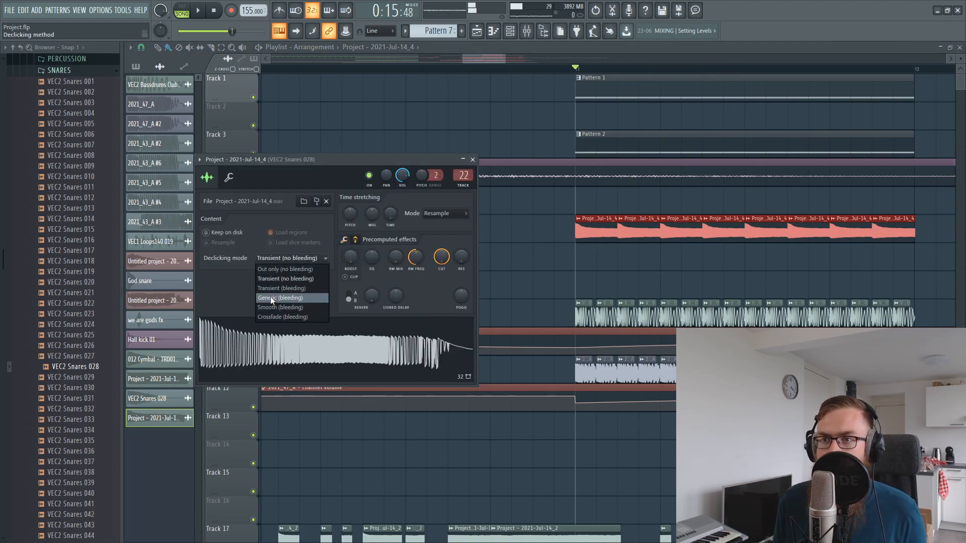
{"action": "left_click", "coordinate": [270, 298]}
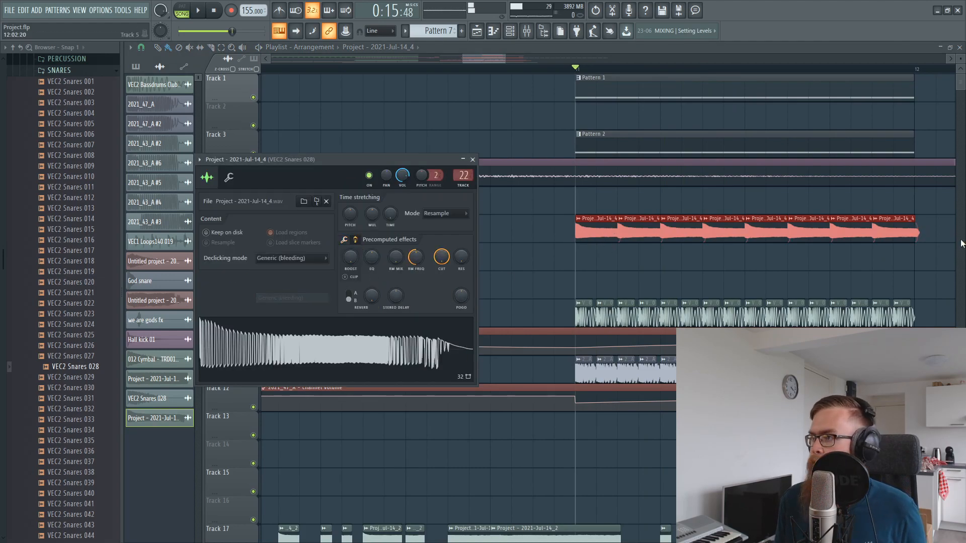
Shorten the eight snare clips in bar 11 slightly, leaving room for short fades between them, and deselect them
{"action": "left_click_drag", "start_coordinate": [914, 220], "coordinate": [909, 217]}
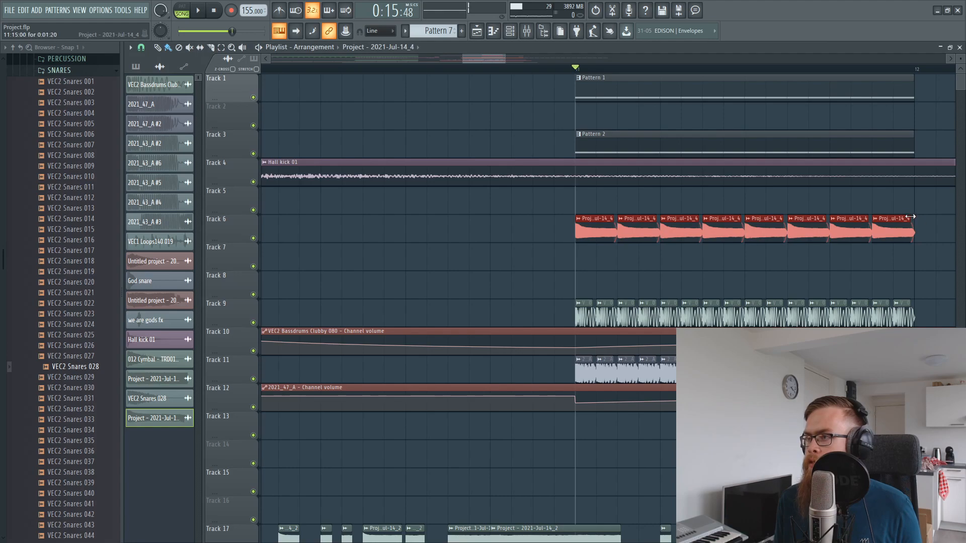
{"action": "scroll", "coordinate": [653, 76], "scroll_direction": "up", "scroll_amount": 6}
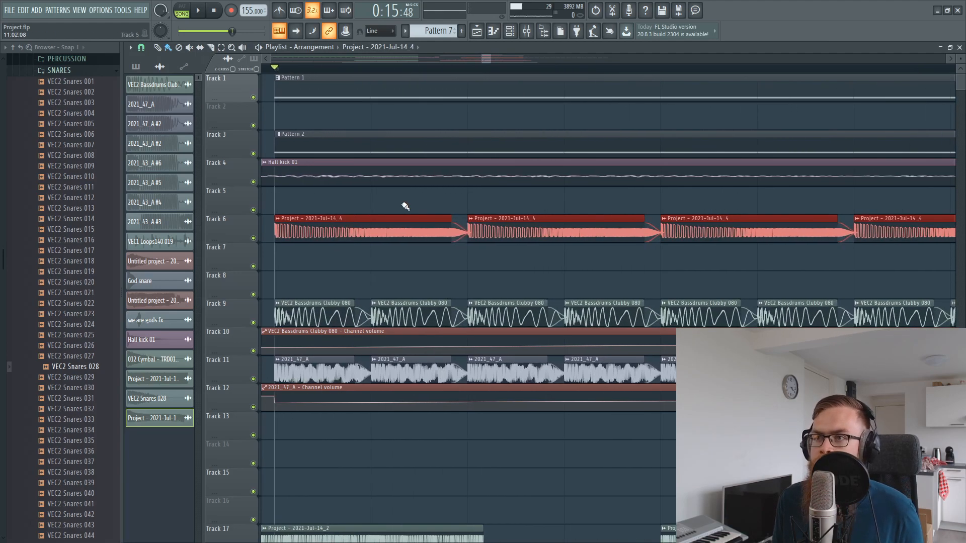
{"action": "scroll", "coordinate": [374, 71], "scroll_direction": "down", "scroll_amount": 6}
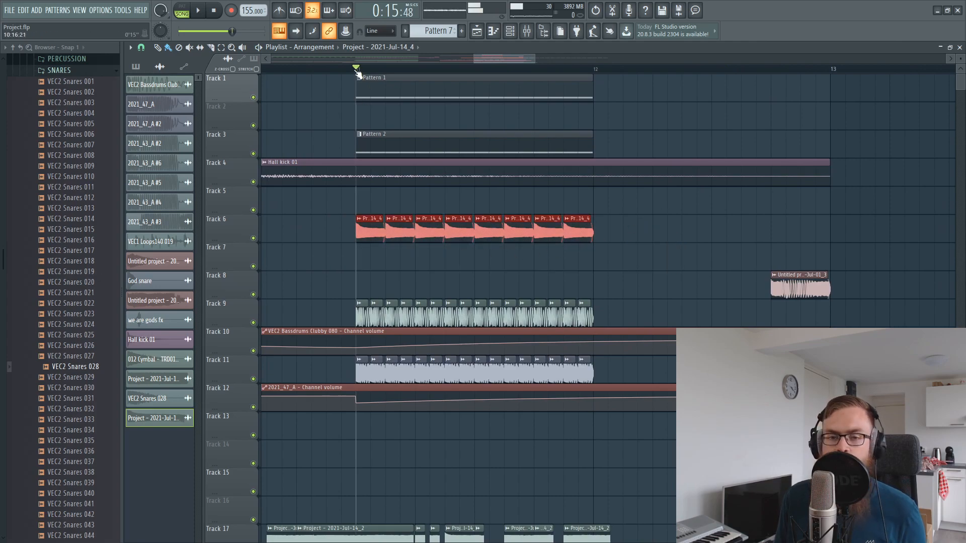
{"action": "left_click", "coordinate": [663, 254]}
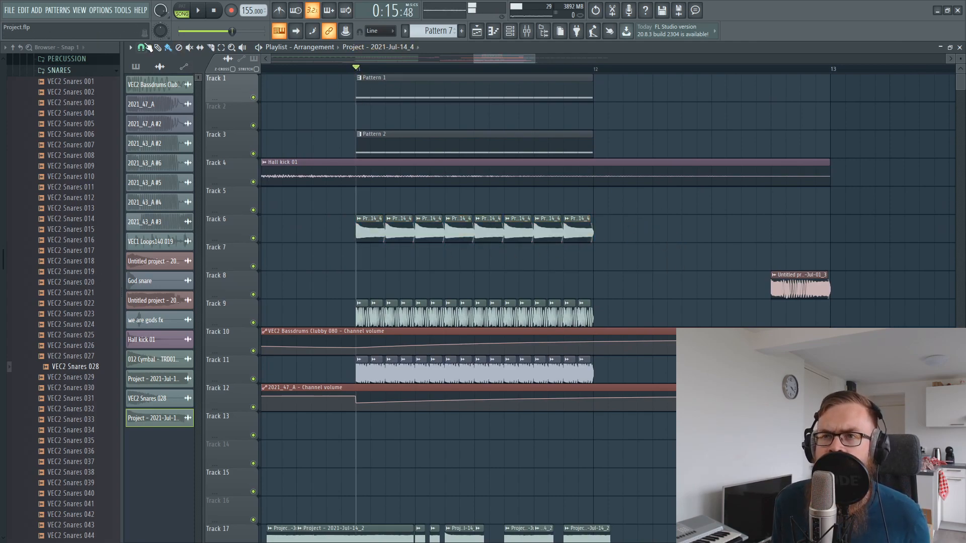
Change the playlist's snap setting and select bar 11 as the time range
{"action": "left_click", "coordinate": [143, 47]}
{"action": "left_click", "coordinate": [152, 174]}
{"action": "left_click_drag", "start_coordinate": [362, 70], "coordinate": [593, 275]}
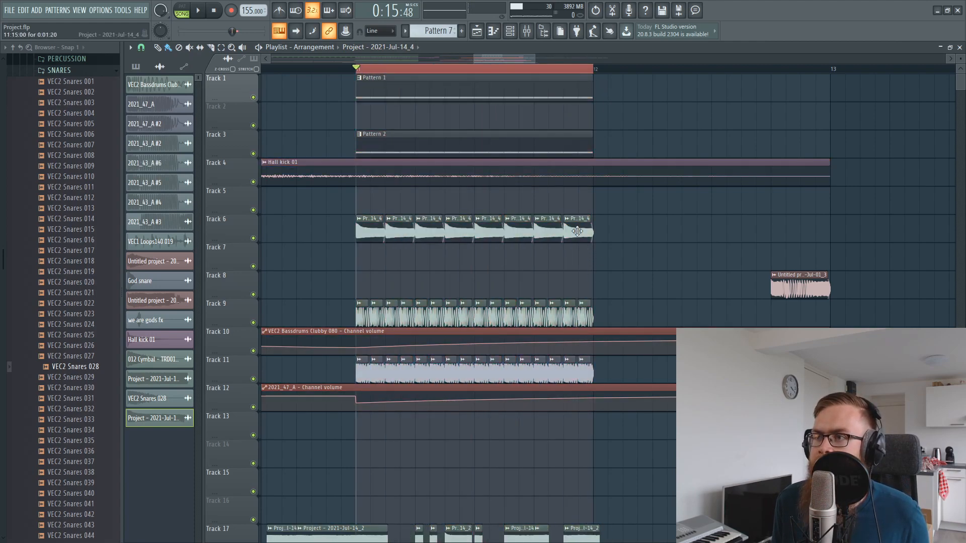
Widen the resampled snare's pitch range and create an automation clip for its channel pitch
{"action": "double_click", "coordinate": [577, 232]}
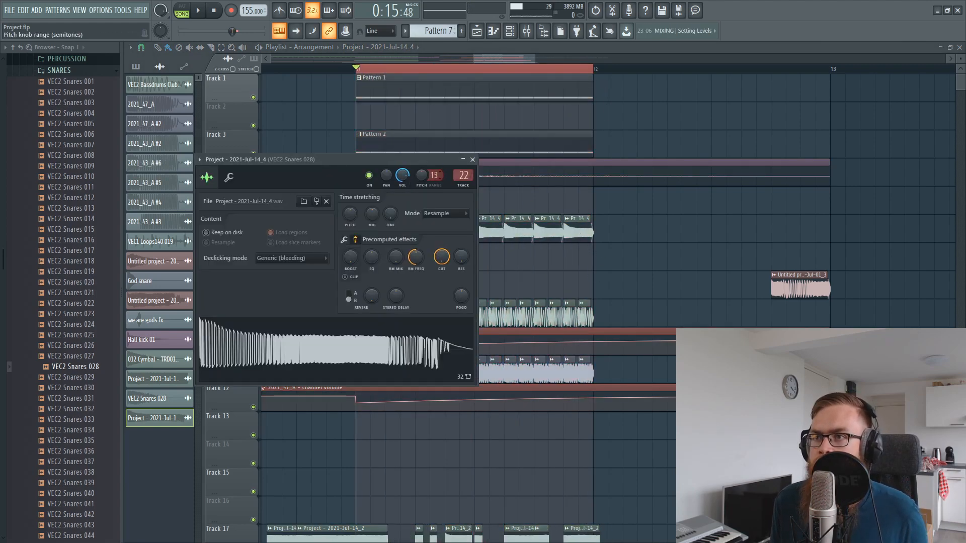
{"action": "right_click", "coordinate": [428, 174]}
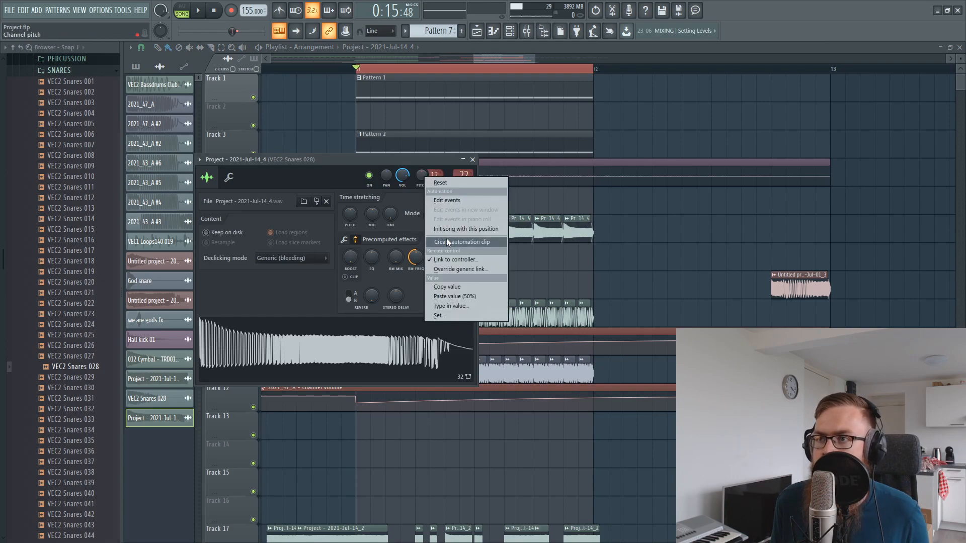
{"action": "left_click", "coordinate": [446, 237]}
Make the snare's pitch automation rise across bar 11 and double its hits on Track 6 in the second half
{"action": "mouse_move", "coordinate": [563, 116]}
{"action": "left_mouse_down"}
{"action": "mouse_move", "coordinate": [571, 263]}
{"action": "mouse_move", "coordinate": [596, 249]}
{"action": "mouse_move", "coordinate": [554, 220]}
{"action": "mouse_move", "coordinate": [479, 227]}
{"action": "mouse_move", "coordinate": [591, 230]}
{"action": "left_mouse_up"}
{"action": "key", "text": "space"}
{"action": "key", "text": "space"}
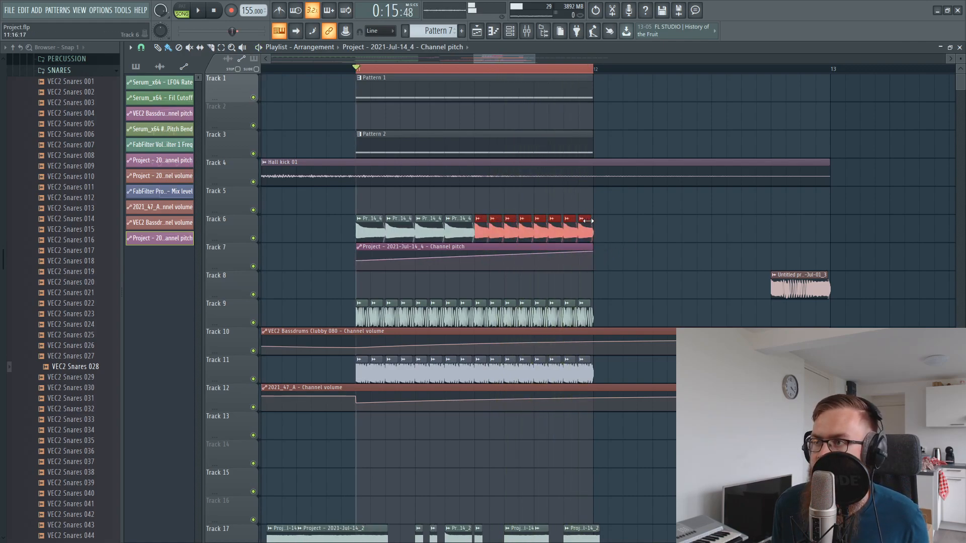
Shorten the snare clips on Track 6 to leave gaps and bend the rising pitch automation on Track 7 into a curve
{"action": "key", "text": "space"}
{"action": "left_click", "coordinate": [637, 221], "text": "ctrl"}
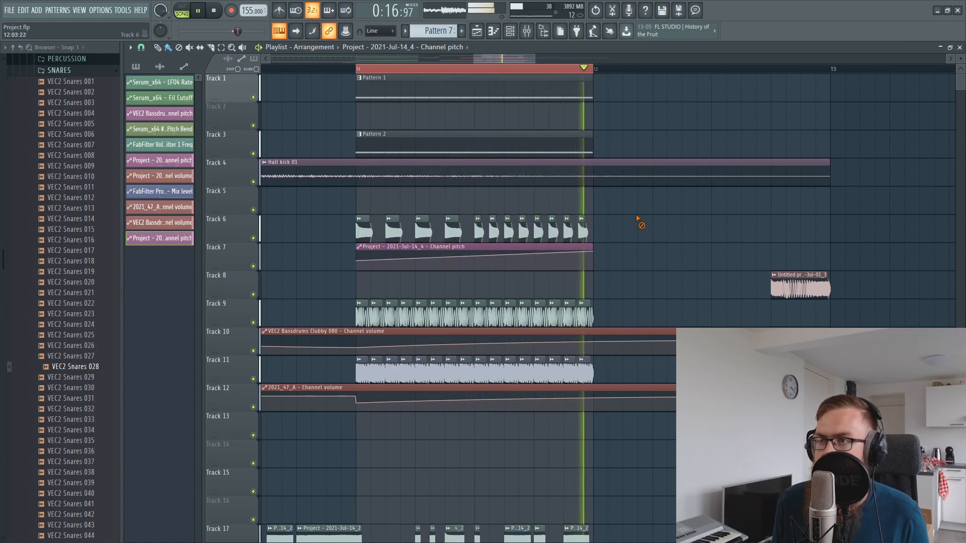
{"action": "left_click_drag", "start_coordinate": [475, 261], "coordinate": [474, 257]}
{"action": "key", "text": "space"}
Clear the time selection and play the arrangement from the start of the song
{"action": "double_click", "coordinate": [347, 69]}
{"action": "scroll", "coordinate": [347, 69], "scroll_direction": "down", "scroll_amount": 4}
{"action": "left_click_drag", "start_coordinate": [347, 69], "coordinate": [45, 88]}
{"action": "key", "text": "space"}
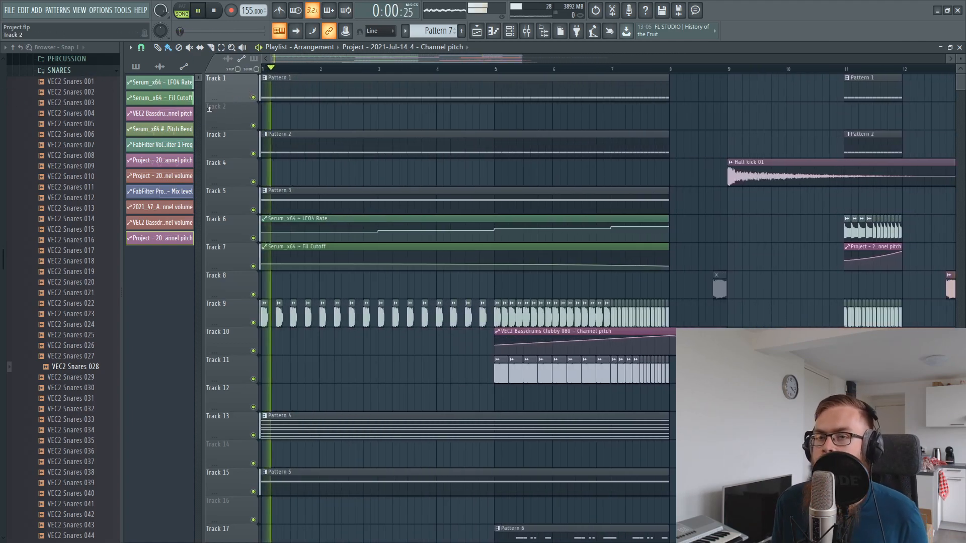
Collapse the open sample folders in the browser and show the whole arrangement in the playlist
{"action": "left_click", "coordinate": [54, 70]}
{"action": "scroll", "coordinate": [58, 126], "scroll_direction": "up", "scroll_amount": 5}
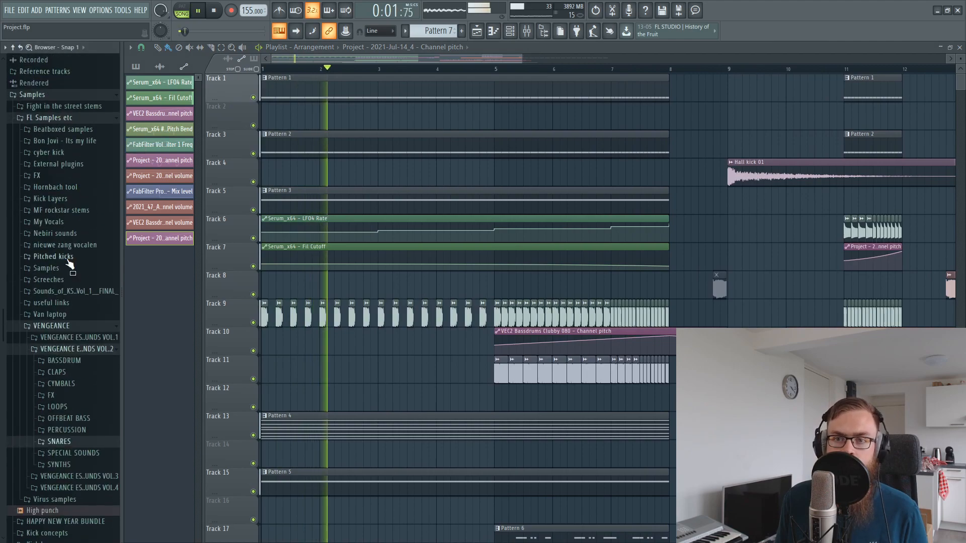
{"action": "left_click", "coordinate": [76, 328]}
{"action": "left_click", "coordinate": [54, 96]}
{"action": "scroll", "coordinate": [455, 71], "scroll_direction": "down", "scroll_amount": 4}
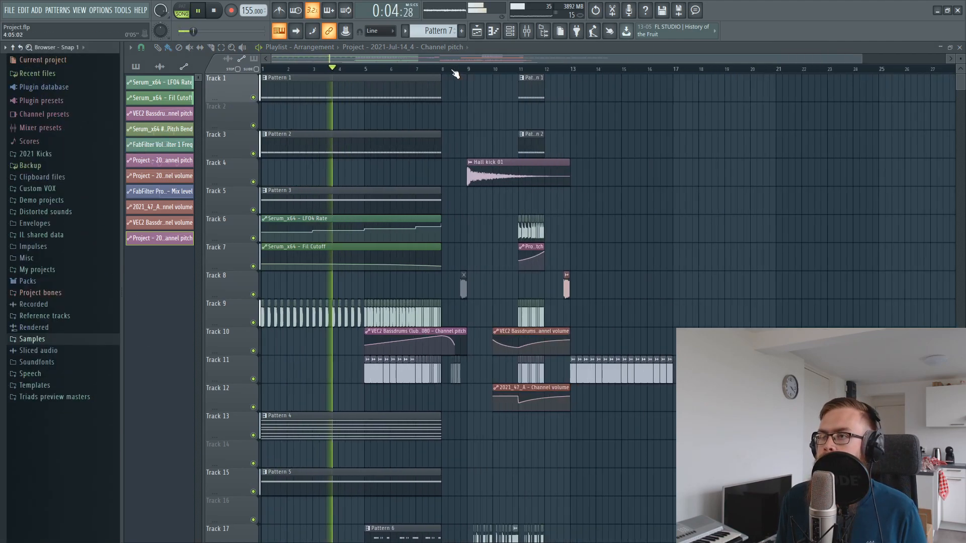
Extend the last "Untitled project - 2021-Jul-01_2" clip on Track 23 so it ends at bar 17
{"action": "scroll", "coordinate": [553, 207], "scroll_direction": "down", "scroll_amount": 1}
{"action": "scroll", "coordinate": [555, 208], "scroll_direction": "down", "scroll_amount": 6}
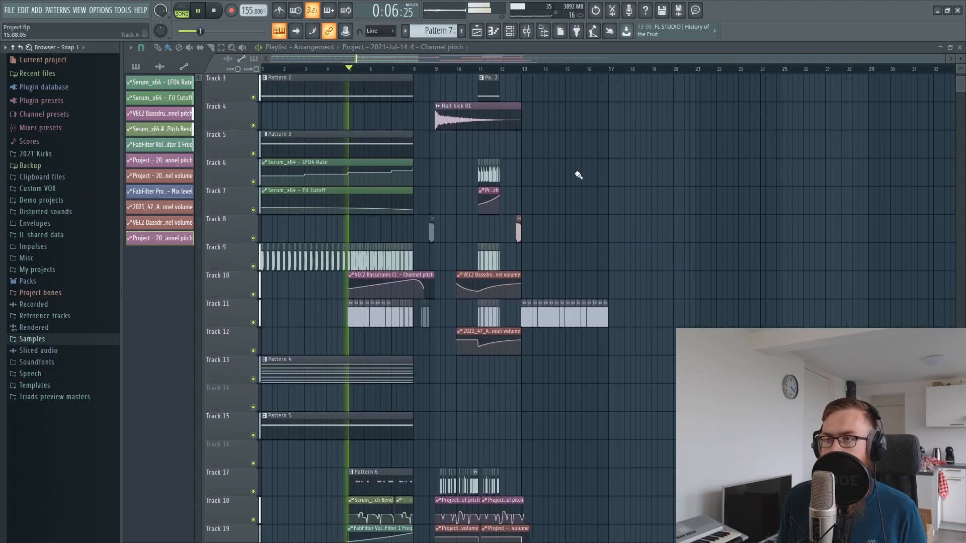
{"action": "scroll", "coordinate": [554, 253], "scroll_direction": "down", "scroll_amount": 2}
{"action": "left_click", "coordinate": [529, 201]}
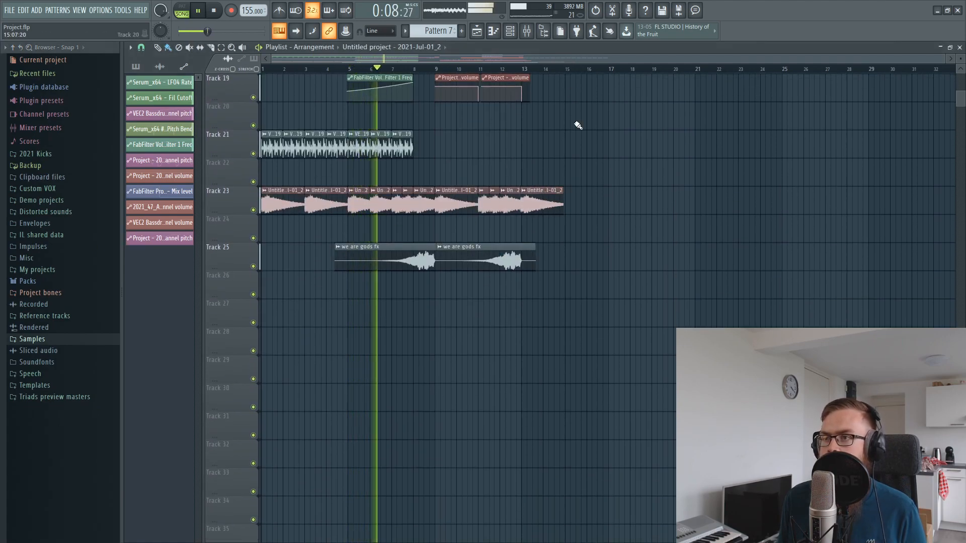
{"action": "scroll", "coordinate": [574, 73], "scroll_direction": "up", "scroll_amount": 2}
{"action": "left_click", "coordinate": [520, 193]}
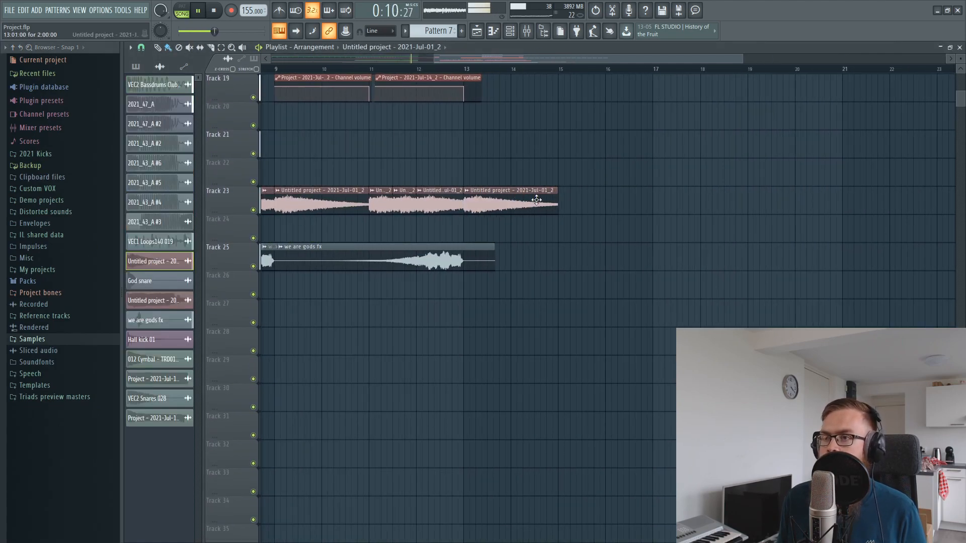
{"action": "left_click_drag", "start_coordinate": [558, 201], "coordinate": [655, 204]}
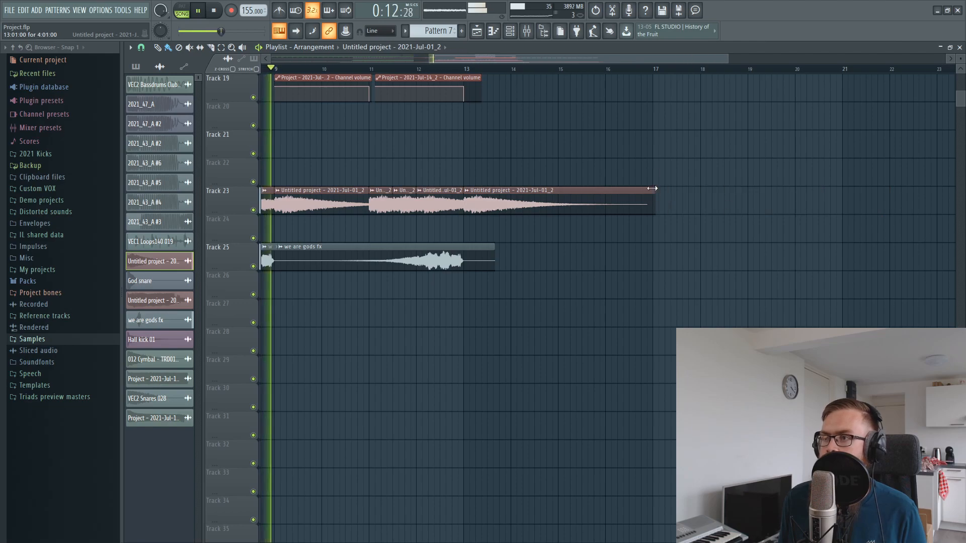
Review the arrangement around bars 9 to 17 across Tracks 3 to 25
{"action": "scroll", "coordinate": [610, 71], "scroll_direction": "down", "scroll_amount": 2}
{"action": "scroll", "coordinate": [618, 226], "scroll_direction": "up", "scroll_amount": 5}
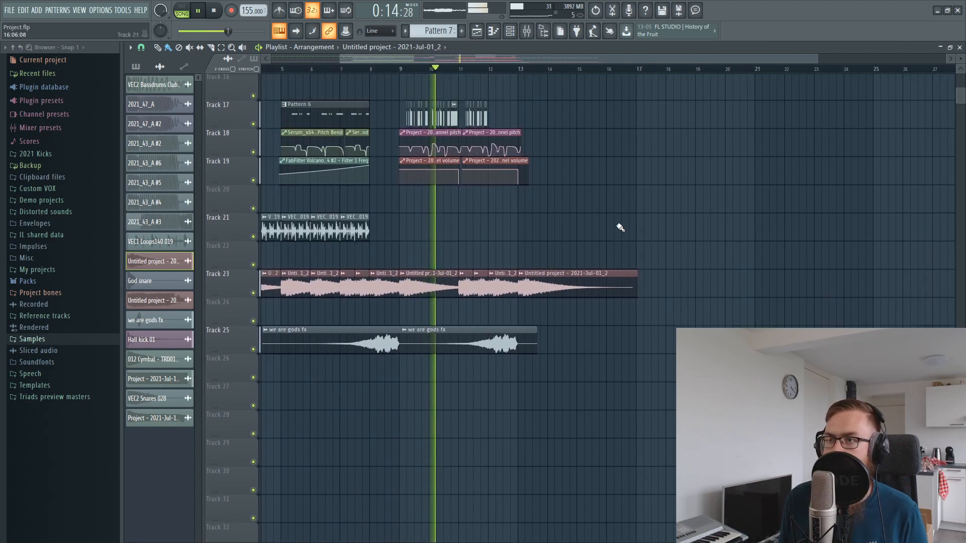
{"action": "scroll", "coordinate": [642, 245], "scroll_direction": "down", "scroll_amount": 1}
{"action": "scroll", "coordinate": [648, 234], "scroll_direction": "up", "scroll_amount": 9}
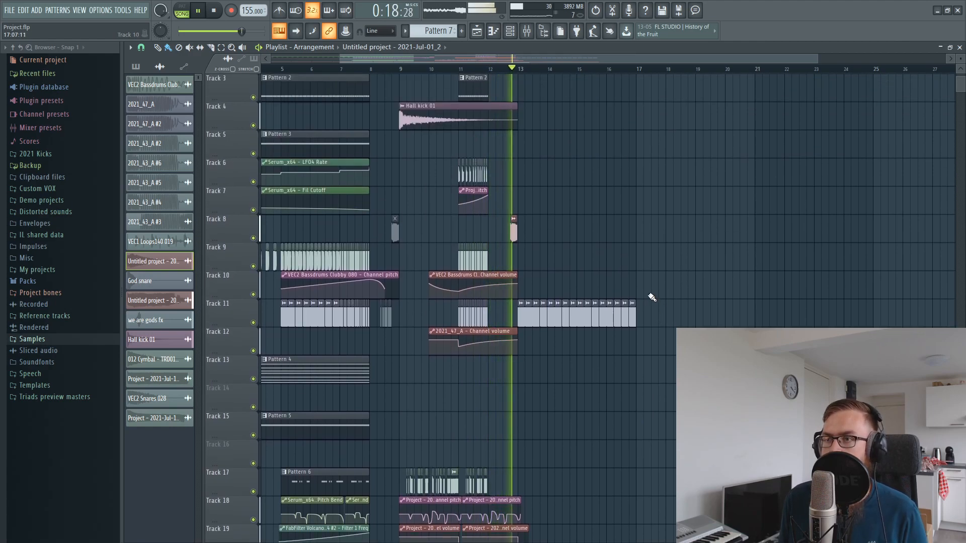
{"action": "scroll", "coordinate": [660, 275], "scroll_direction": "down", "scroll_amount": 6}
{"action": "scroll", "coordinate": [676, 279], "scroll_direction": "down", "scroll_amount": 6}
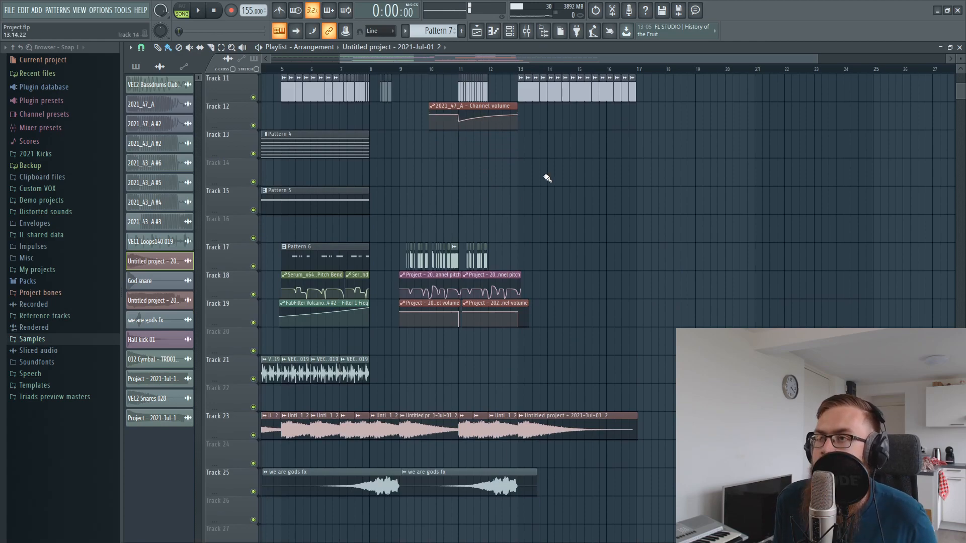
{"action": "scroll", "coordinate": [496, 84], "scroll_direction": "up", "scroll_amount": 2}
{"action": "scroll", "coordinate": [487, 71], "scroll_direction": "up", "scroll_amount": 3}
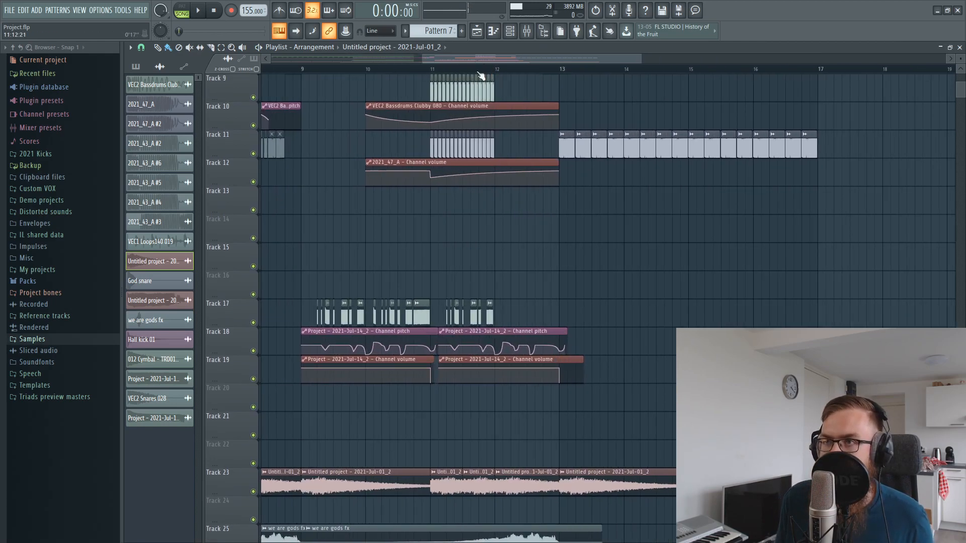
{"action": "scroll", "coordinate": [445, 240], "scroll_direction": "down", "scroll_amount": 4}
{"action": "scroll", "coordinate": [445, 240], "scroll_direction": "down", "scroll_amount": 4}
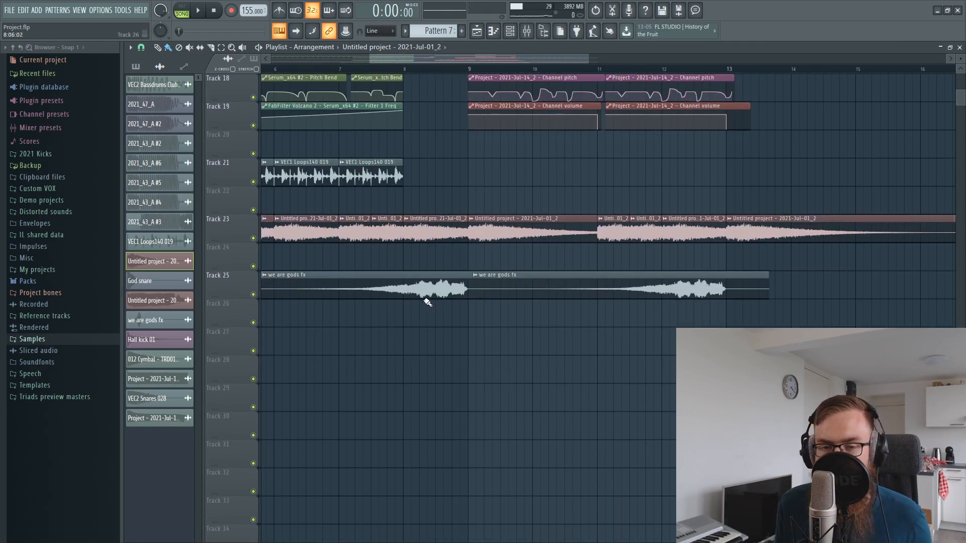
Load Gross Beat on the "we are gods fx" mixer track and choose the 1/8 Bt Gate volume preset
{"action": "left_click", "coordinate": [528, 32]}
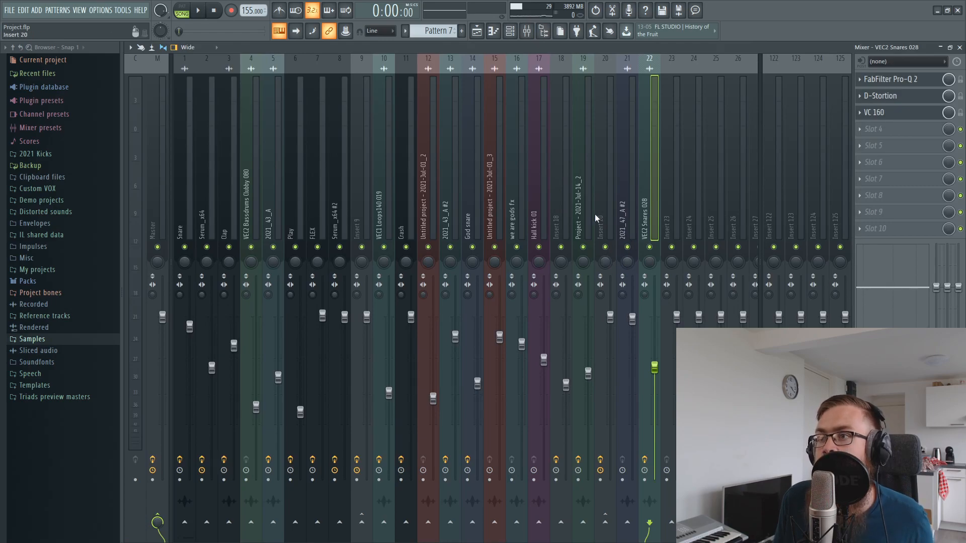
{"action": "left_click", "coordinate": [589, 217]}
{"action": "left_click", "coordinate": [515, 201]}
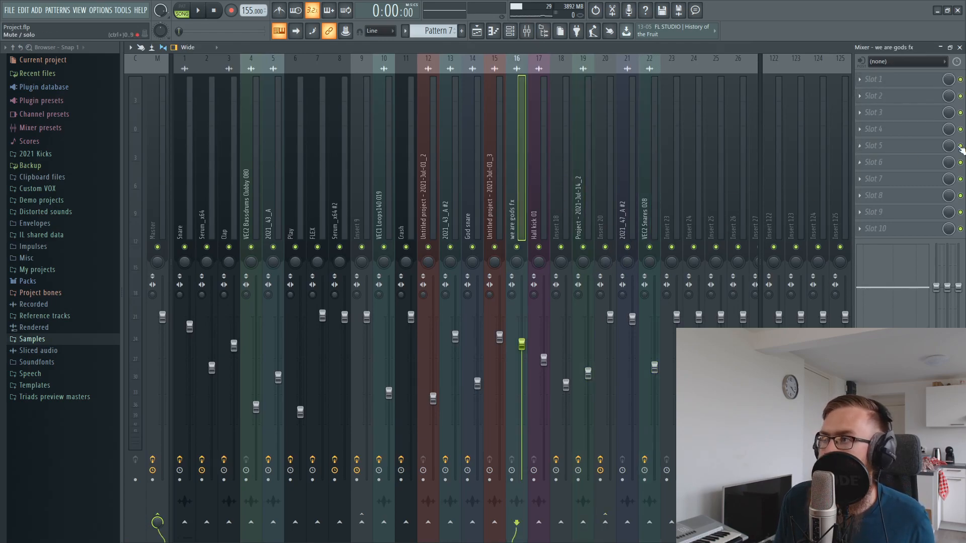
{"action": "left_click", "coordinate": [872, 81]}
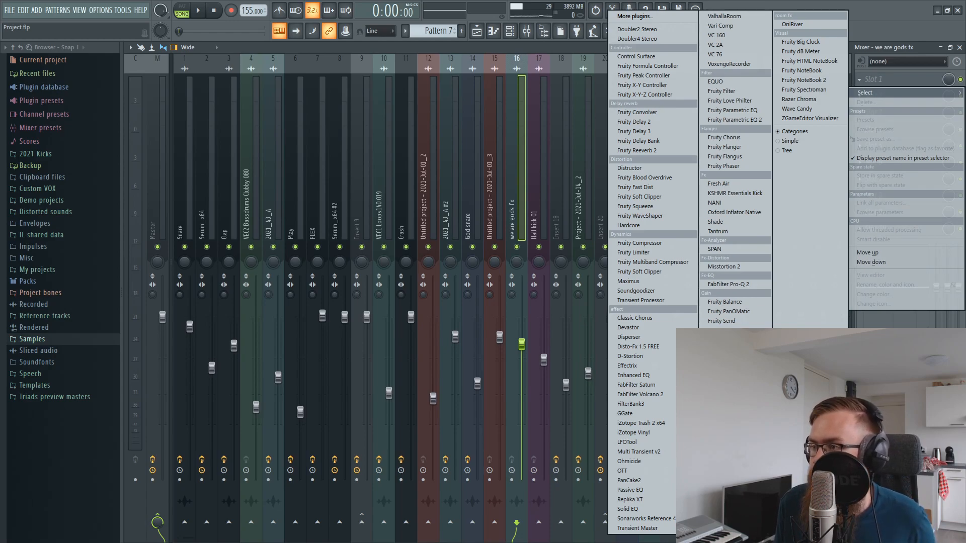
{"action": "key", "text": "Escape"}
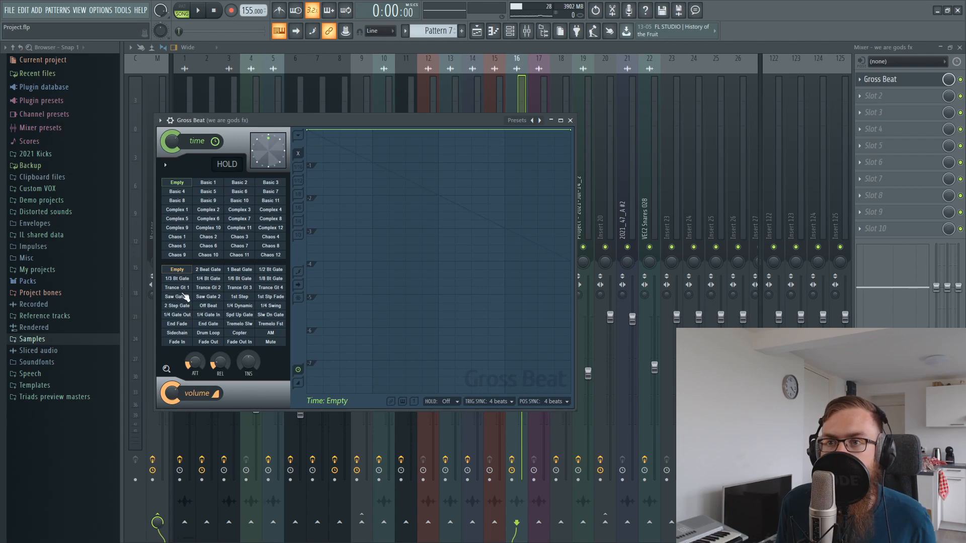
{"action": "left_click", "coordinate": [270, 279]}
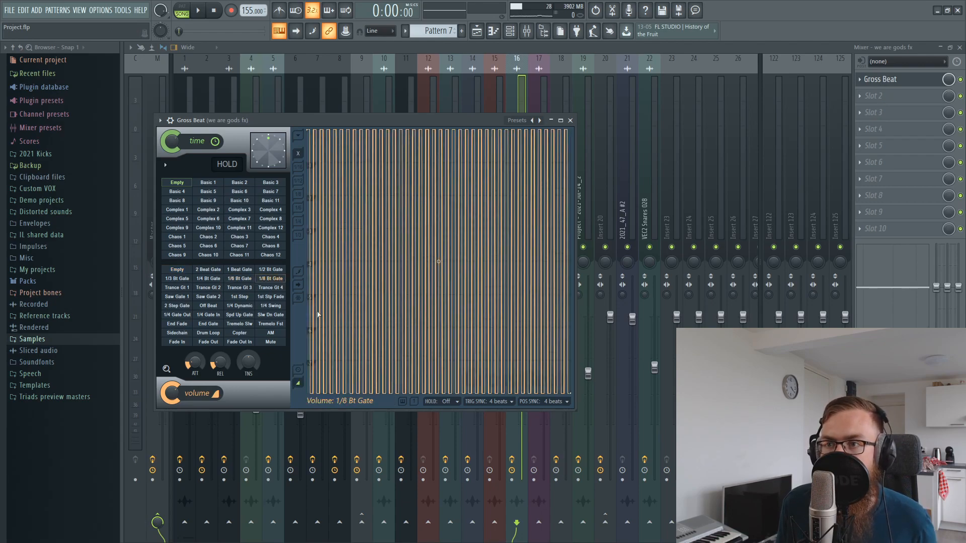
Solo Track 25 and audition the gated "we are gods fx" clip from bar 8
{"action": "left_click", "coordinate": [482, 31]}
{"action": "left_click", "coordinate": [250, 294]}
{"action": "scroll", "coordinate": [312, 292], "scroll_direction": "down", "scroll_amount": 4}
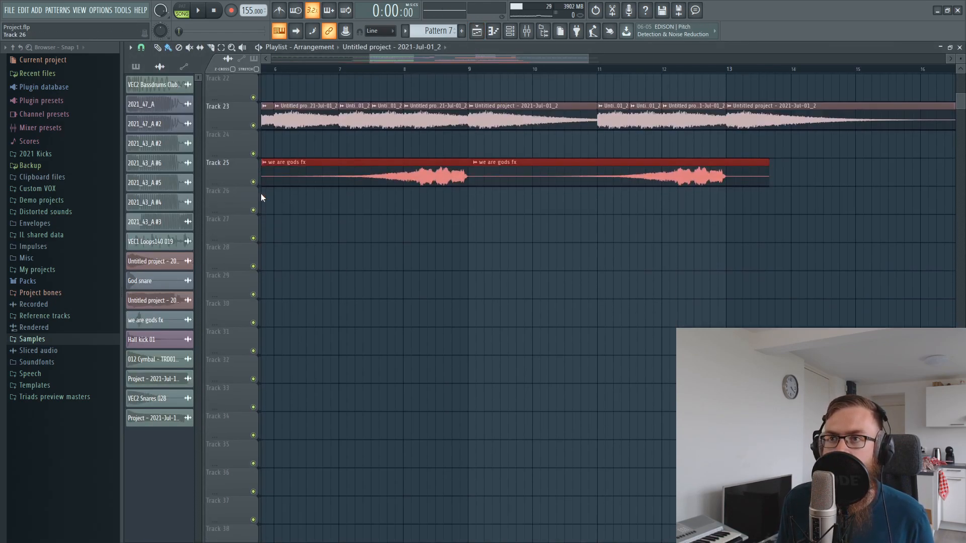
{"action": "left_click_drag", "start_coordinate": [397, 62], "coordinate": [398, 63]}
{"action": "left_click", "coordinate": [402, 69]}
{"action": "key", "text": "space"}
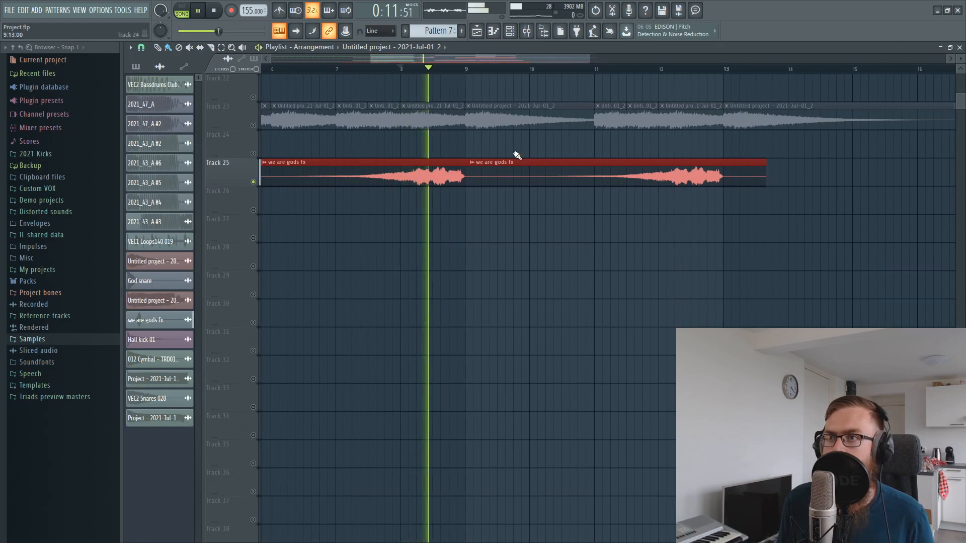
{"action": "left_click", "coordinate": [477, 297], "text": "ctrl"}
{"action": "key", "text": "space"}
Make Gross Beat's 1/8 Bt Gate volume pattern denser and play back the soloed effect
{"action": "left_click", "coordinate": [526, 31]}
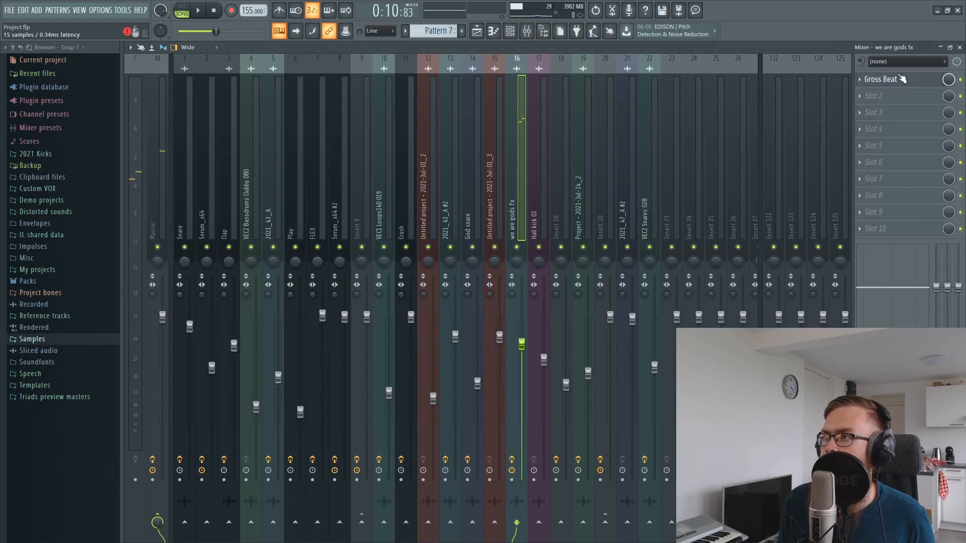
{"action": "left_click", "coordinate": [900, 79]}
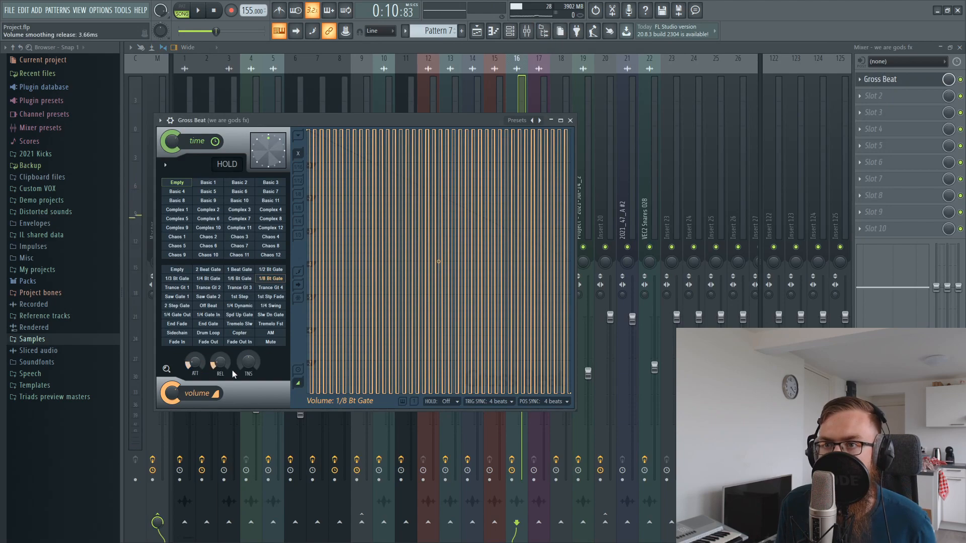
{"action": "key", "text": "space"}
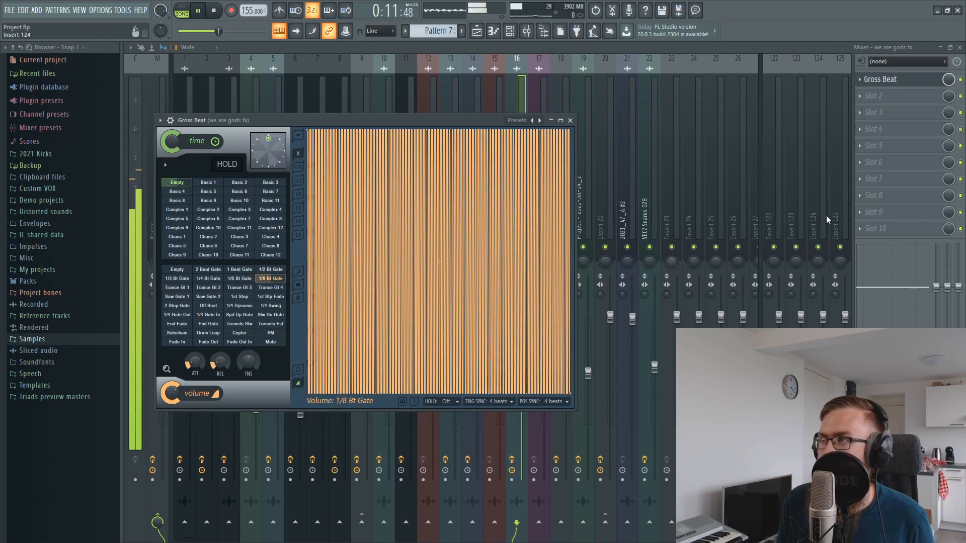
{"action": "key", "text": "space"}
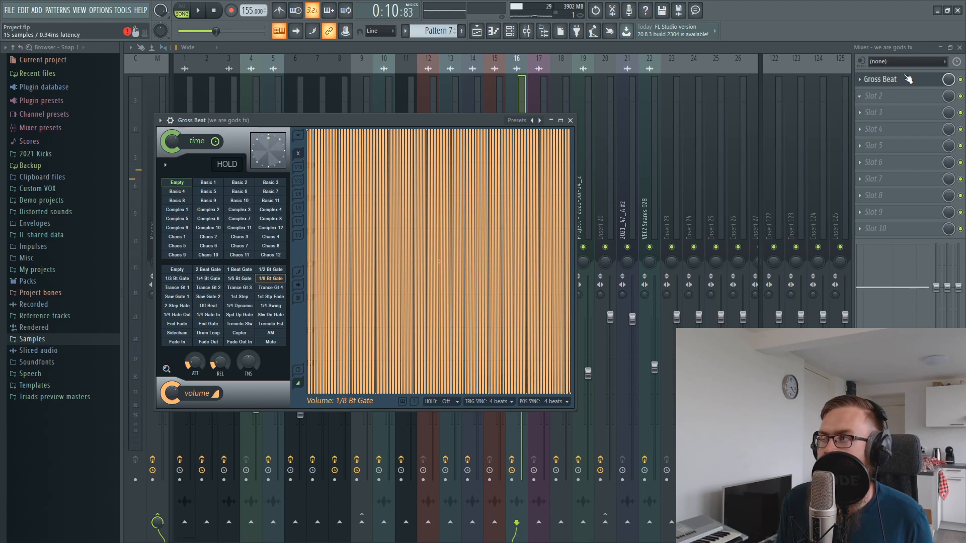
Unsolo Track 25 and set the playlist time selection from bar 7 to bar 11
{"action": "left_click", "coordinate": [480, 34]}
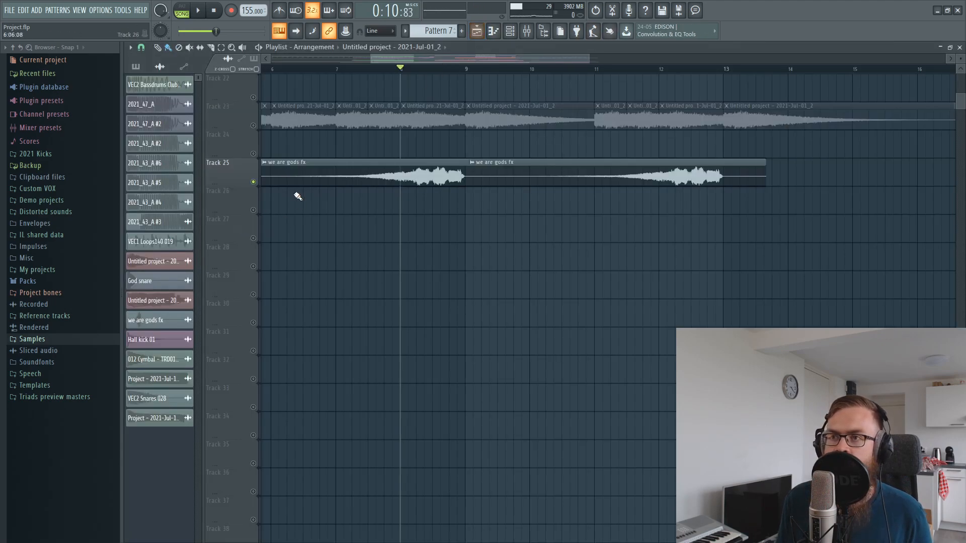
{"action": "right_click", "coordinate": [254, 182]}
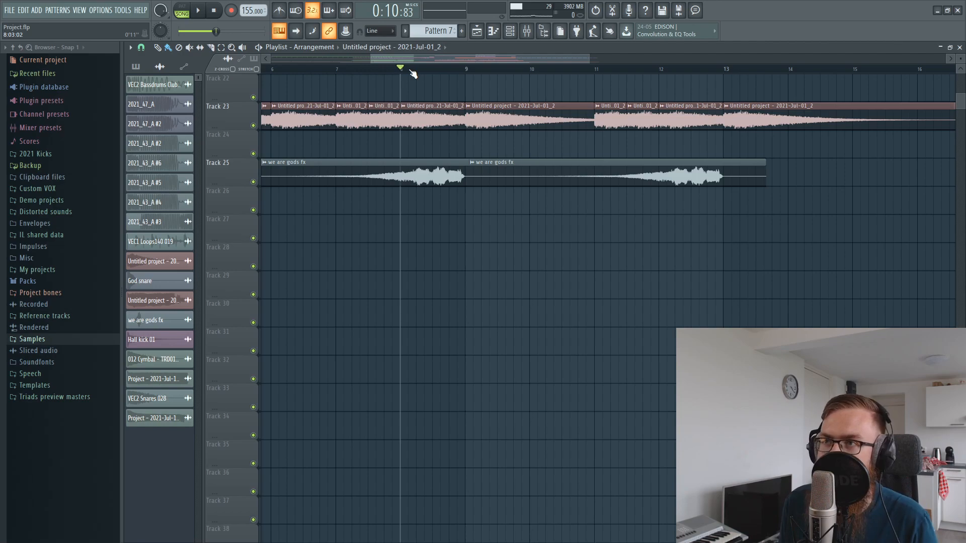
{"action": "scroll", "coordinate": [409, 71], "scroll_direction": "down", "scroll_amount": 1}
{"action": "left_click_drag", "start_coordinate": [572, 165], "coordinate": [657, 198]}
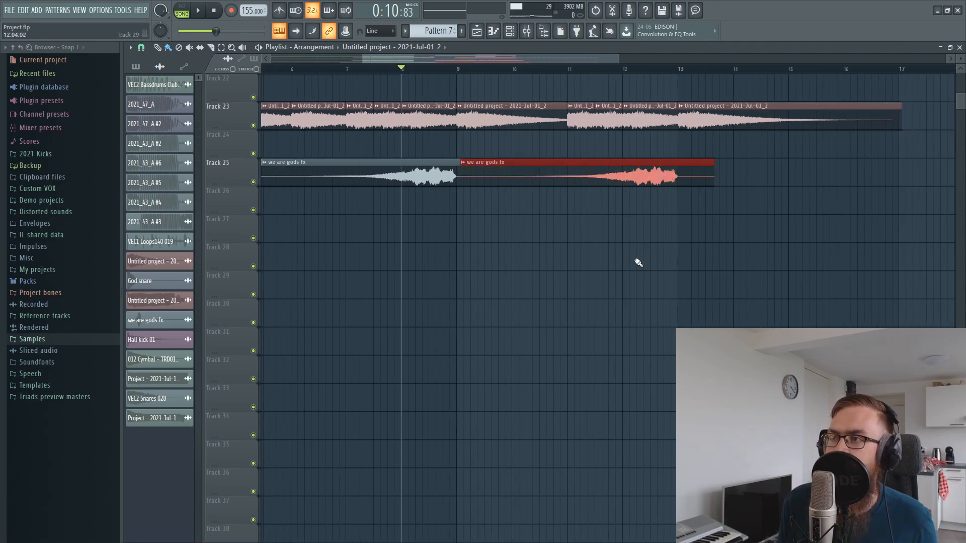
{"action": "right_click", "coordinate": [662, 238]}
{"action": "left_click_drag", "start_coordinate": [347, 70], "coordinate": [570, 254]}
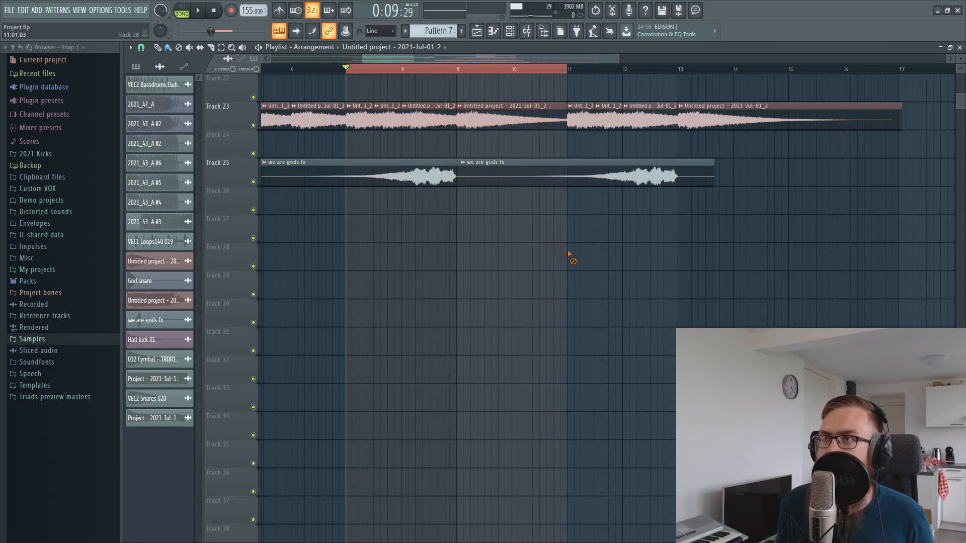
Create an automation clip for Gross Beat's mix level on Track 26, dropping to the minimum at bar 9 and staying flat until bar 11
{"action": "left_click", "coordinate": [528, 31]}
{"action": "right_click", "coordinate": [948, 81]}
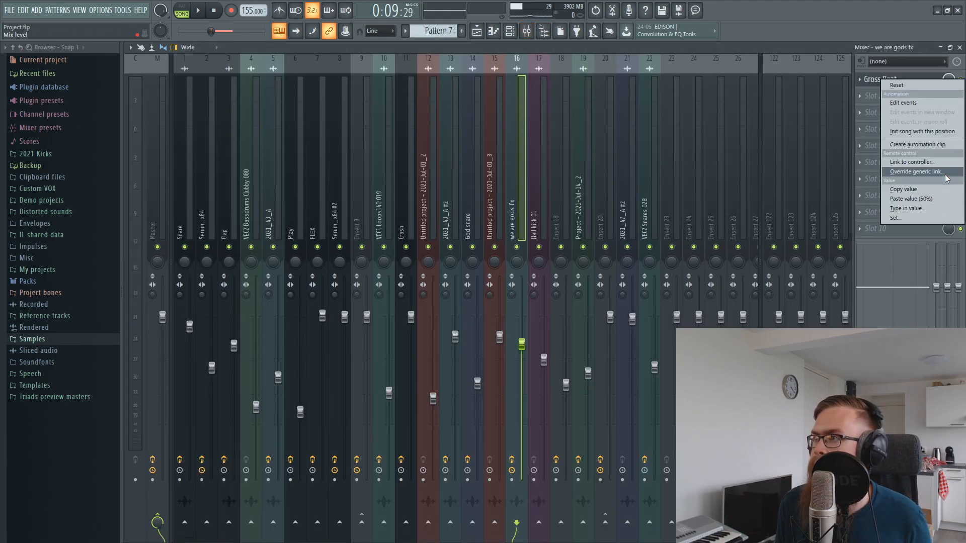
{"action": "left_click", "coordinate": [937, 145]}
{"action": "left_click_drag", "start_coordinate": [456, 91], "coordinate": [464, 211]}
{"action": "right_click", "coordinate": [459, 107]}
{"action": "left_click", "coordinate": [473, 147]}
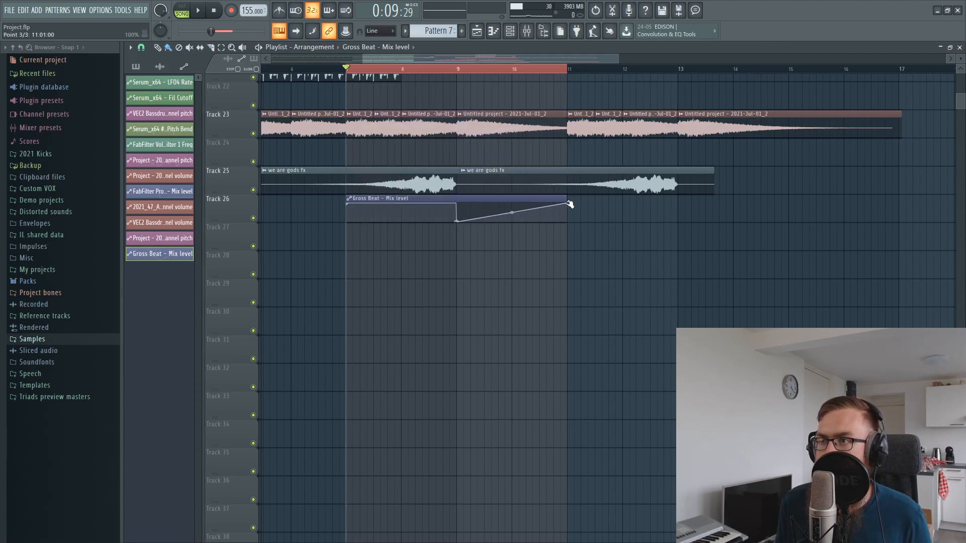
{"action": "left_click_drag", "start_coordinate": [567, 205], "coordinate": [582, 252]}
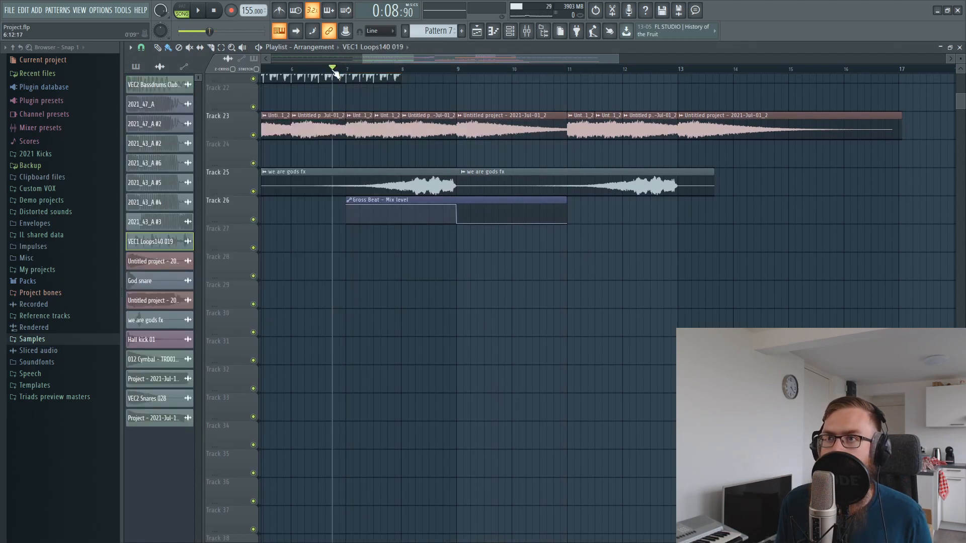
Place a one-bar copy of the VEC1 Loops140 019 loop at bar 11 on Track 21 and play the arrangement
{"action": "scroll", "coordinate": [511, 306], "scroll_direction": "up", "scroll_amount": 1}
{"action": "left_click_drag", "start_coordinate": [448, 274], "coordinate": [375, 268]}
{"action": "left_click_drag", "start_coordinate": [375, 267], "coordinate": [480, 267]}
{"action": "right_click", "coordinate": [503, 273]}
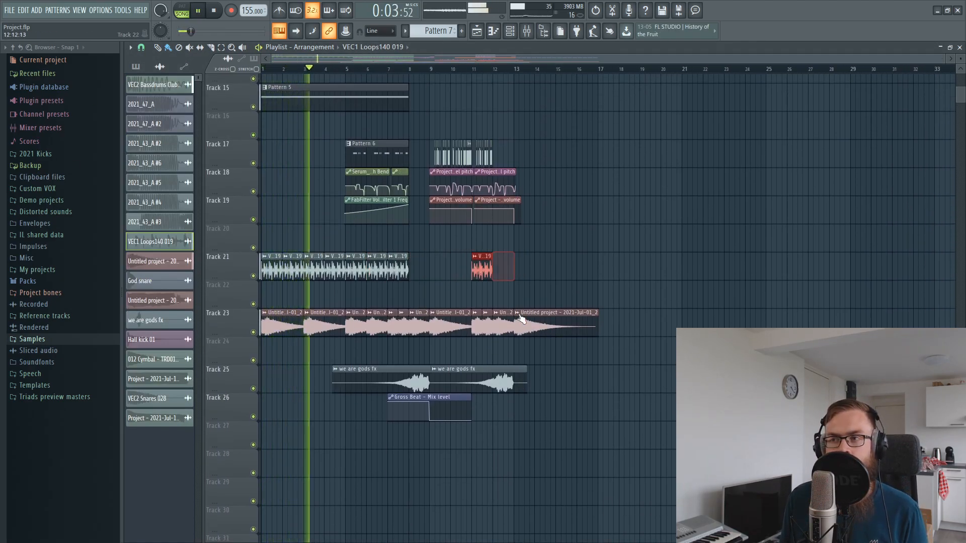
{"action": "left_click", "coordinate": [614, 237], "text": "ctrl"}
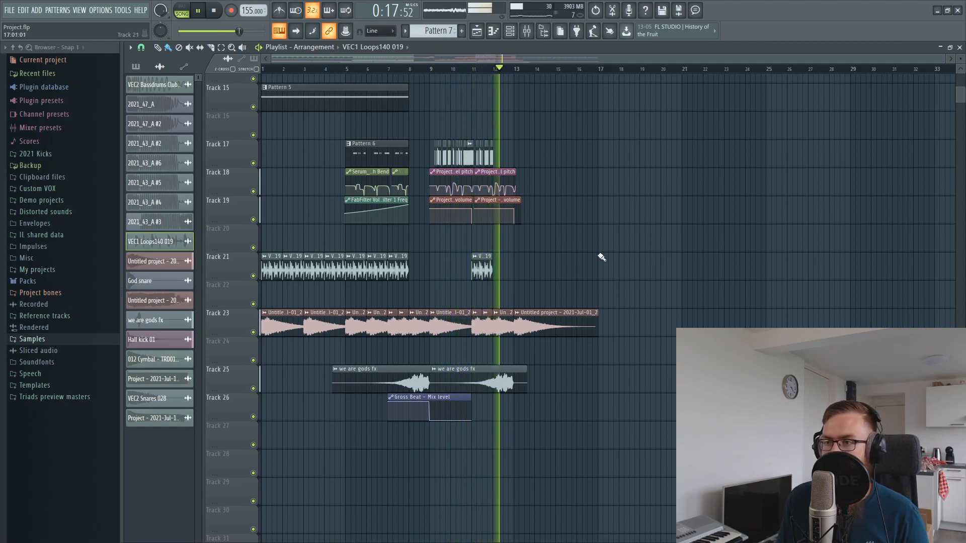
{"action": "scroll", "coordinate": [603, 246], "scroll_direction": "up", "scroll_amount": 4}
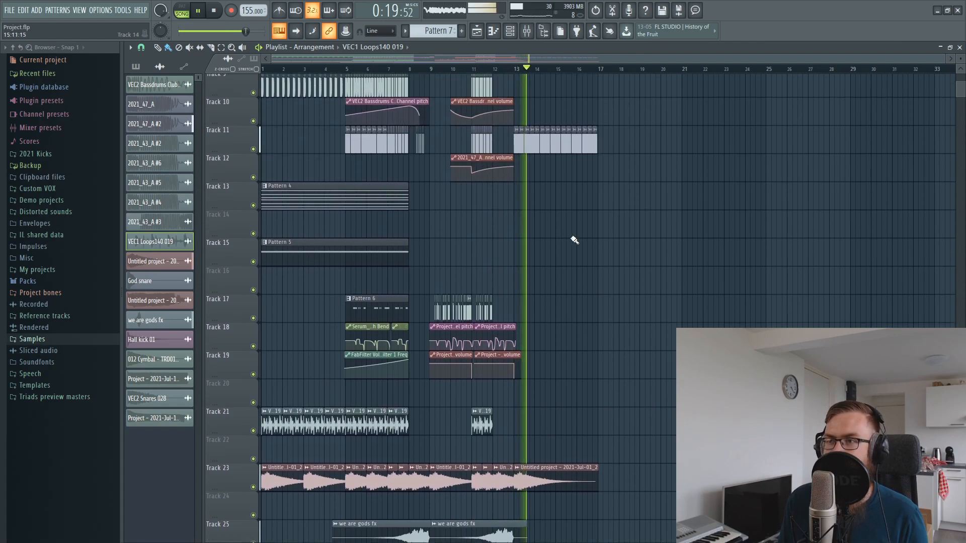
{"action": "key", "text": "space"}
Copy the Track 17 clips and their pitch and volume automation on Tracks 18 and 19 from bars 9-11 to bar 13
{"action": "scroll", "coordinate": [549, 144], "scroll_direction": "down", "scroll_amount": 5}
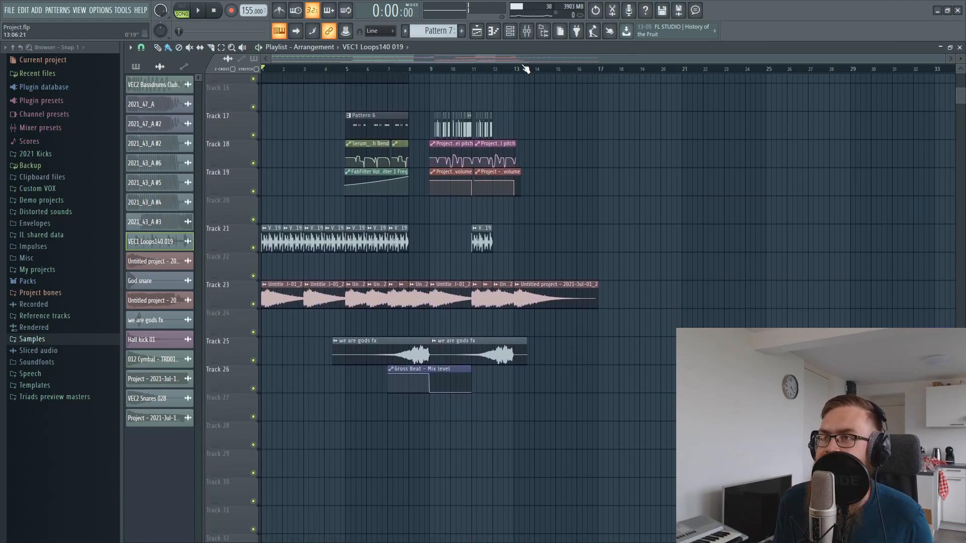
{"action": "scroll", "coordinate": [526, 69], "scroll_direction": "up", "scroll_amount": 3}
{"action": "mouse_move", "coordinate": [280, 195]}
{"action": "left_mouse_down"}
{"action": "mouse_move", "coordinate": [346, 121]}
{"action": "mouse_move", "coordinate": [389, 128]}
{"action": "left_mouse_up"}
{"action": "mouse_move", "coordinate": [389, 127]}
{"action": "left_mouse_down"}
{"action": "mouse_move", "coordinate": [678, 127]}
{"action": "mouse_move", "coordinate": [608, 127]}
{"action": "left_mouse_up"}
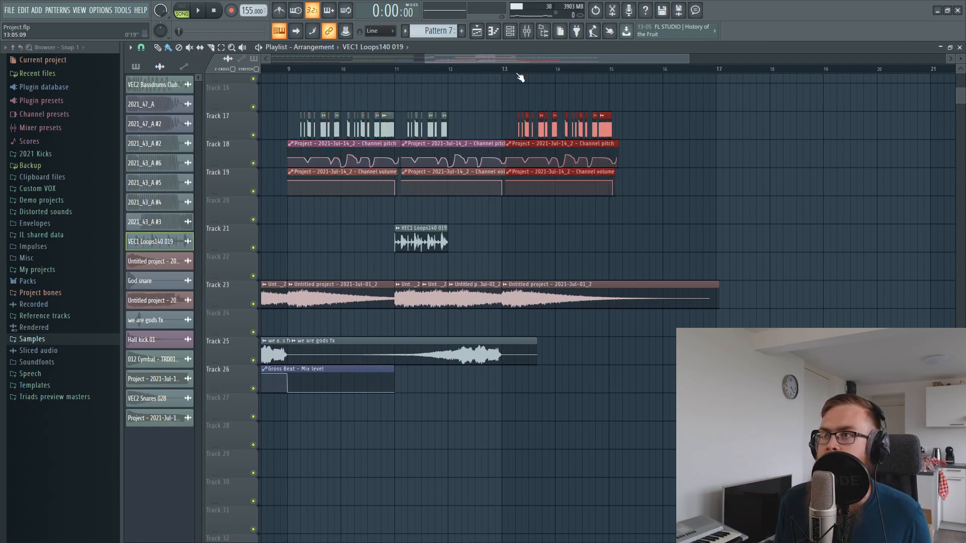
Shift the copied clips away from bar 13 and shorten the earlier pitch automation clip on Track 18 to end just past bar 13
{"action": "scroll", "coordinate": [520, 78], "scroll_direction": "up", "scroll_amount": 4}
{"action": "left_click_drag", "start_coordinate": [510, 175], "coordinate": [552, 174]}
{"action": "left_click_drag", "start_coordinate": [486, 217], "coordinate": [495, 173]}
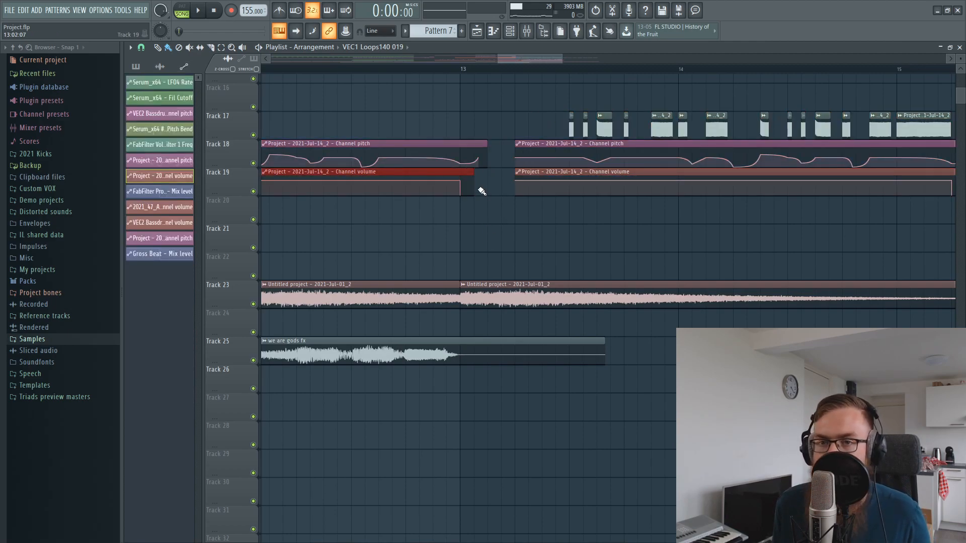
{"action": "left_click_drag", "start_coordinate": [485, 145], "coordinate": [473, 143]}
Select the copied clips on Tracks 17 to 19 and move them back to start at bar 13
{"action": "scroll", "coordinate": [470, 61], "scroll_direction": "down", "scroll_amount": 3}
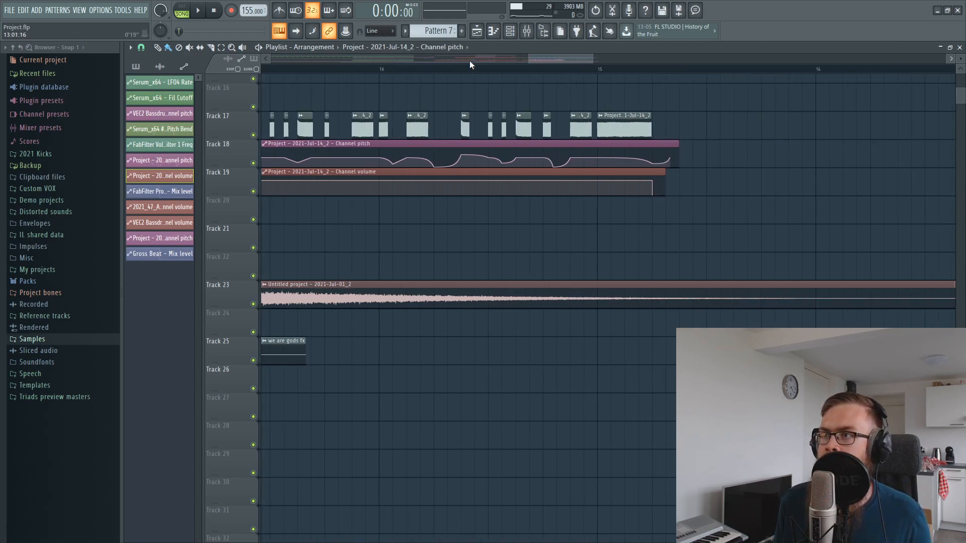
{"action": "scroll", "coordinate": [469, 61], "scroll_direction": "down", "scroll_amount": 3}
{"action": "left_click_drag", "start_coordinate": [662, 217], "coordinate": [363, 146]}
{"action": "left_click", "coordinate": [365, 148]}
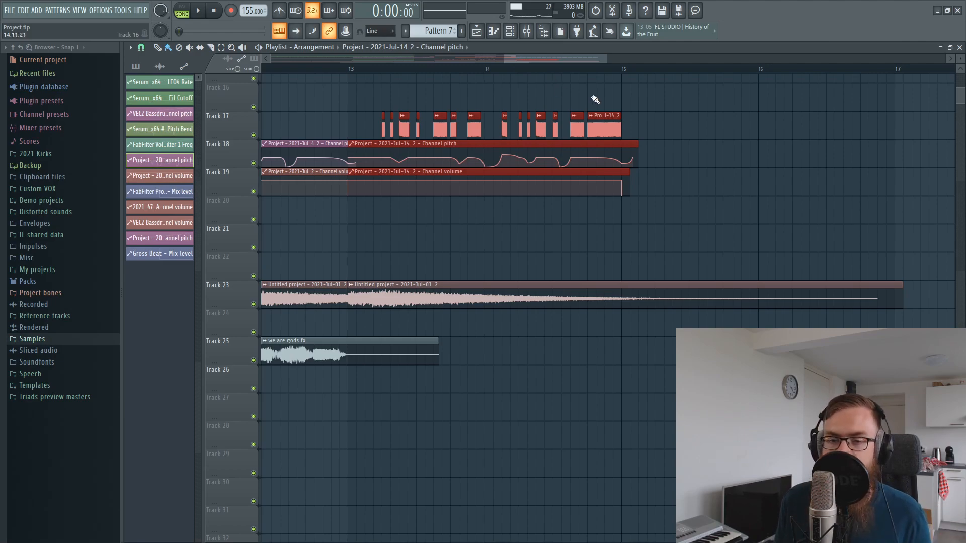
Play the arrangement from bar 13 to check the copied lead clips
{"action": "left_click", "coordinate": [780, 124]}
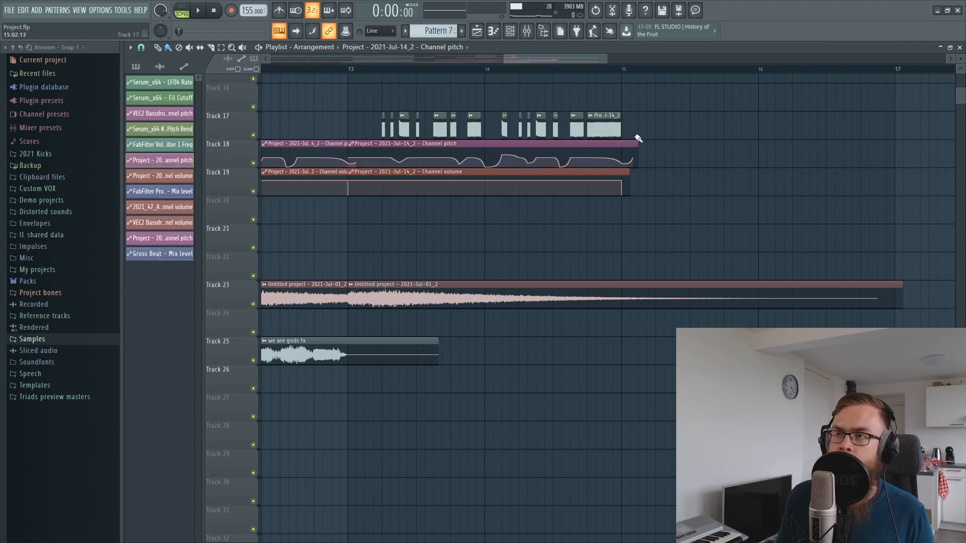
{"action": "scroll", "coordinate": [400, 127], "scroll_direction": "up", "scroll_amount": 2}
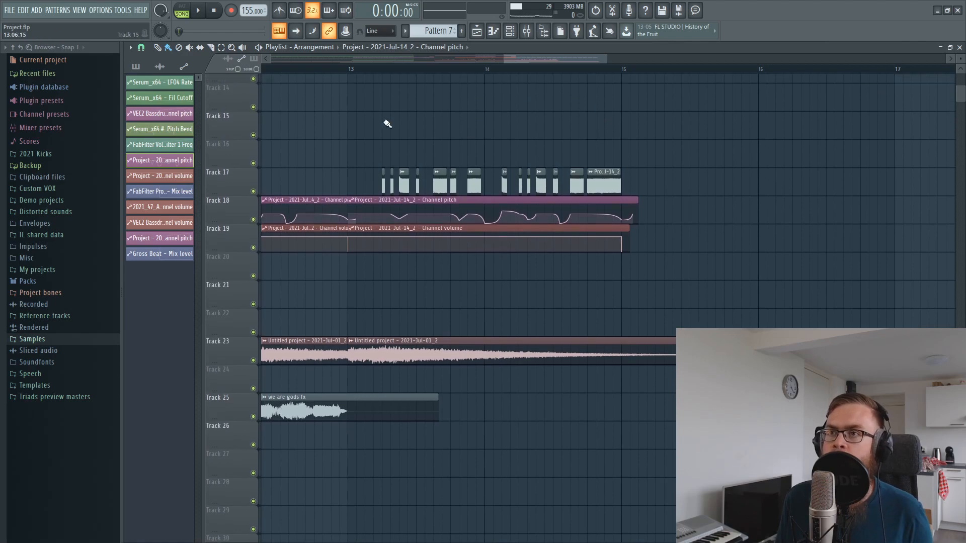
{"action": "scroll", "coordinate": [353, 80], "scroll_direction": "up", "scroll_amount": 2}
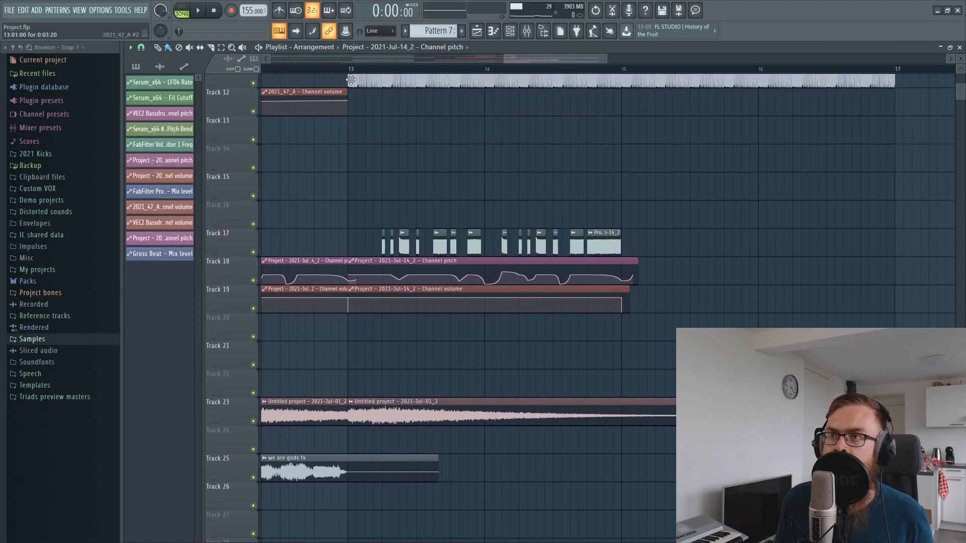
{"action": "left_click", "coordinate": [348, 73]}
{"action": "scroll", "coordinate": [494, 190], "scroll_direction": "down", "scroll_amount": 2}
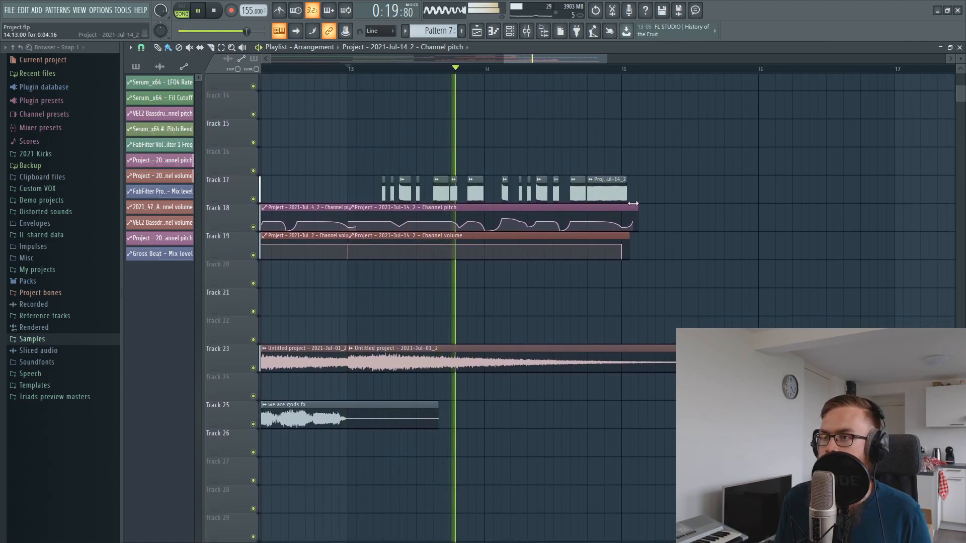
{"action": "key", "text": "space"}
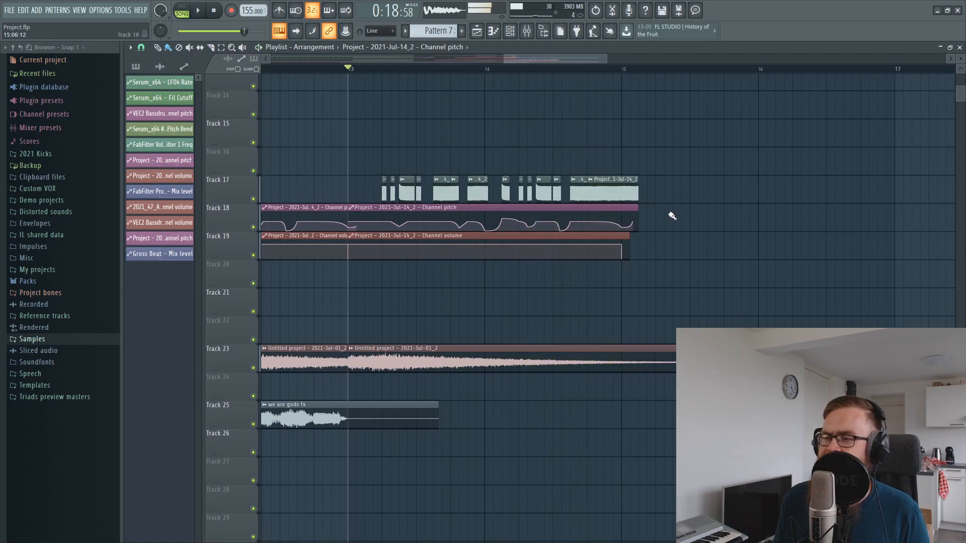
Duplicate the Track 17 to 19 clips from bars 13-15 to bar 15 and trim the copied automation clips to start just after bar 15
{"action": "left_click_drag", "start_coordinate": [684, 255], "coordinate": [382, 177]}
{"action": "key", "text": "ctrl+b"}
{"action": "mouse_move", "coordinate": [676, 197]}
{"action": "left_mouse_down"}
{"action": "mouse_move", "coordinate": [685, 197]}
{"action": "mouse_move", "coordinate": [677, 197]}
{"action": "left_mouse_up"}
{"action": "left_click", "coordinate": [683, 319], "text": "ctrl"}
{"action": "left_click_drag", "start_coordinate": [649, 249], "coordinate": [644, 208]}
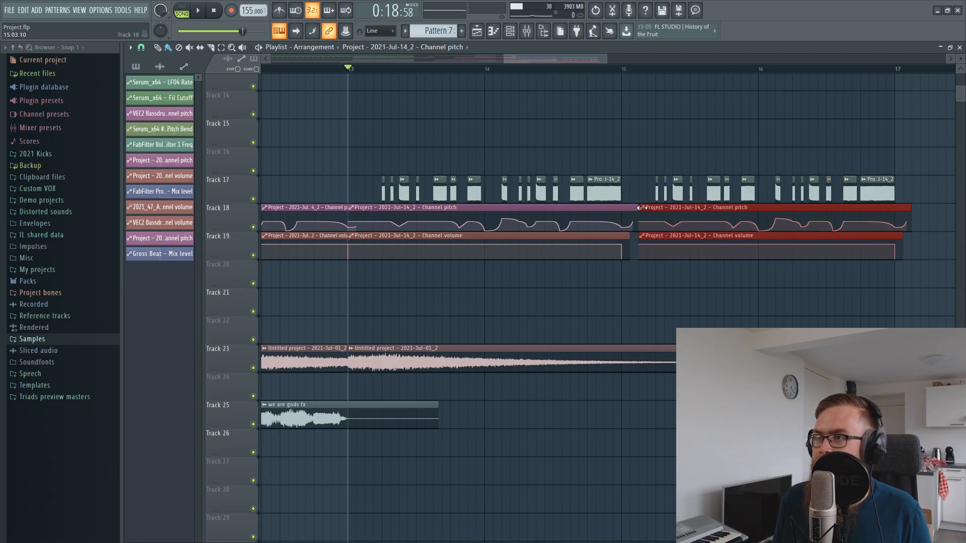
{"action": "left_click", "coordinate": [639, 121]}
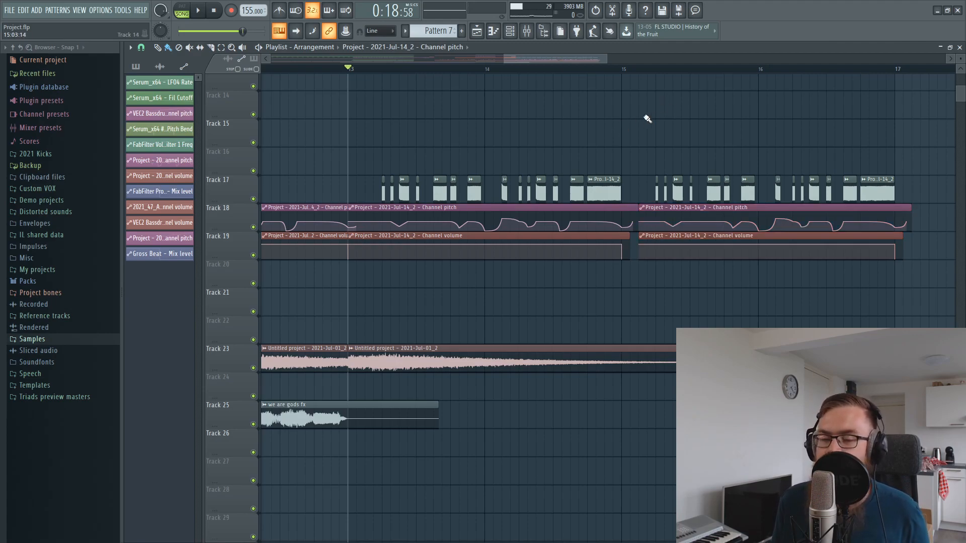
Trim the pitch and volume automation clips at bar 13 on Tracks 18 and 19 to start just after the bar line
{"action": "scroll", "coordinate": [586, 76], "scroll_direction": "down", "scroll_amount": 3}
{"action": "left_click_drag", "start_coordinate": [416, 187], "coordinate": [261, 190]}
{"action": "left_click_drag", "start_coordinate": [515, 181], "coordinate": [892, 197]}
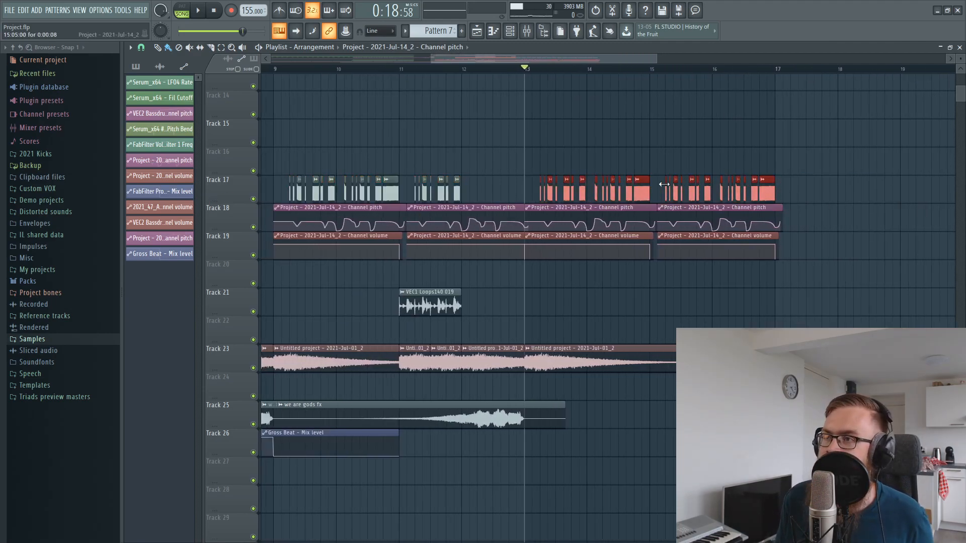
{"action": "scroll", "coordinate": [532, 147], "scroll_direction": "up", "scroll_amount": 3}
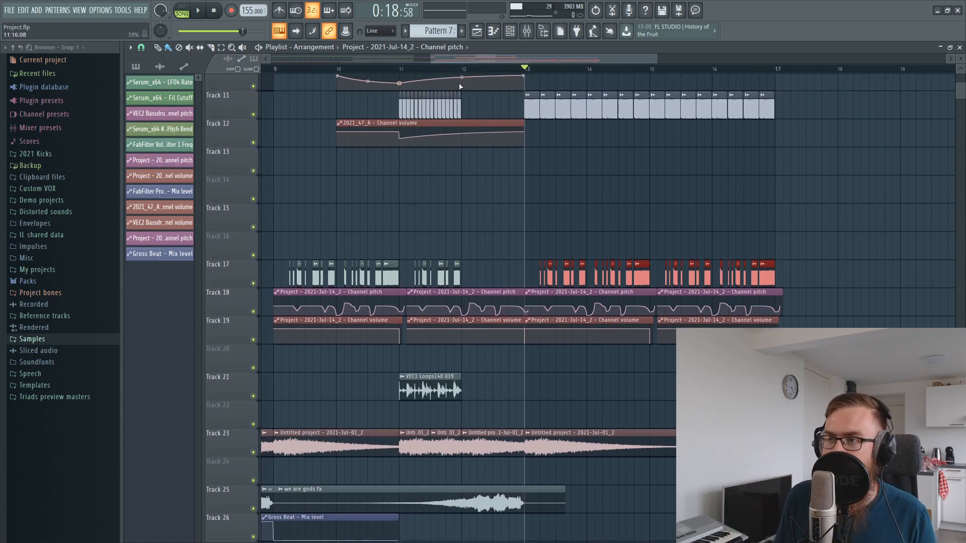
{"action": "left_click", "coordinate": [534, 300]}
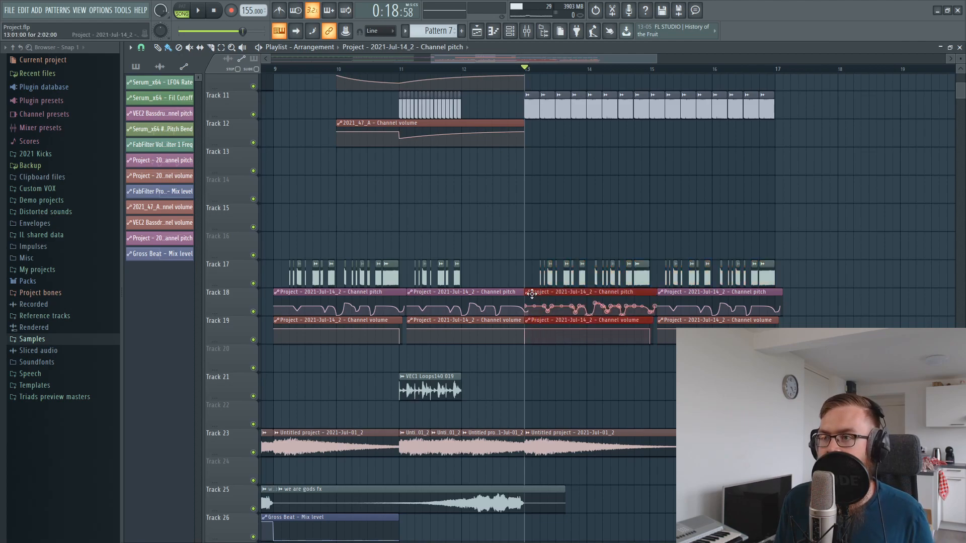
{"action": "left_click_drag", "start_coordinate": [524, 293], "coordinate": [533, 294]}
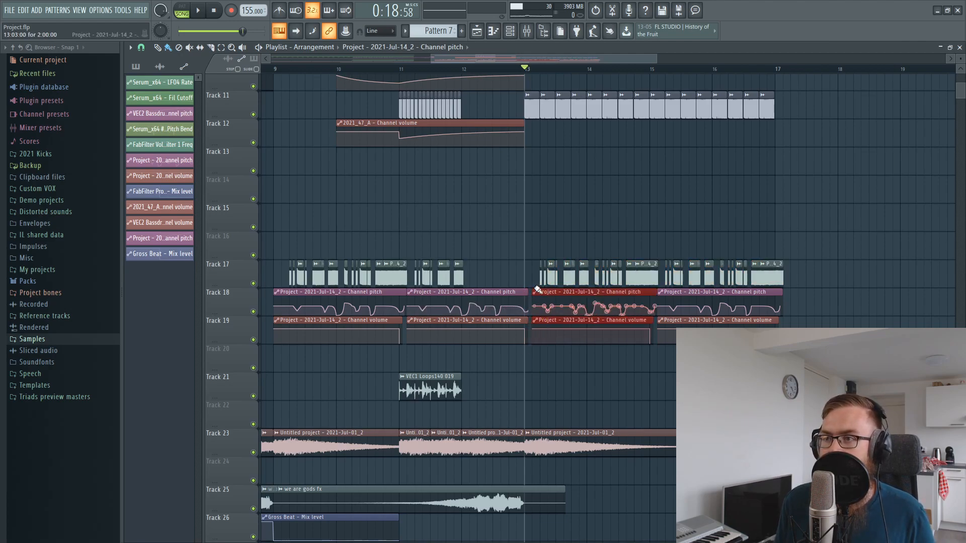
{"action": "left_click", "coordinate": [591, 211]}
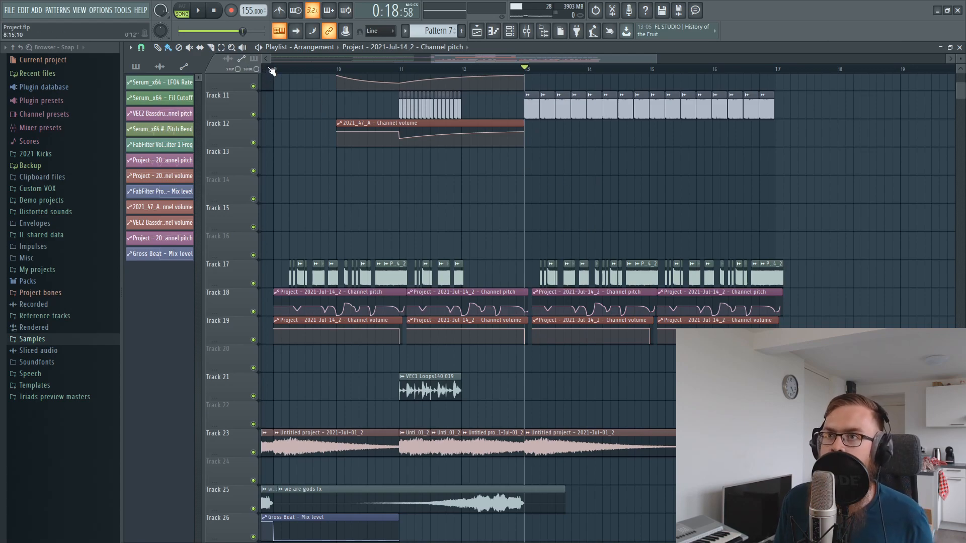
Play from bar 9 and set the Project - 2021-Jul-14_2 mixer track's level to -7.7 dB
{"action": "left_click", "coordinate": [272, 71]}
{"action": "key", "text": "space"}
{"action": "key", "text": "F9"}
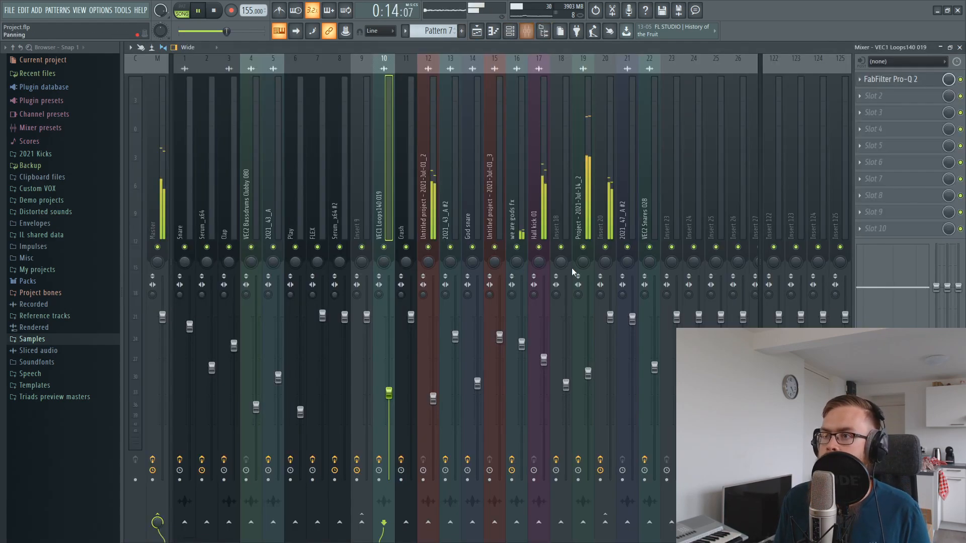
{"action": "left_click", "coordinate": [581, 272]}
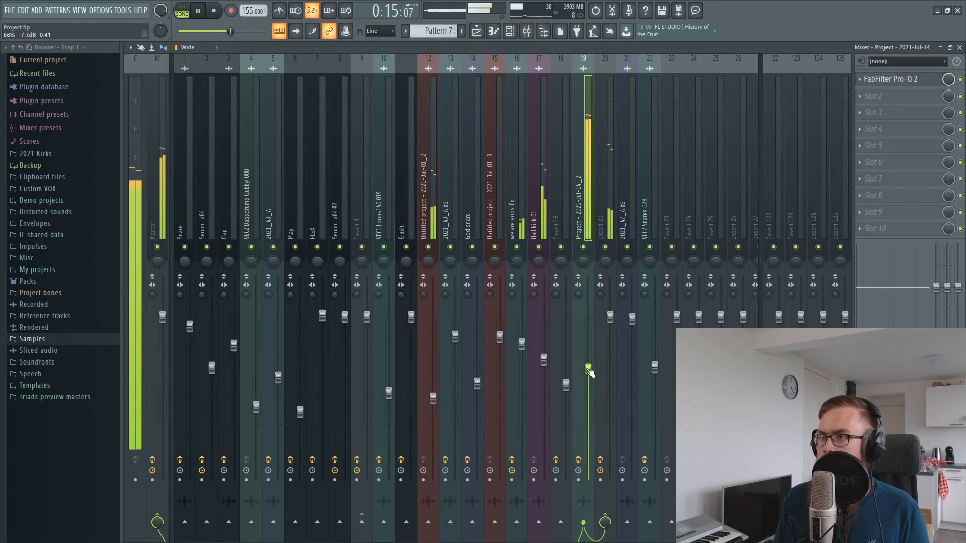
Boost the lead by 1.90 dB around 9.4 kHz in FabFilter Pro-Q 2 and set the 2021_47_A #2 mixer track to -1.2 dB
{"action": "left_click", "coordinate": [890, 80]}
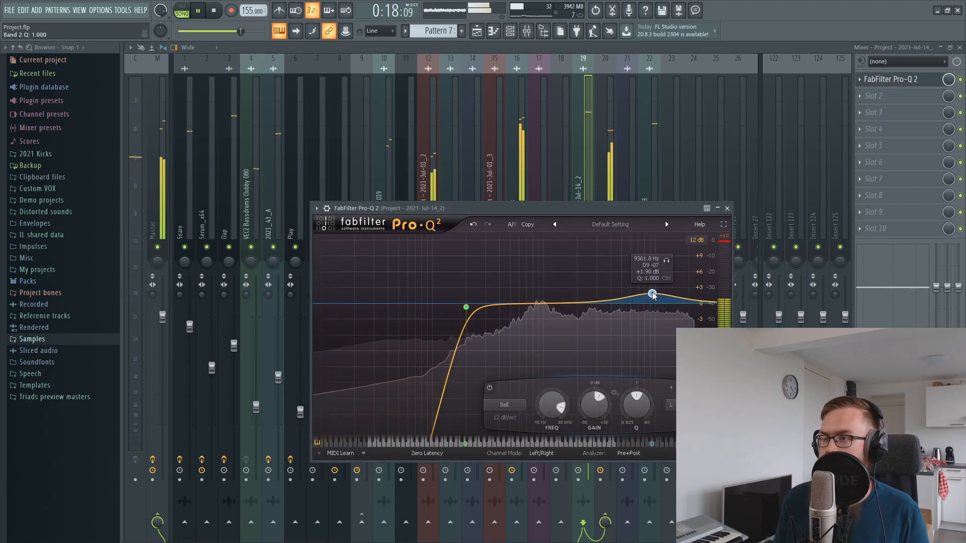
{"action": "left_click", "coordinate": [621, 149]}
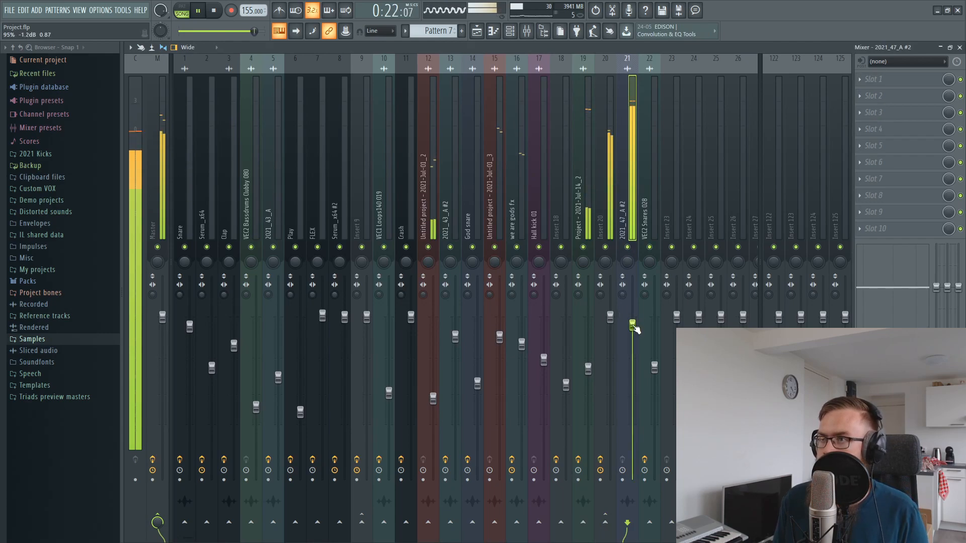
{"action": "left_click", "coordinate": [474, 35]}
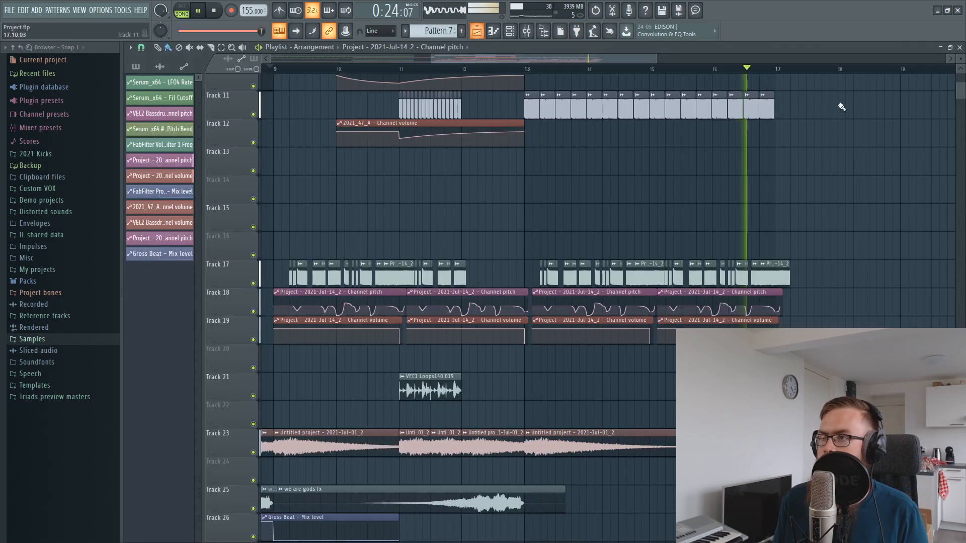
Duplicate the bars 13-17 kick, lead and automation clips on Tracks 11 and 17 to 19 to bar 17
{"action": "key", "text": "space"}
{"action": "left_click_drag", "start_coordinate": [837, 371], "coordinate": [782, 107]}
{"action": "right_click", "coordinate": [815, 185]}
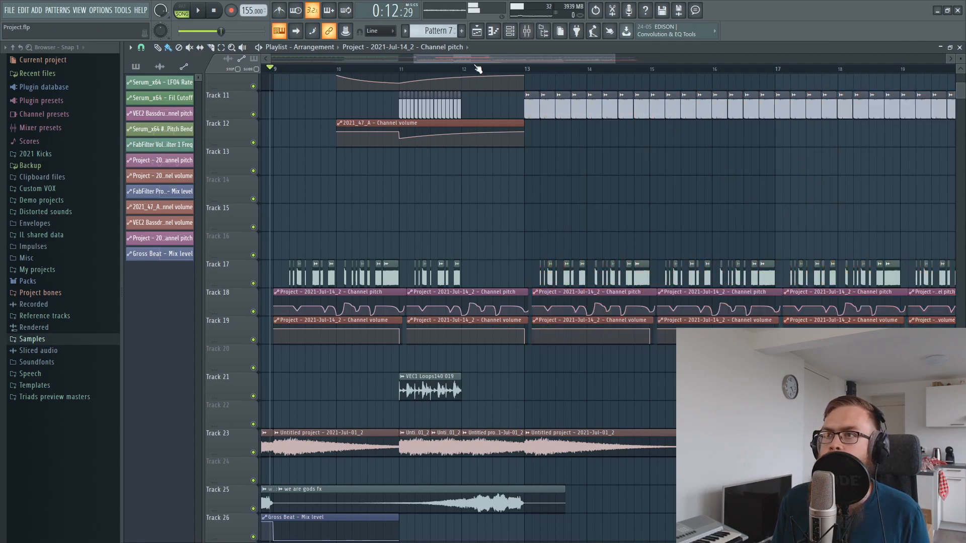
Play the drop from bar 13 to hear the kick rhythm against the lead
{"action": "left_click_drag", "start_coordinate": [473, 63], "coordinate": [509, 61]}
{"action": "scroll", "coordinate": [500, 146], "scroll_direction": "up", "scroll_amount": 5}
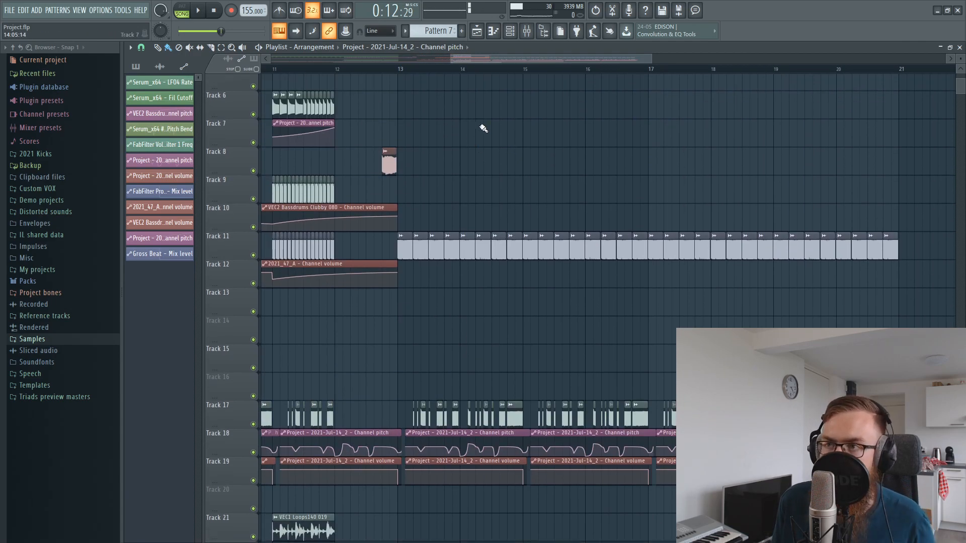
{"action": "left_click", "coordinate": [399, 70]}
{"action": "key", "text": "space"}
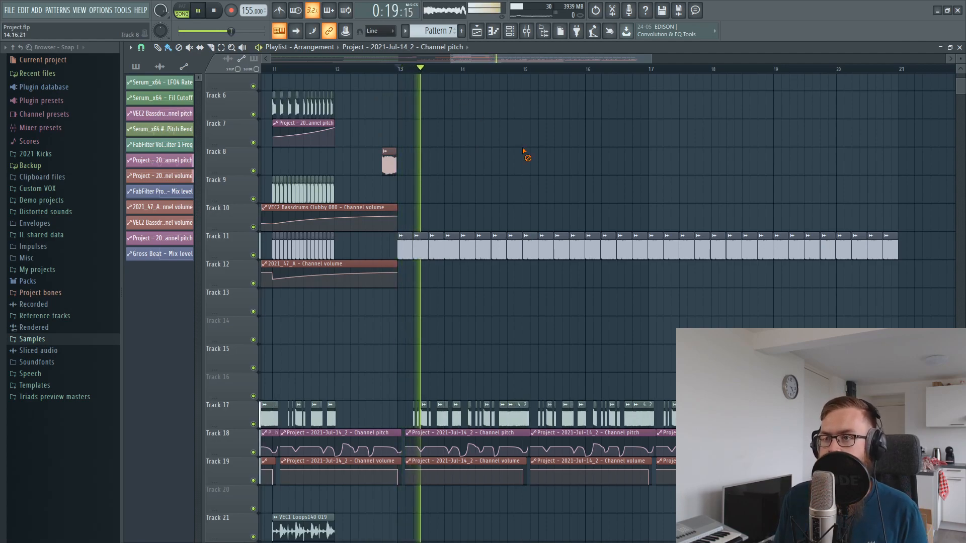
Split the last kick before bar 14 on Track 11 into two half-length kicks that fill up to the bar line
{"action": "key", "text": "space"}
{"action": "scroll", "coordinate": [450, 74], "scroll_direction": "up", "scroll_amount": 5}
{"action": "mouse_move", "coordinate": [501, 246]}
{"action": "left_mouse_down"}
{"action": "mouse_move", "coordinate": [463, 247]}
{"action": "mouse_move", "coordinate": [486, 246]}
{"action": "left_mouse_up"}
{"action": "key", "text": "space"}
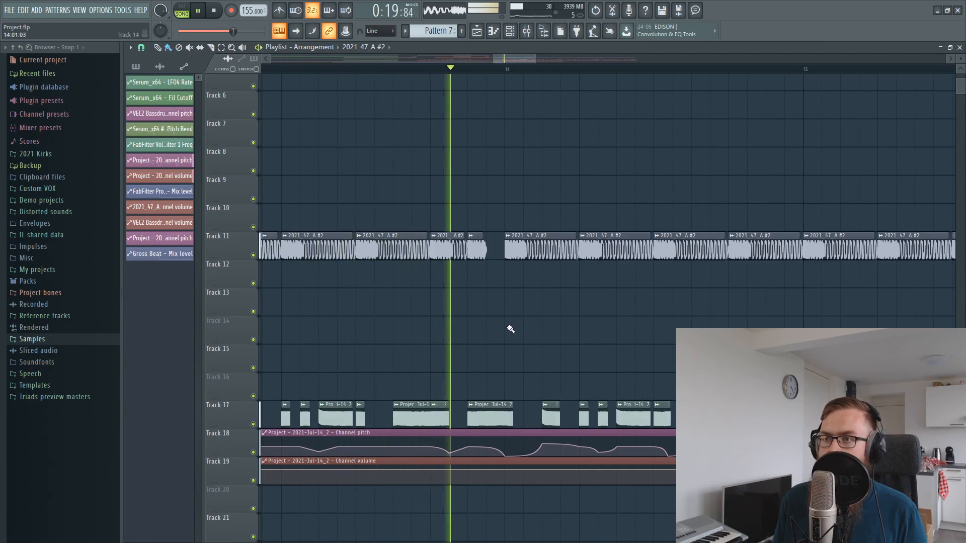
{"action": "key", "text": "space"}
{"action": "key", "text": "space"}
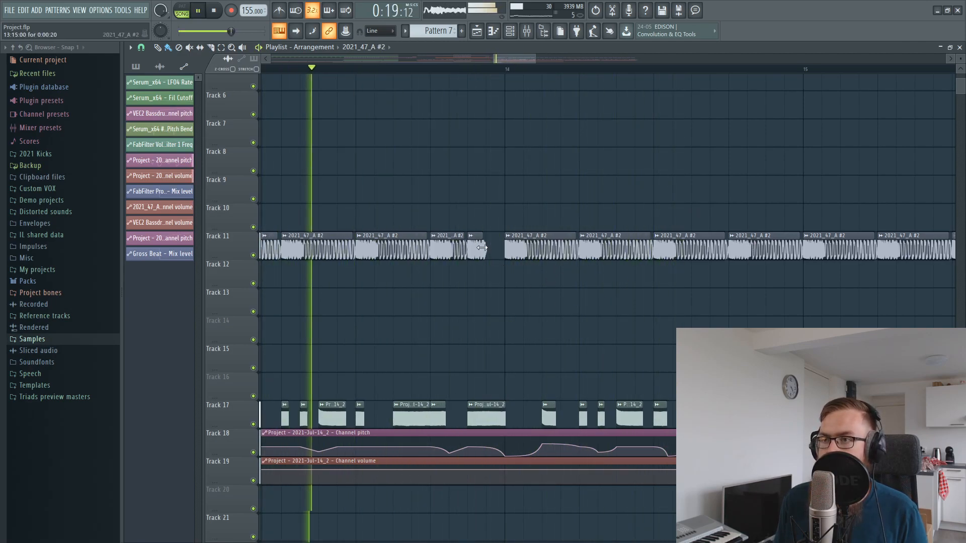
{"action": "left_click_drag", "start_coordinate": [485, 248], "coordinate": [503, 249]}
{"action": "key", "text": "space"}
Split the last kick before bar 15 on Track 11 in half and make the second half a unique clip
{"action": "left_click", "coordinate": [787, 238]}
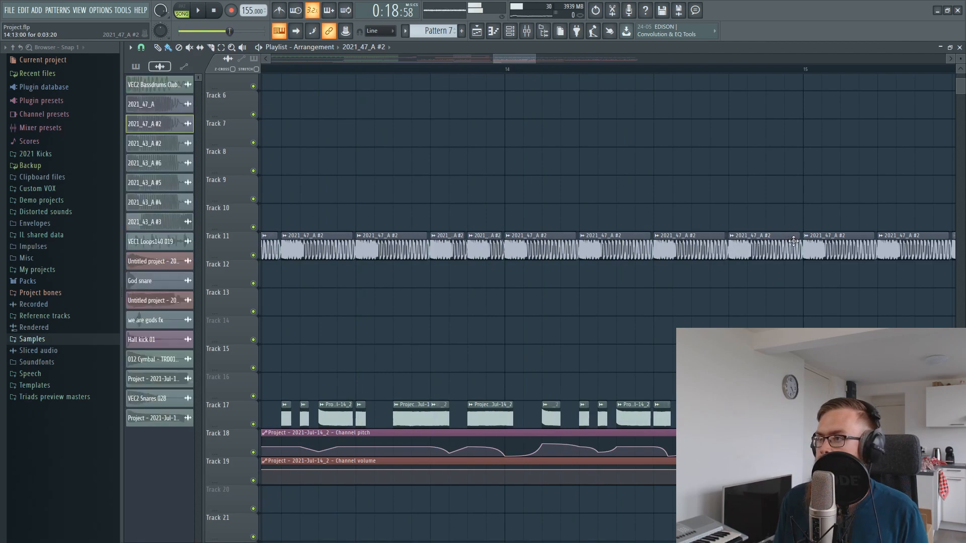
{"action": "left_click", "coordinate": [788, 242]}
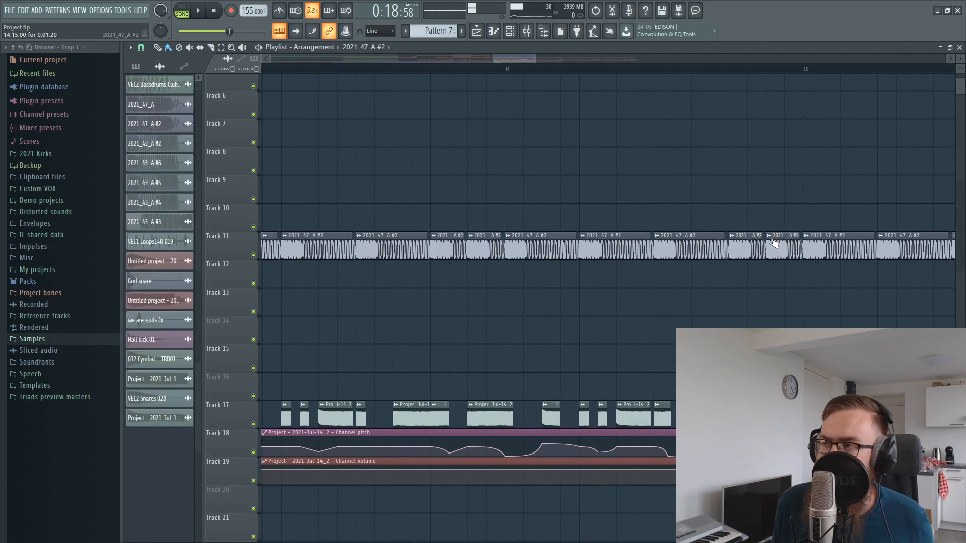
{"action": "left_click", "coordinate": [770, 235]}
{"action": "left_click", "coordinate": [780, 309]}
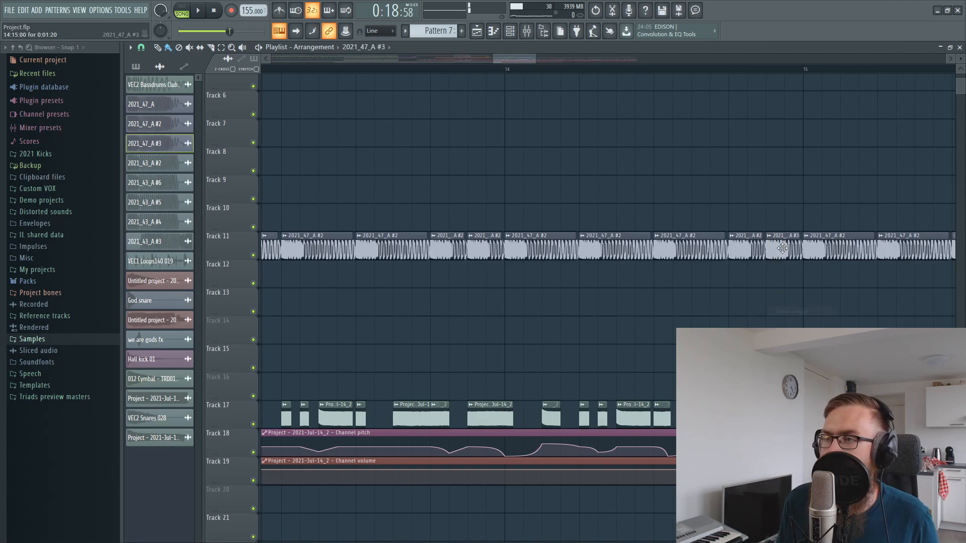
{"action": "key", "text": "Escape"}
Move the 2021_47_A #3 kick clip up to Track 10 and check its end against bar 15
{"action": "left_click_drag", "start_coordinate": [790, 241], "coordinate": [793, 194]}
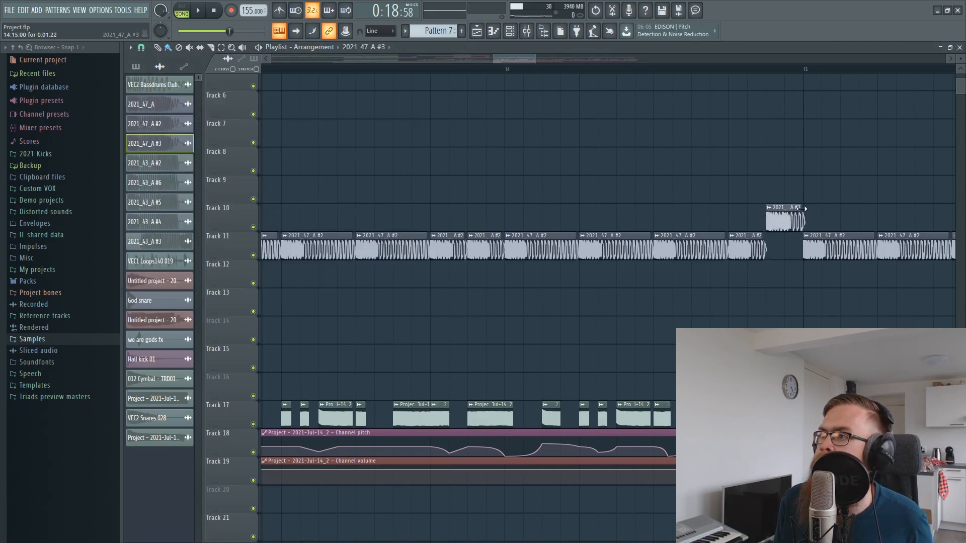
{"action": "scroll", "coordinate": [800, 66], "scroll_direction": "up", "scroll_amount": 4}
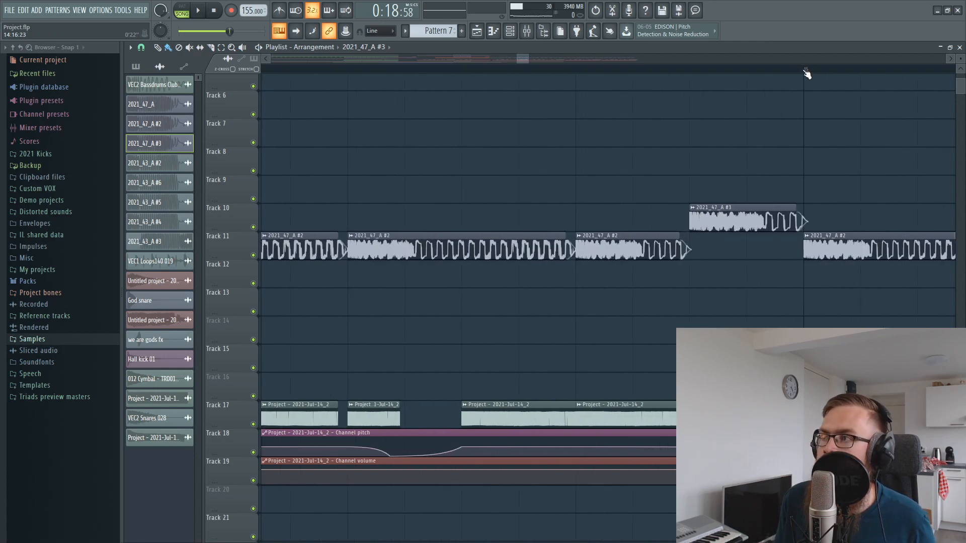
{"action": "left_click_drag", "start_coordinate": [783, 208], "coordinate": [787, 207]}
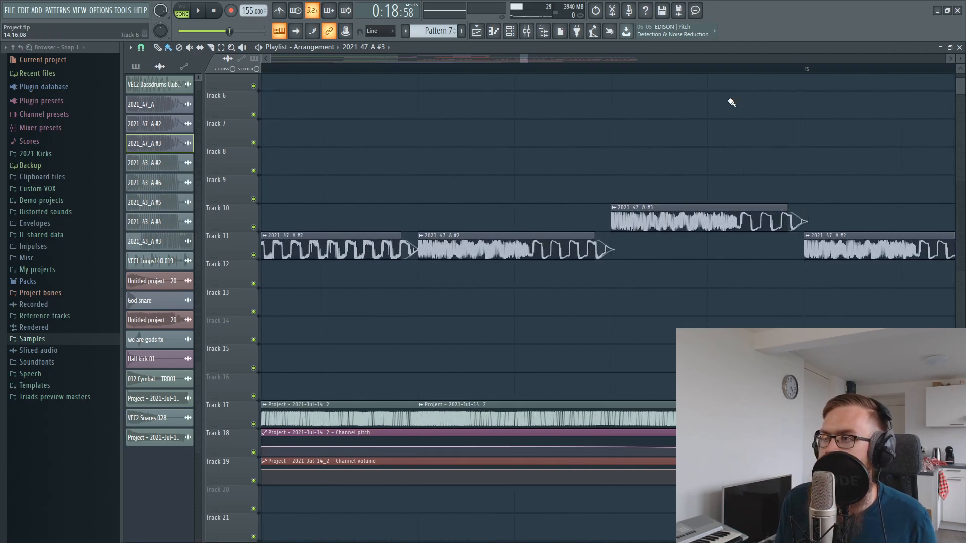
Replace the kick at bar 15 on Track 11 with two half-length kicks and move the 2021_47_A #3 clip back to Track 11
{"action": "scroll", "coordinate": [676, 70], "scroll_direction": "down", "scroll_amount": 5}
{"action": "left_click_drag", "start_coordinate": [565, 59], "coordinate": [530, 64]}
{"action": "right_click", "coordinate": [565, 248]}
{"action": "left_click_drag", "start_coordinate": [542, 248], "coordinate": [499, 224]}
{"action": "key", "text": "ctrl+d"}
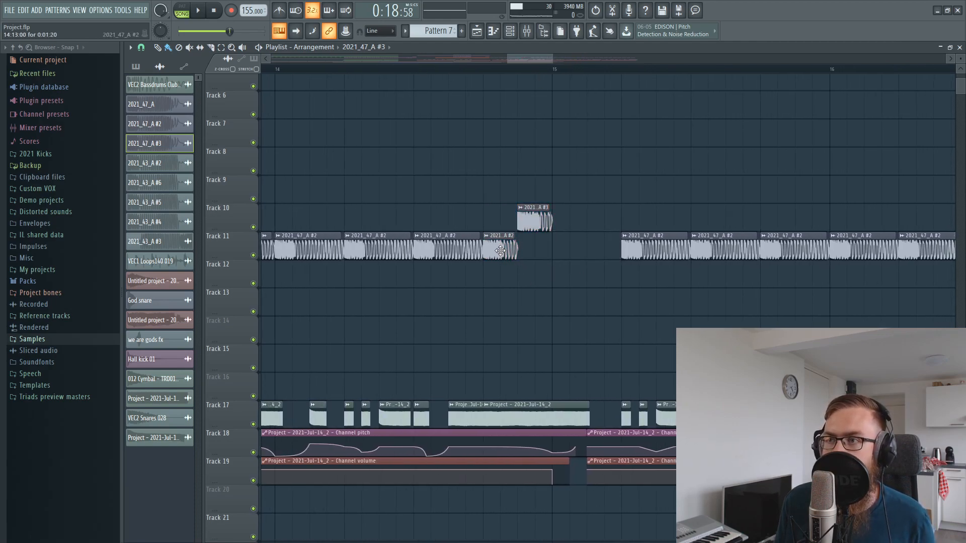
{"action": "left_click_drag", "start_coordinate": [562, 243], "coordinate": [597, 251]}
{"action": "left_click_drag", "start_coordinate": [536, 221], "coordinate": [535, 254]}
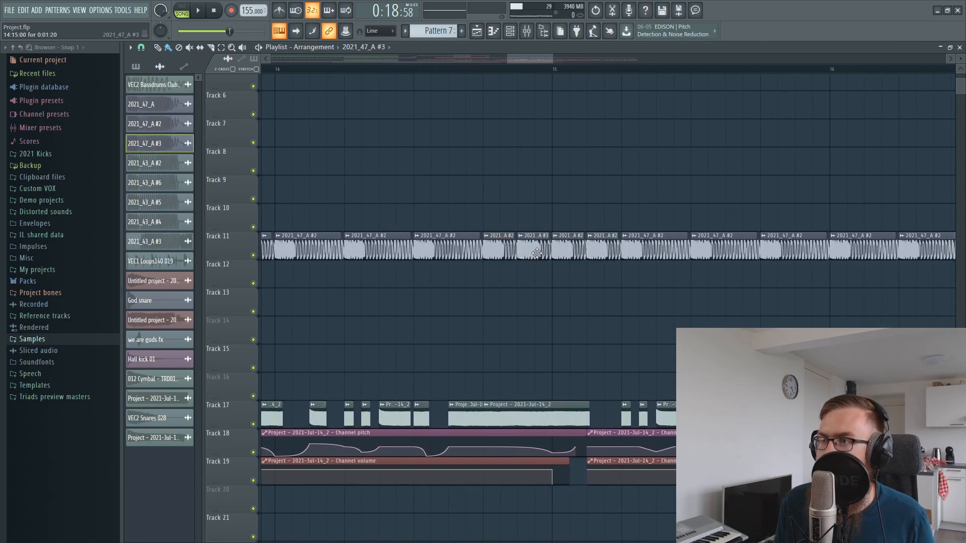
Play the arrangement from bar 13 to check the new kick retriggers
{"action": "scroll", "coordinate": [536, 79], "scroll_direction": "down", "scroll_amount": 3}
{"action": "key", "text": "space"}
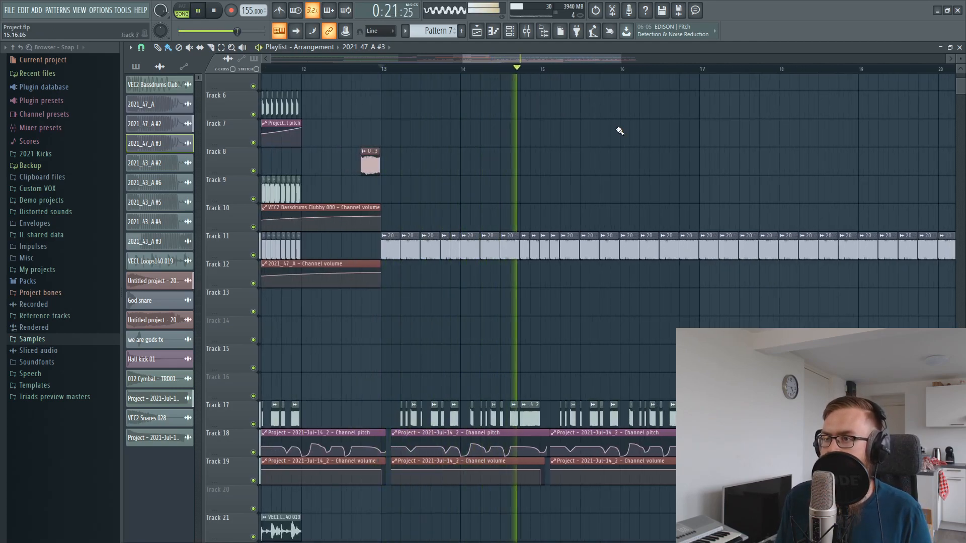
{"action": "key", "text": "space"}
Chop the kick at bar 16 on Track 11 into four quarter-length repeats and play from there
{"action": "scroll", "coordinate": [657, 71], "scroll_direction": "up", "scroll_amount": 3}
{"action": "left_click", "coordinate": [495, 72]}
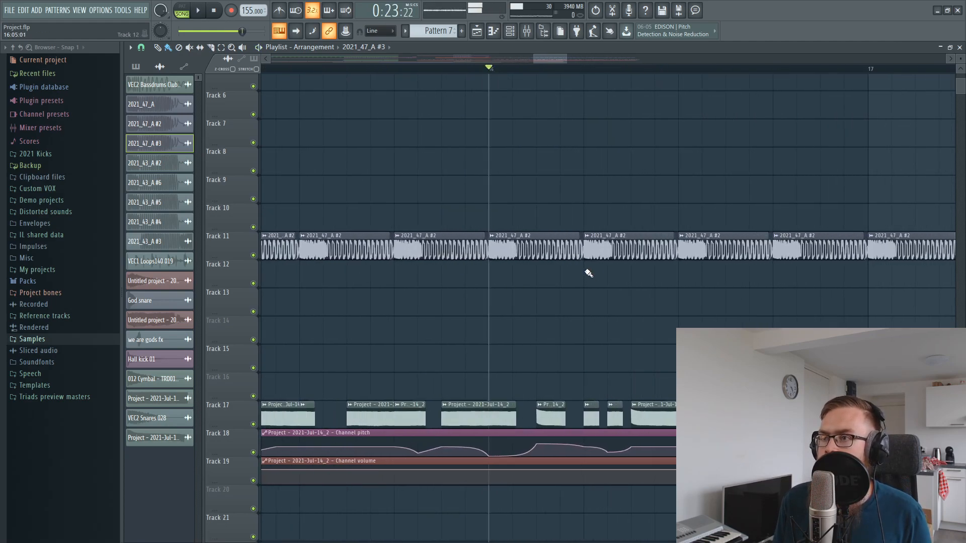
{"action": "left_click_drag", "start_coordinate": [578, 244], "coordinate": [510, 247]}
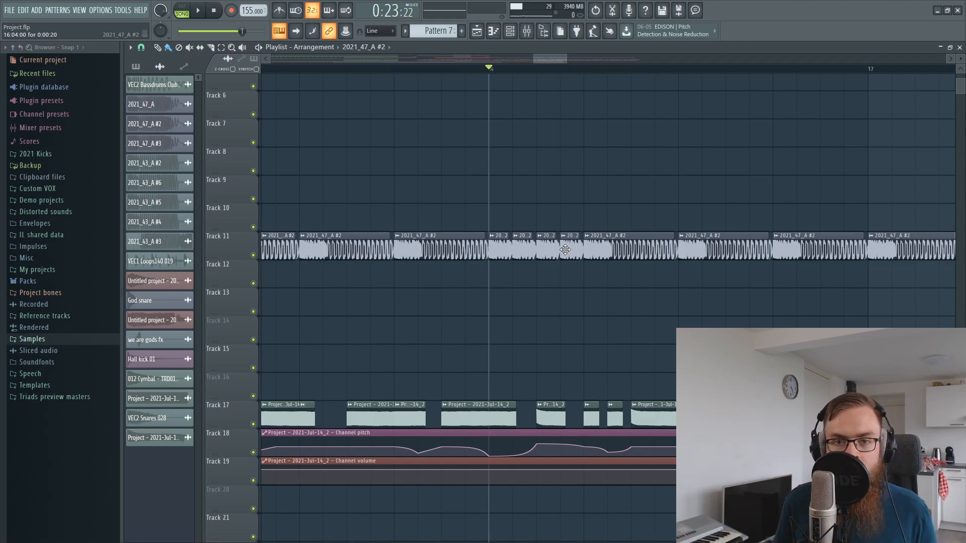
{"action": "scroll", "coordinate": [558, 69], "scroll_direction": "down", "scroll_amount": 6}
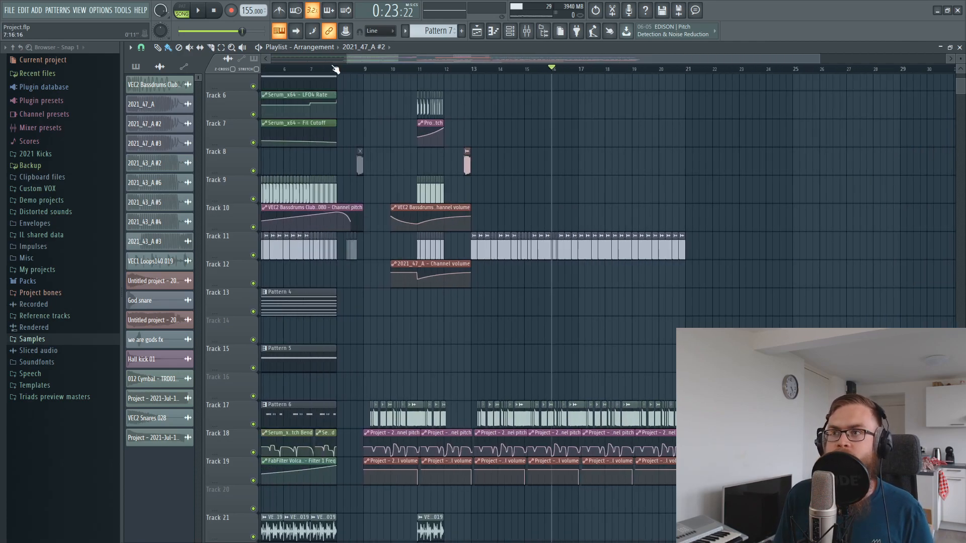
{"action": "key", "text": "space"}
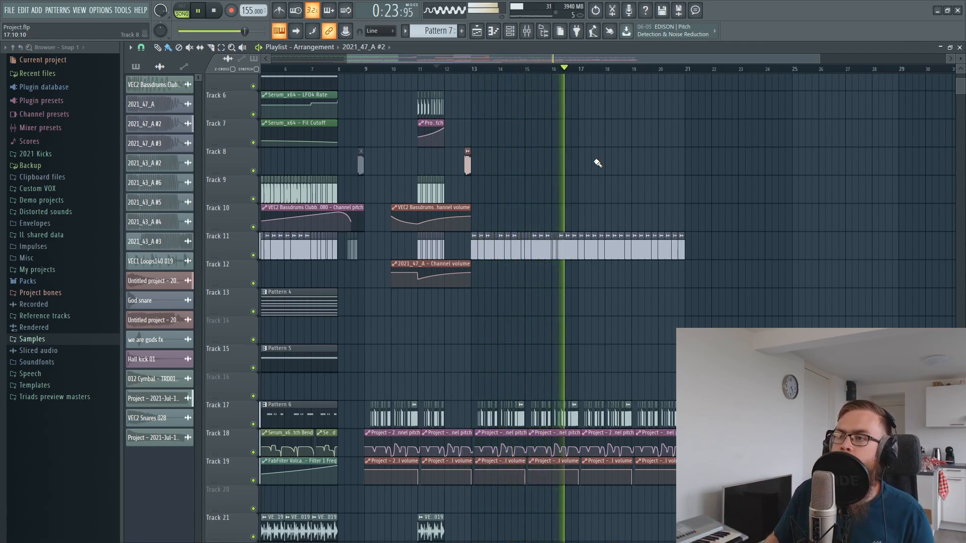
Play the arrangement from just before bar 16 to check the kick repeats on Track 11
{"action": "key", "text": "space"}
{"action": "left_click", "coordinate": [550, 68]}
{"action": "key", "text": "space"}
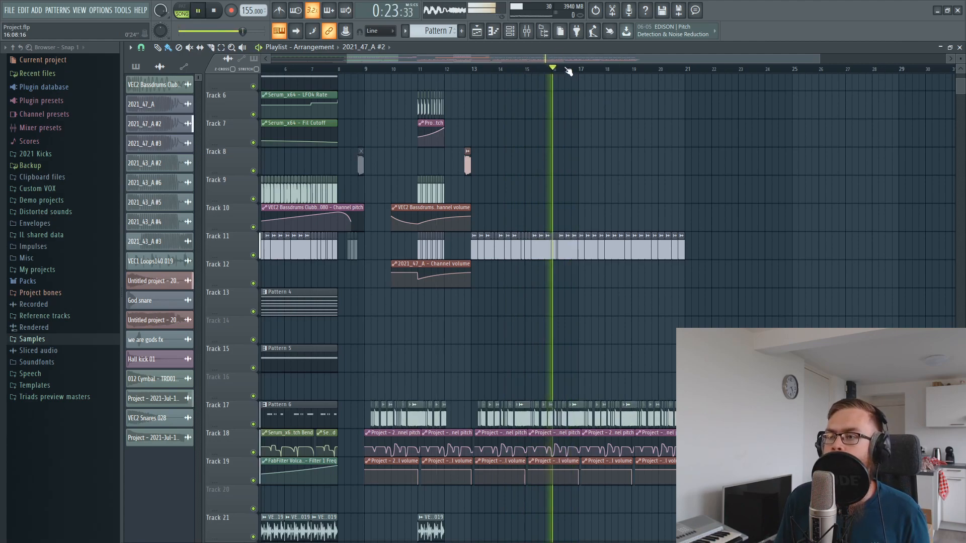
{"action": "scroll", "coordinate": [570, 72], "scroll_direction": "up", "scroll_amount": 5}
{"action": "key", "text": "space"}
{"action": "key", "text": "space"}
{"action": "key", "text": "space"}
Replace the kick on the second beat of bar 16 on Track 11 with two half-length kicks and play the result
{"action": "left_click_drag", "start_coordinate": [596, 222], "coordinate": [605, 241]}
{"action": "key", "text": "space"}
{"action": "key", "text": "space"}
{"action": "right_click", "coordinate": [605, 241]}
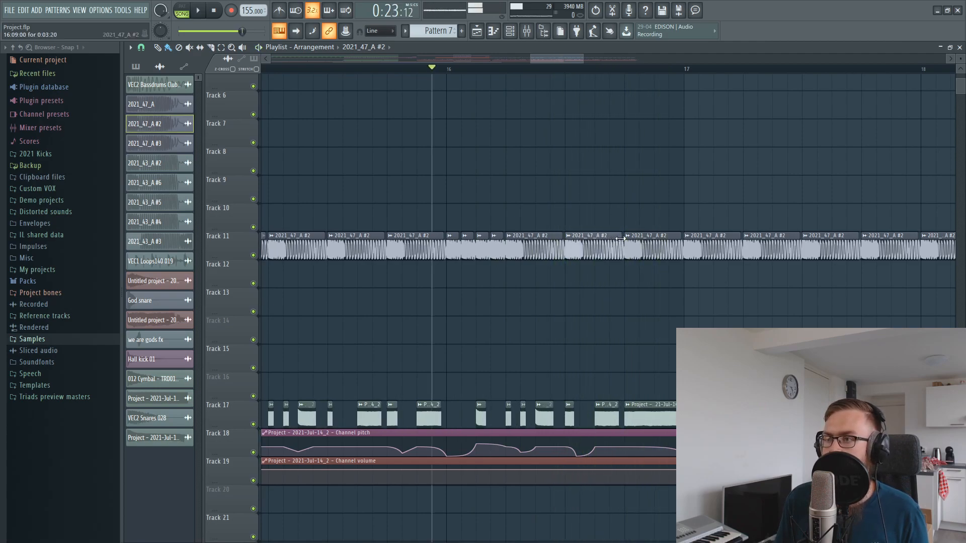
{"action": "left_click_drag", "start_coordinate": [525, 248], "coordinate": [541, 249]}
{"action": "key", "text": "space"}
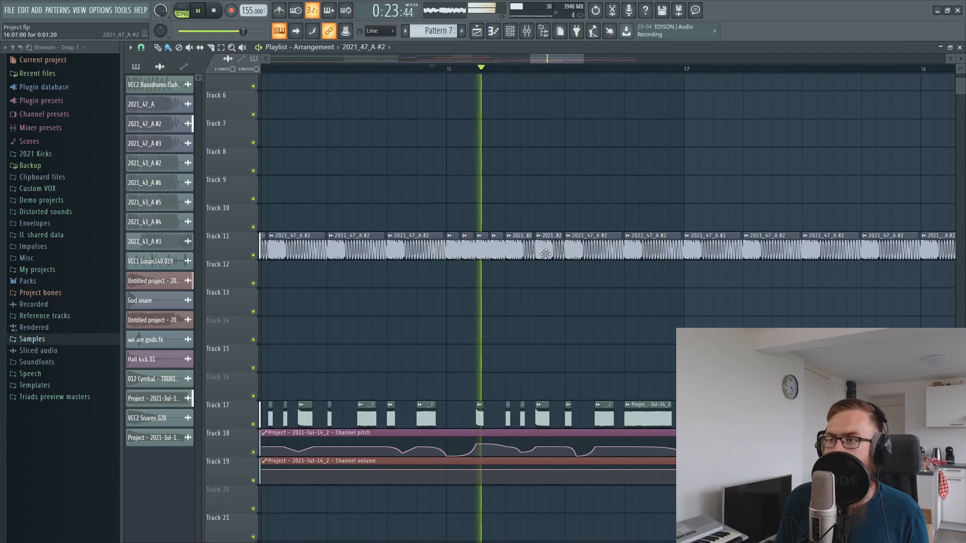
{"action": "key", "text": "space"}
{"action": "key", "text": "space"}
Make the last kick before bar 17 on Track 11 unique, enable its precomputed effects and adjust its pogo amount
{"action": "scroll", "coordinate": [654, 69], "scroll_direction": "up", "scroll_amount": 4}
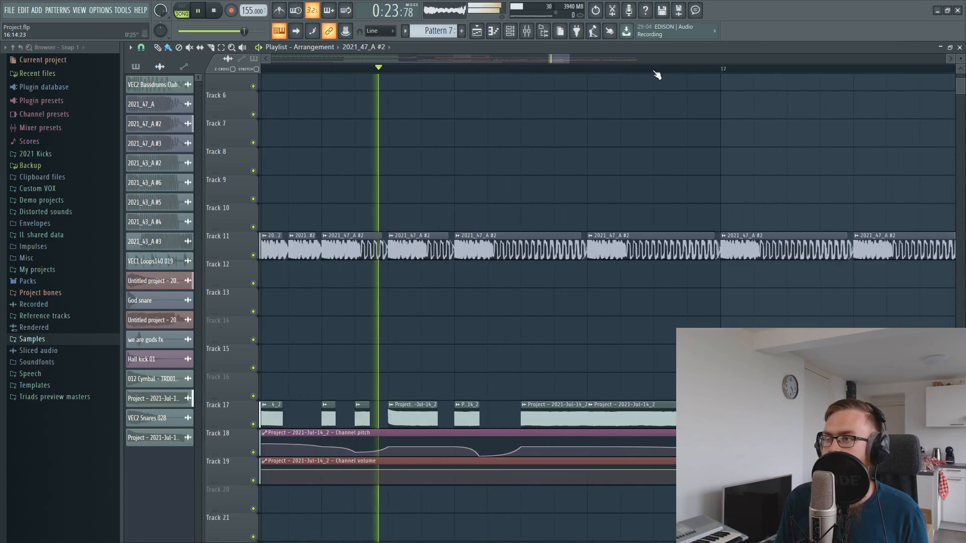
{"action": "key", "text": "space"}
{"action": "left_click", "coordinate": [582, 236]}
{"action": "left_click", "coordinate": [604, 311]}
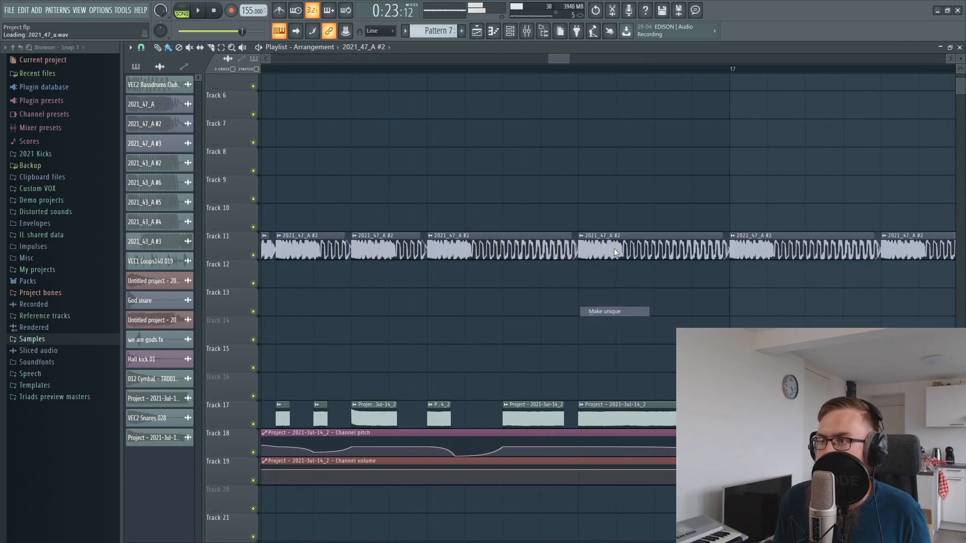
{"action": "left_click", "coordinate": [303, 187]}
{"action": "left_click_drag", "start_coordinate": [409, 244], "coordinate": [410, 247]}
{"action": "key", "text": "Escape"}
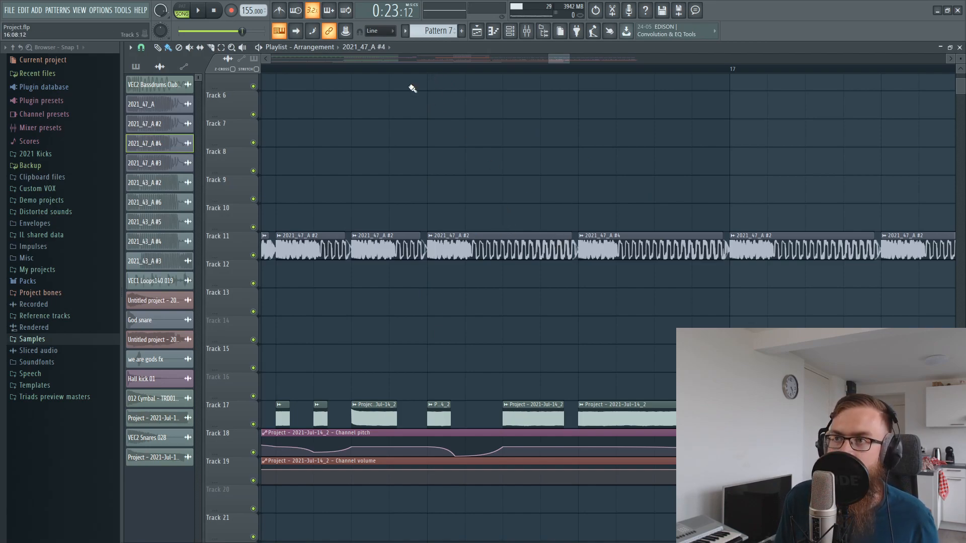
{"action": "scroll", "coordinate": [421, 76], "scroll_direction": "down", "scroll_amount": 3}
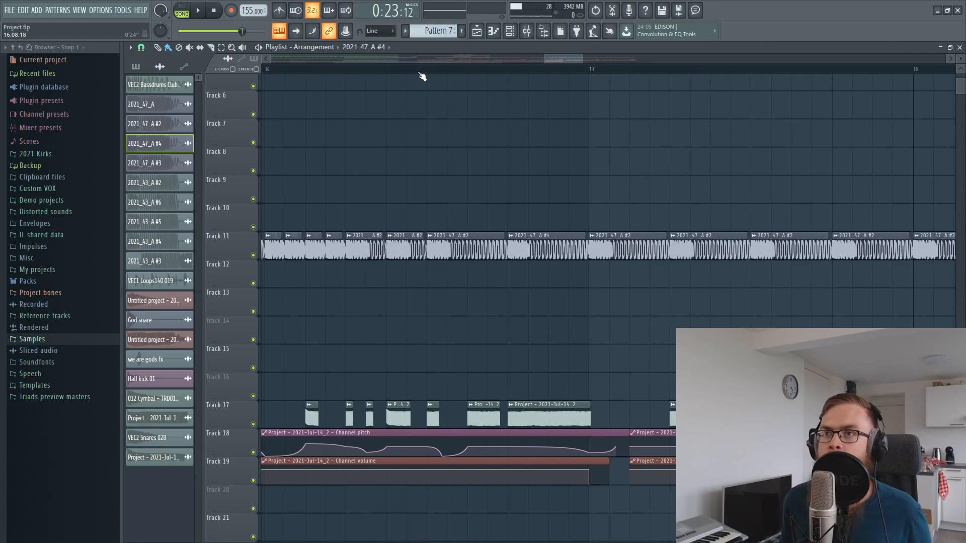
{"action": "left_click_drag", "start_coordinate": [531, 222], "coordinate": [575, 237]}
{"action": "right_click", "coordinate": [514, 194]}
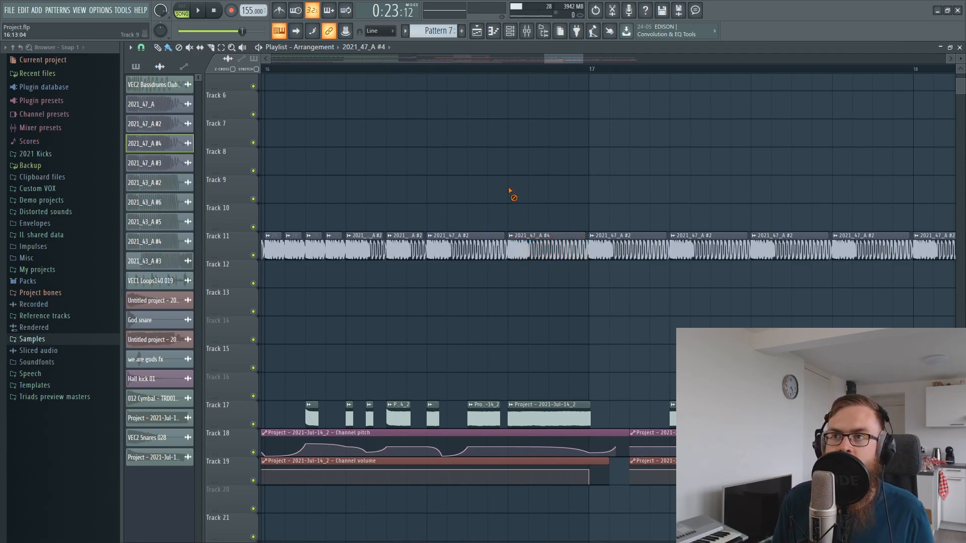
{"action": "left_click_drag", "start_coordinate": [544, 403], "coordinate": [562, 471]}
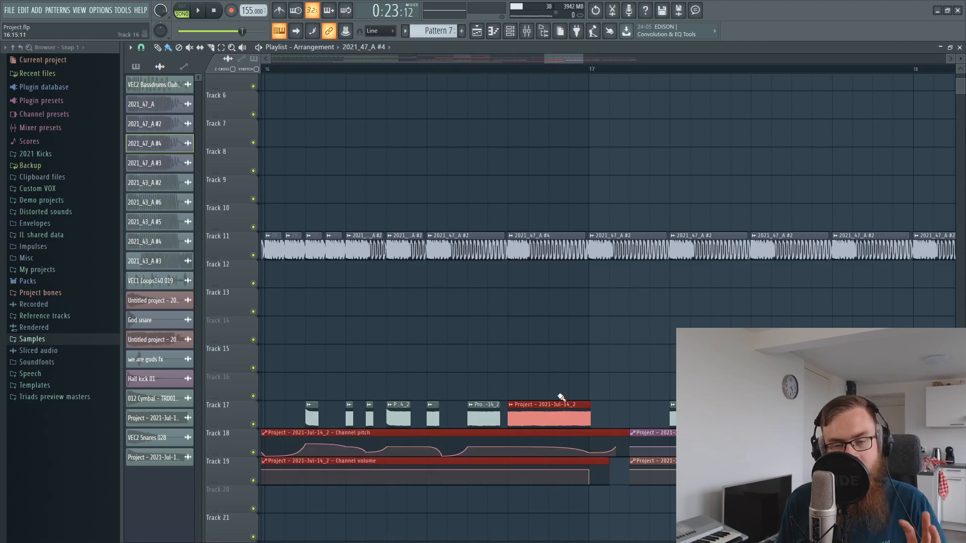
{"action": "left_click_drag", "start_coordinate": [548, 205], "coordinate": [572, 257]}
{"action": "right_click", "coordinate": [545, 190]}
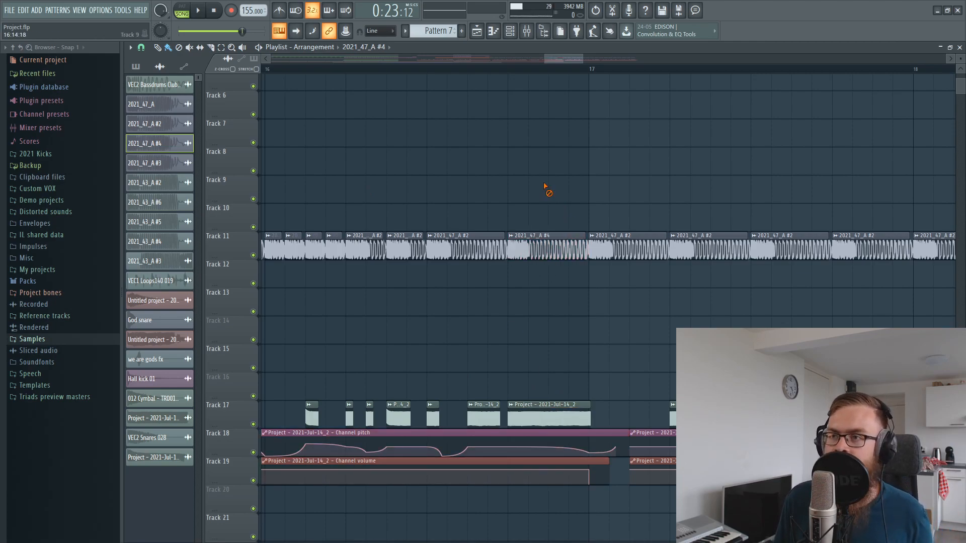
Fine-tune the pogo amount of the 2021_47_A #4 kick while playing bar 16
{"action": "key", "text": "space"}
{"action": "key", "text": "space"}
{"action": "key", "text": "space"}
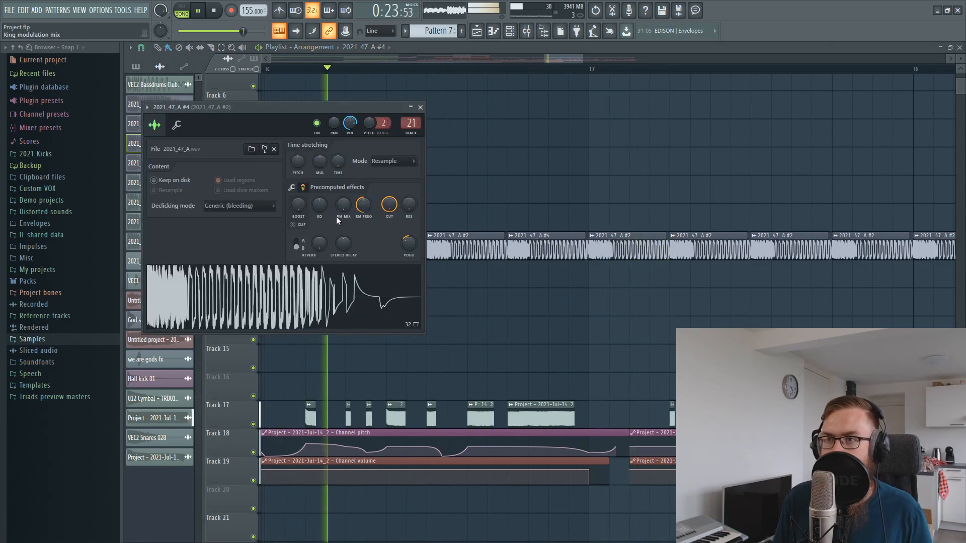
{"action": "left_click_drag", "start_coordinate": [406, 242], "coordinate": [409, 242]}
{"action": "key", "text": "space"}
{"action": "key", "text": "space"}
{"action": "key", "text": "space"}
{"action": "key", "text": "space"}
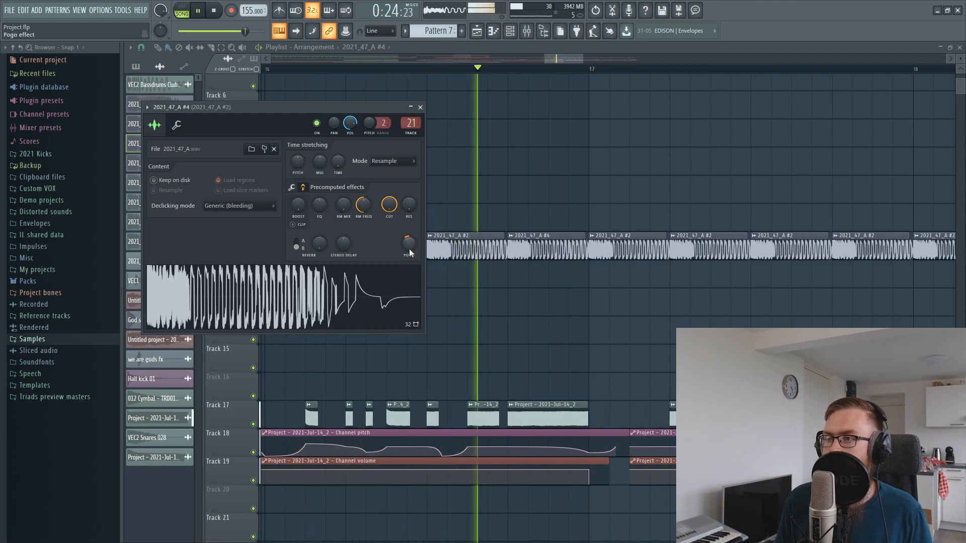
{"action": "right_click", "coordinate": [546, 190]}
{"action": "key", "text": "space"}
Play the arrangement from bar 9 to review the drop
{"action": "scroll", "coordinate": [538, 76], "scroll_direction": "down", "scroll_amount": 5}
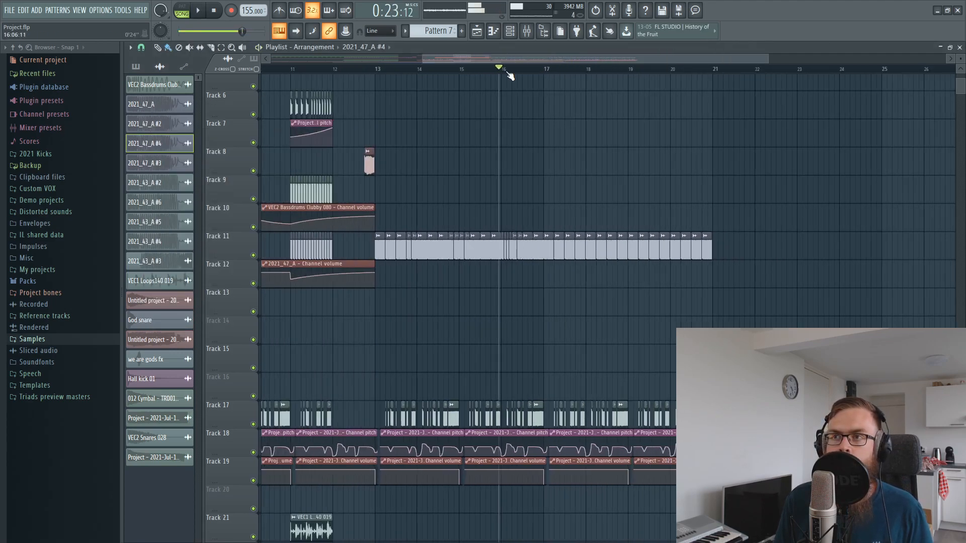
{"action": "scroll", "coordinate": [387, 74], "scroll_direction": "down", "scroll_amount": 3}
{"action": "scroll", "coordinate": [438, 190], "scroll_direction": "down", "scroll_amount": 9}
{"action": "scroll", "coordinate": [387, 94], "scroll_direction": "up", "scroll_amount": 6}
{"action": "scroll", "coordinate": [392, 91], "scroll_direction": "down", "scroll_amount": 3}
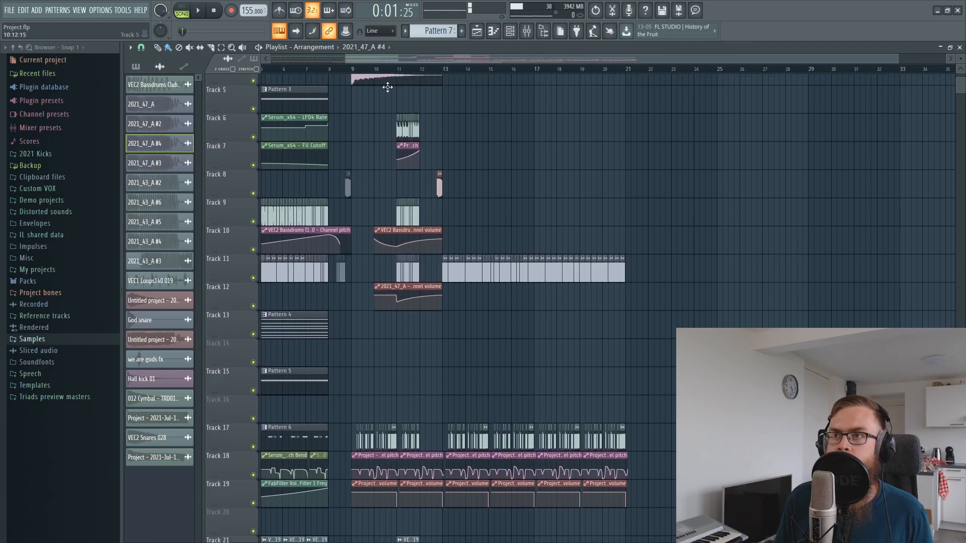
{"action": "key", "text": "space"}
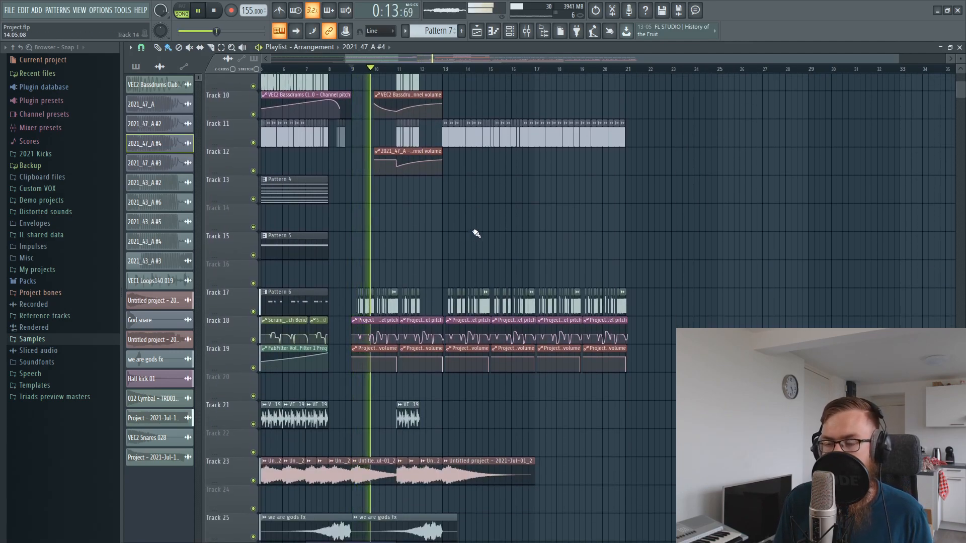
Try the VEC1 Loops140 019 loop at bars 13 and 14 on Track 21, then remove both clips
{"action": "scroll", "coordinate": [473, 235], "scroll_direction": "down", "scroll_amount": 3}
{"action": "left_click", "coordinate": [408, 358]}
{"action": "left_click", "coordinate": [453, 358]}
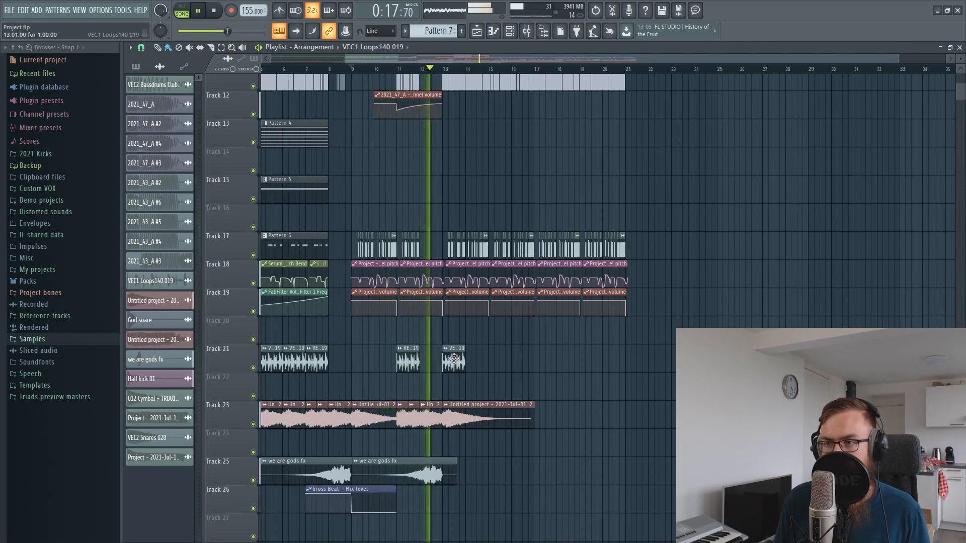
{"action": "left_click", "coordinate": [478, 360]}
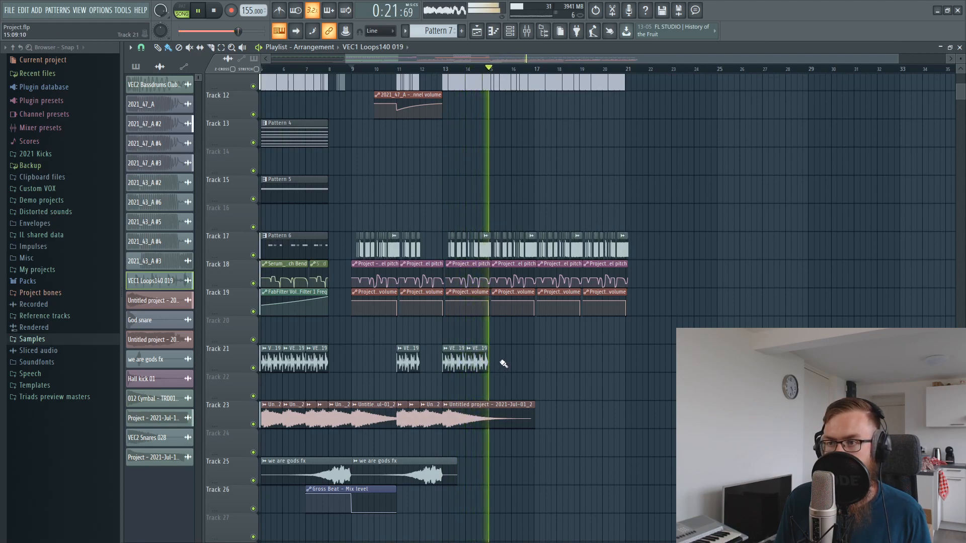
{"action": "right_click", "coordinate": [476, 359]}
{"action": "right_click", "coordinate": [453, 360]}
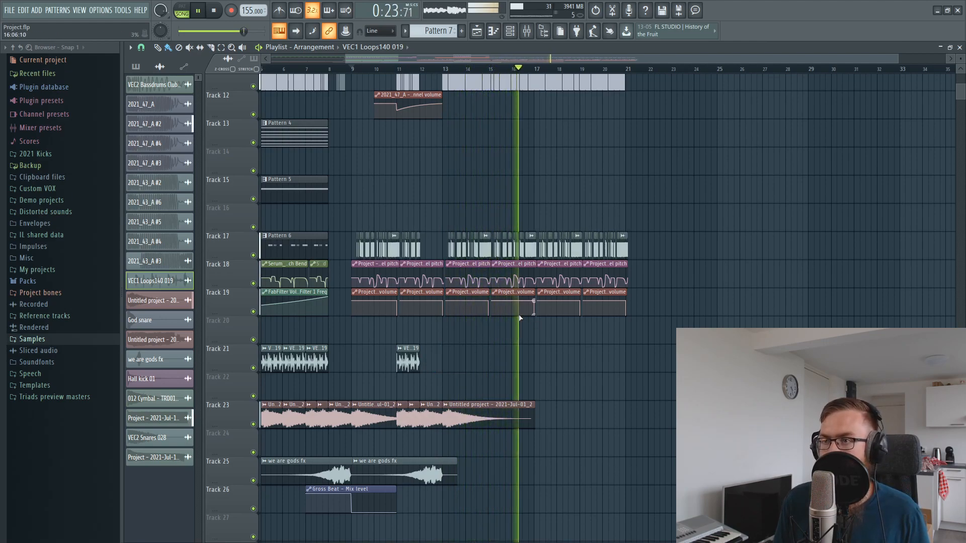
Retrigger the last kick before bar 18 on Track 11 at half length and trim the second hit to leave a short gap
{"action": "scroll", "coordinate": [572, 73], "scroll_direction": "up", "scroll_amount": 3}
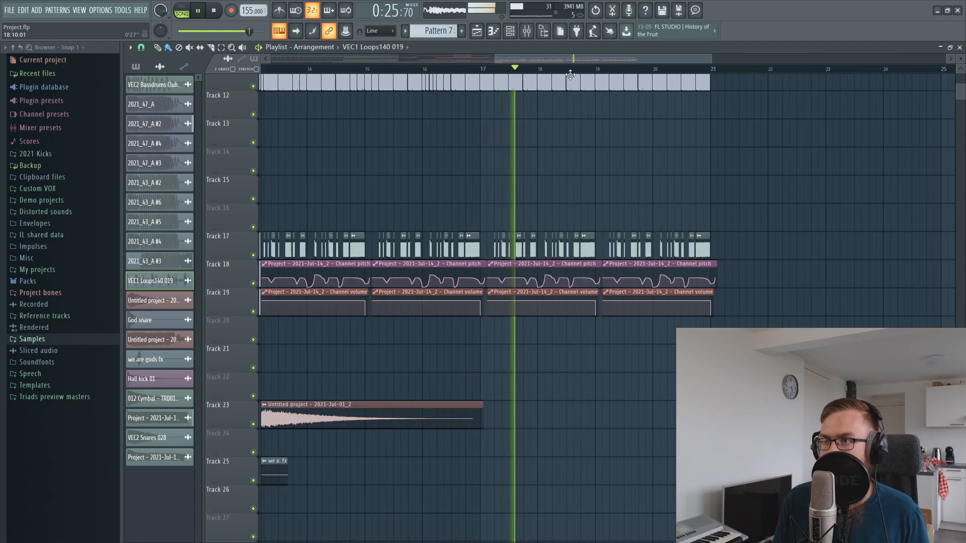
{"action": "scroll", "coordinate": [577, 190], "scroll_direction": "up", "scroll_amount": 5}
{"action": "scroll", "coordinate": [526, 76], "scroll_direction": "up", "scroll_amount": 3}
{"action": "key", "text": "space"}
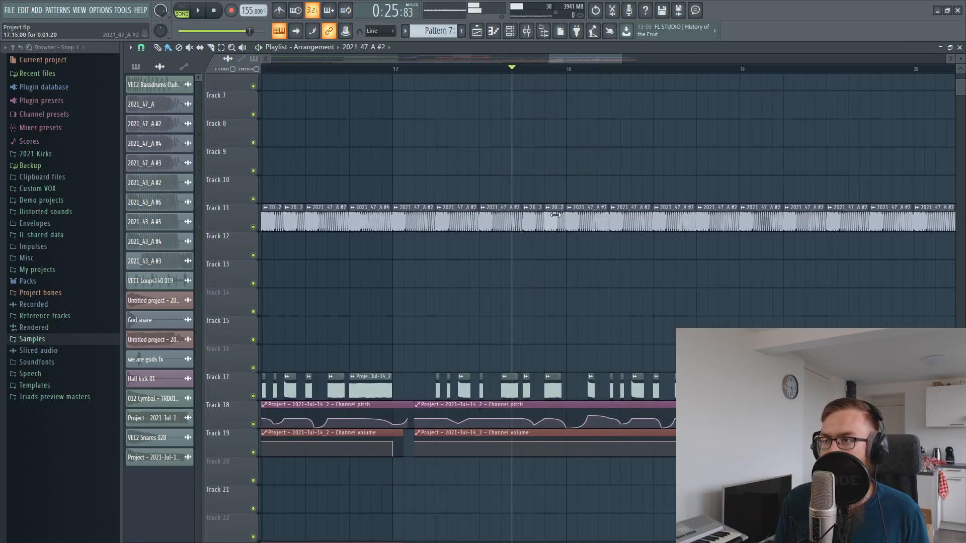
{"action": "left_click_drag", "start_coordinate": [559, 215], "coordinate": [551, 217]}
{"action": "key", "text": "space"}
{"action": "key", "text": "space"}
{"action": "key", "text": "space"}
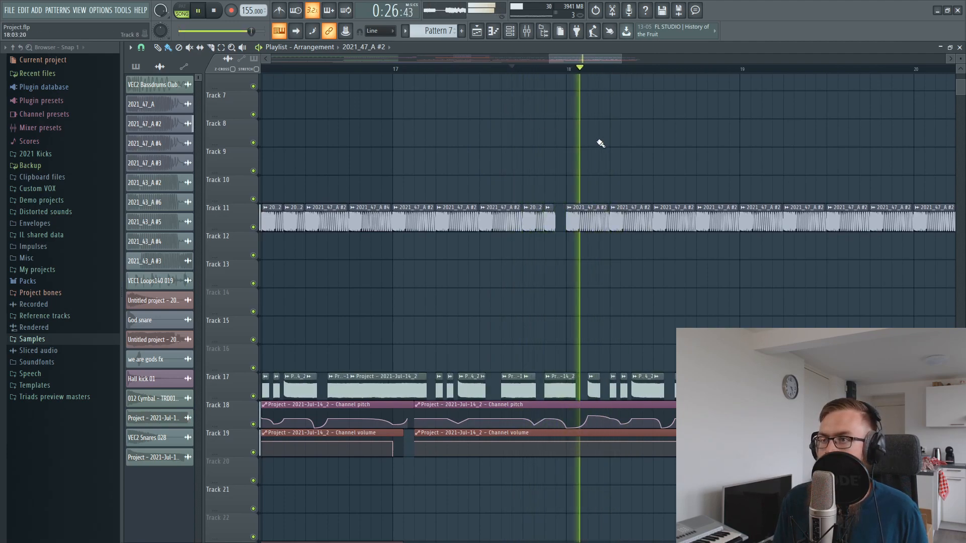
Play from bar 17 through the gap before bar 18 and set the playback position to bar 19
{"action": "left_click", "coordinate": [394, 70]}
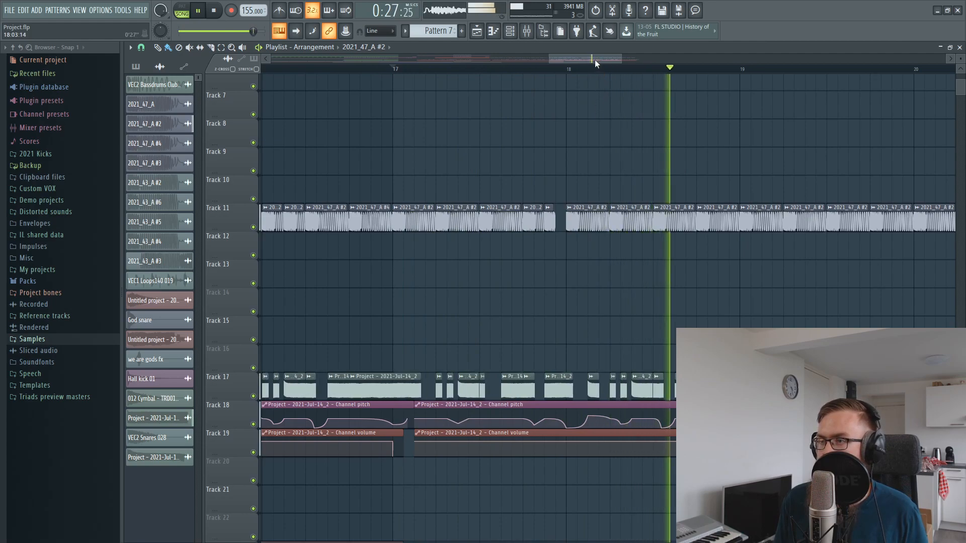
{"action": "left_click_drag", "start_coordinate": [595, 60], "coordinate": [610, 62]}
{"action": "key", "text": "space"}
{"action": "key", "text": "space"}
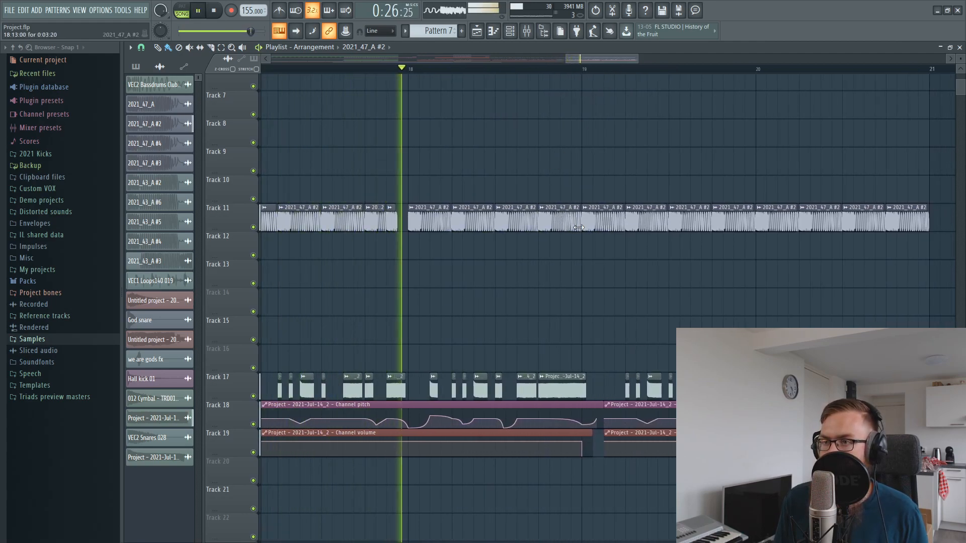
{"action": "key", "text": "space"}
{"action": "left_click", "coordinate": [582, 67]}
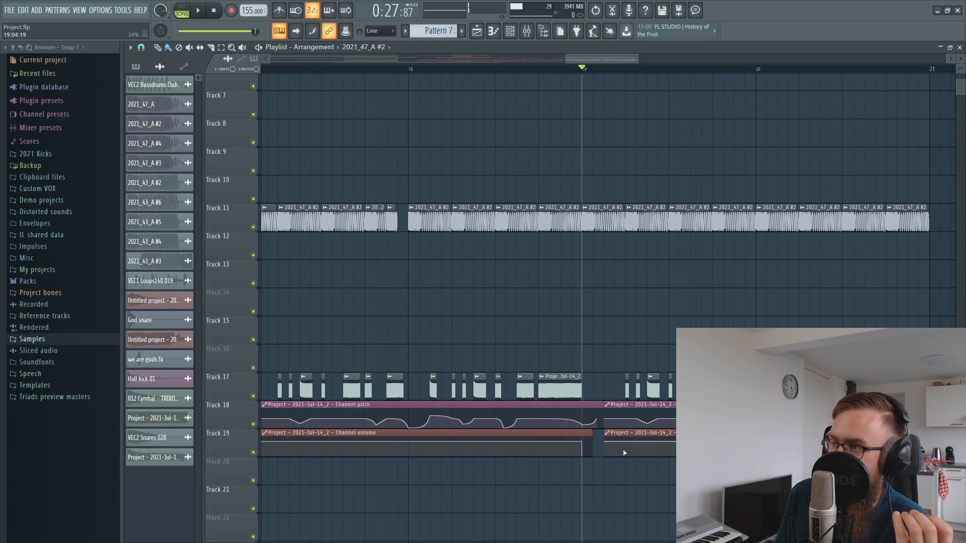
{"action": "left_click_drag", "start_coordinate": [599, 455], "coordinate": [933, 175]}
{"action": "left_click_drag", "start_coordinate": [592, 60], "coordinate": [626, 62]}
{"action": "left_click_drag", "start_coordinate": [632, 455], "coordinate": [873, 183]}
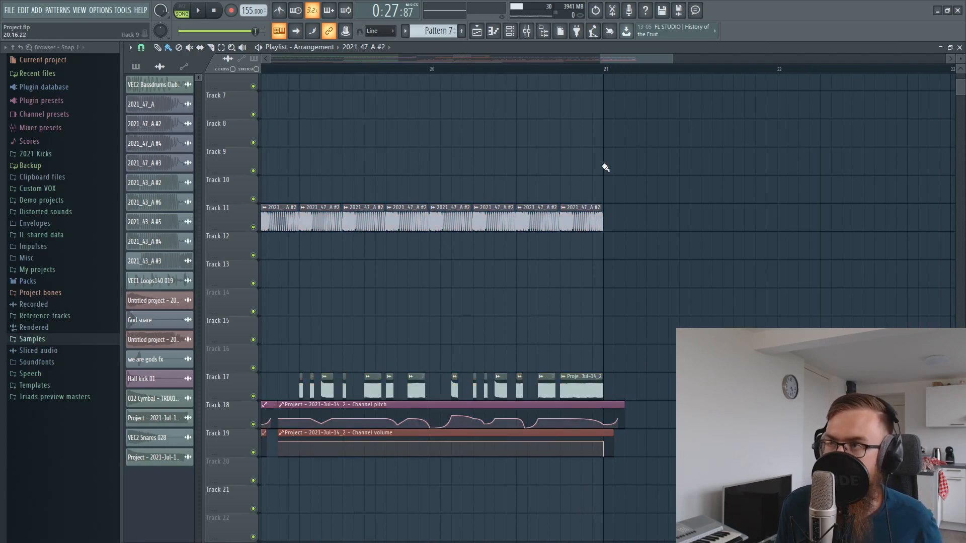
{"action": "left_click_drag", "start_coordinate": [619, 60], "coordinate": [607, 60]}
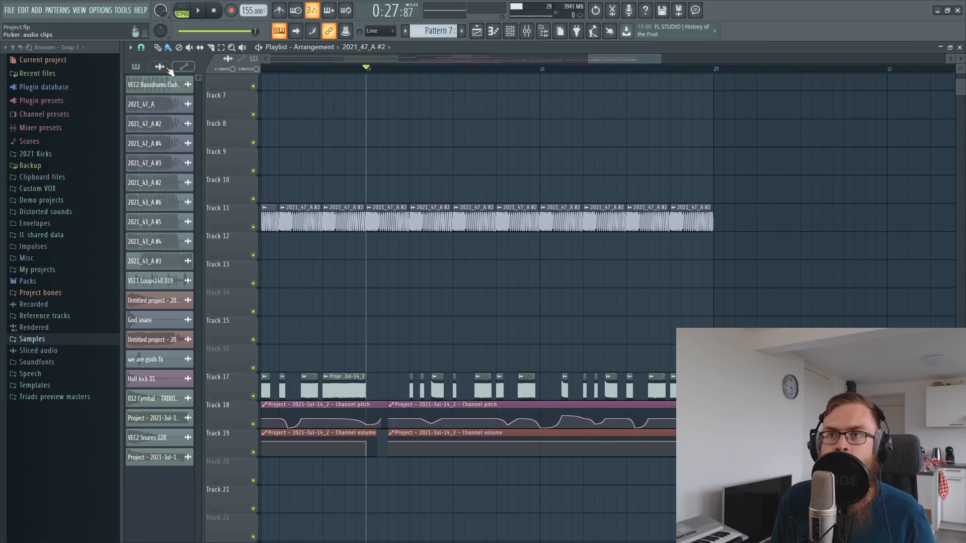
Set the playlist snap to a triplet division, remove the second short lead chop in bar 19 and move the following chop earlier
{"action": "left_click", "coordinate": [142, 47]}
{"action": "left_click", "coordinate": [162, 173]}
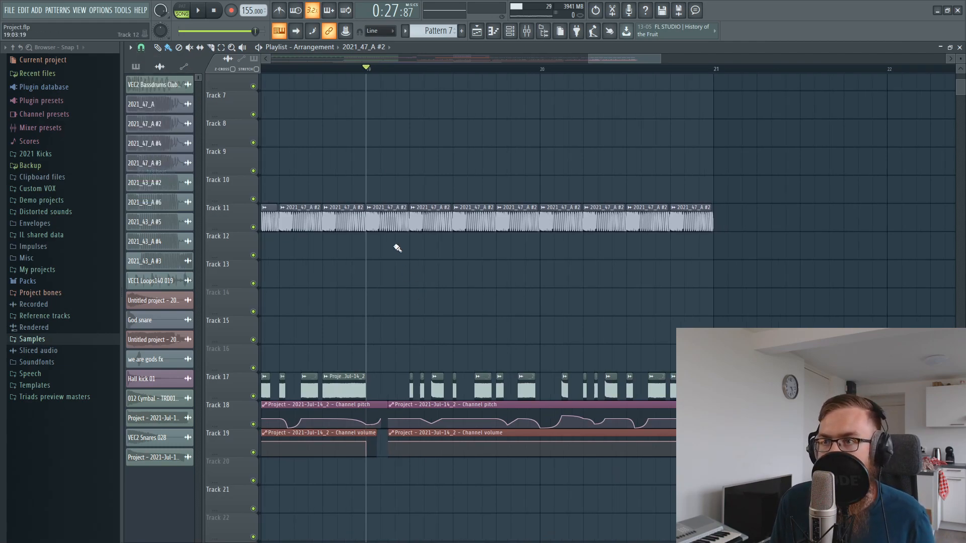
{"action": "scroll", "coordinate": [411, 71], "scroll_direction": "up", "scroll_amount": 4}
{"action": "left_click", "coordinate": [441, 377]}
{"action": "right_click", "coordinate": [462, 371]}
{"action": "key", "text": "ctrl+z"}
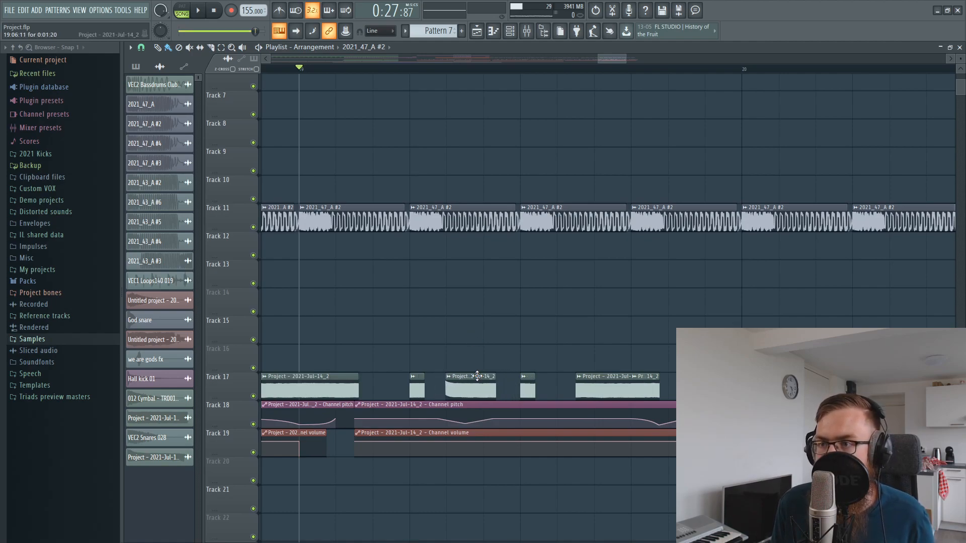
{"action": "scroll", "coordinate": [474, 362], "scroll_direction": "down", "scroll_amount": 1}
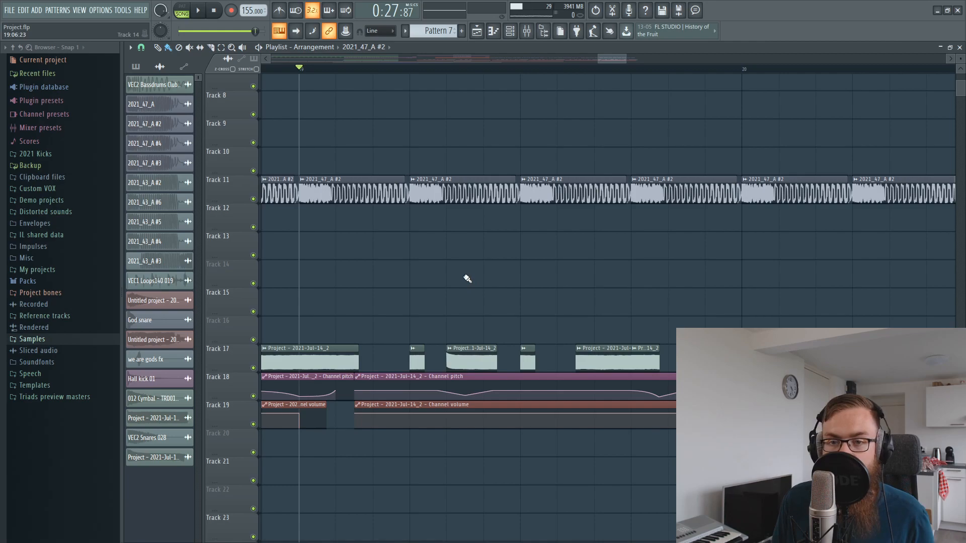
Retrigger the first kick of bar 19 two-thirds through the beat, remove the lead chop on beat two and play the change
{"action": "key", "text": "space"}
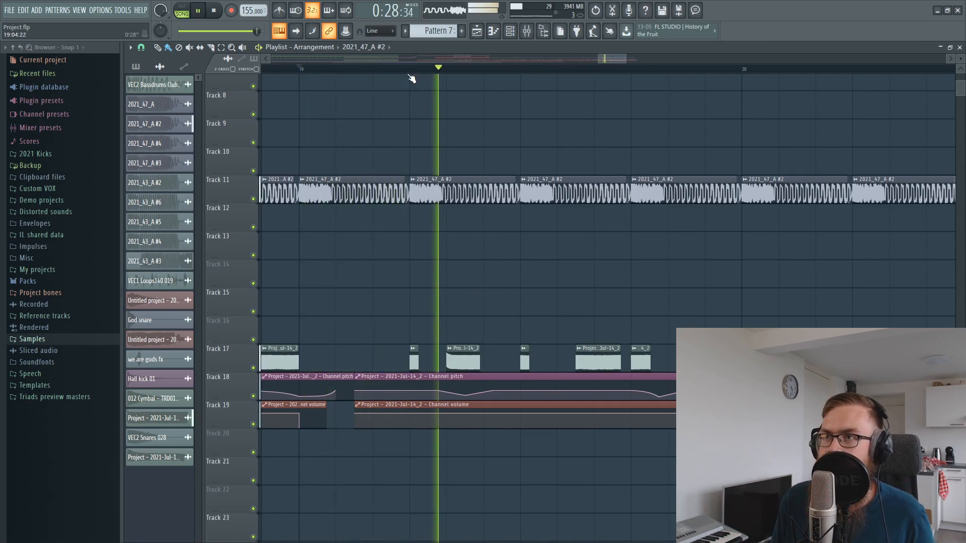
{"action": "key", "text": "space"}
{"action": "scroll", "coordinate": [410, 73], "scroll_direction": "down", "scroll_amount": 2}
{"action": "key", "text": "space"}
{"action": "key", "text": "space"}
{"action": "mouse_move", "coordinate": [405, 185]}
{"action": "left_mouse_down"}
{"action": "mouse_move", "coordinate": [385, 187]}
{"action": "mouse_move", "coordinate": [421, 160]}
{"action": "mouse_move", "coordinate": [398, 191]}
{"action": "left_mouse_up"}
{"action": "key", "text": "space"}
{"action": "key", "text": "space"}
{"action": "key", "text": "space"}
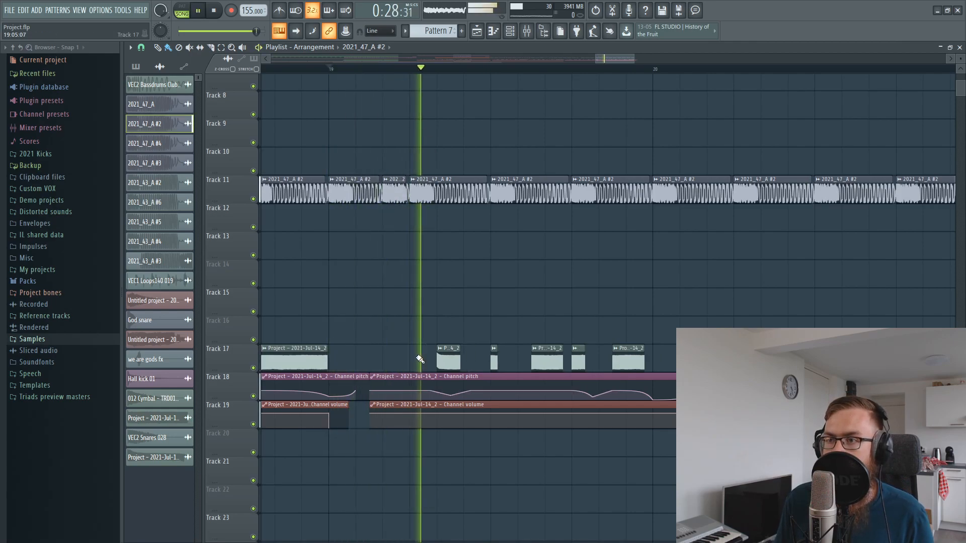
{"action": "key", "text": "space"}
Play the arrangement from bar 13 to hear the bar 19 variation in context
{"action": "scroll", "coordinate": [450, 72], "scroll_direction": "down", "scroll_amount": 3}
{"action": "scroll", "coordinate": [448, 70], "scroll_direction": "down", "scroll_amount": 4}
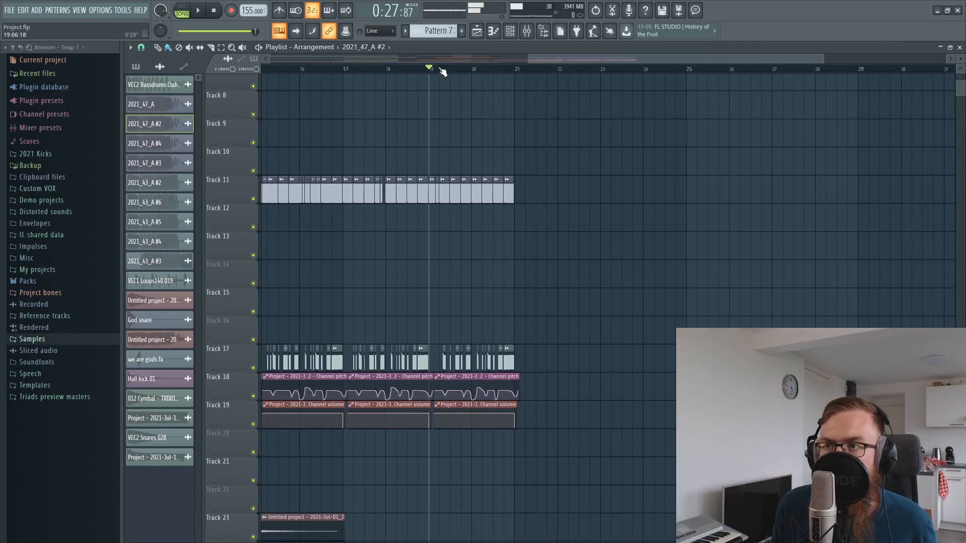
{"action": "left_click_drag", "start_coordinate": [345, 70], "coordinate": [277, 97]}
{"action": "key", "text": "space"}
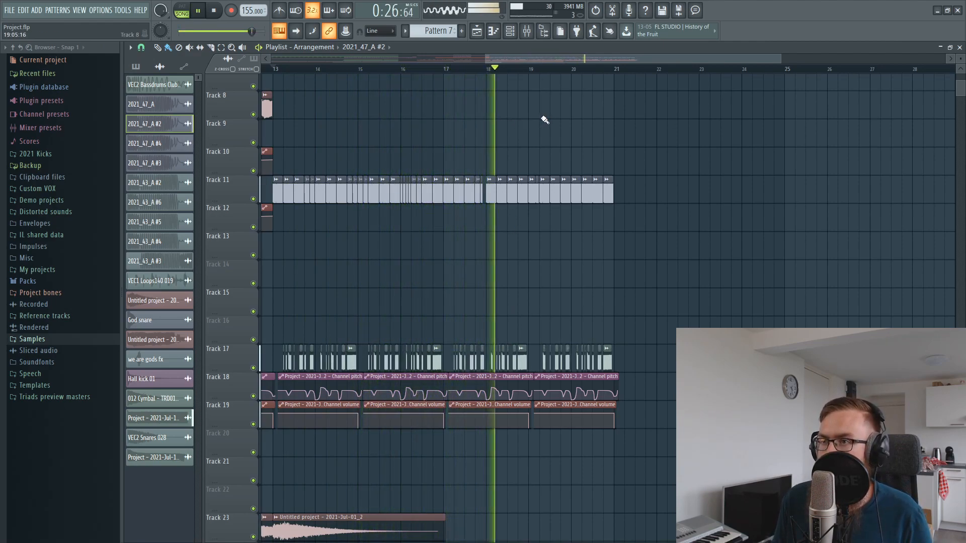
Remove the short kick retrigger in bar 19, extend the first kick to a full beat and move the lead chop onto beat two
{"action": "key", "text": "space"}
{"action": "left_click", "coordinate": [532, 69]}
{"action": "scroll", "coordinate": [513, 73], "scroll_direction": "up", "scroll_amount": 4}
{"action": "key", "text": "space"}
{"action": "key", "text": "space"}
{"action": "right_click", "coordinate": [548, 200]}
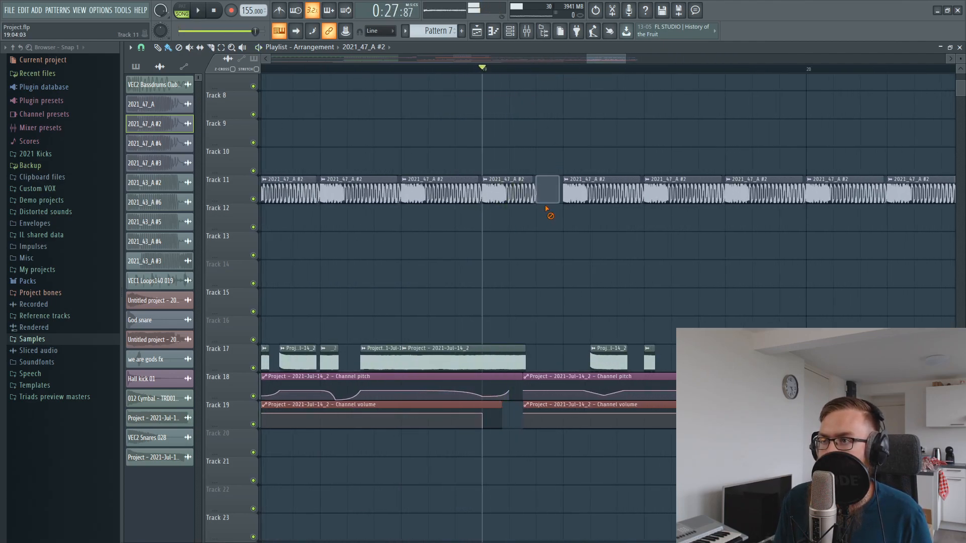
{"action": "left_click_drag", "start_coordinate": [533, 194], "coordinate": [558, 194]}
{"action": "key", "text": "space"}
{"action": "key", "text": "space"}
{"action": "left_click_drag", "start_coordinate": [602, 359], "coordinate": [575, 359]}
{"action": "key", "text": "space"}
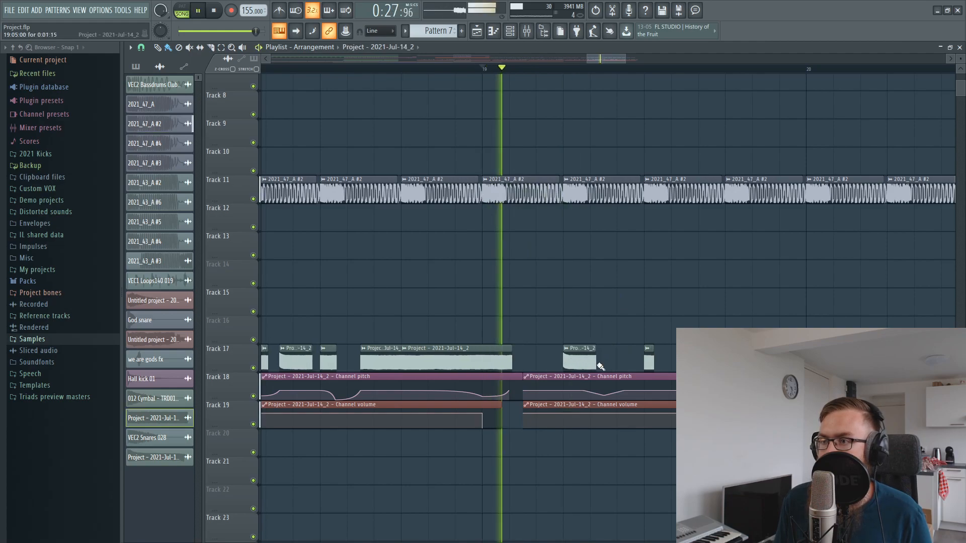
Try an extra lead chop right behind the beat-two chop in bar 19, play it and remove the chop
{"action": "key", "text": "space"}
{"action": "left_click", "coordinate": [608, 363]}
{"action": "key", "text": "space"}
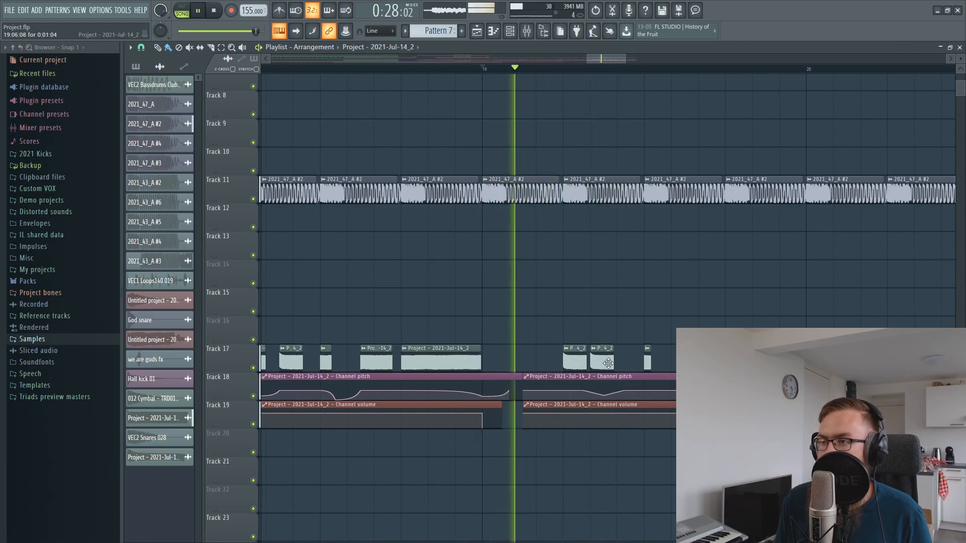
{"action": "key", "text": "space"}
{"action": "right_click", "coordinate": [608, 361]}
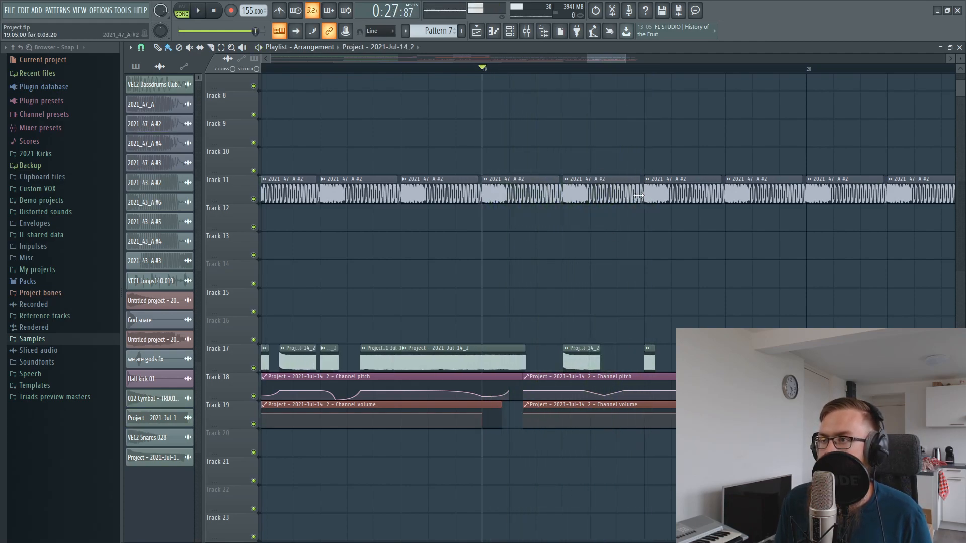
Shorten the beat-two kick in bar 19 to a third of a beat, repeat it twice as a triplet and play it
{"action": "left_click_drag", "start_coordinate": [640, 196], "coordinate": [595, 190]}
{"action": "left_click", "coordinate": [620, 196]}
{"action": "key", "text": "space"}
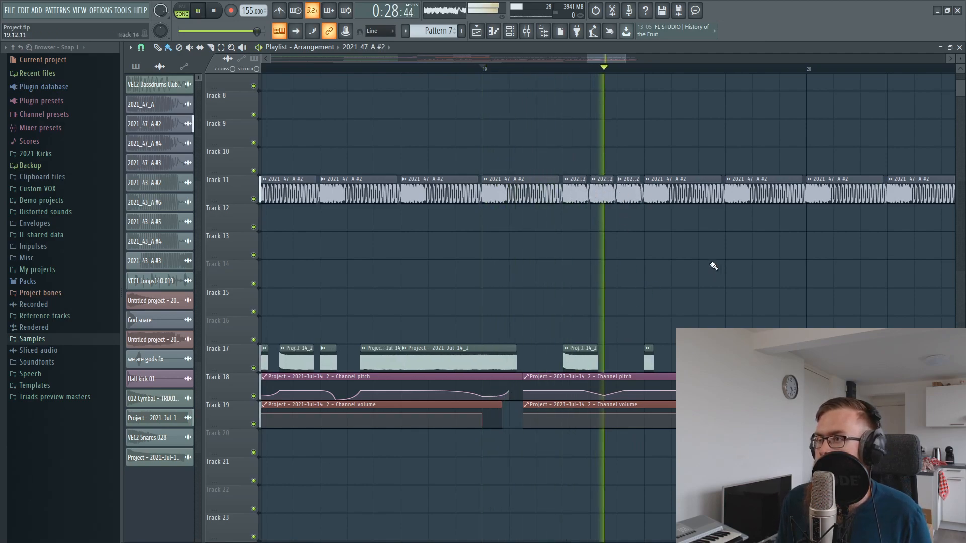
{"action": "key", "text": "space"}
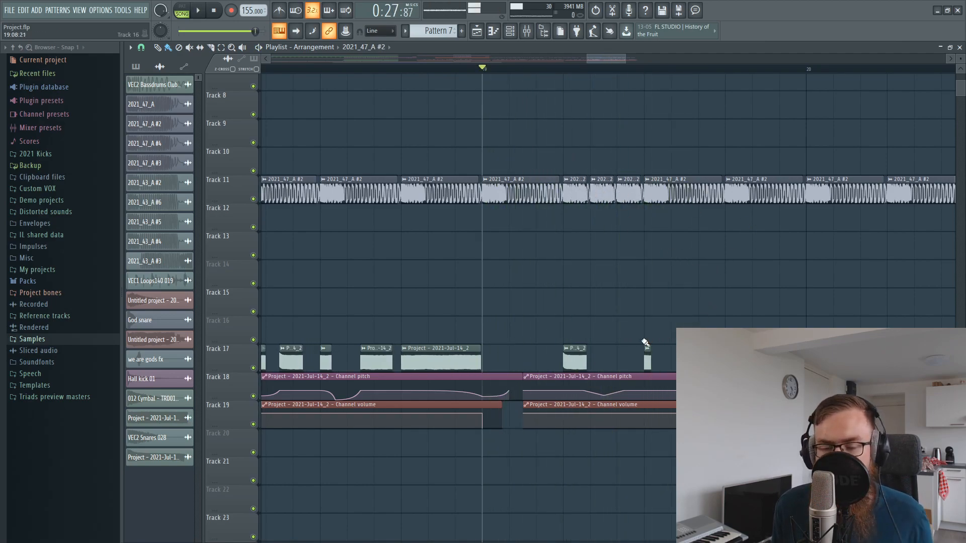
Select the lead chops in bars 19 and 20 and play the arrangement from bar 13
{"action": "left_click", "coordinate": [253, 369]}
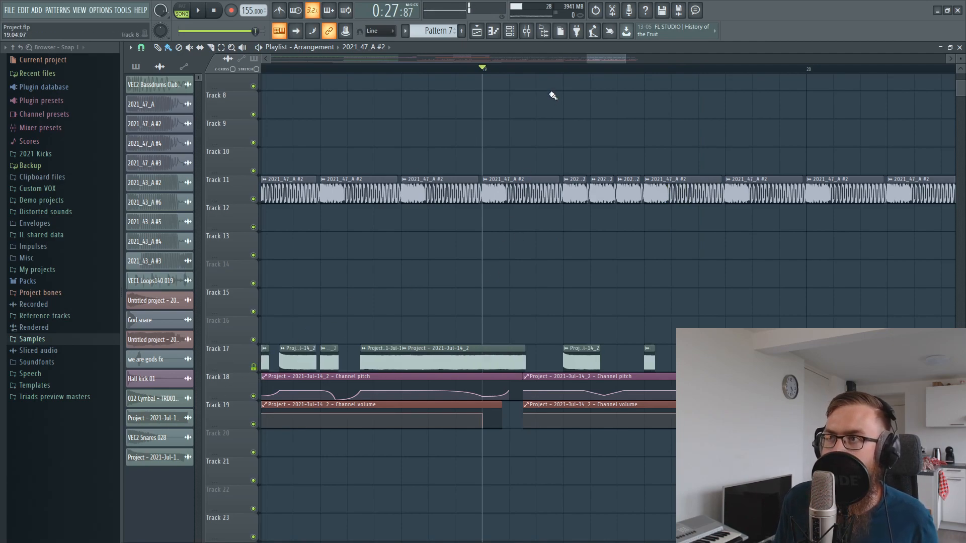
{"action": "scroll", "coordinate": [561, 69], "scroll_direction": "down", "scroll_amount": 5}
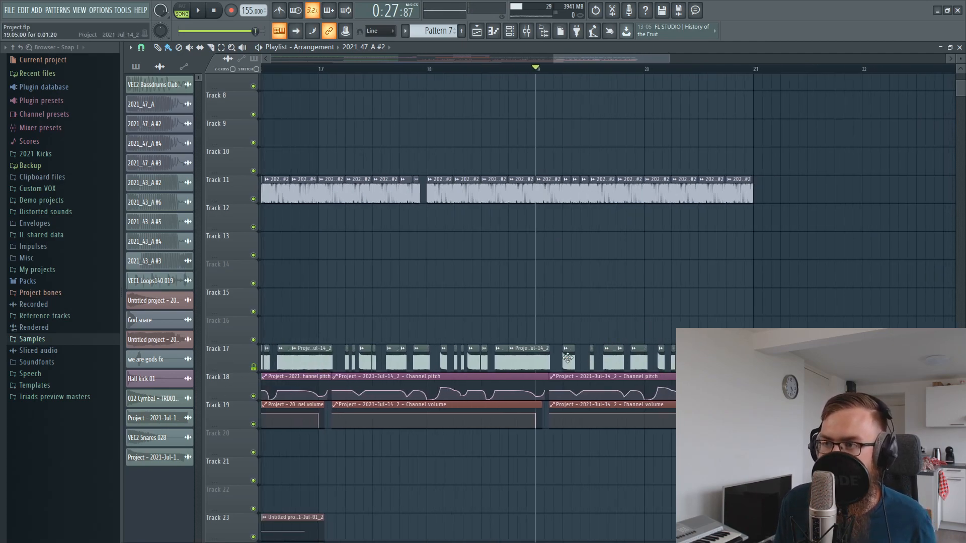
{"action": "left_click_drag", "start_coordinate": [568, 358], "coordinate": [819, 358]}
{"action": "left_click_drag", "start_coordinate": [581, 61], "coordinate": [318, 71]}
{"action": "scroll", "coordinate": [318, 70], "scroll_direction": "down", "scroll_amount": 4}
{"action": "left_click", "coordinate": [289, 69]}
{"action": "key", "text": "space"}
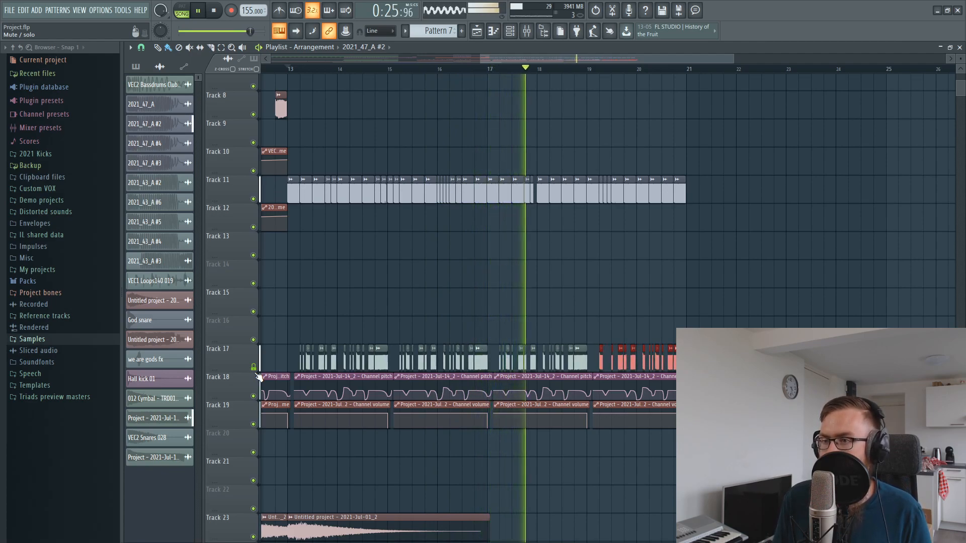
Mute the lead chop track (Track 17) and play the kicks alone from bar 19
{"action": "left_click", "coordinate": [254, 369]}
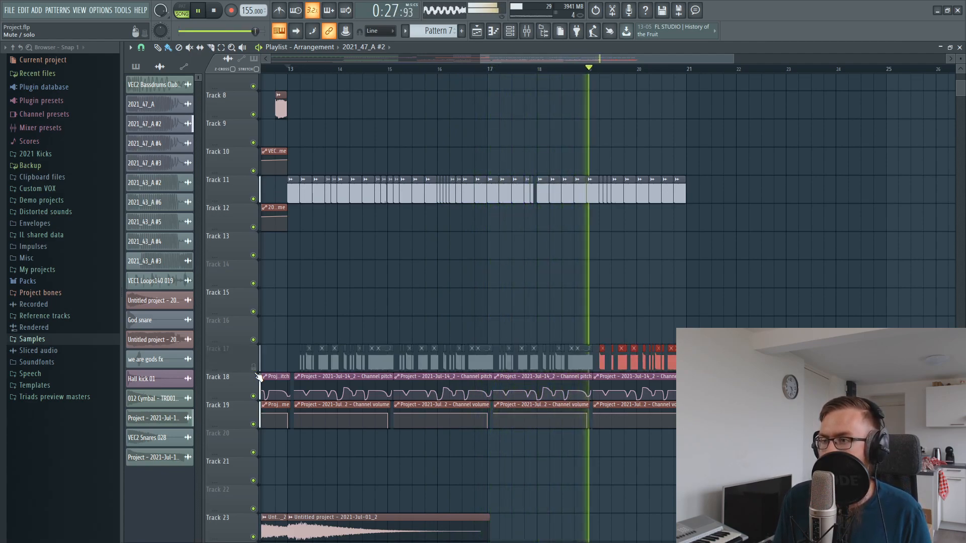
{"action": "key", "text": "space"}
{"action": "left_click", "coordinate": [590, 69]}
{"action": "key", "text": "space"}
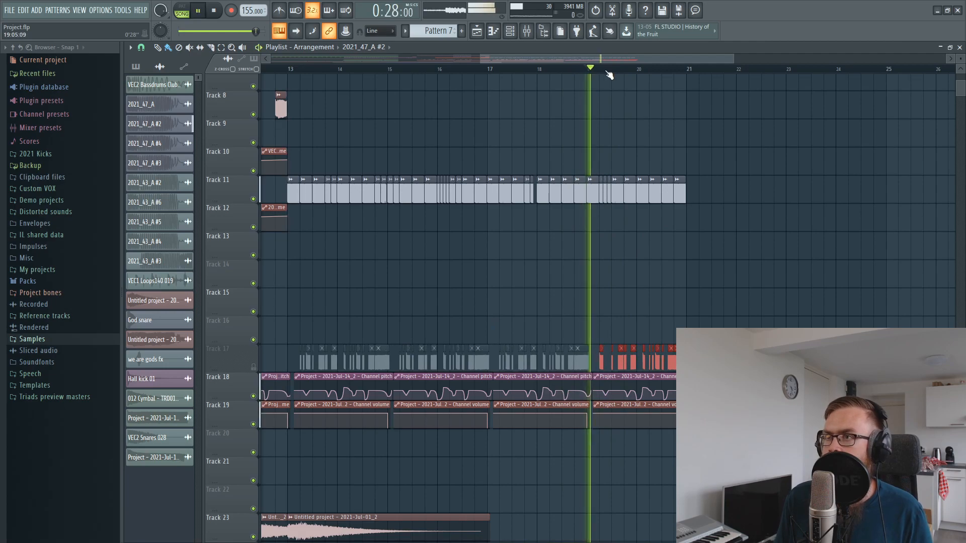
{"action": "scroll", "coordinate": [631, 73], "scroll_direction": "up", "scroll_amount": 5}
{"action": "key", "text": "space"}
{"action": "key", "text": "space"}
{"action": "key", "text": "space"}
Retrigger the beat-three kick of bar 19 two-thirds through the beat and play the result
{"action": "left_click_drag", "start_coordinate": [611, 161], "coordinate": [611, 199]}
{"action": "key", "text": "space"}
{"action": "key", "text": "space"}
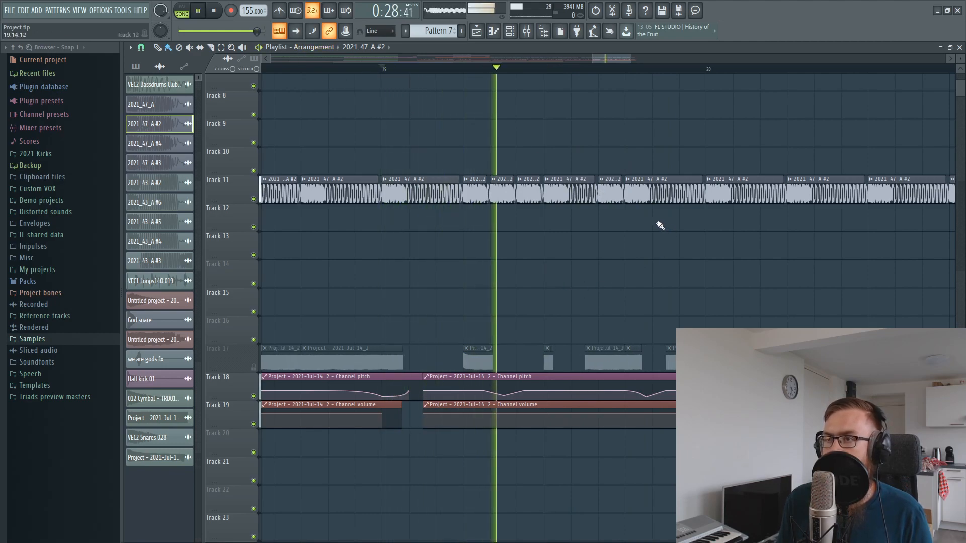
Retrigger the beat-four kick of bar 19 two-thirds through the beat and reduce bar 20 to three consecutive kicks, each two-thirds of a beat long
{"action": "key", "text": "space"}
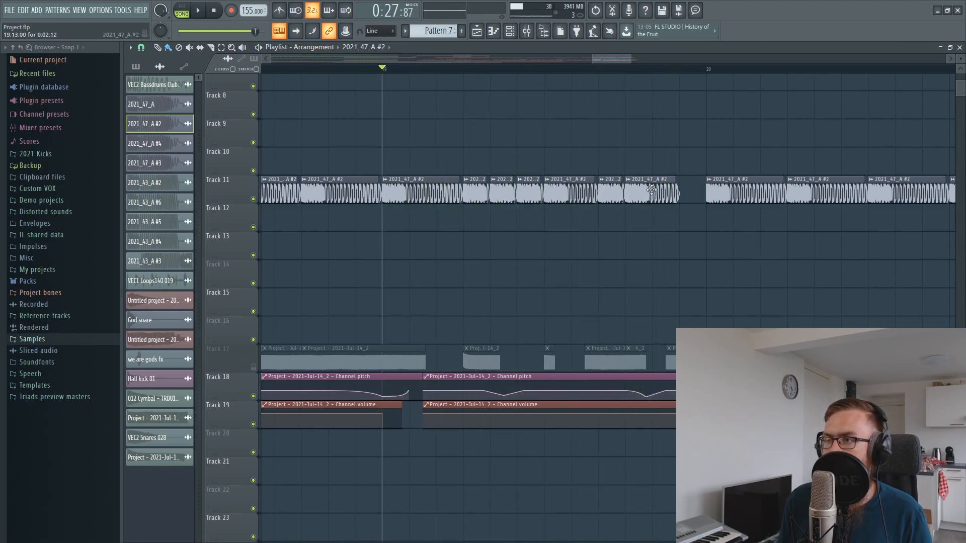
{"action": "left_click_drag", "start_coordinate": [695, 163], "coordinate": [695, 191]}
{"action": "key", "text": "space"}
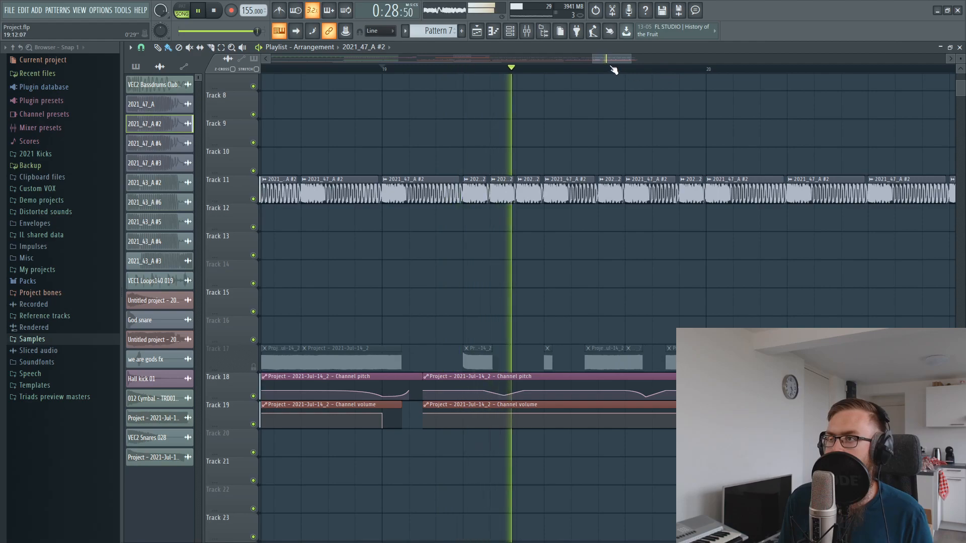
{"action": "key", "text": "space"}
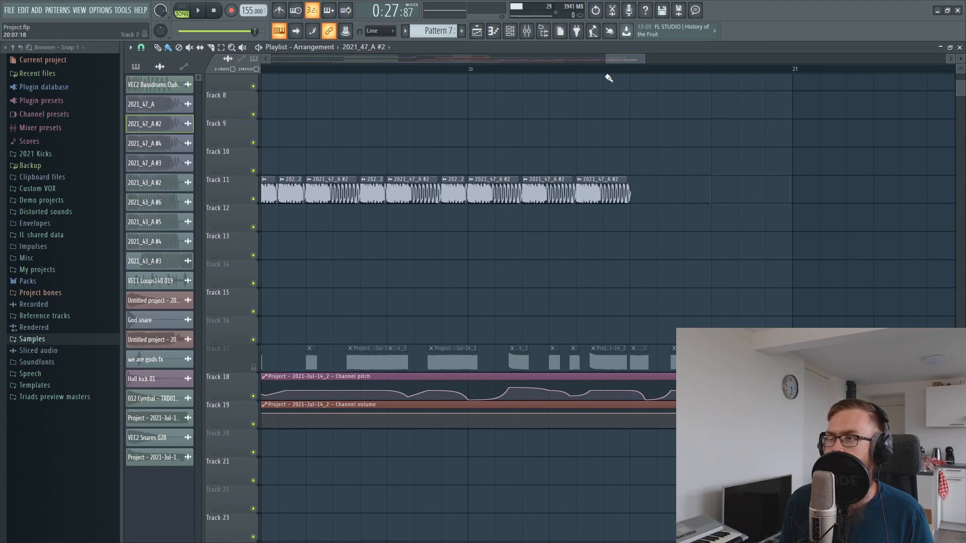
Place a copy of the "we are gods fx" clip on Track 25 at bar 17 and play it with the kicks
{"action": "scroll", "coordinate": [614, 78], "scroll_direction": "down", "scroll_amount": 6}
{"action": "scroll", "coordinate": [519, 294], "scroll_direction": "down", "scroll_amount": 7}
{"action": "left_click_drag", "start_coordinate": [421, 401], "coordinate": [615, 381]}
{"action": "key", "text": "space"}
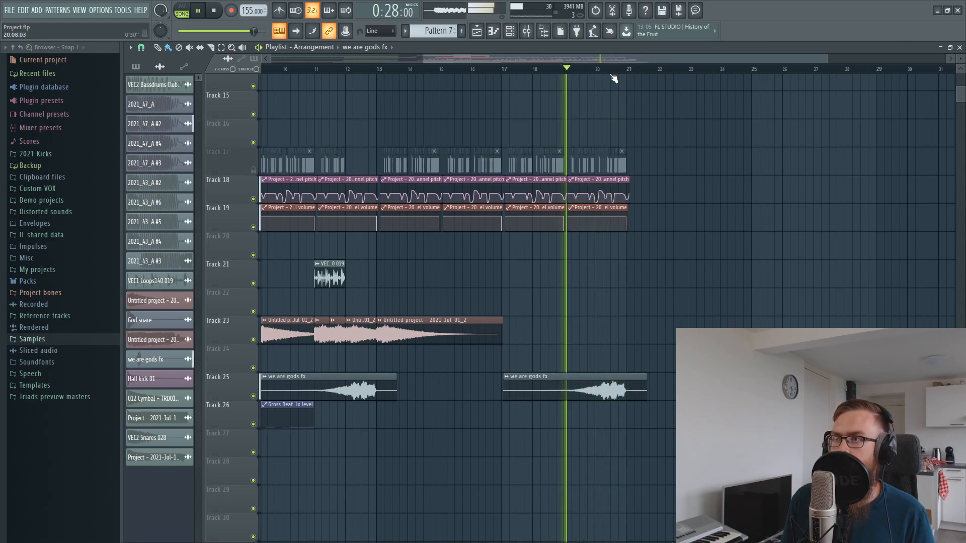
{"action": "scroll", "coordinate": [613, 79], "scroll_direction": "up", "scroll_amount": 3, "text": "ctrl"}
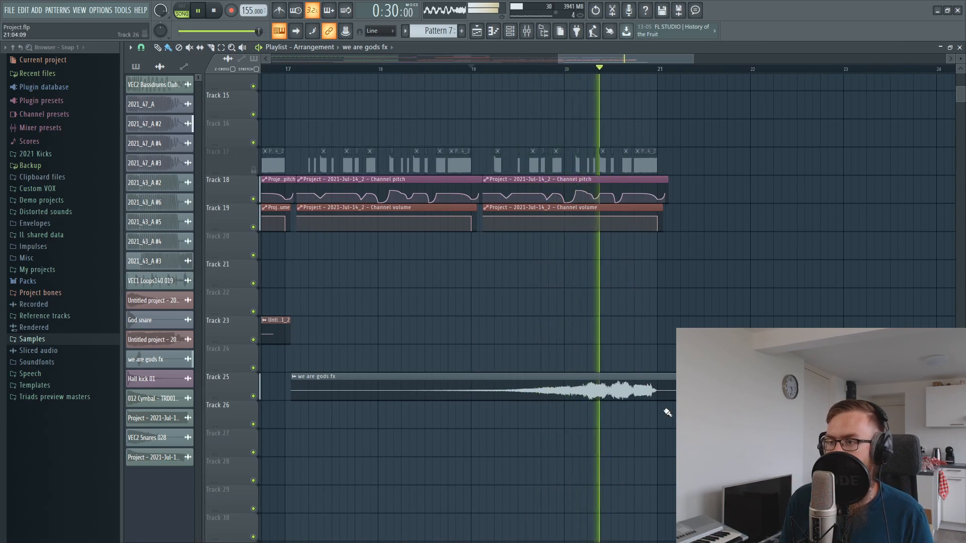
Play from bar 20 to hear the fx riser against the end of the kick pattern
{"action": "key", "text": "space"}
{"action": "scroll", "coordinate": [571, 86], "scroll_direction": "up", "scroll_amount": 4}
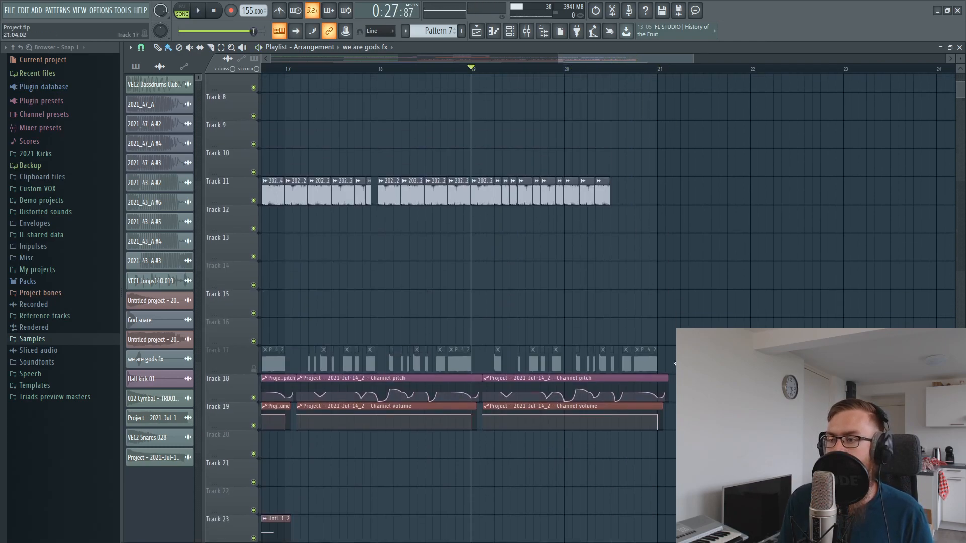
{"action": "scroll", "coordinate": [596, 110], "scroll_direction": "down", "scroll_amount": 3}
{"action": "left_click", "coordinate": [566, 70]}
{"action": "key", "text": "space"}
{"action": "scroll", "coordinate": [683, 211], "scroll_direction": "down", "scroll_amount": 1}
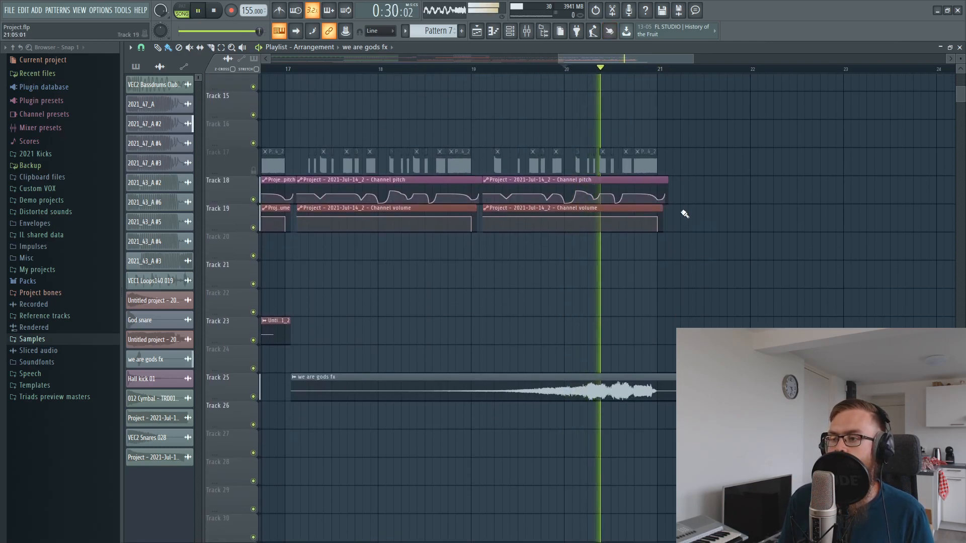
{"action": "key", "text": "space"}
{"action": "scroll", "coordinate": [669, 151], "scroll_direction": "up", "scroll_amount": 5}
{"action": "scroll", "coordinate": [632, 71], "scroll_direction": "down", "scroll_amount": 2}
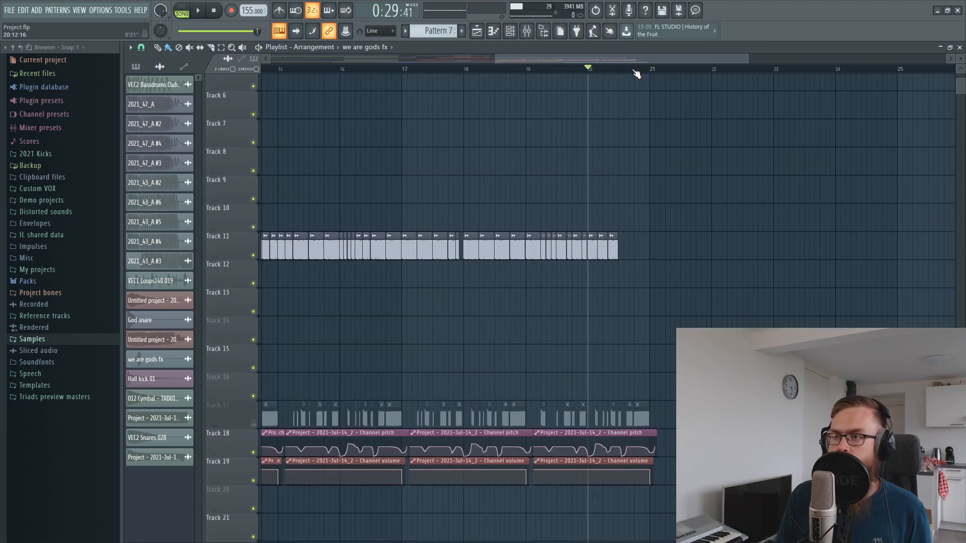
Pick the short Track 8 clip just before bar 13 as the active sample and play the ending from bar 20
{"action": "left_click_drag", "start_coordinate": [570, 64], "coordinate": [529, 76]}
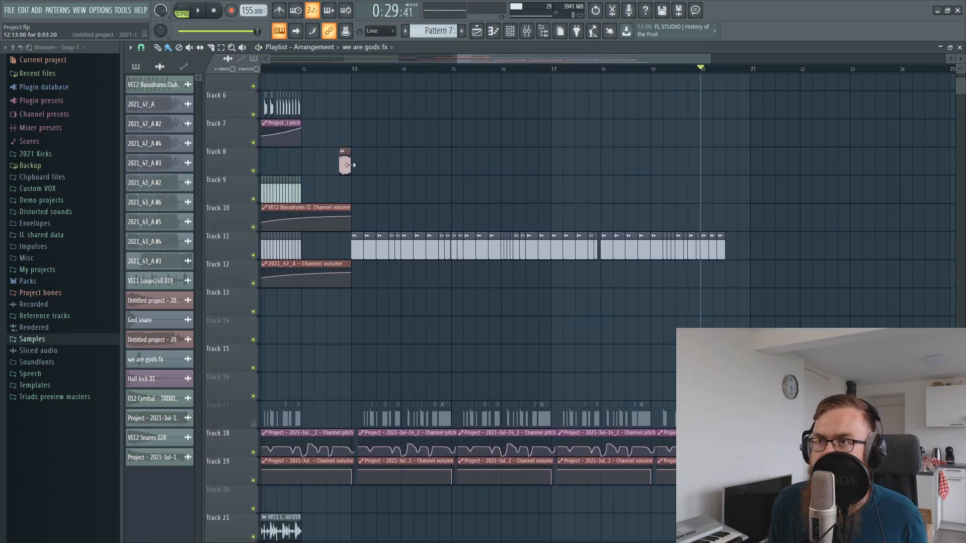
{"action": "scroll", "coordinate": [785, 239], "scroll_direction": "down", "scroll_amount": 2}
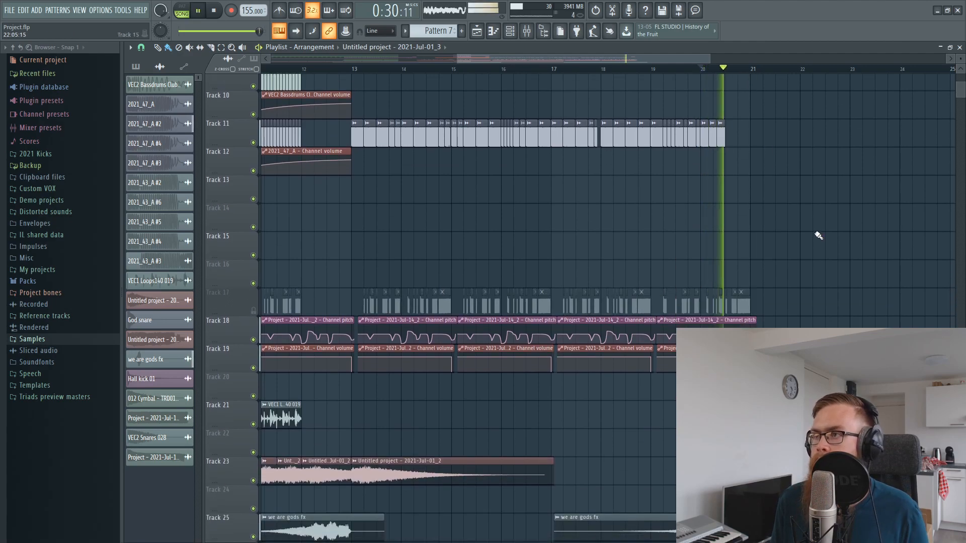
{"action": "scroll", "coordinate": [711, 258], "scroll_direction": "down", "scroll_amount": 1}
{"action": "key", "text": "space"}
Turn all tracks back on, including the lead chops, and play bar 19 from beat two
{"action": "right_click", "coordinate": [253, 283]}
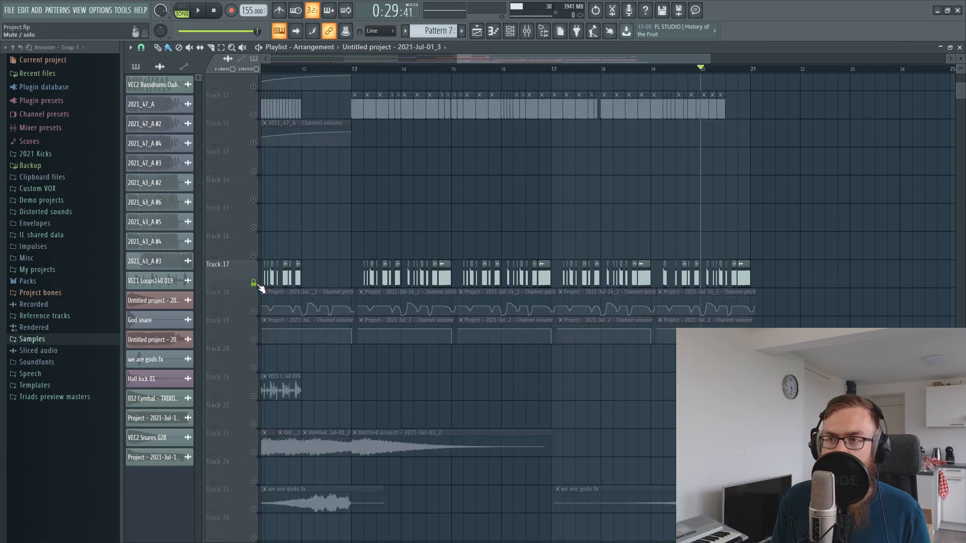
{"action": "right_click", "coordinate": [254, 284]}
{"action": "key", "text": "space"}
{"action": "scroll", "coordinate": [712, 69], "scroll_direction": "up", "scroll_amount": 4}
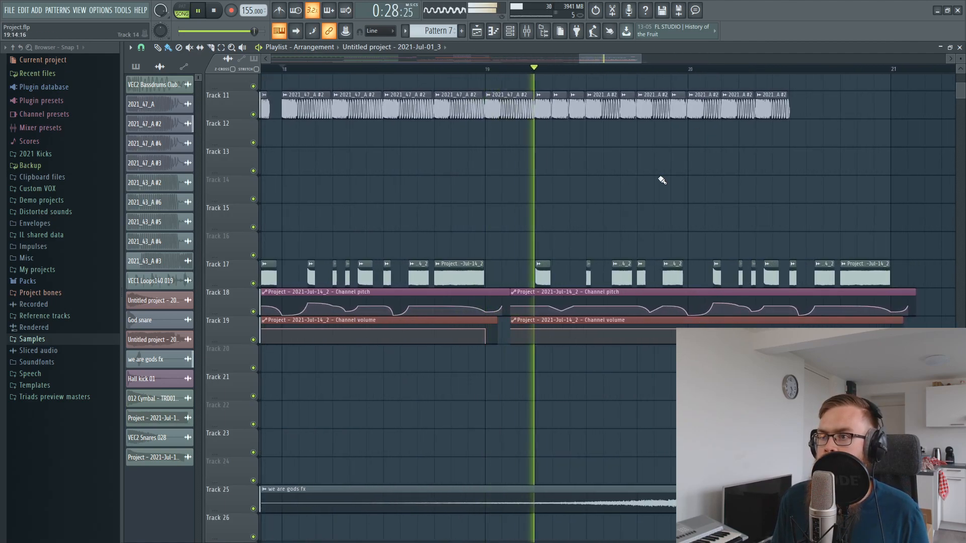
{"action": "key", "text": "space"}
{"action": "left_click", "coordinate": [537, 68]}
{"action": "key", "text": "space"}
{"action": "scroll", "coordinate": [536, 69], "scroll_direction": "up", "scroll_amount": 3}
{"action": "key", "text": "space"}
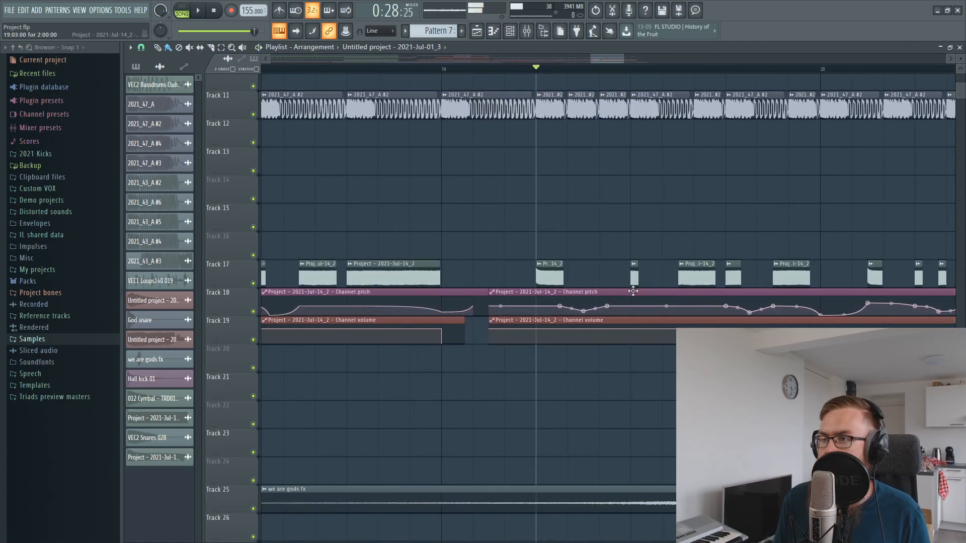
Add two short lead chops on the triplet kick retriggers of beat two in bar 19 and play them
{"action": "key", "text": "space"}
{"action": "key", "text": "space"}
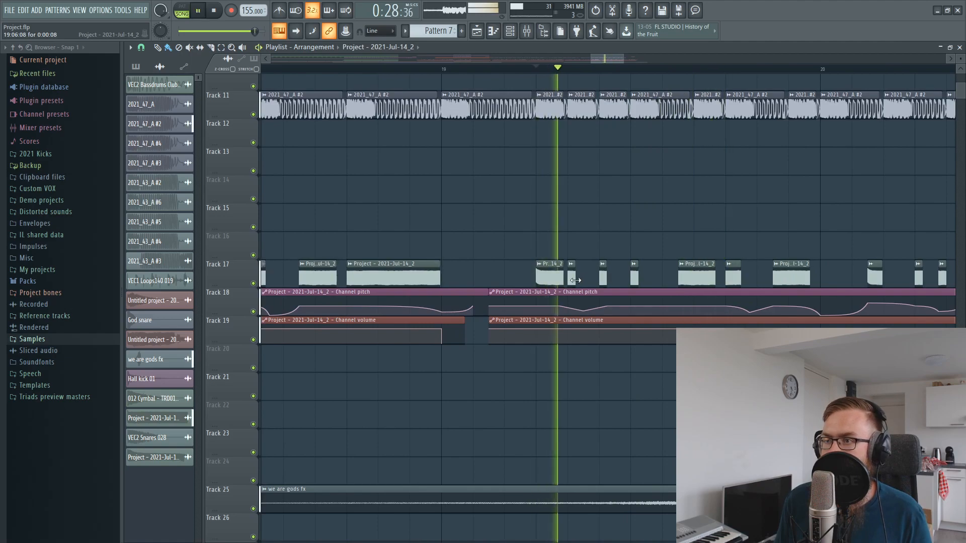
{"action": "key", "text": "space"}
Solo the kick track together with the lead chop, channel pitch and channel volume tracks (Tracks 11, 17, 18 and 19)
{"action": "right_click", "coordinate": [254, 115]}
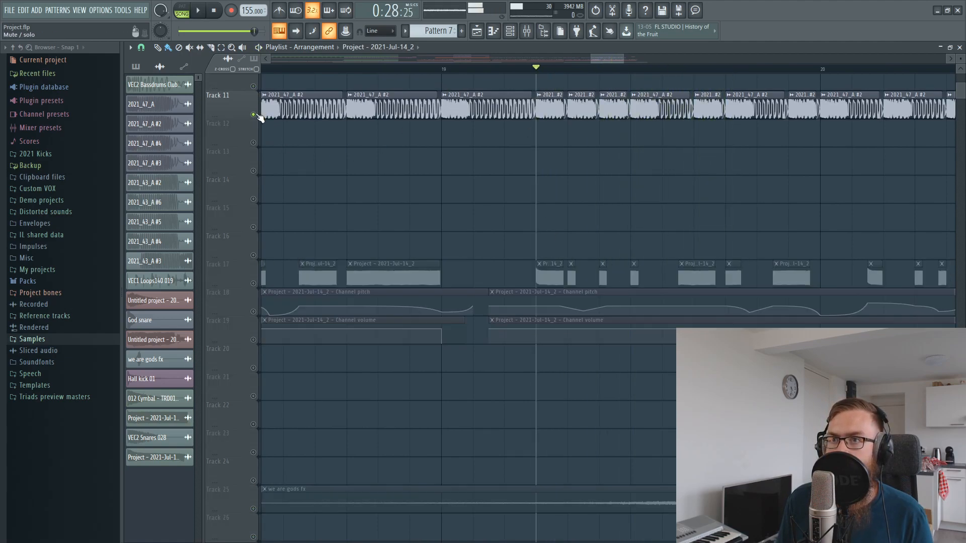
{"action": "left_click", "coordinate": [253, 283]}
{"action": "left_click", "coordinate": [252, 315]}
{"action": "left_click", "coordinate": [253, 340]}
Shorten the two longer lead chops late in bar 19, moving them two-thirds through beat three and one-third through beat four, and play bar 19
{"action": "key", "text": "space"}
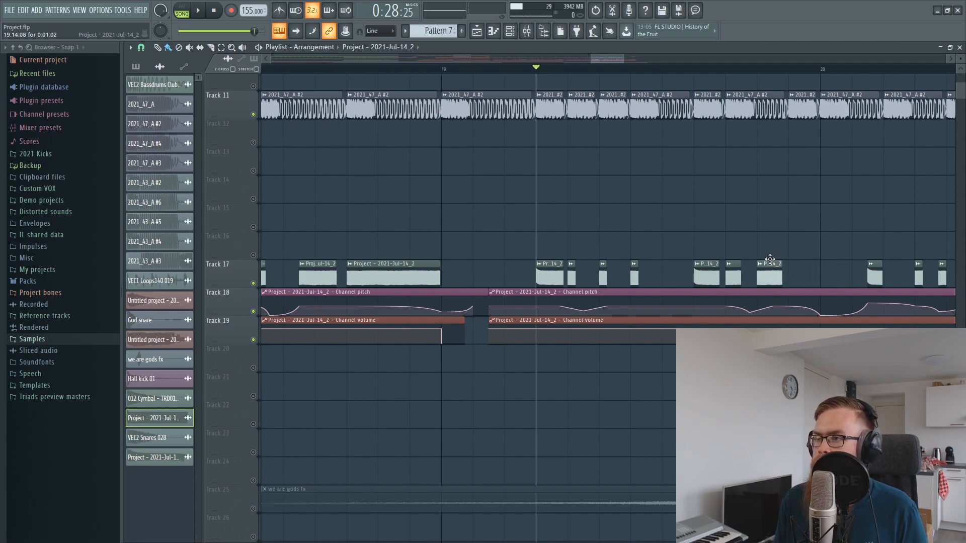
{"action": "key", "text": "space"}
{"action": "key", "text": "space"}
{"action": "key", "text": "space"}
{"action": "key", "text": "space"}
{"action": "left_click", "coordinate": [442, 70]}
{"action": "key", "text": "space"}
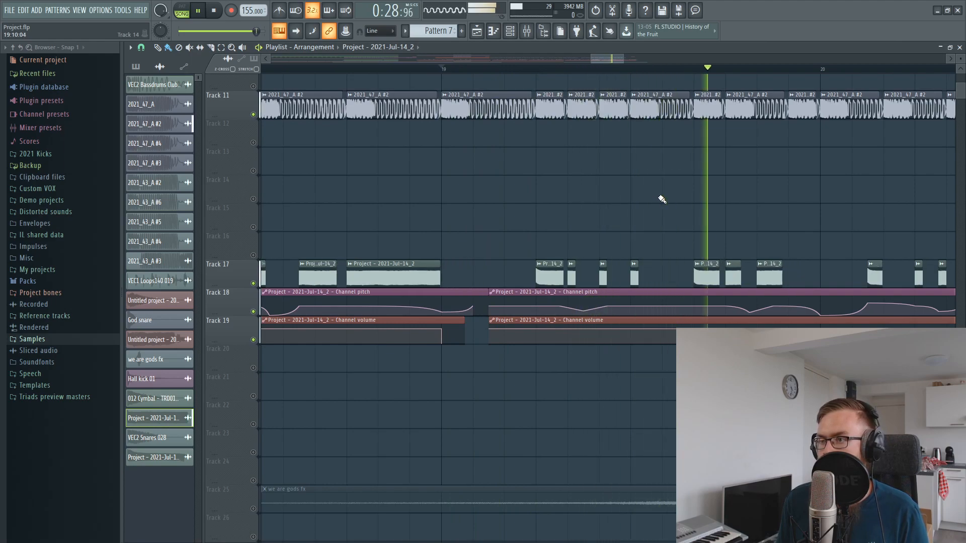
Remove the short lead chop on beat four of bar 19 and move the last chop two-thirds through that beat
{"action": "key", "text": "space"}
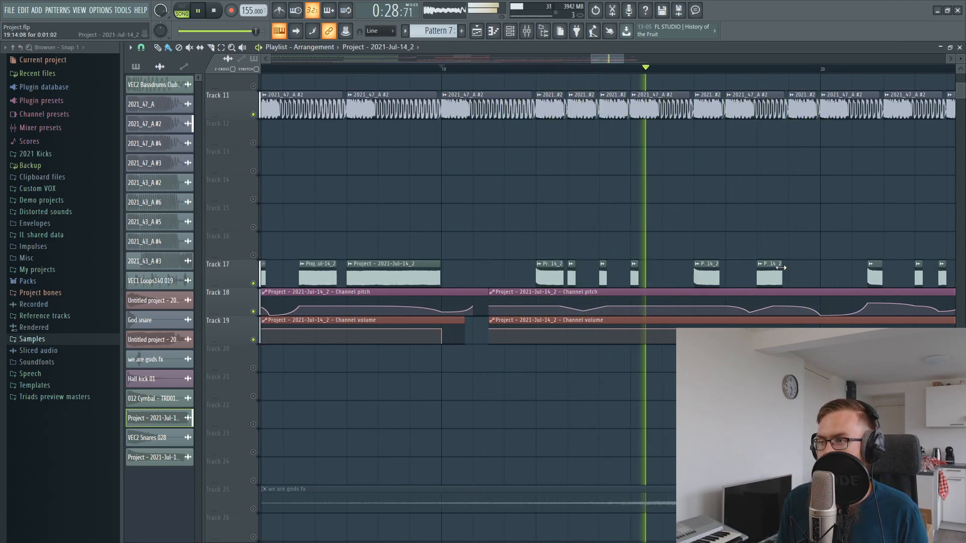
{"action": "key", "text": "space"}
{"action": "key", "text": "space"}
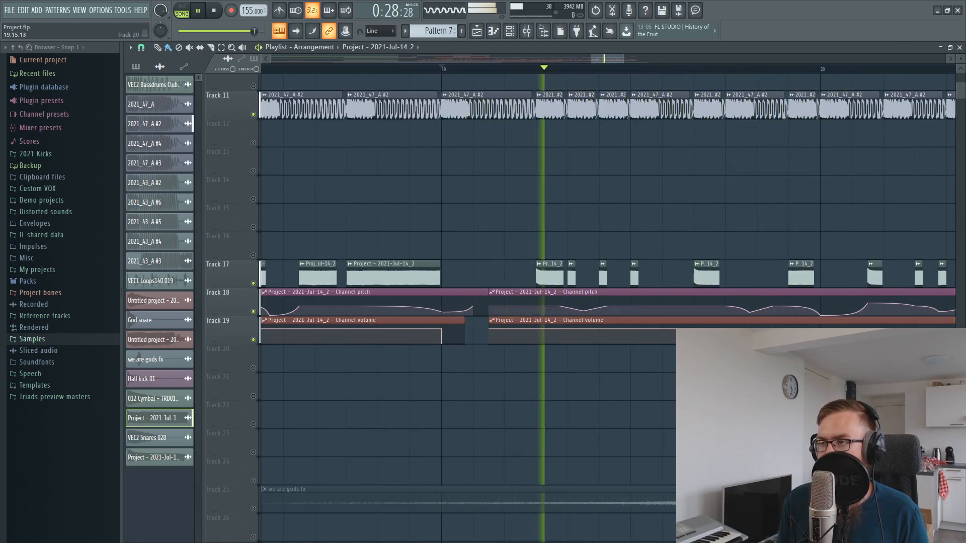
Replace the early lead chops in bar 20 with two longer chops aligned to the second and third kicks, and play them
{"action": "key", "text": "space"}
{"action": "key", "text": "space"}
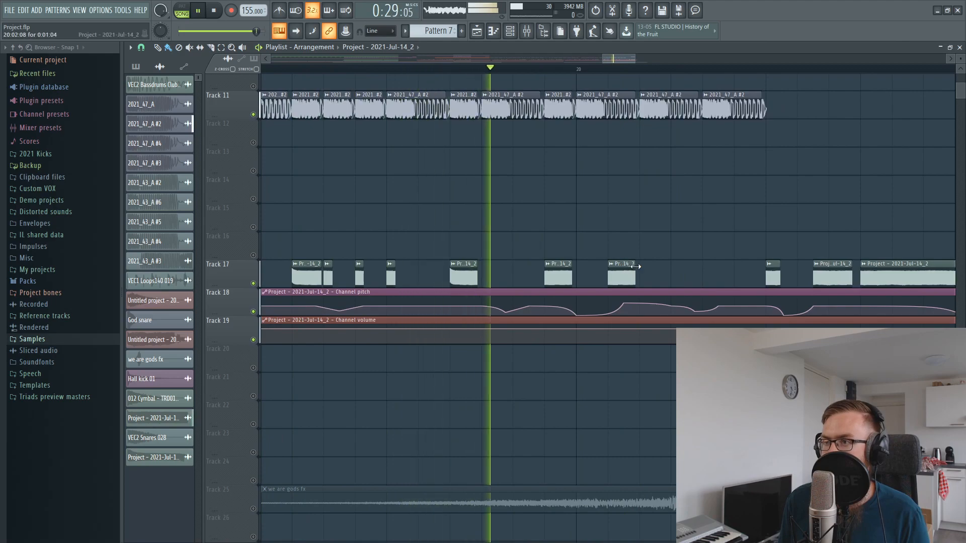
{"action": "key", "text": "space"}
{"action": "key", "text": "space"}
{"action": "left_click_drag", "start_coordinate": [619, 269], "coordinate": [641, 274]}
{"action": "key", "text": "space"}
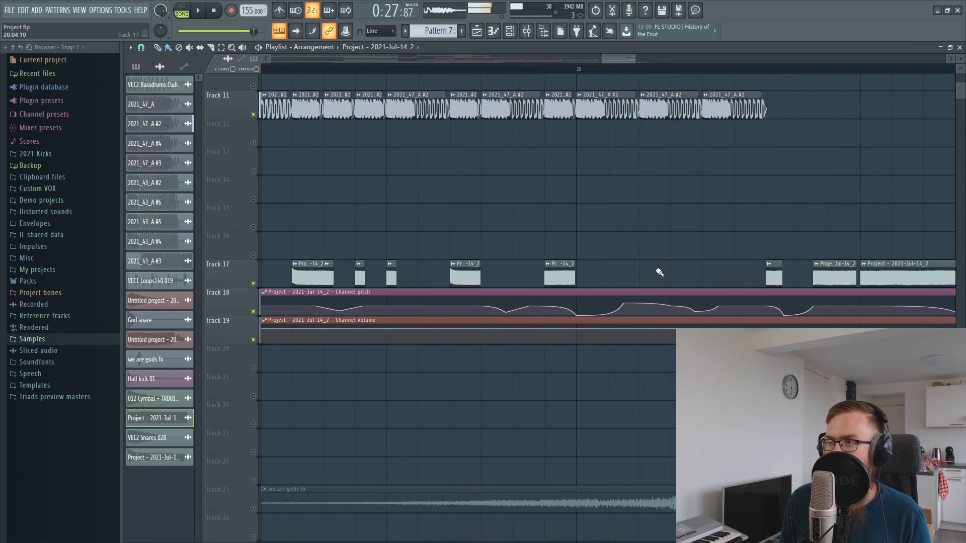
{"action": "key", "text": "ctrl+z"}
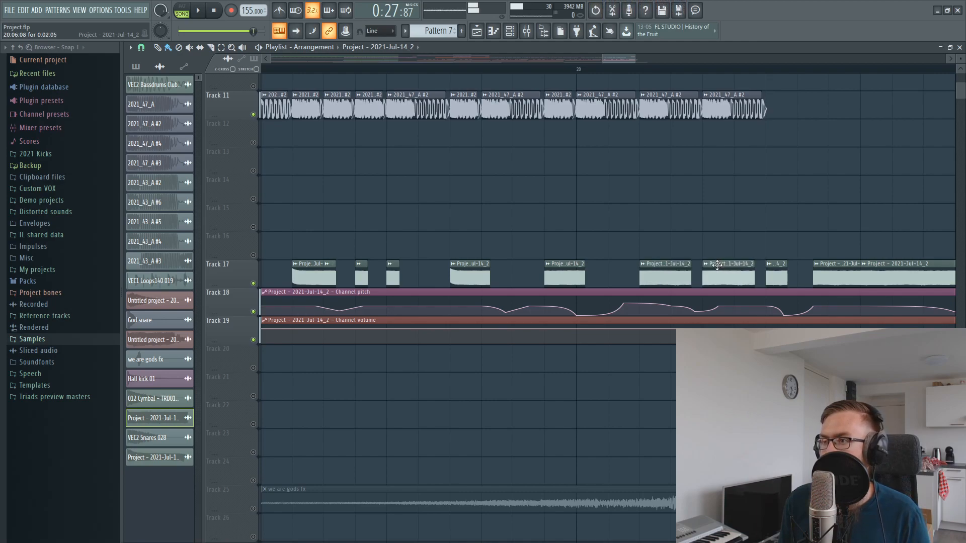
{"action": "key", "text": "ctrl+z"}
{"action": "key", "text": "space"}
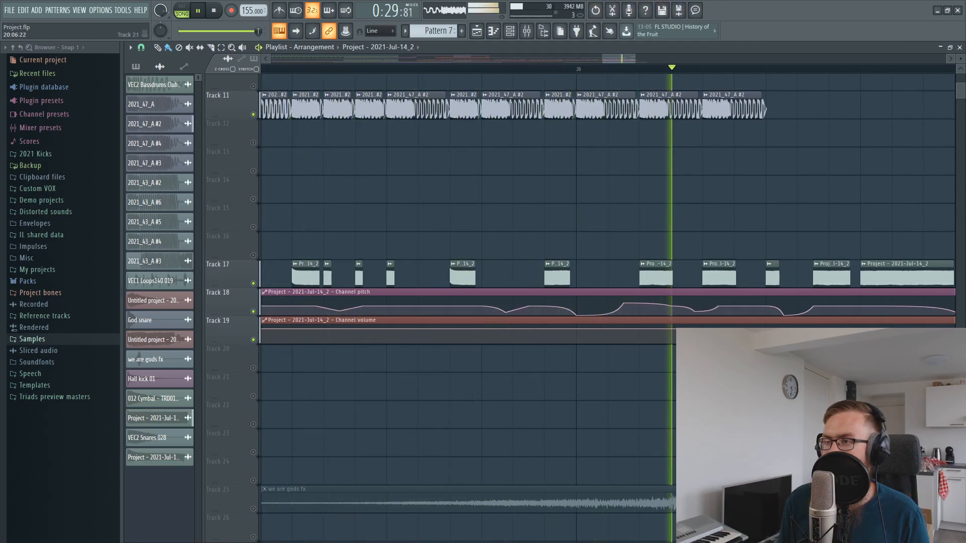
Remove the remaining lead chops at the end of bar 20 and add chops on the first kicks of bars 19 and 20
{"action": "key", "text": "space"}
{"action": "key", "text": "ctrl+z"}
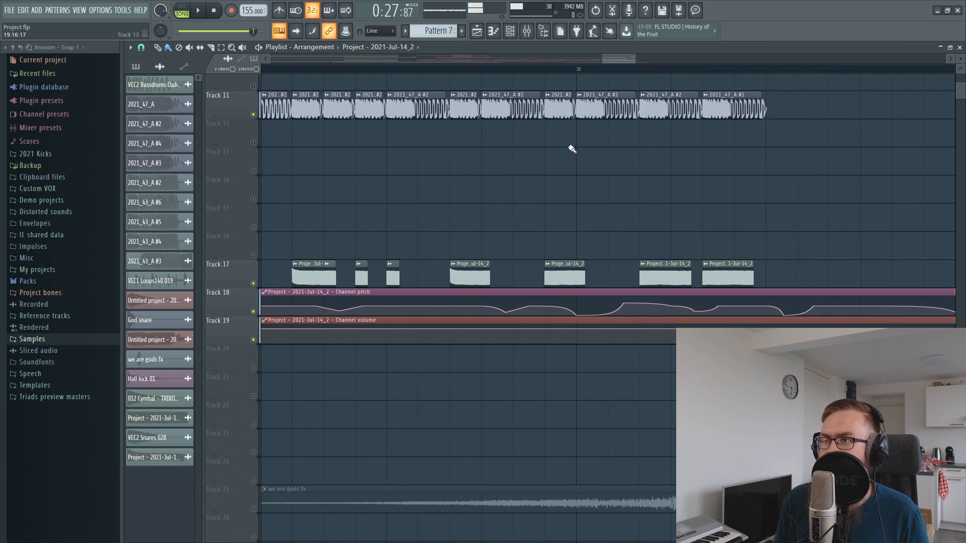
{"action": "key", "text": "ctrl+z"}
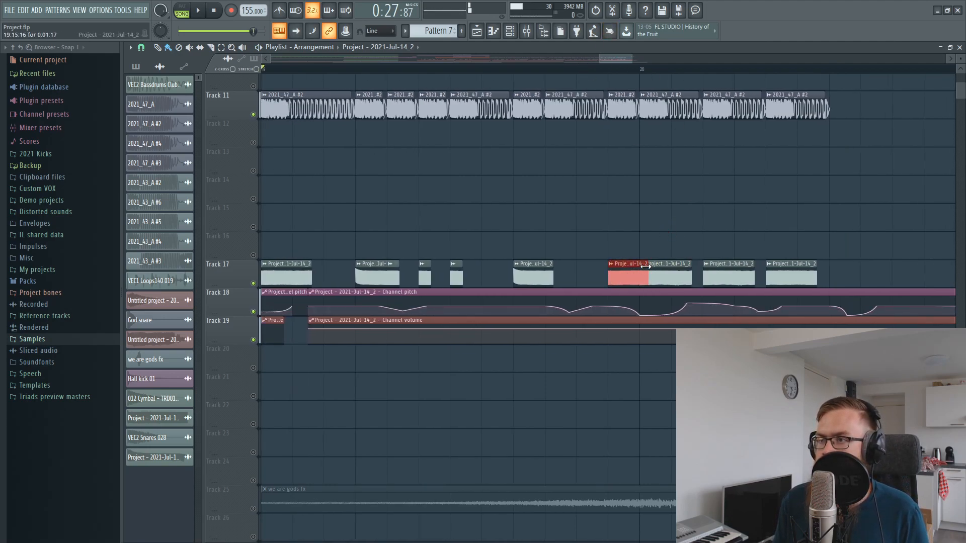
Make the last lead pitch automation clip unique, raise the pitch abruptly at the start of bar 20, and play it
{"action": "right_click", "coordinate": [312, 297]}
{"action": "left_click", "coordinate": [330, 377]}
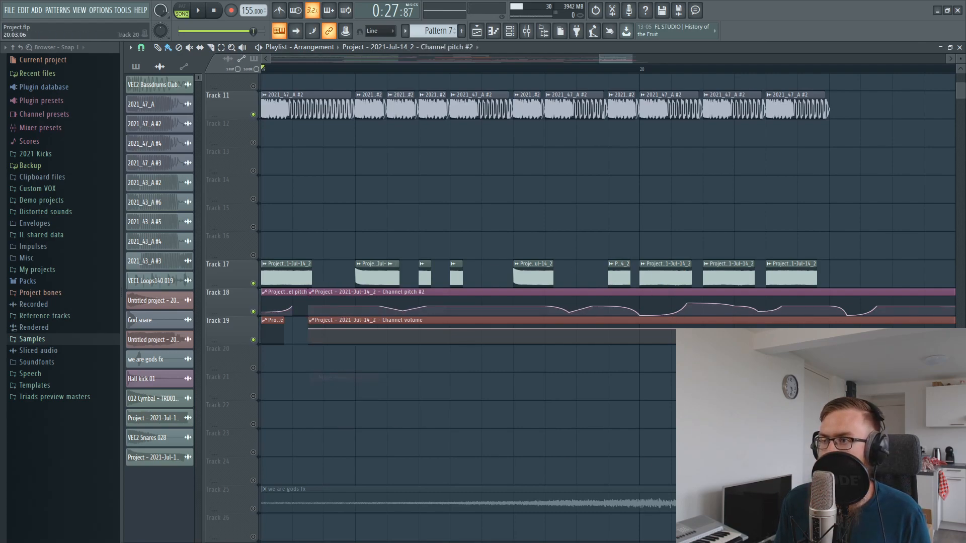
{"action": "left_click_drag", "start_coordinate": [668, 296], "coordinate": [814, 305]}
{"action": "right_click", "coordinate": [641, 301]}
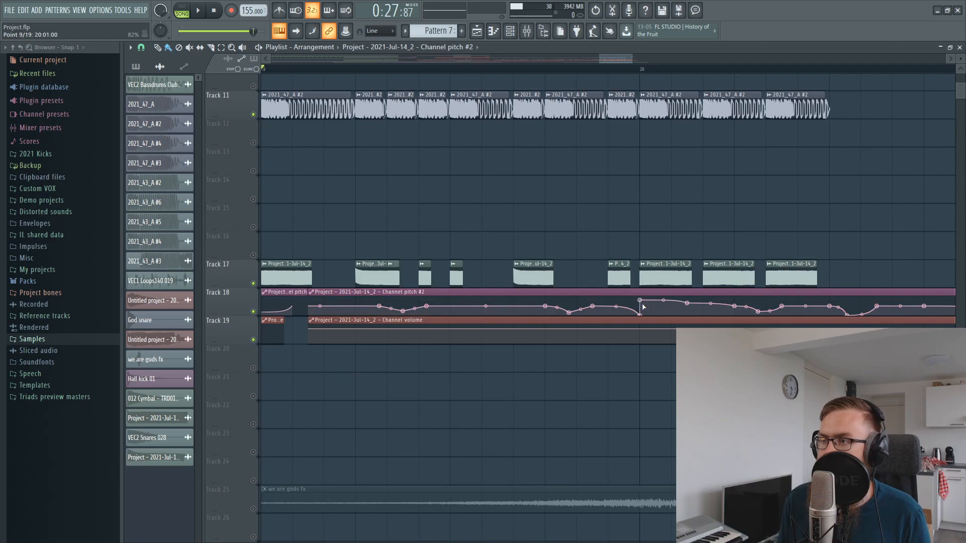
{"action": "key", "text": "space"}
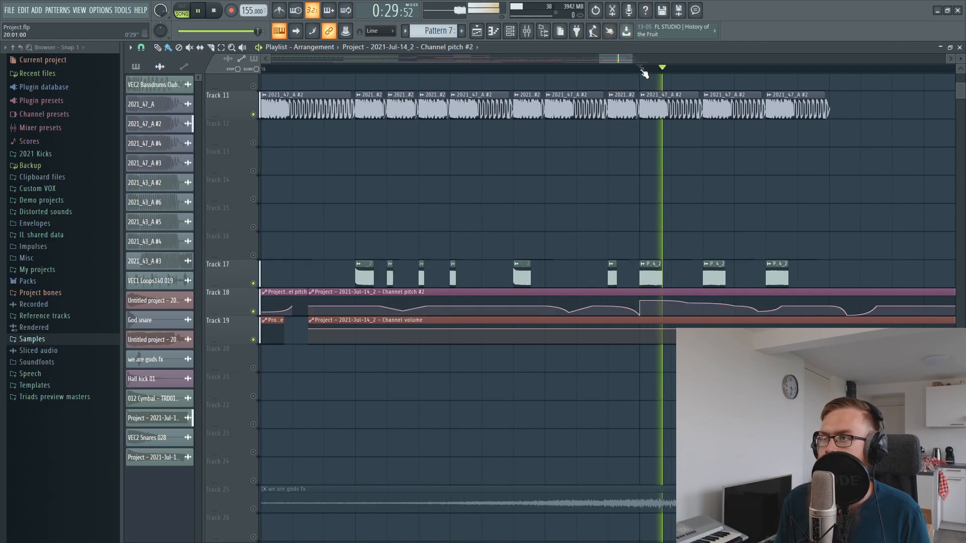
Add a pitch rise on the third kick of bar 20 that slopes down through the lead chop, and play bar 20
{"action": "key", "text": "space"}
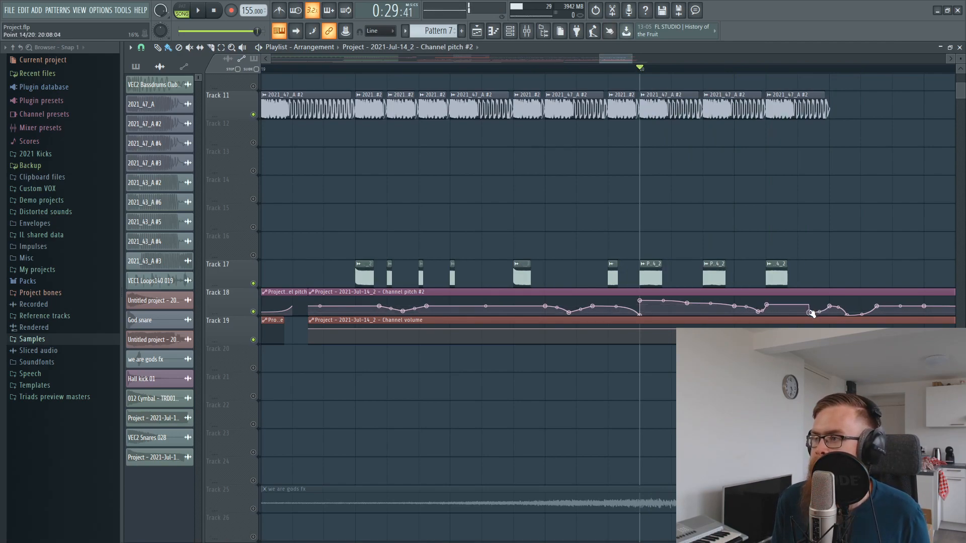
{"action": "key", "text": "space"}
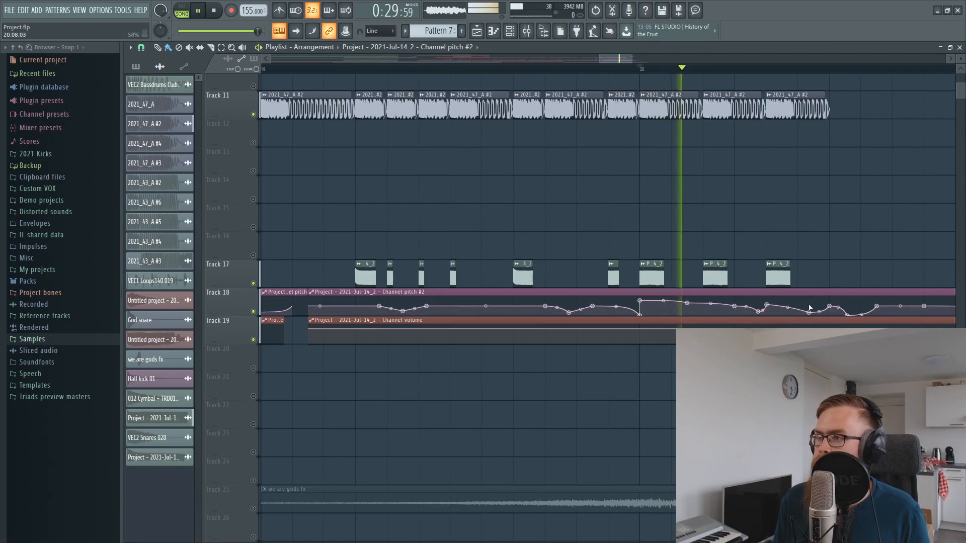
{"action": "key", "text": "space"}
{"action": "key", "text": "space"}
{"action": "scroll", "coordinate": [685, 77], "scroll_direction": "down", "scroll_amount": 2}
{"action": "scroll", "coordinate": [686, 77], "scroll_direction": "down", "scroll_amount": 2}
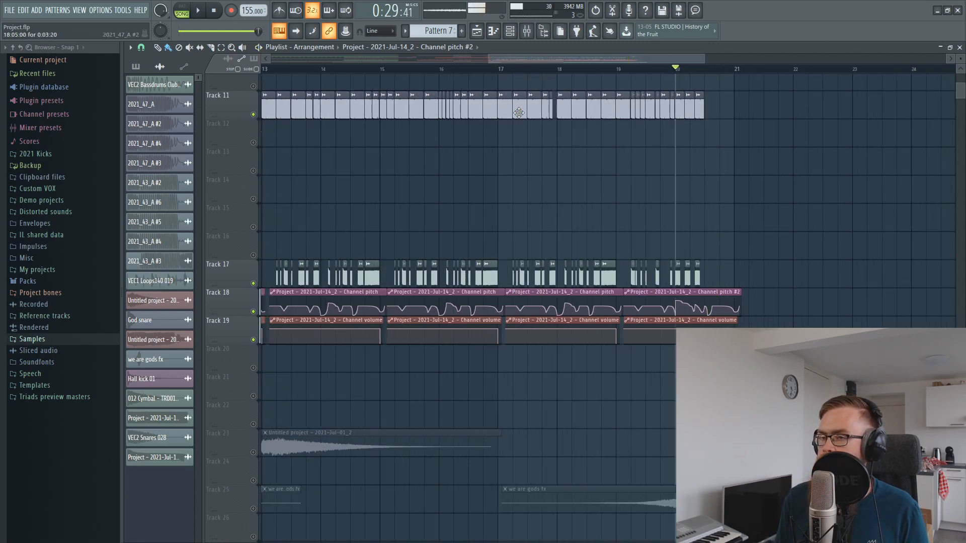
Play the soloed lead chops, unmute all tracks, and replay bars 19 and 20 with the full arrangement
{"action": "key", "text": "space"}
{"action": "key", "text": "space"}
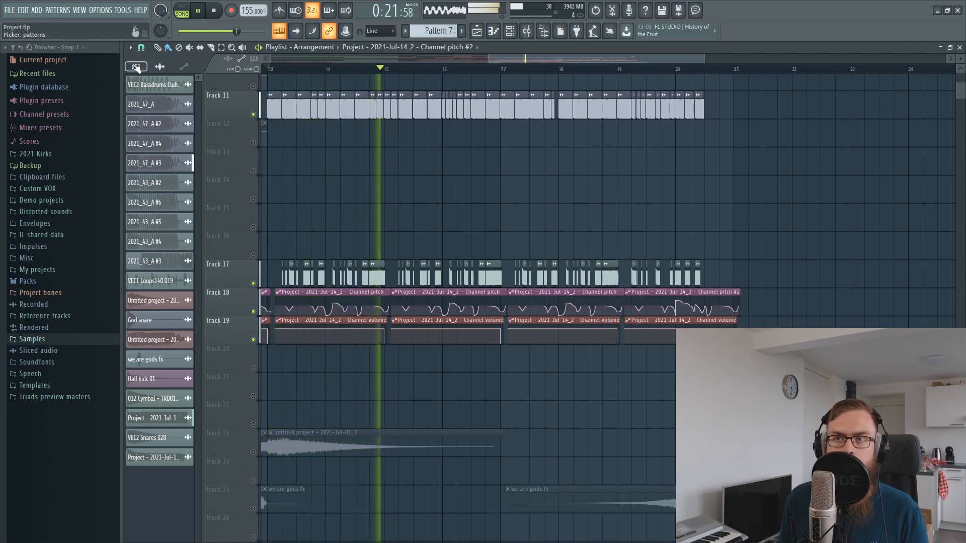
{"action": "left_click", "coordinate": [141, 46]}
{"action": "left_click", "coordinate": [162, 161]}
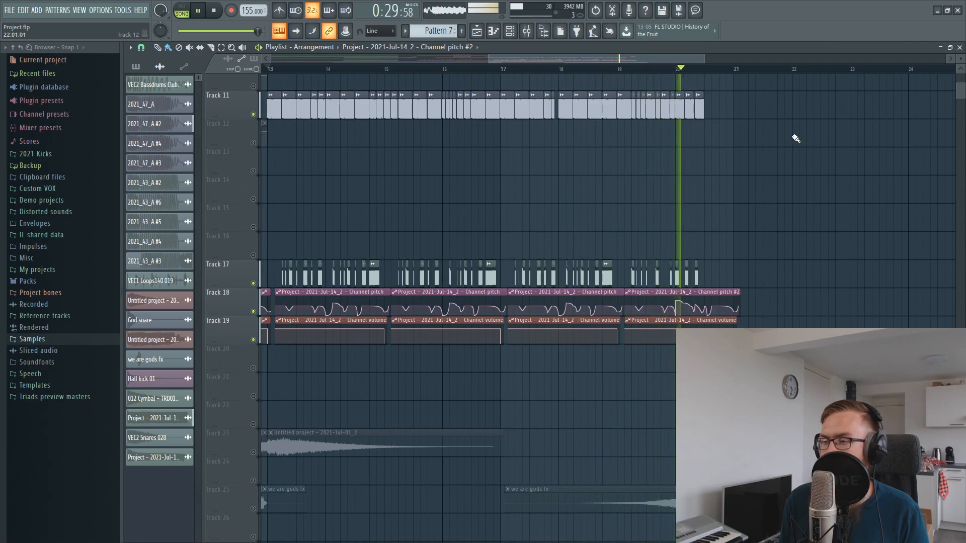
{"action": "right_click", "coordinate": [254, 425]}
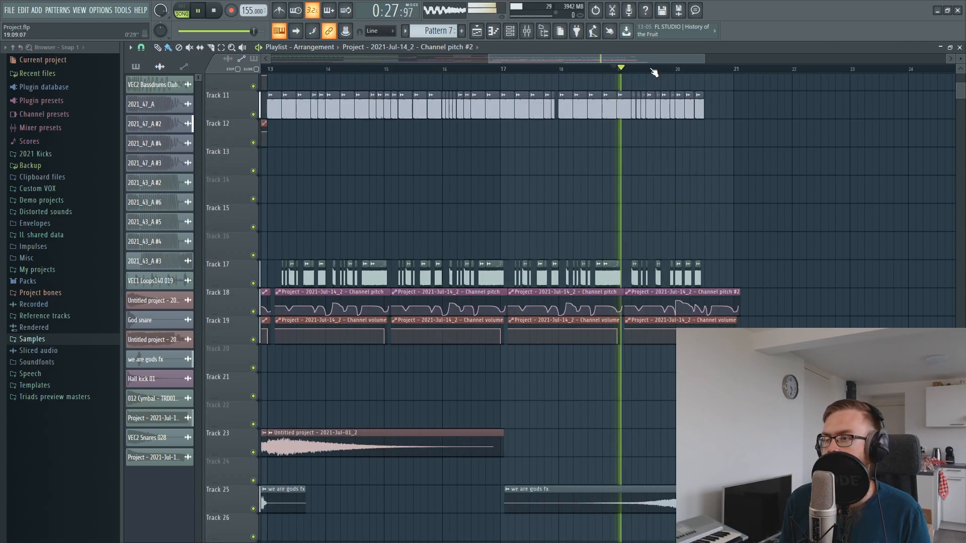
{"action": "scroll", "coordinate": [649, 71], "scroll_direction": "up", "scroll_amount": 4}
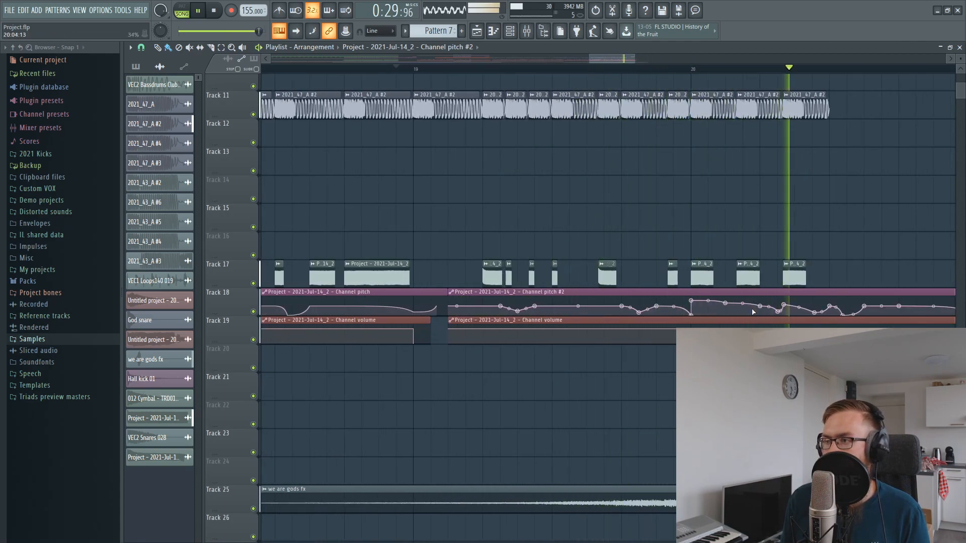
{"action": "key", "text": "space"}
{"action": "scroll", "coordinate": [684, 66], "scroll_direction": "down", "scroll_amount": 5}
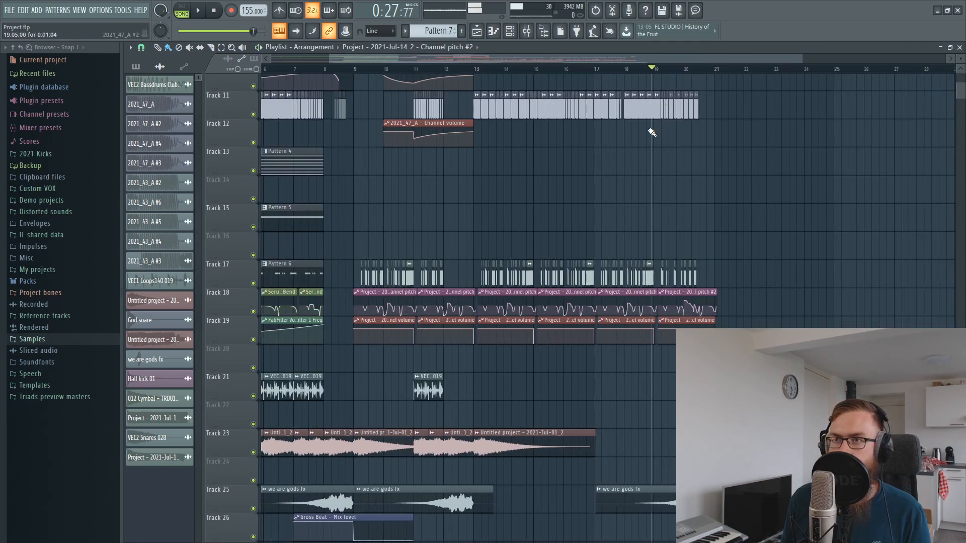
Look through the kick samples in the 2021 Kicks folder and close the folder
{"action": "left_click", "coordinate": [44, 155]}
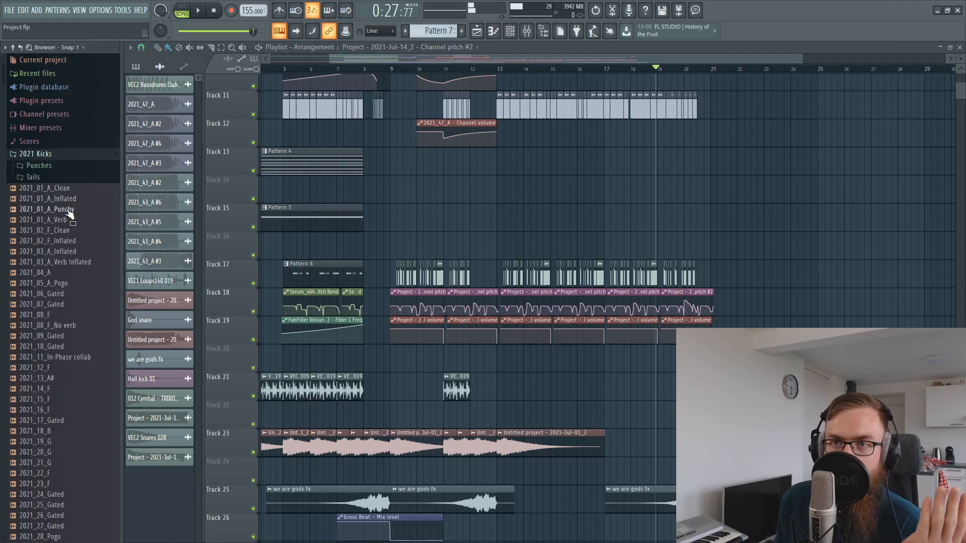
{"action": "scroll", "coordinate": [56, 325], "scroll_direction": "down", "scroll_amount": 8}
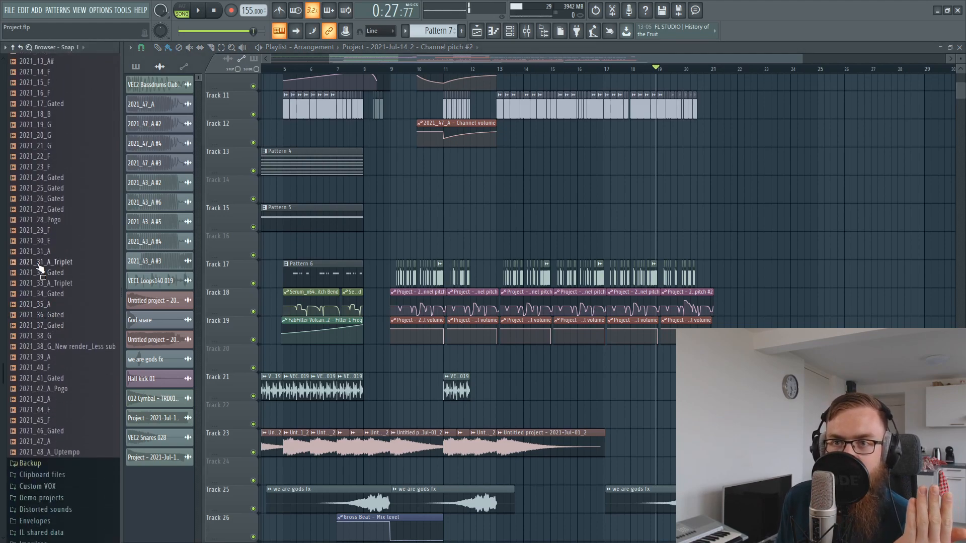
{"action": "scroll", "coordinate": [44, 259], "scroll_direction": "up", "scroll_amount": 8}
{"action": "left_click", "coordinate": [44, 155]}
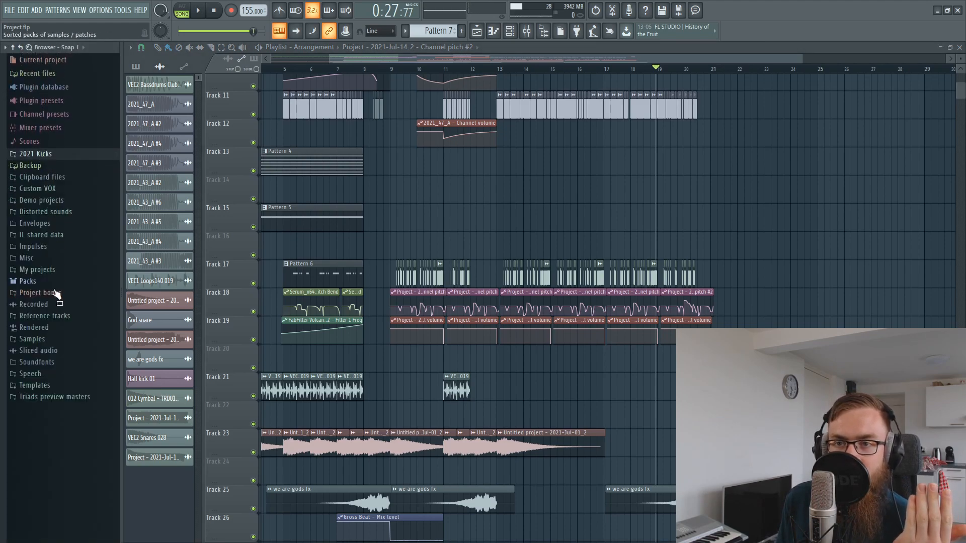
Audition kicks in the New kicks folder under Samples and place Kick 45 A on Track 12 at bar 21
{"action": "left_click", "coordinate": [52, 344]}
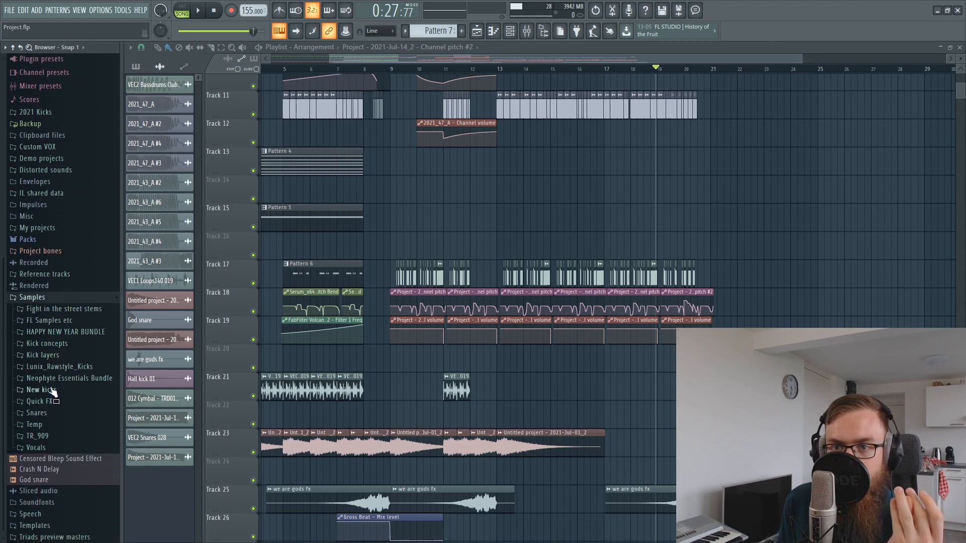
{"action": "left_click", "coordinate": [56, 392]}
{"action": "scroll", "coordinate": [54, 385], "scroll_direction": "down", "scroll_amount": 15}
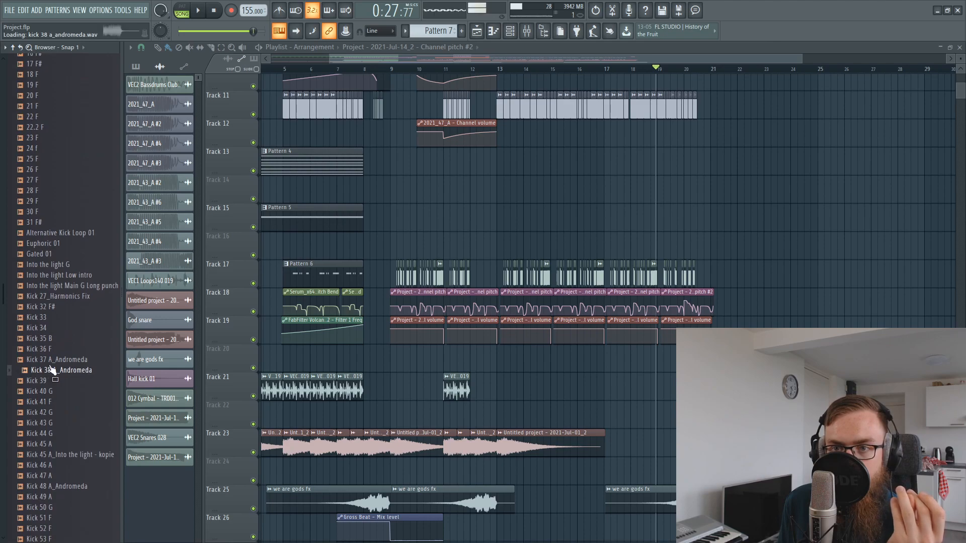
{"action": "scroll", "coordinate": [58, 393], "scroll_direction": "down", "scroll_amount": 4}
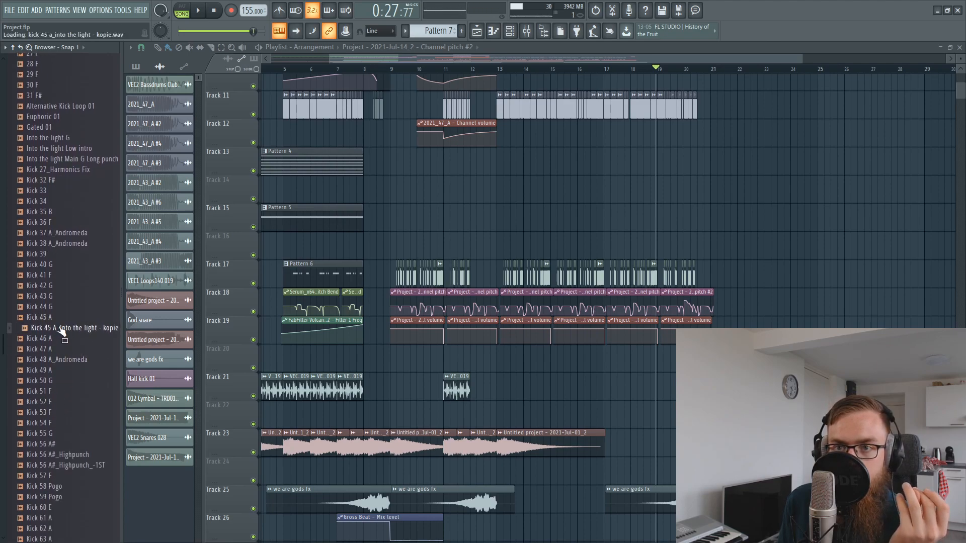
{"action": "key", "text": "space"}
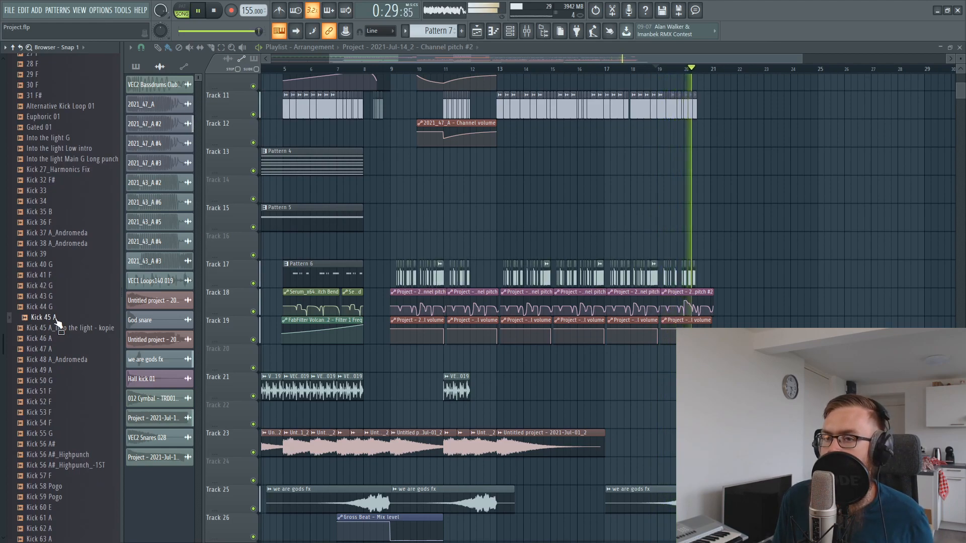
{"action": "left_click_drag", "start_coordinate": [54, 320], "coordinate": [722, 130]}
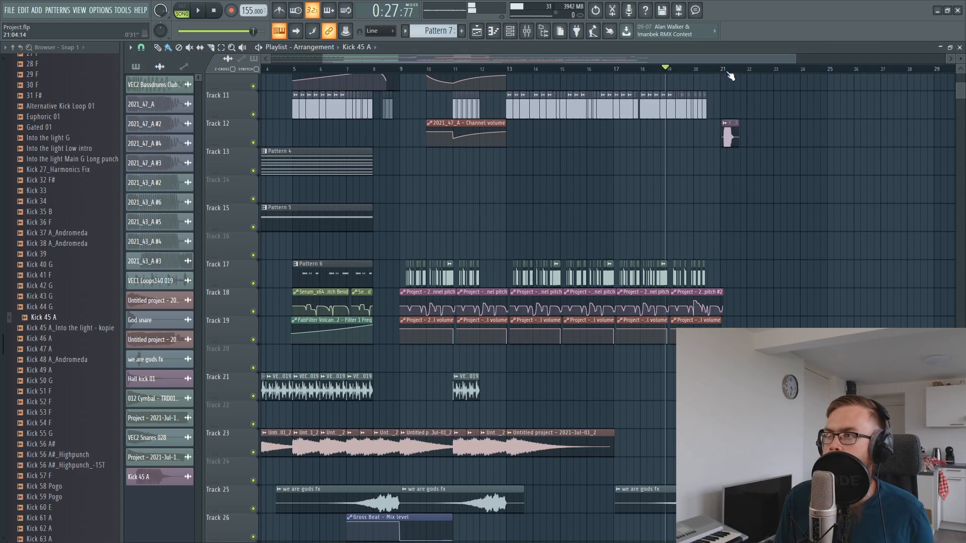
Trim the silence from the Kick 45 A sample so its clip starts exactly at bar 21
{"action": "scroll", "coordinate": [730, 77], "scroll_direction": "up", "scroll_amount": 10}
{"action": "left_click", "coordinate": [706, 125]}
{"action": "double_click", "coordinate": [695, 132]}
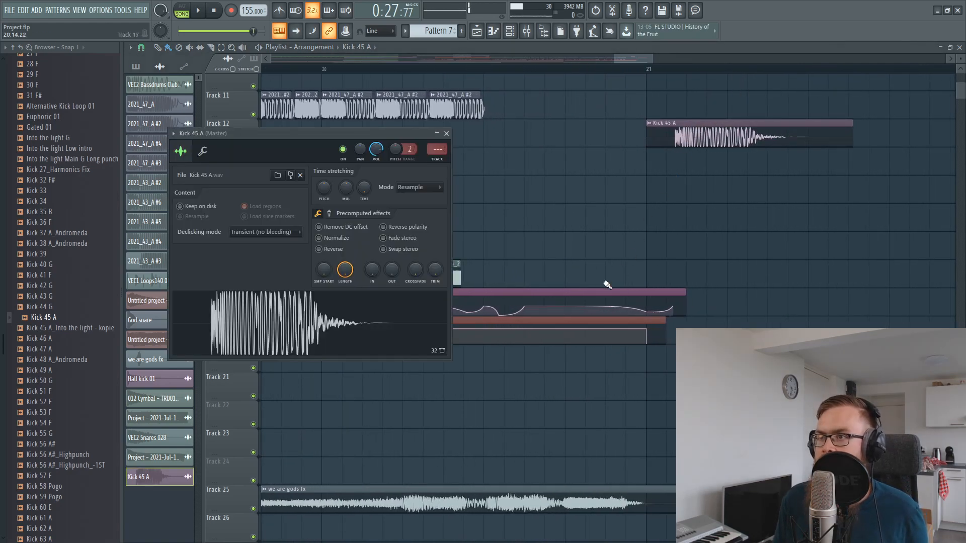
{"action": "left_click_drag", "start_coordinate": [440, 270], "coordinate": [440, 251]}
{"action": "right_click", "coordinate": [910, 174]}
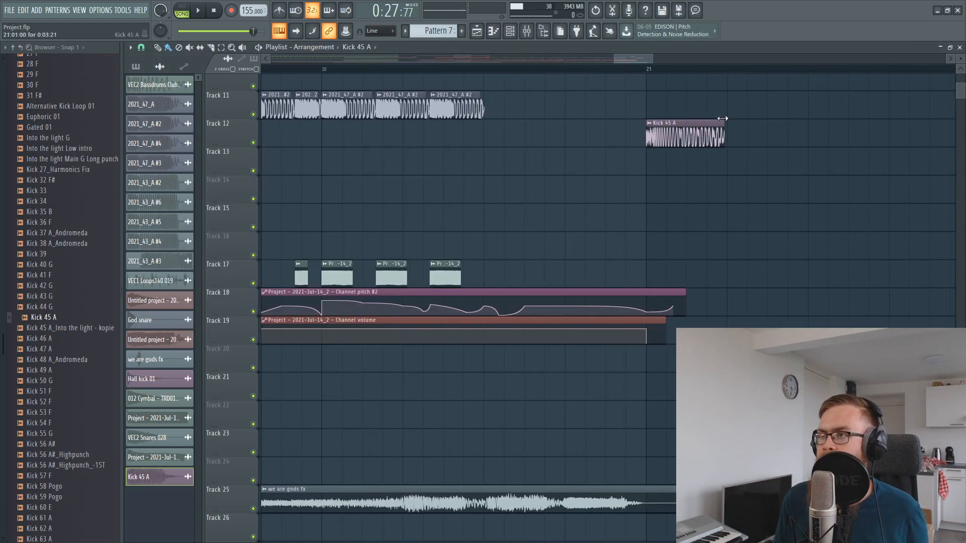
Set the declicking mode of Kick 45 A to Generic (bleeding) and check the clip's end at bar 21
{"action": "double_click", "coordinate": [696, 137]}
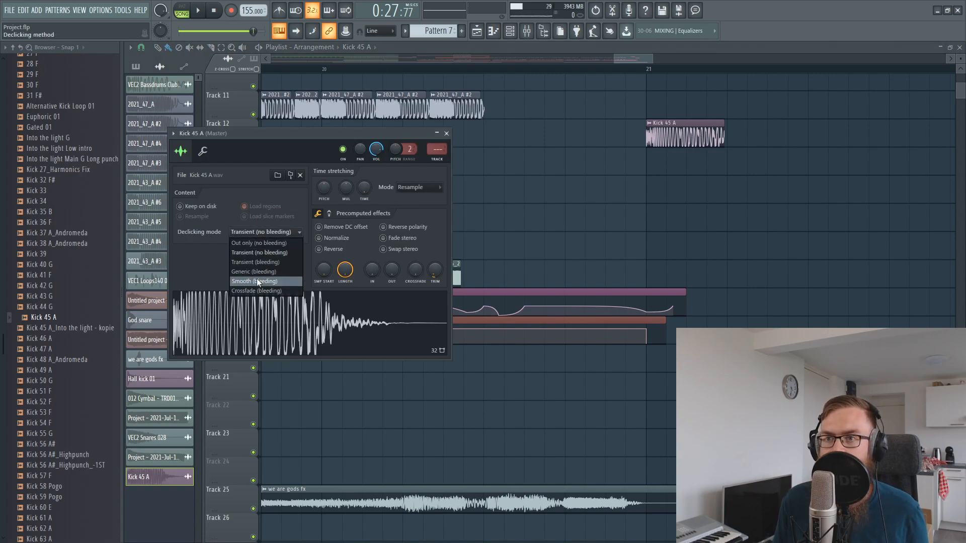
{"action": "right_click", "coordinate": [768, 227]}
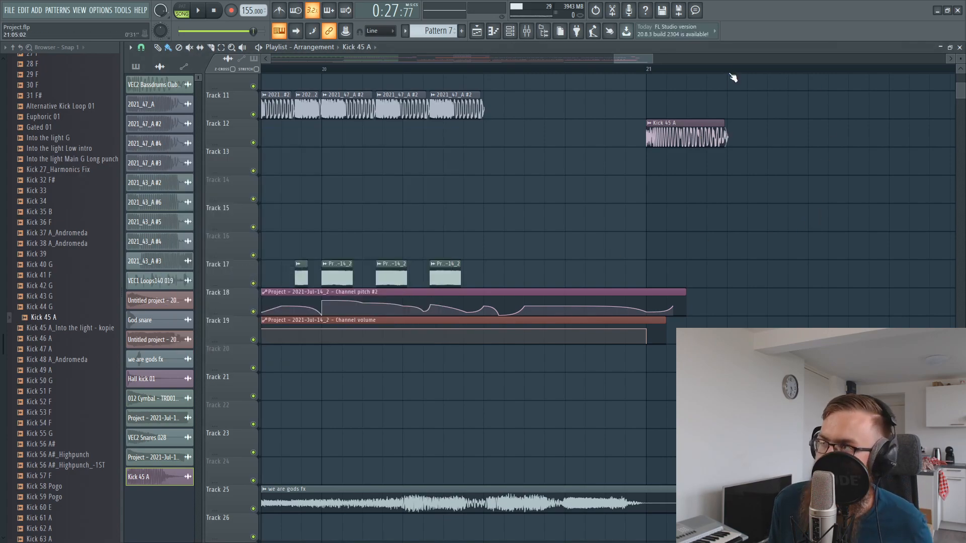
{"action": "scroll", "coordinate": [733, 77], "scroll_direction": "up", "scroll_amount": 6}
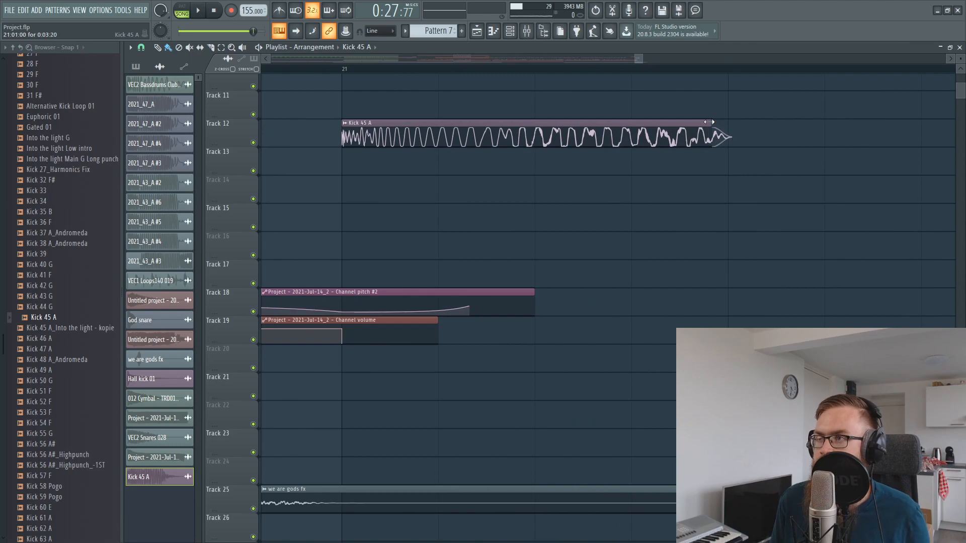
{"action": "scroll", "coordinate": [706, 76], "scroll_direction": "down", "scroll_amount": 6}
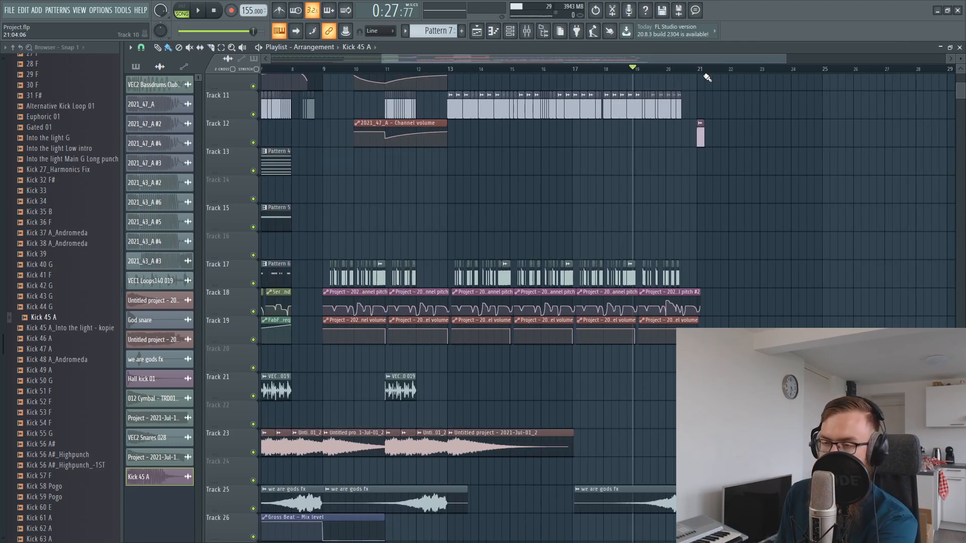
Play the ending, check the Kick 45 A channel settings, and replay the drop from bar 13
{"action": "scroll", "coordinate": [696, 75], "scroll_direction": "up", "scroll_amount": 3}
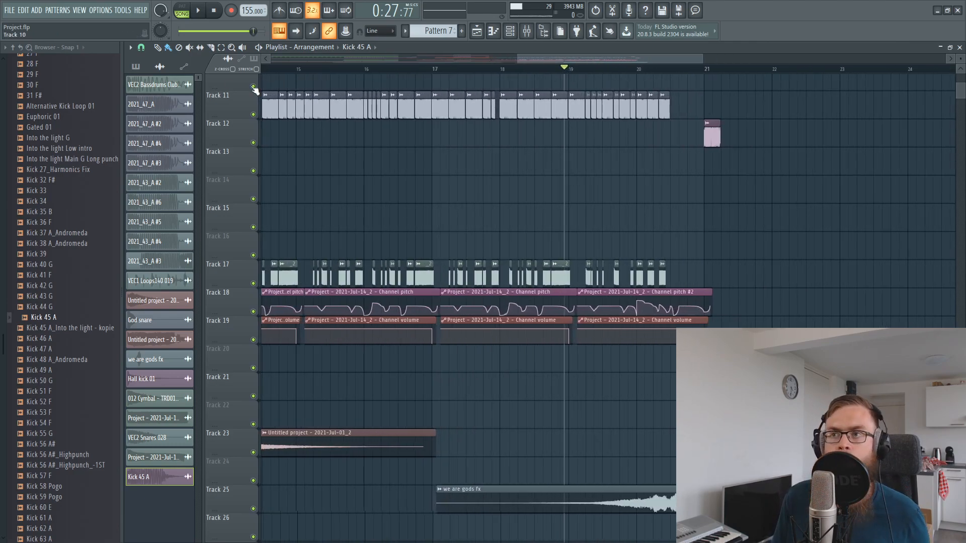
{"action": "key", "text": "space"}
{"action": "double_click", "coordinate": [714, 141]}
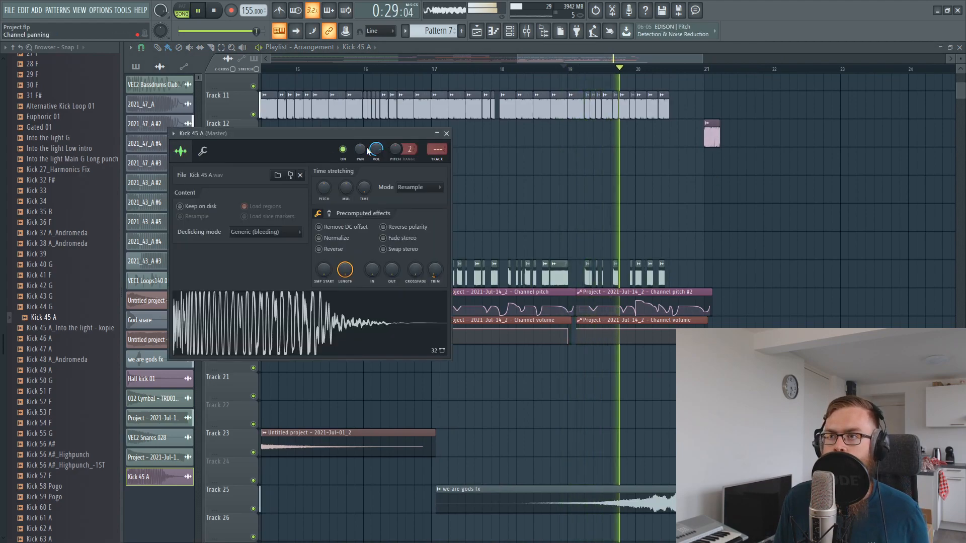
{"action": "key", "text": "space"}
{"action": "left_click", "coordinate": [637, 62]}
{"action": "scroll", "coordinate": [609, 69], "scroll_direction": "down", "scroll_amount": 3}
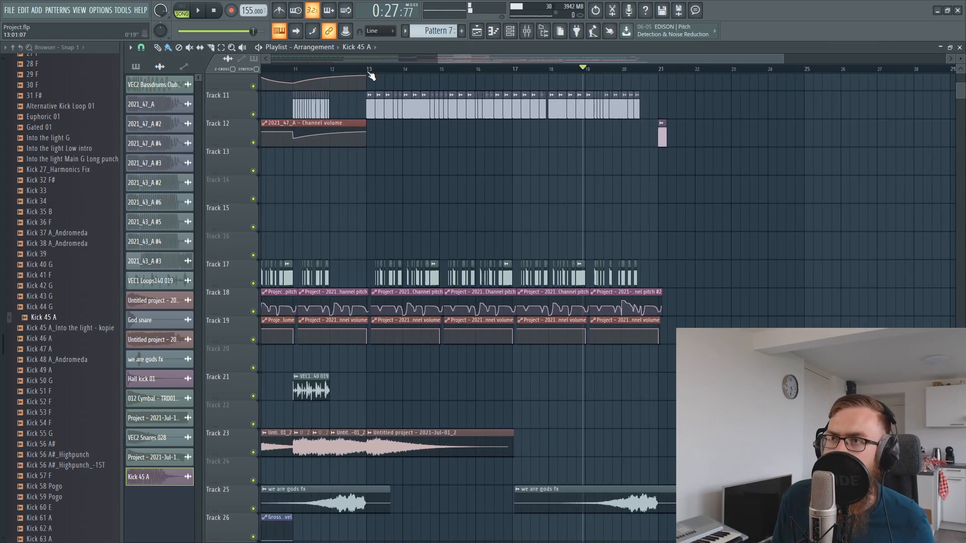
{"action": "left_click", "coordinate": [369, 70]}
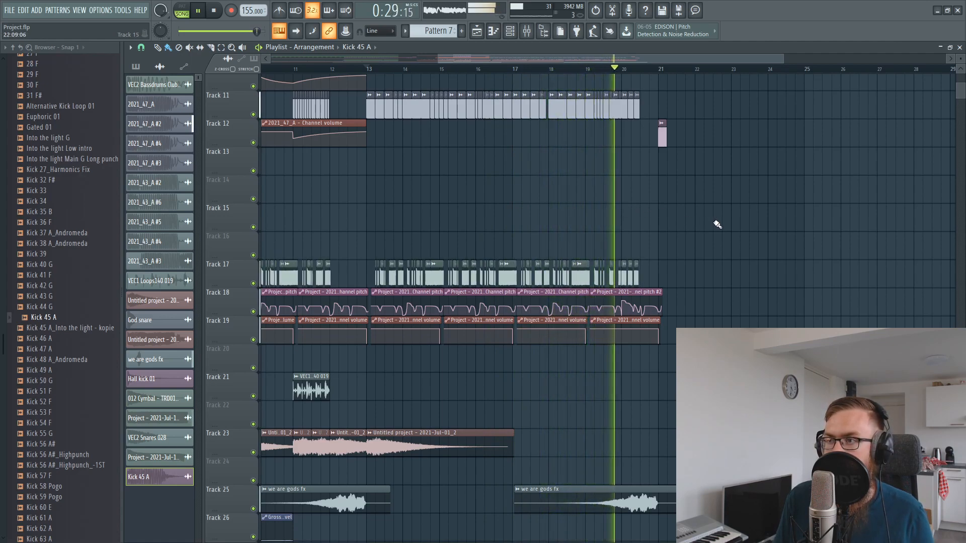
{"action": "key", "text": "space"}
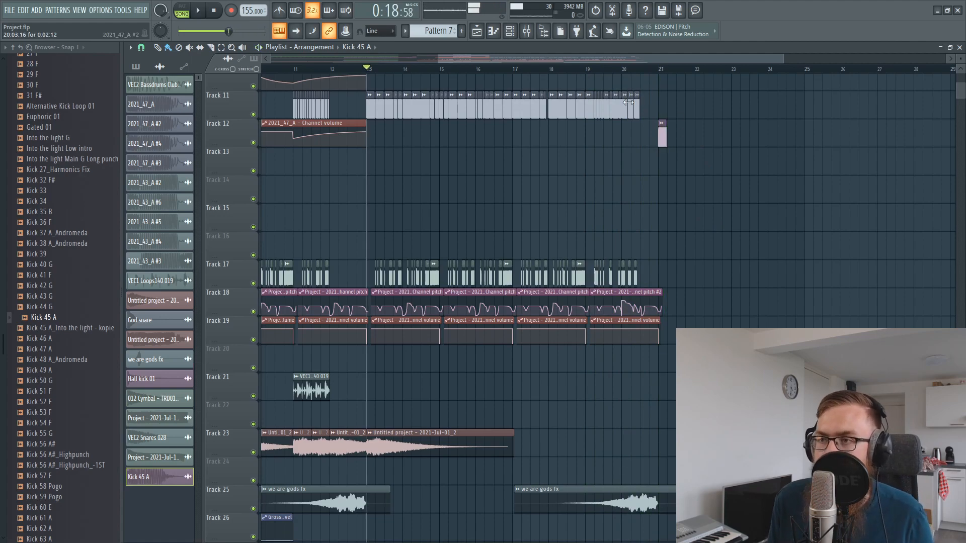
Solo the lead chops on Track 17 together with their pitch and volume automation on Tracks 18 and 19, and play from bar 13
{"action": "right_click", "coordinate": [255, 283]}
{"action": "left_click", "coordinate": [254, 312]}
{"action": "left_click", "coordinate": [255, 340]}
{"action": "key", "text": "space"}
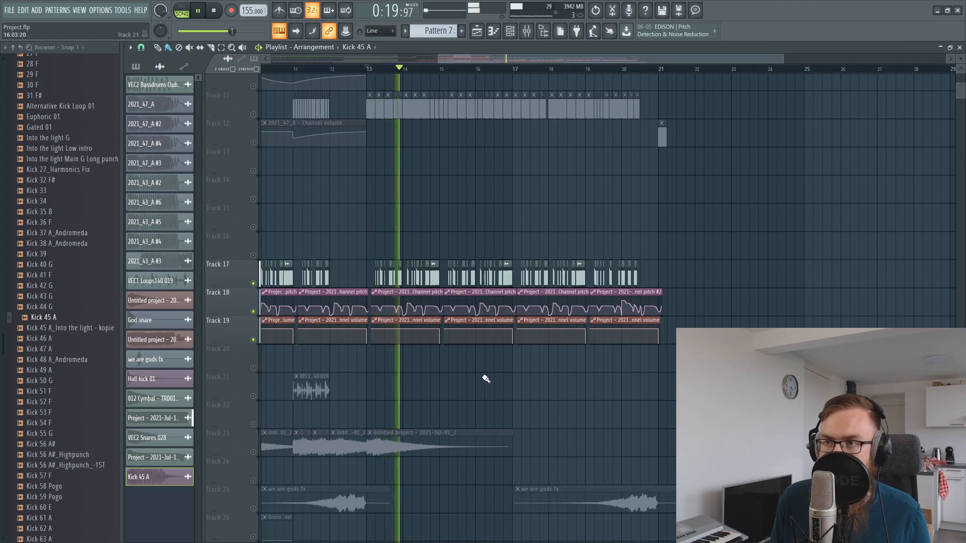
{"action": "key", "text": "space"}
{"action": "left_click_drag", "start_coordinate": [372, 265], "coordinate": [699, 265]}
{"action": "right_click", "coordinate": [710, 246]}
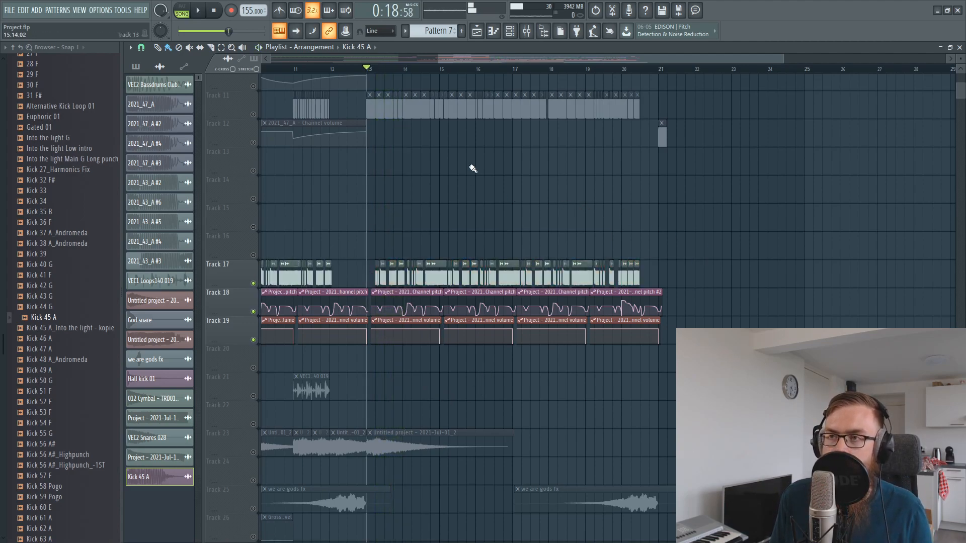
Set the declicking mode of the lead chop sample on Track 17 to Generic (bleeding)
{"action": "scroll", "coordinate": [376, 62], "scroll_direction": "left", "scroll_amount": 3}
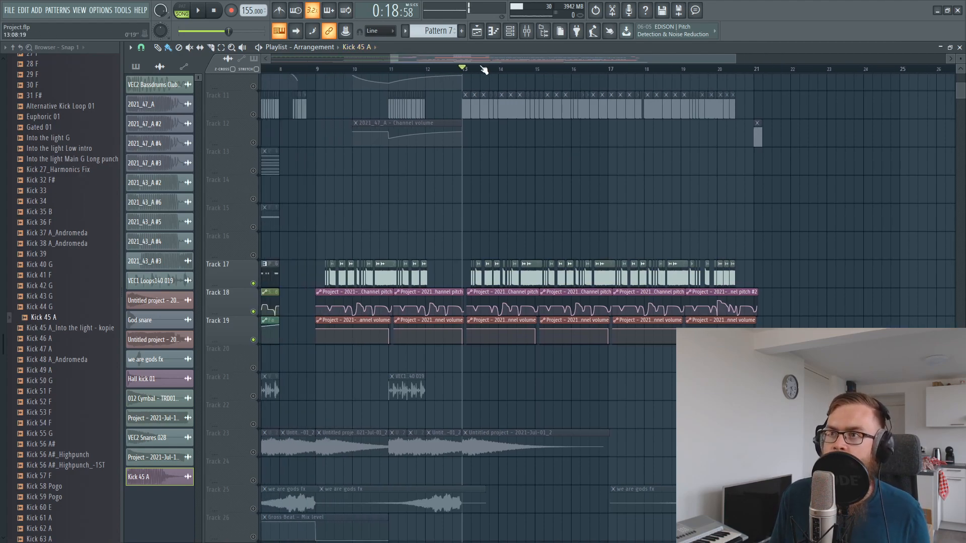
{"action": "scroll", "coordinate": [483, 70], "scroll_direction": "up", "scroll_amount": 6}
{"action": "double_click", "coordinate": [365, 276]}
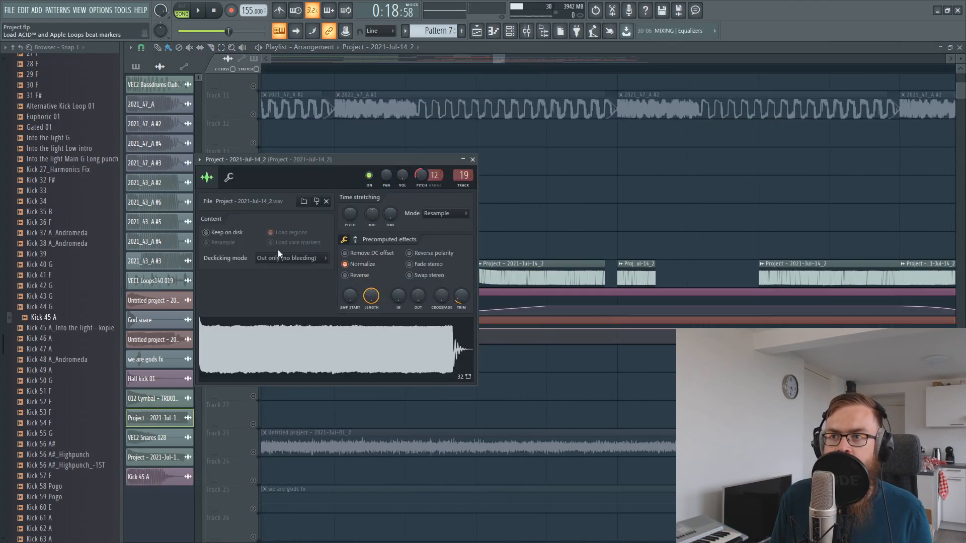
{"action": "left_click", "coordinate": [284, 257]}
{"action": "left_click", "coordinate": [271, 296]}
{"action": "key", "text": "Escape"}
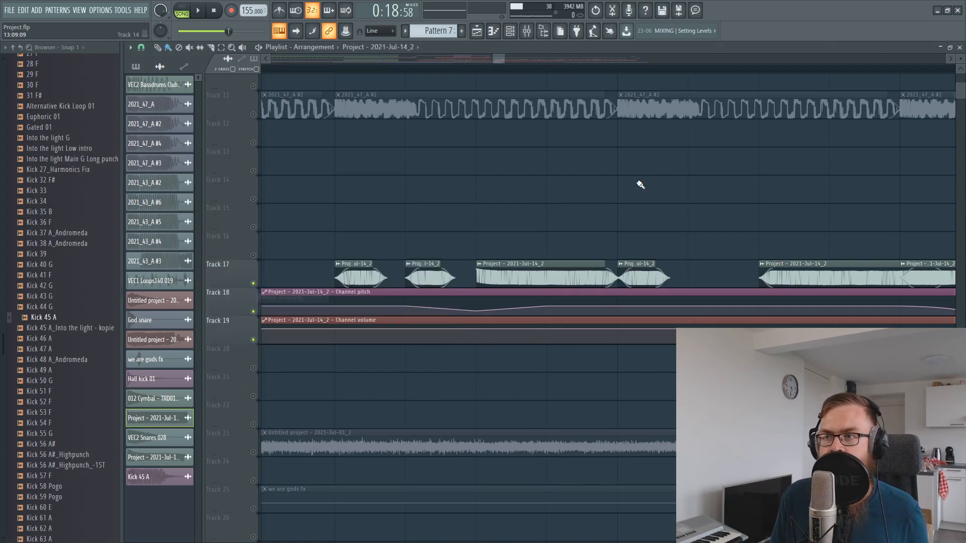
Play the lead chops on Track 17 and set their sample's declicking mode to Out only (no bleeding)
{"action": "left_click", "coordinate": [336, 69]}
{"action": "key", "text": "space"}
{"action": "key", "text": "space"}
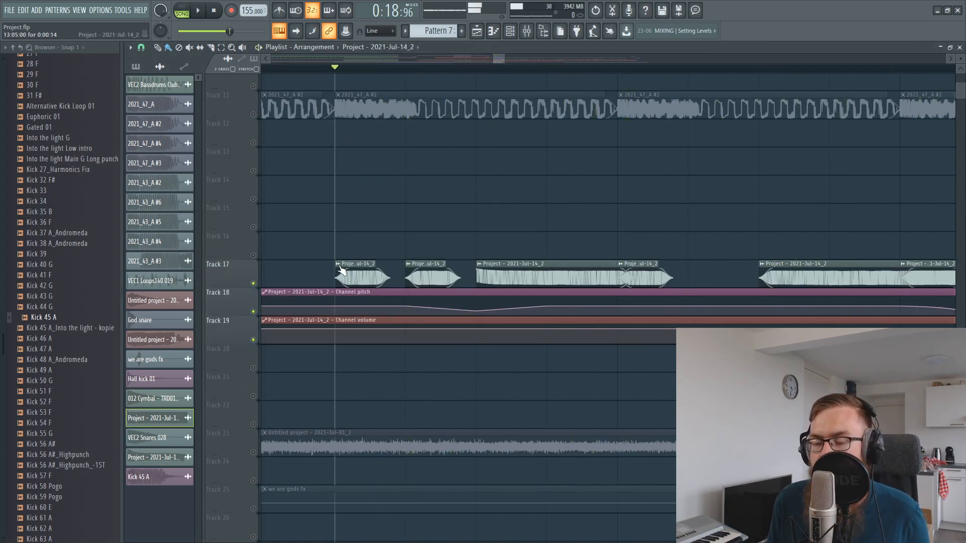
{"action": "left_click", "coordinate": [338, 265]}
{"action": "left_click", "coordinate": [347, 288]}
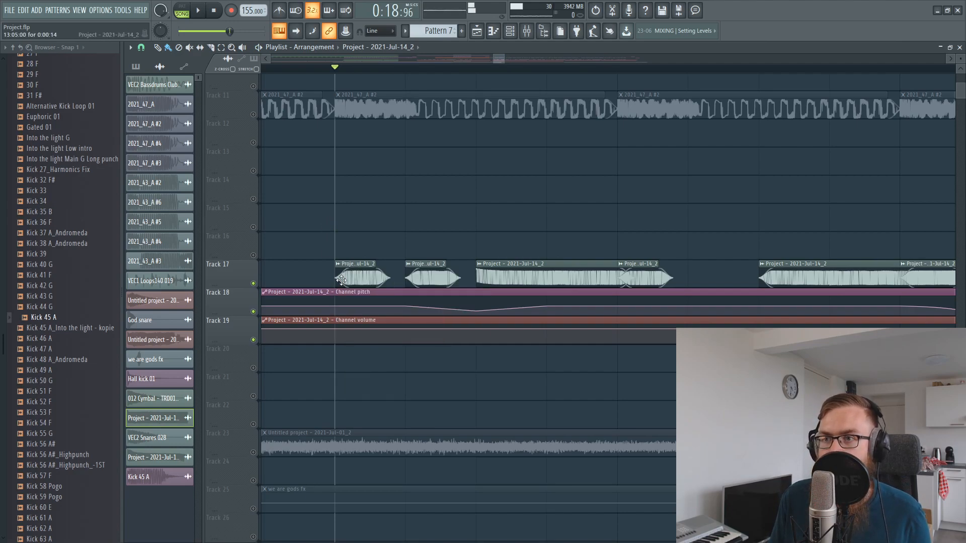
{"action": "left_click", "coordinate": [300, 259]}
{"action": "left_click", "coordinate": [294, 269]}
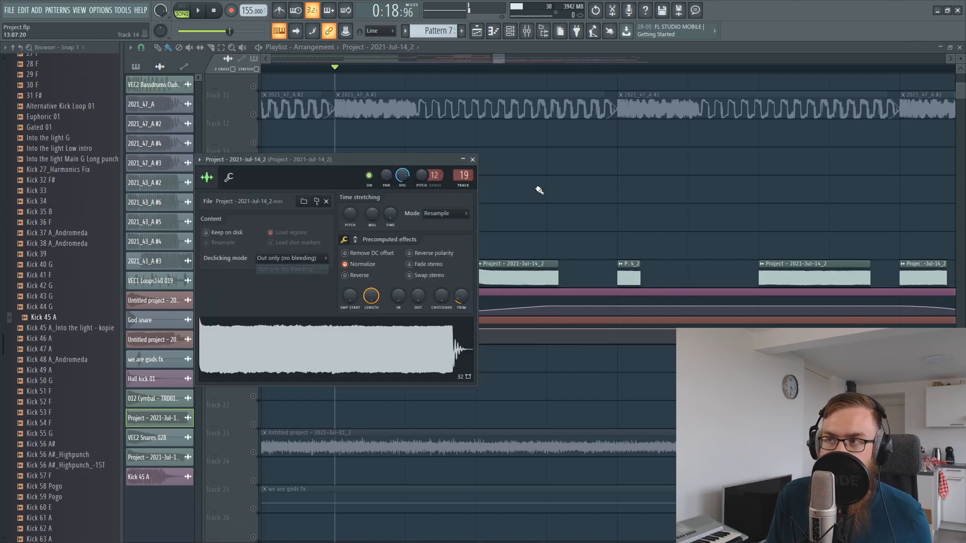
{"action": "key", "text": "Escape"}
Set the playlist's snap to 1/4 beat for editing the lead volume automation after bar 13
{"action": "scroll", "coordinate": [433, 102], "scroll_direction": "down", "scroll_amount": 5}
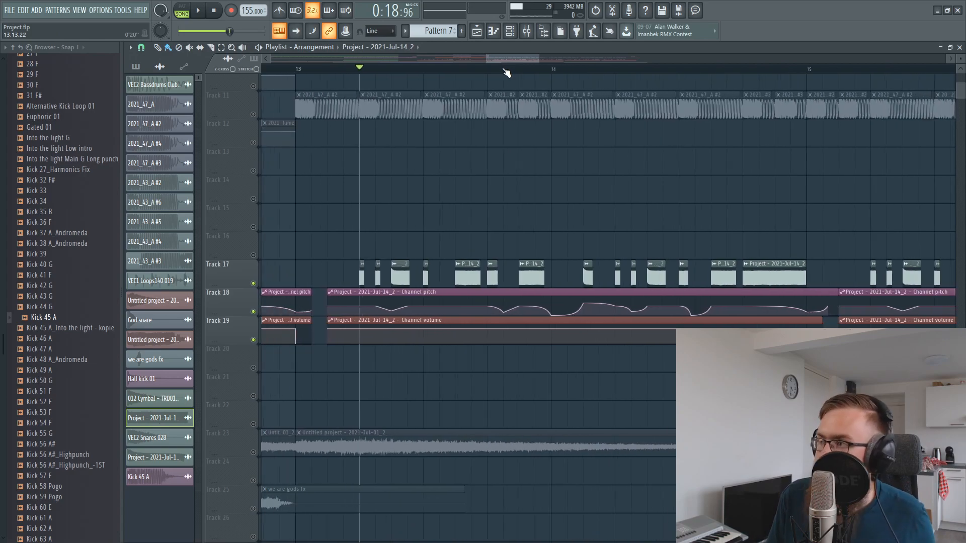
{"action": "scroll", "coordinate": [433, 102], "scroll_direction": "up", "scroll_amount": 1}
{"action": "left_click", "coordinate": [142, 47]}
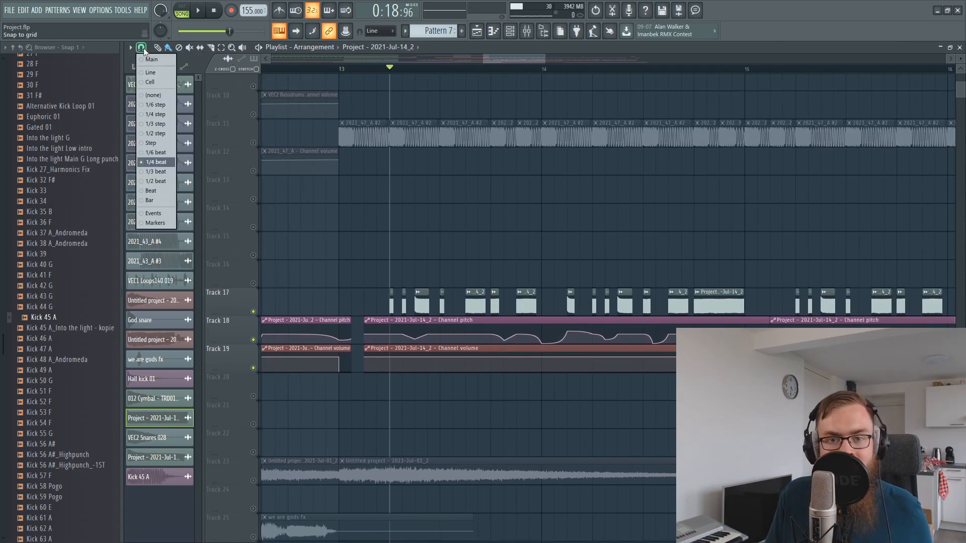
{"action": "left_click", "coordinate": [154, 161]}
{"action": "scroll", "coordinate": [556, 209], "scroll_direction": "down", "scroll_amount": 1}
{"action": "scroll", "coordinate": [394, 381], "scroll_direction": "up", "scroll_amount": 3}
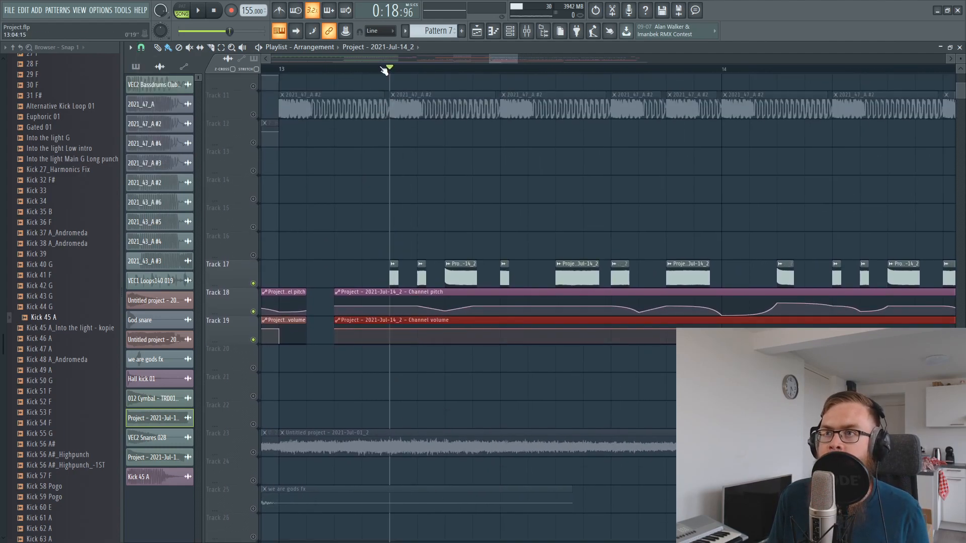
{"action": "scroll", "coordinate": [385, 71], "scroll_direction": "up", "scroll_amount": 3}
Add points to the Track 19 volume automation that cut the volume to zero between the first lead chops, and play it
{"action": "left_click", "coordinate": [390, 326]}
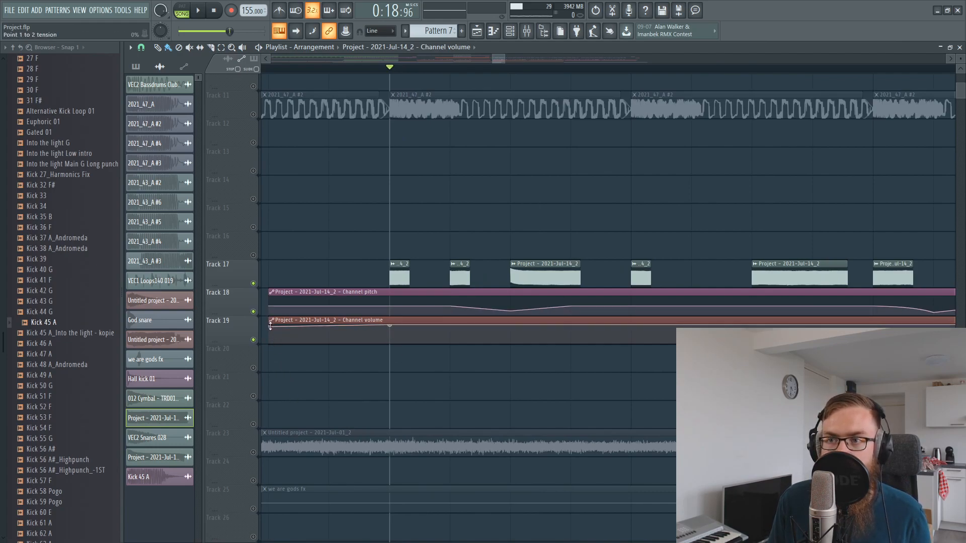
{"action": "key", "text": "p"}
{"action": "left_click_drag", "start_coordinate": [270, 330], "coordinate": [604, 342]}
{"action": "right_click", "coordinate": [646, 330]}
{"action": "right_click", "coordinate": [667, 343]}
{"action": "right_click", "coordinate": [667, 343]}
{"action": "left_click", "coordinate": [690, 420]}
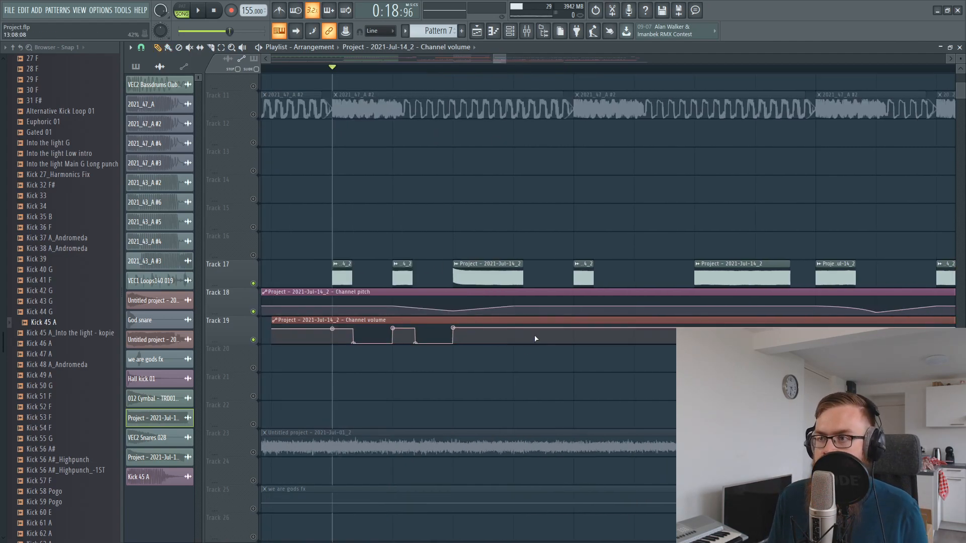
{"action": "right_click", "coordinate": [514, 344]}
{"action": "key", "text": "space"}
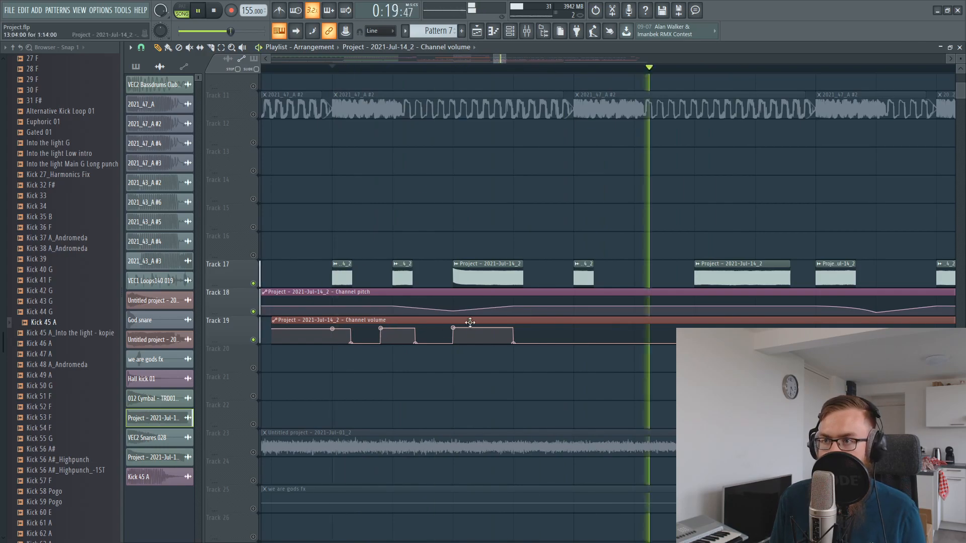
Complete the volume gating around the remaining lead chops on Track 19, holding the final chop at full volume until bar 11
{"action": "right_click", "coordinate": [576, 336]}
{"action": "left_click", "coordinate": [611, 491]}
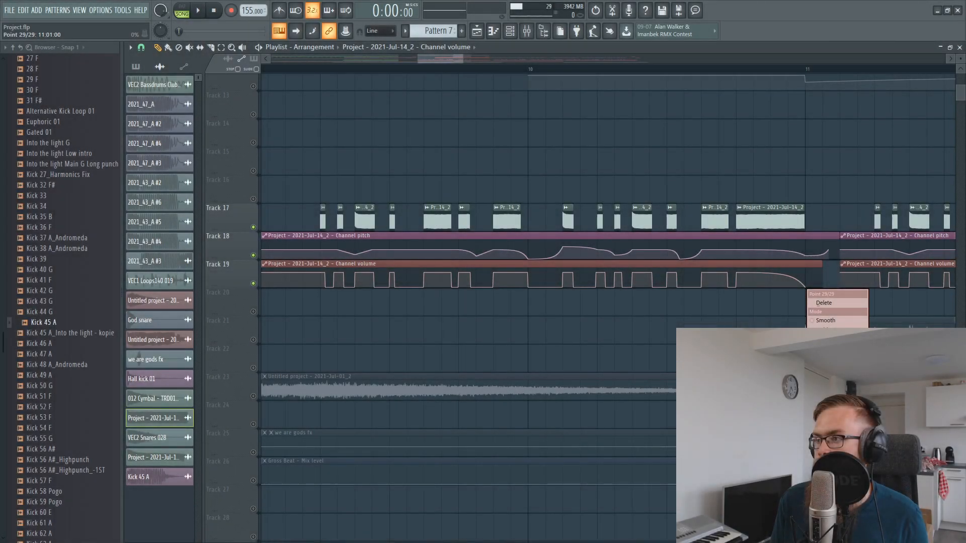
{"action": "key", "text": "Escape"}
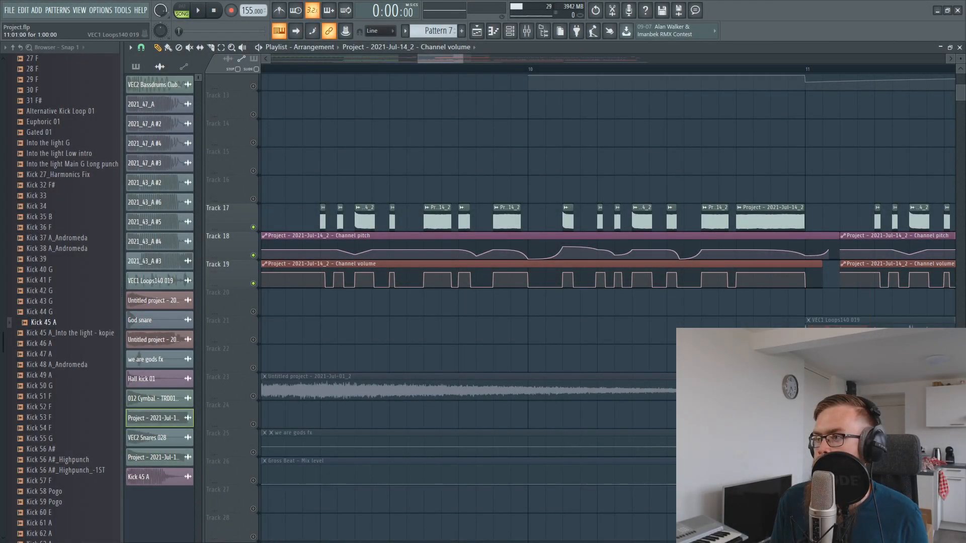
Play the lead chops with their gated volume automation from bar 9
{"action": "left_click", "coordinate": [302, 70]}
{"action": "key", "text": "space"}
{"action": "scroll", "coordinate": [303, 70], "scroll_direction": "down", "scroll_amount": 3}
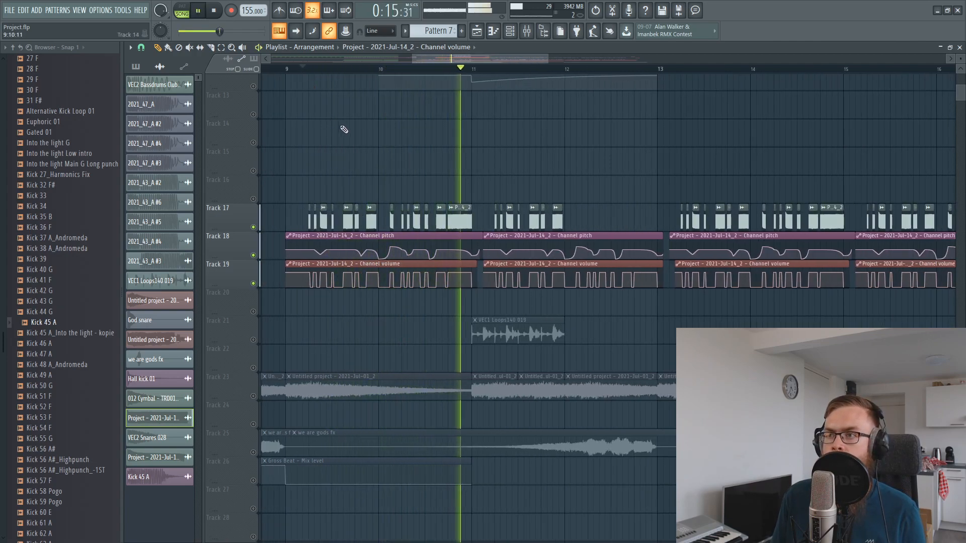
{"action": "key", "text": "space"}
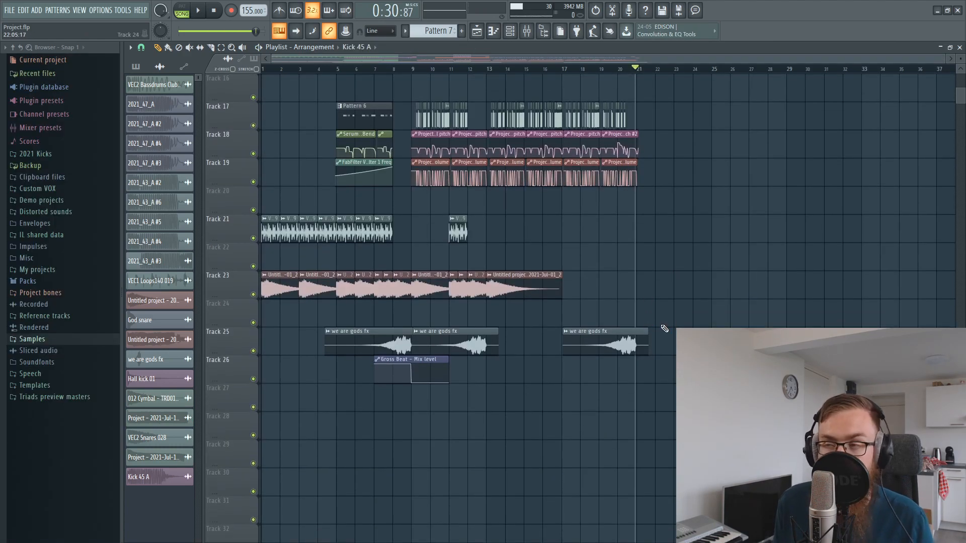
Select the lead chops and automation on Tracks 17 to 19 from bar 13, then the kicks on Tracks 11 and 12 from bar 14
{"action": "scroll", "coordinate": [446, 261], "scroll_direction": "up", "scroll_amount": 5}
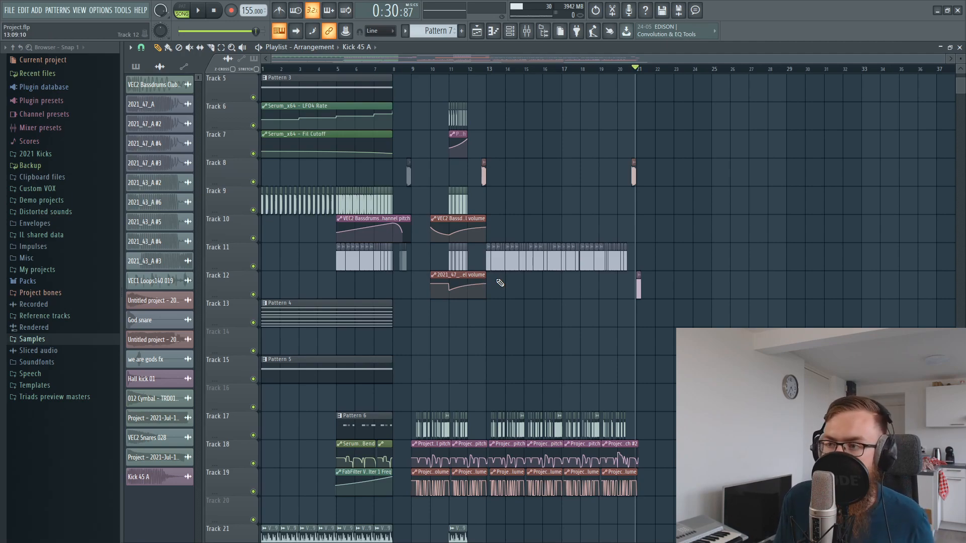
{"action": "left_click_drag", "start_coordinate": [489, 496], "coordinate": [664, 384], "text": "ctrl"}
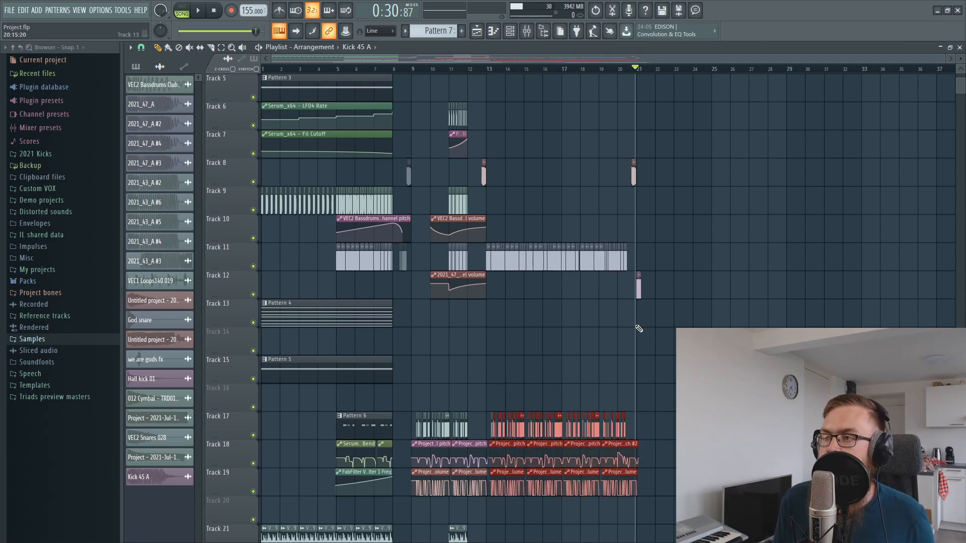
{"action": "scroll", "coordinate": [638, 328], "scroll_direction": "up", "scroll_amount": 1}
{"action": "left_click_drag", "start_coordinate": [638, 327], "coordinate": [507, 272], "text": "ctrl"}
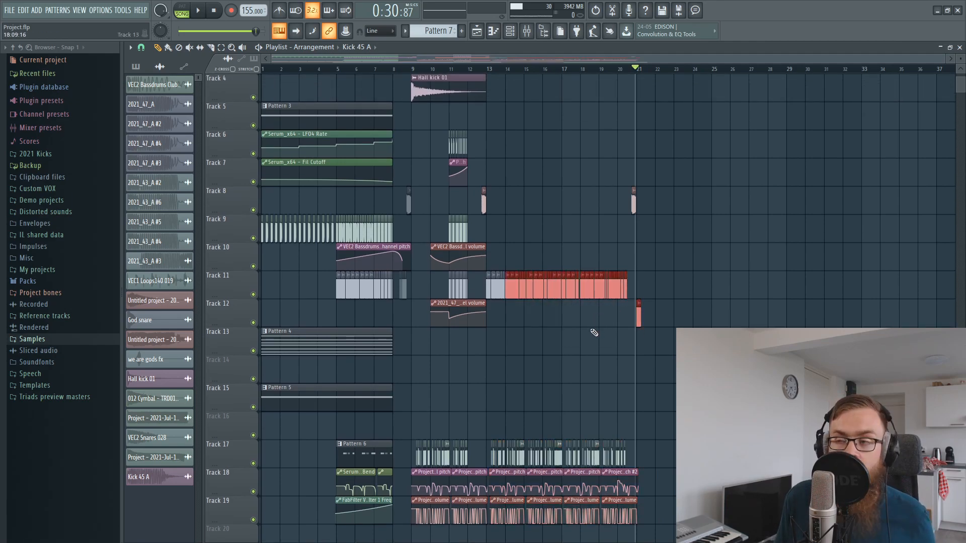